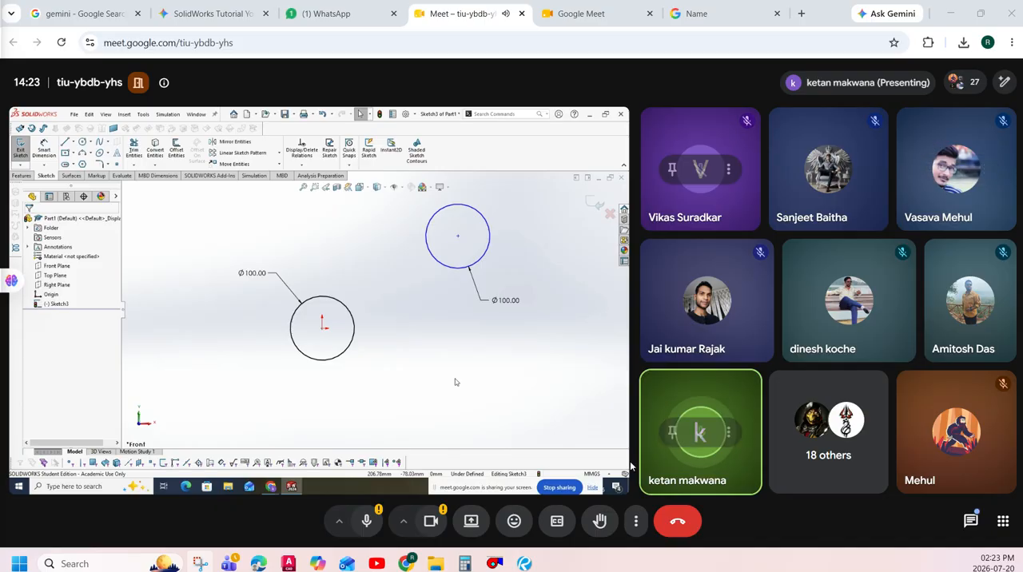
# - Enlarge the shared presentation, open it in a separate window and maximize that window
pyautogui.click(607, 474)
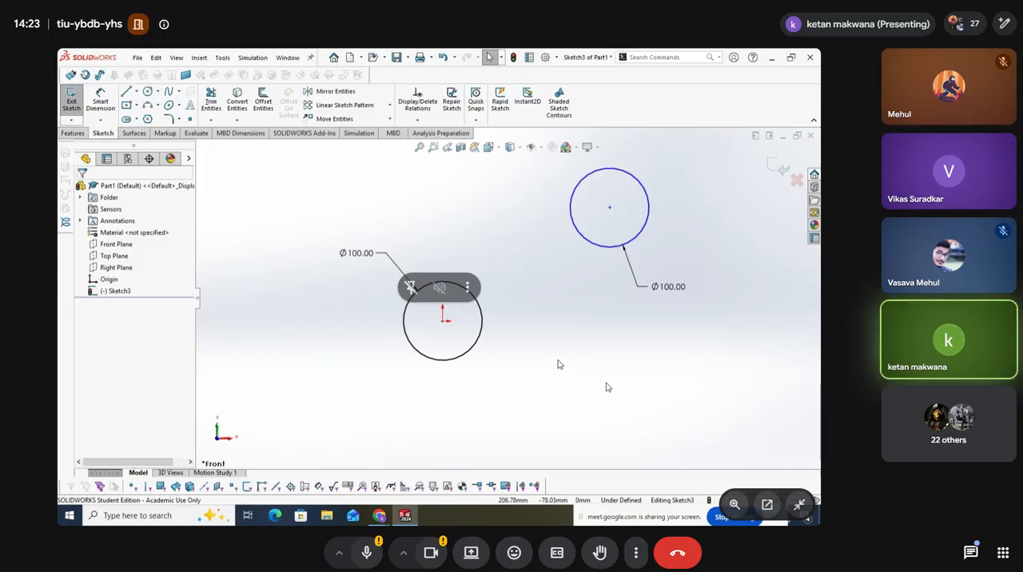
pyautogui.click(766, 508)
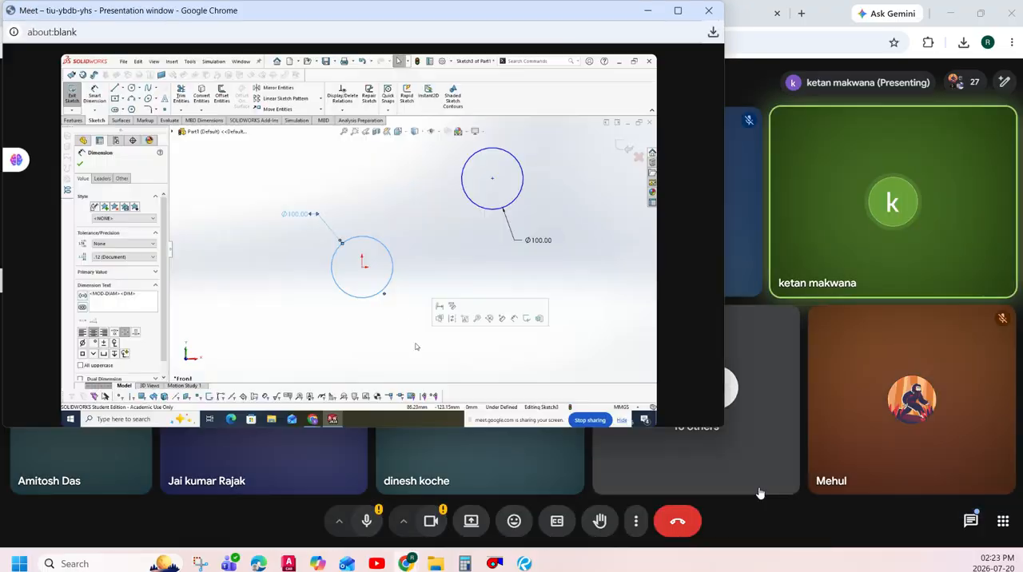
pyautogui.click(677, 10)
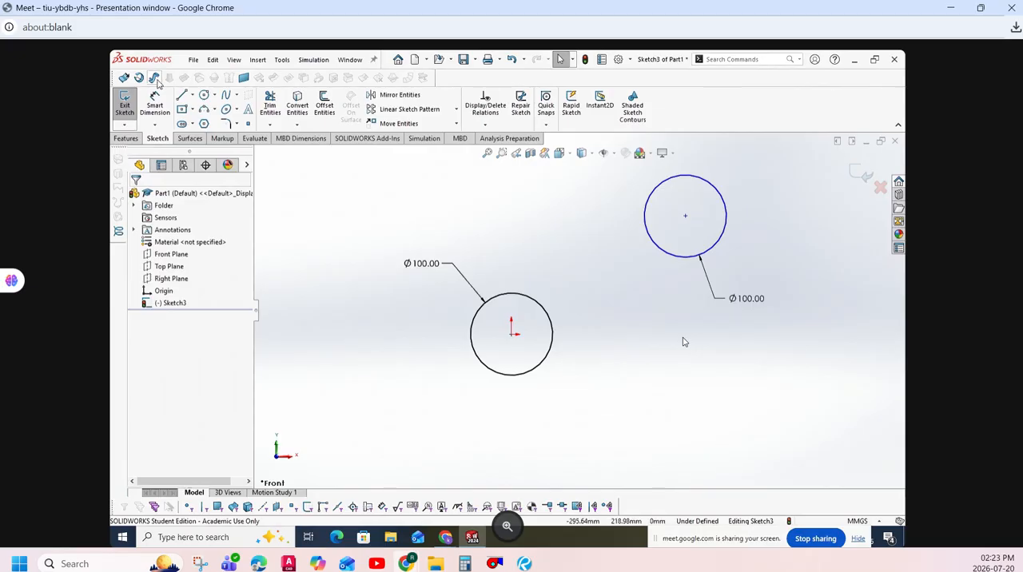
# - Dimension the horizontal distance between the origin circle's centre and the upper circle's centre as 200 mm
pyautogui.click(157, 102)
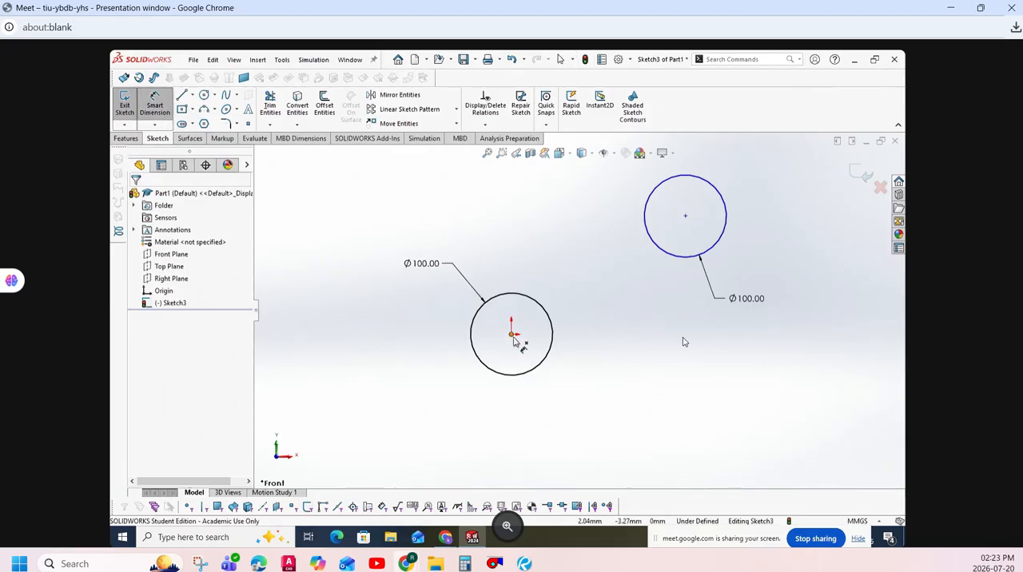
pyautogui.click(513, 332)
pyautogui.click(684, 216)
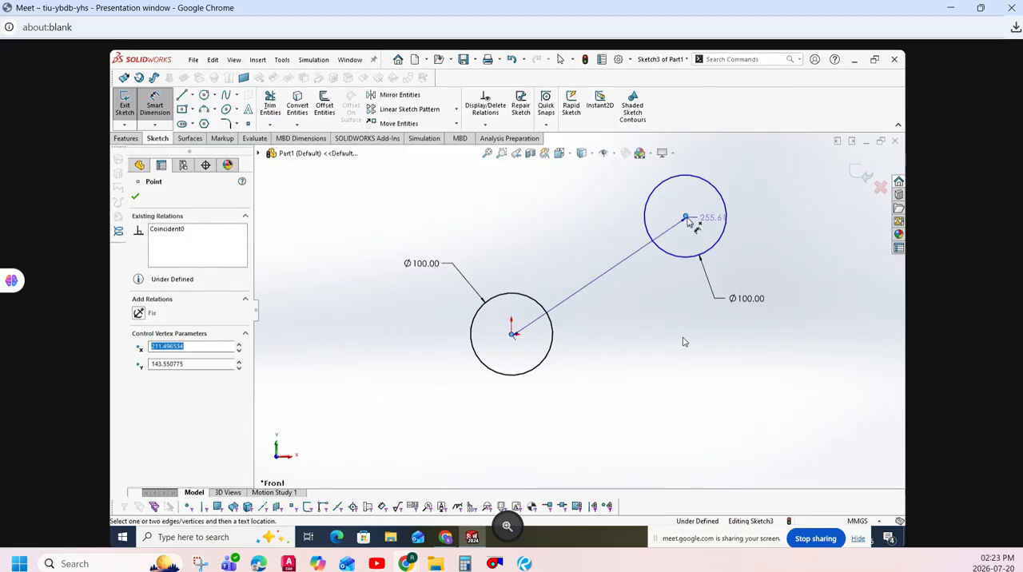
pyautogui.click(663, 404)
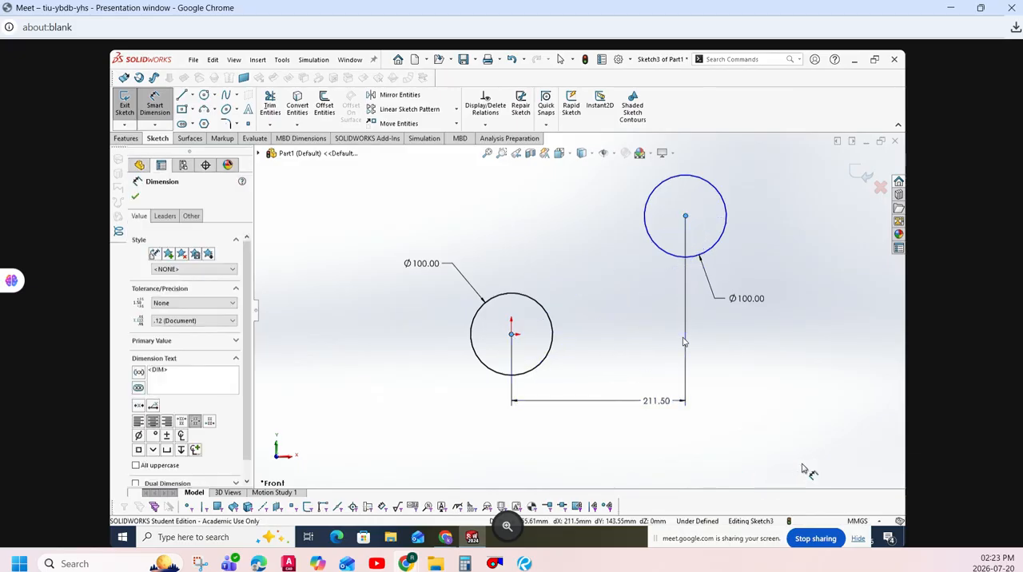
pyautogui.write('200')
pyautogui.press('Return')
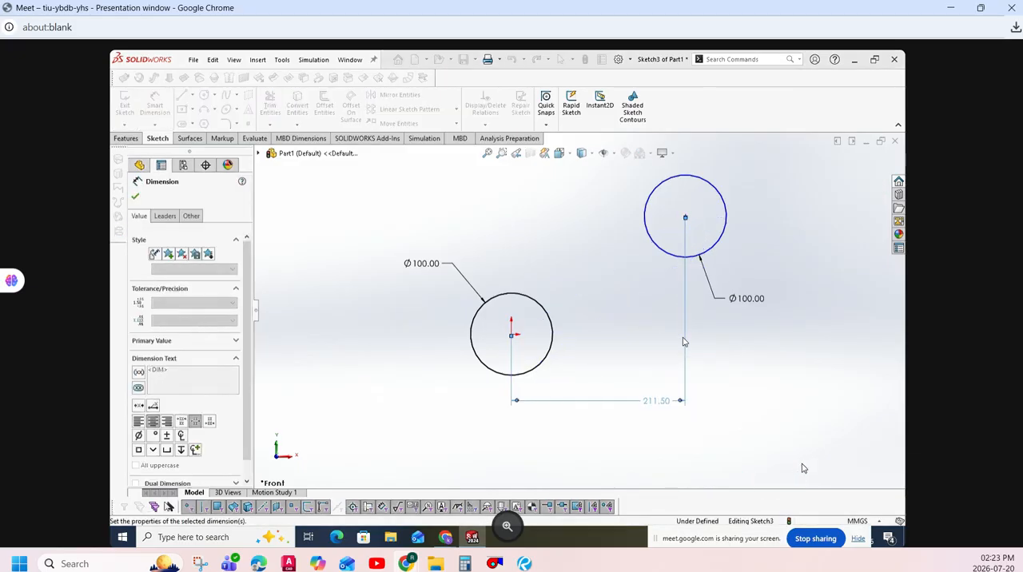
pyautogui.click(802, 372)
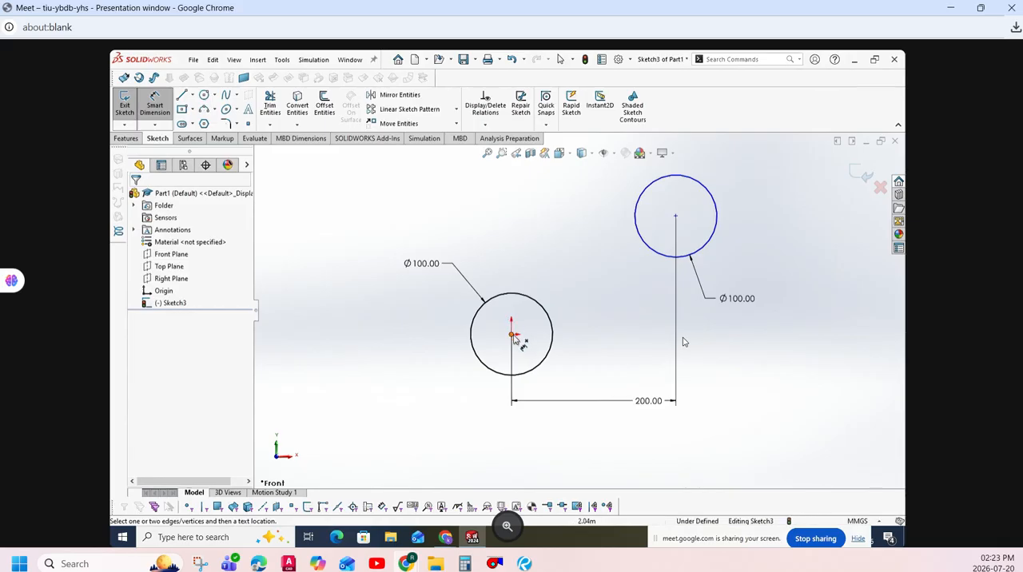
# - Dimension the vertical distance between the two circle centres as 200 mm and finish dimensioning
pyautogui.click(512, 334)
pyautogui.click(676, 215)
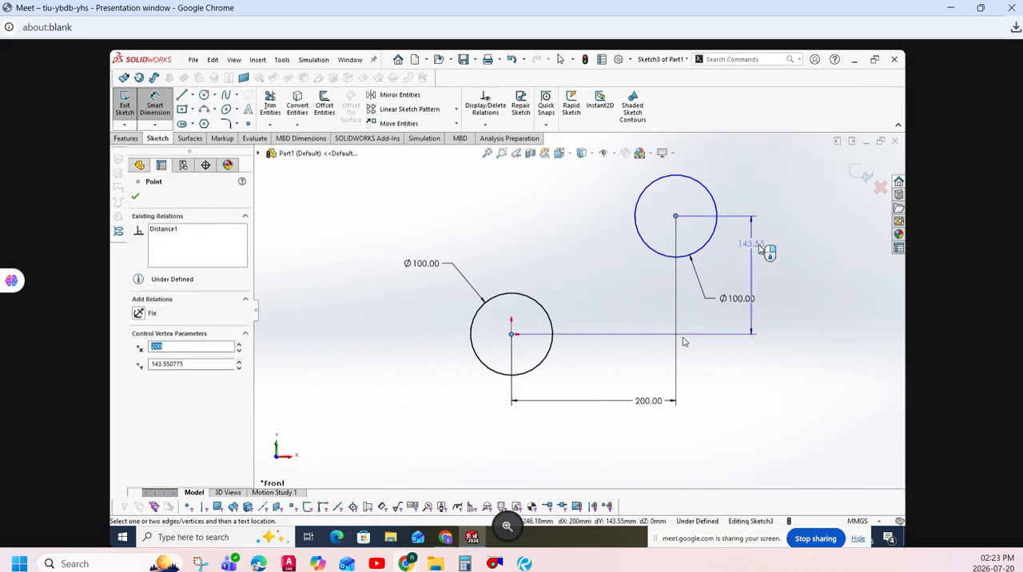
pyautogui.click(817, 253)
pyautogui.write('200')
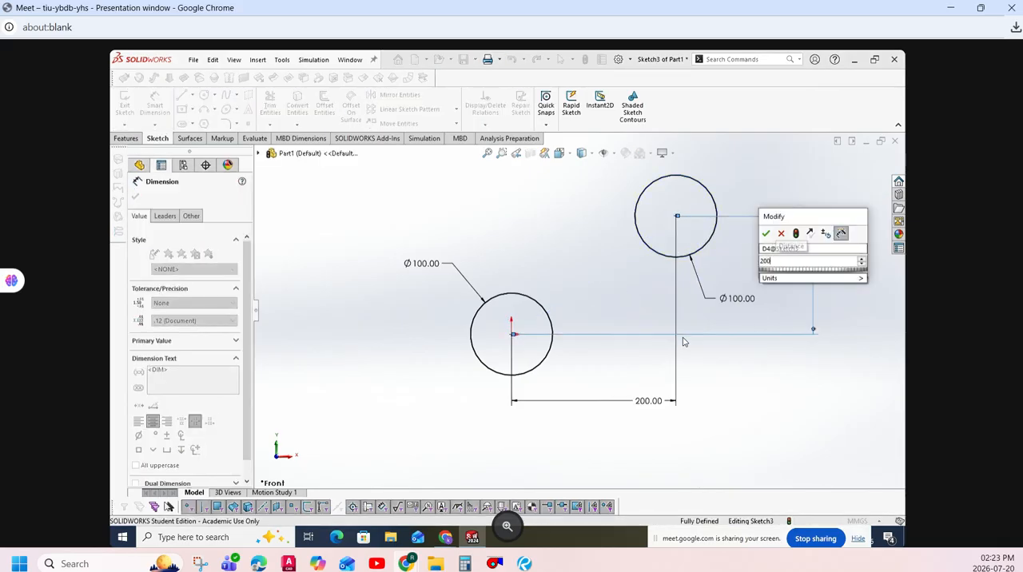
pyautogui.press('Return')
pyautogui.press('Escape')
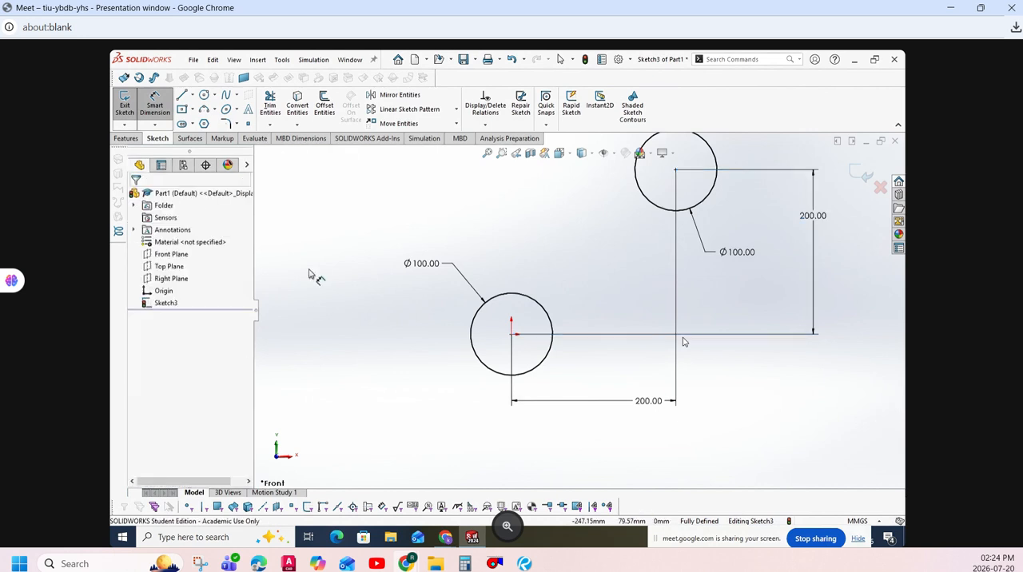
pyautogui.press('Escape')
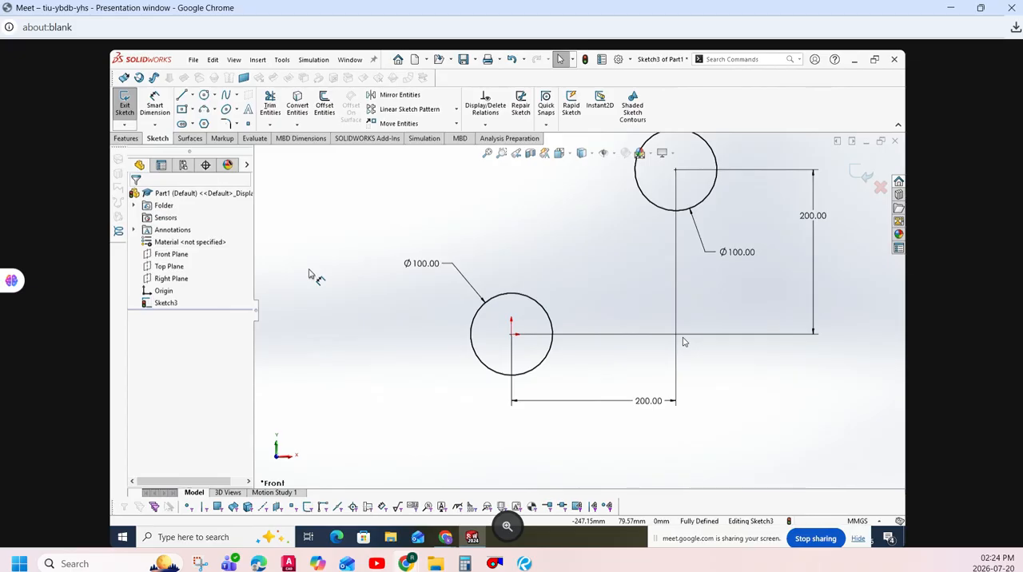
pyautogui.moveTo(344, 231); pyautogui.dragTo(599, 442)
pyautogui.click(685, 470)
pyautogui.scroll(2, 685, 470)
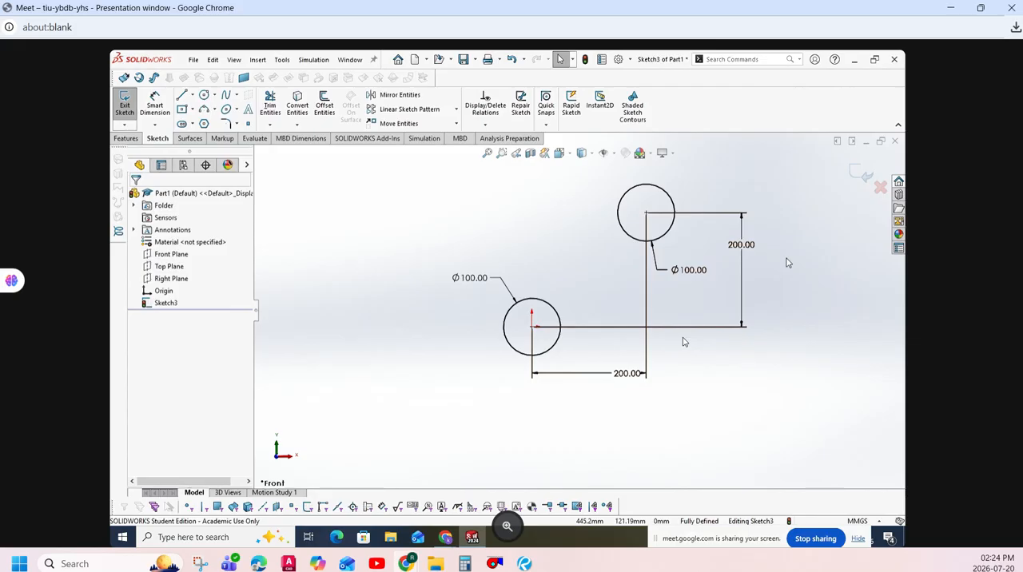
pyautogui.scroll(-2, 782, 268)
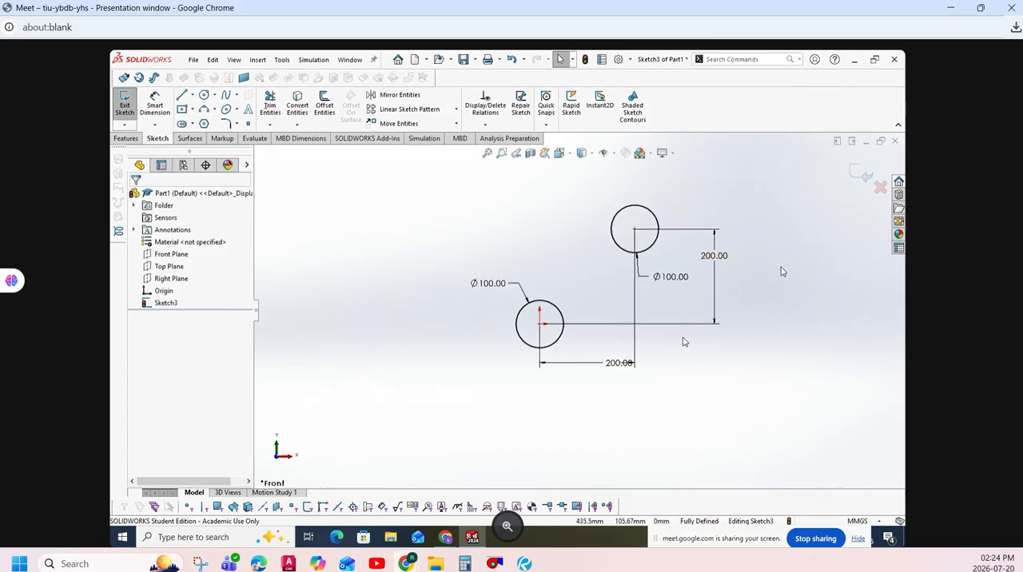
pyautogui.scroll(-1, 801, 279)
pyautogui.scroll(2, 806, 279)
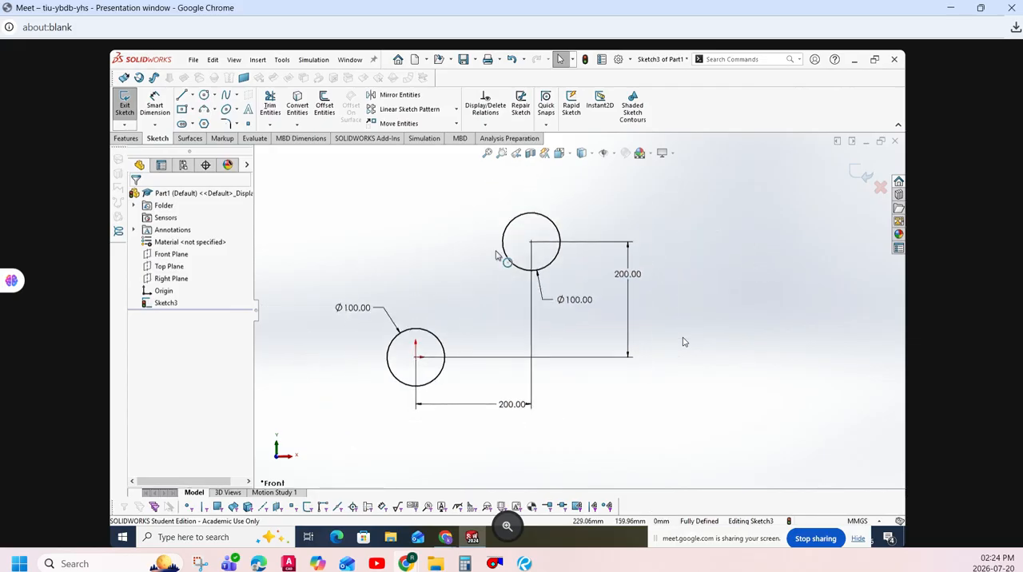
pyautogui.scroll(2, 452, 250)
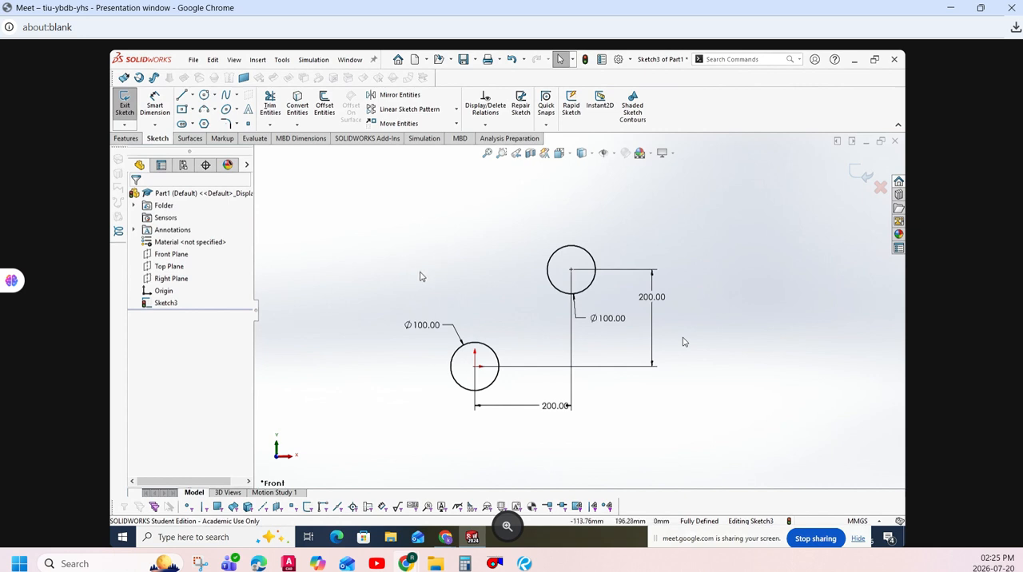
pyautogui.moveTo(354, 211); pyautogui.dragTo(719, 484)
pyautogui.click(723, 480)
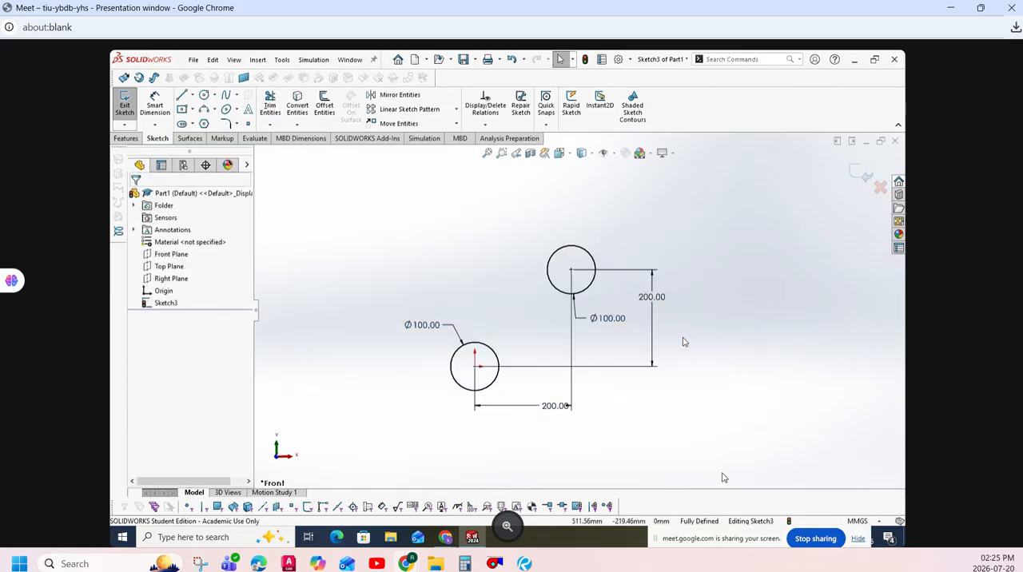
pyautogui.moveTo(711, 197); pyautogui.dragTo(812, 403)
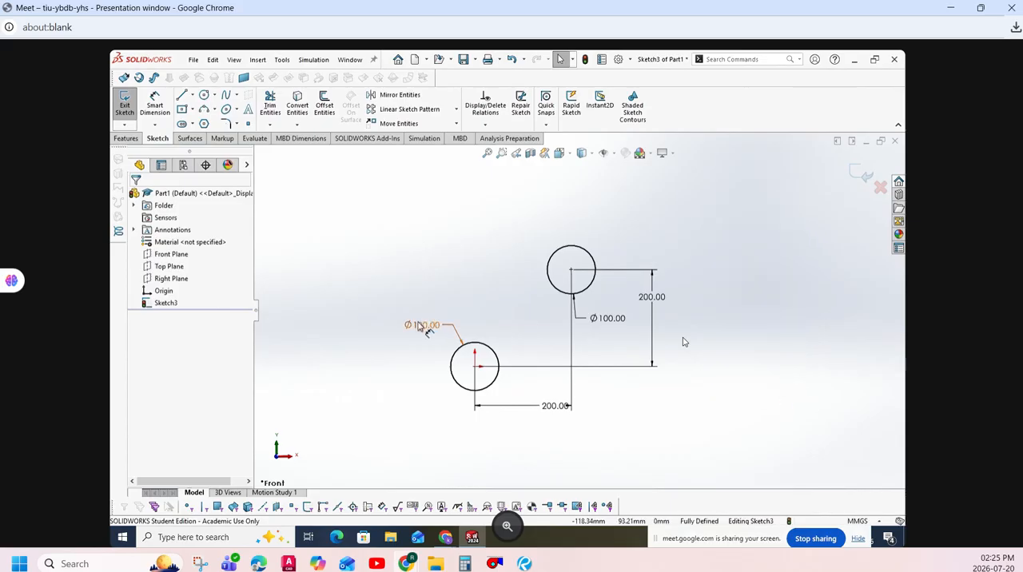
# - Move the origin circle's diameter dimension farther up from the circle and set the diameter to 200 mm
pyautogui.moveTo(422, 324); pyautogui.dragTo(387, 237)
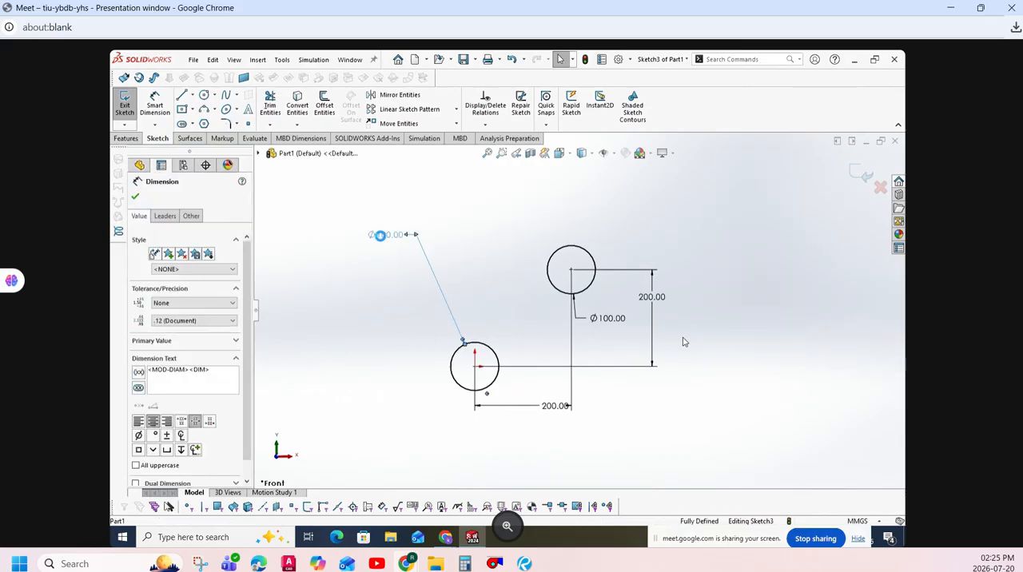
pyautogui.doubleClick(384, 234)
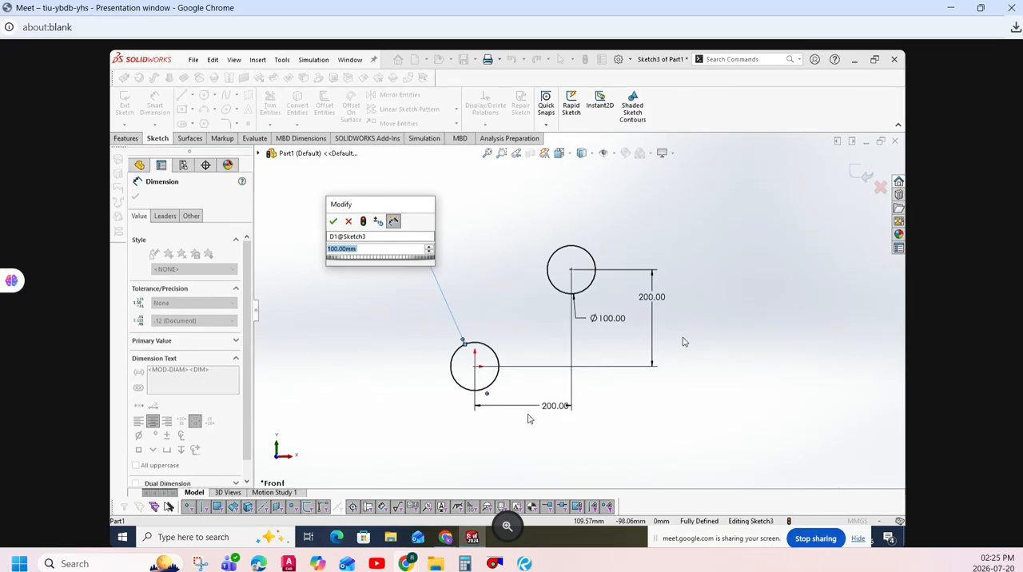
pyautogui.write('200')
pyautogui.press('Return')
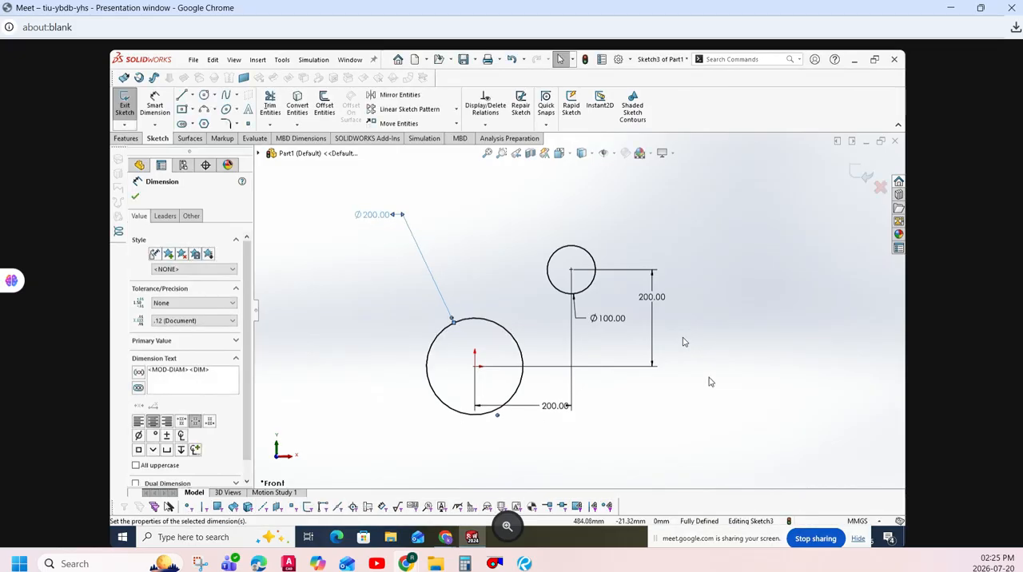
pyautogui.click(710, 382)
# - Move the upper circle's diameter dimension above the circle and set the diameter to 50 mm
pyautogui.moveTo(612, 320); pyautogui.dragTo(660, 198)
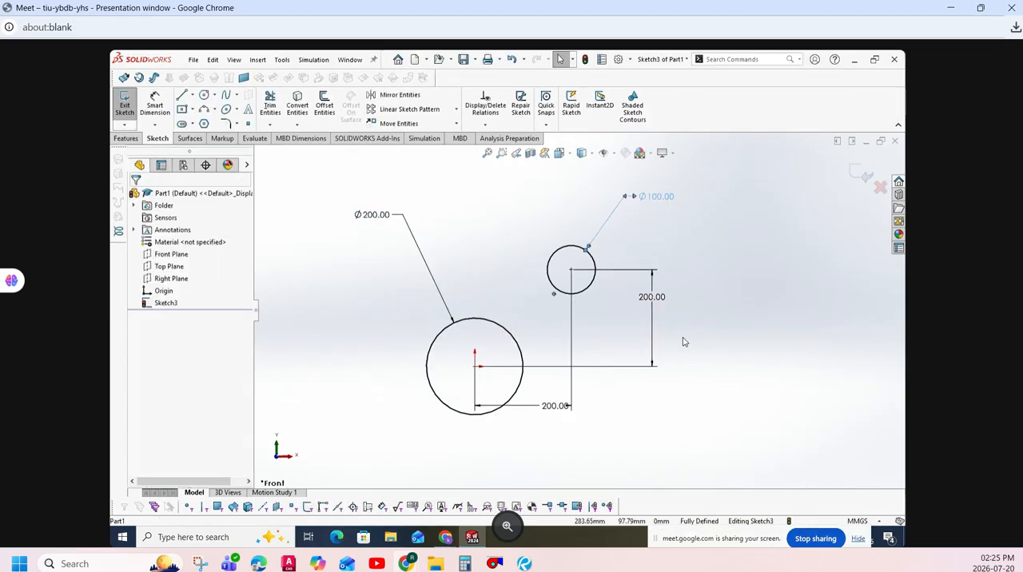
pyautogui.click(671, 201)
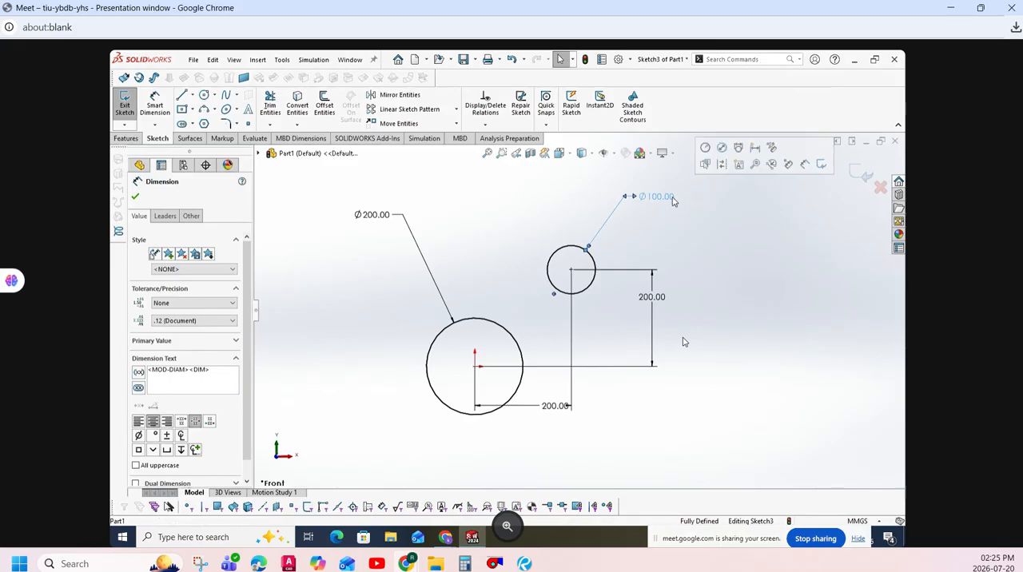
pyautogui.doubleClick(673, 202)
pyautogui.write('50')
pyautogui.press('Return')
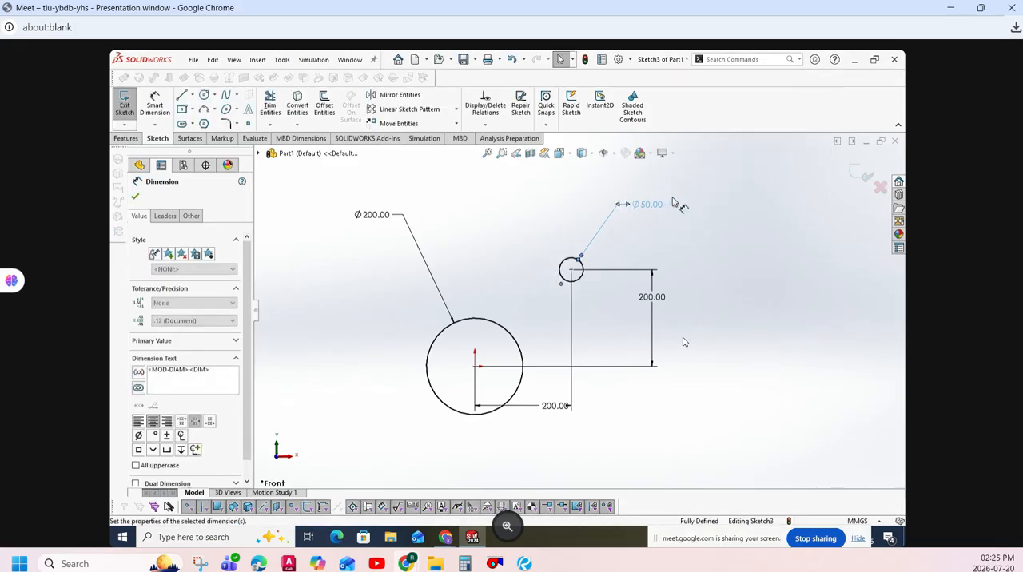
pyautogui.click(709, 273)
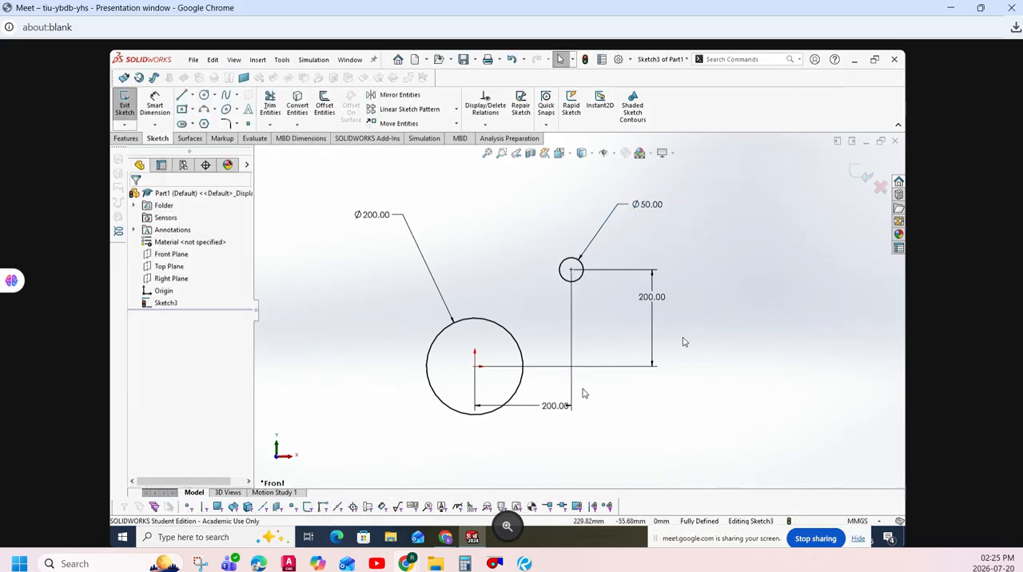
# - Move the horizontal centre-distance dimension below the large circle and set it to 150 mm
pyautogui.moveTo(565, 405); pyautogui.dragTo(553, 457)
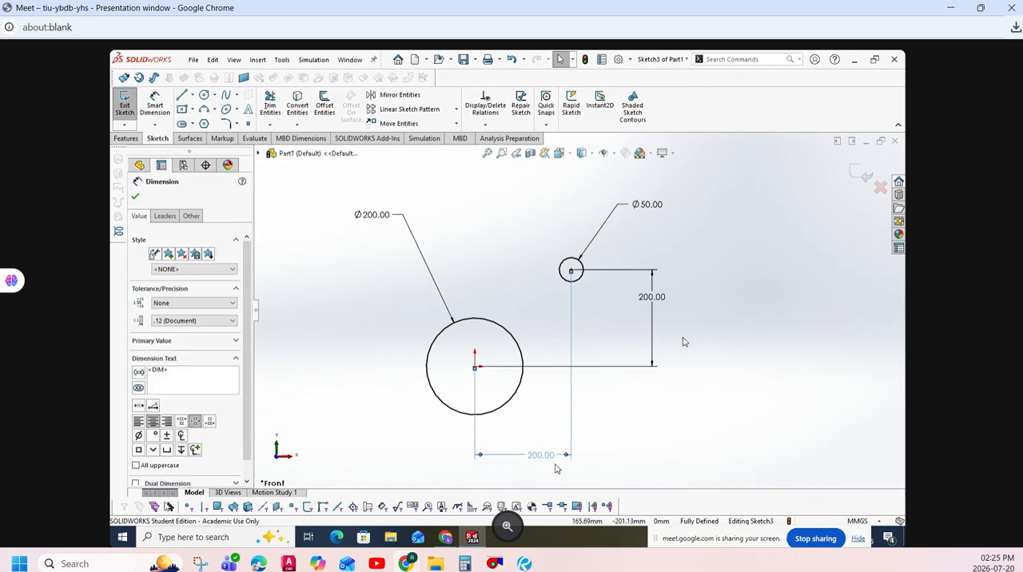
pyautogui.doubleClick(542, 455)
pyautogui.write('150')
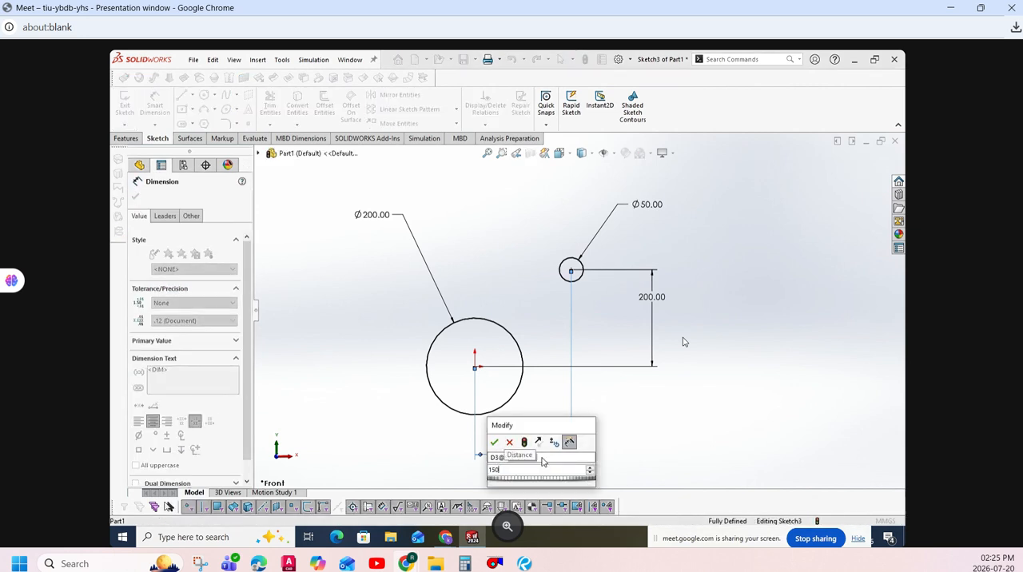
pyautogui.press('Return')
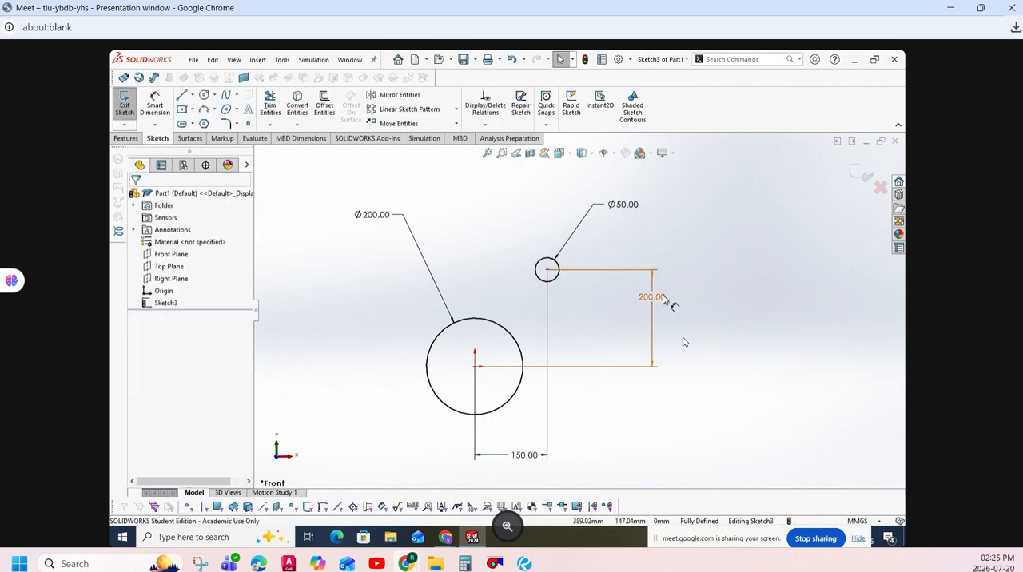
# - Set the vertical distance between the two circle centres to 250 mm
pyautogui.doubleClick(664, 298)
pyautogui.write('250')
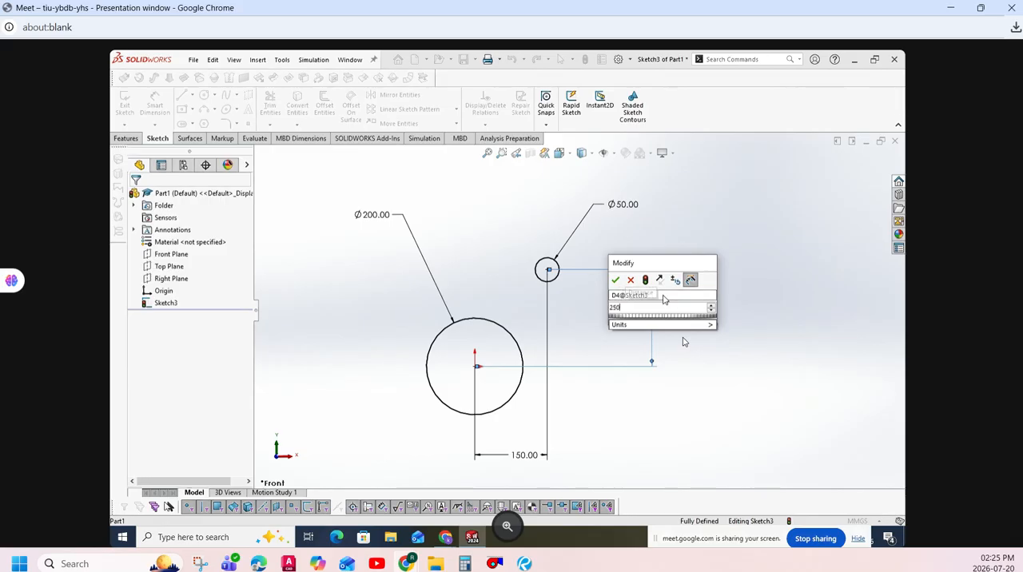
pyautogui.press('Return')
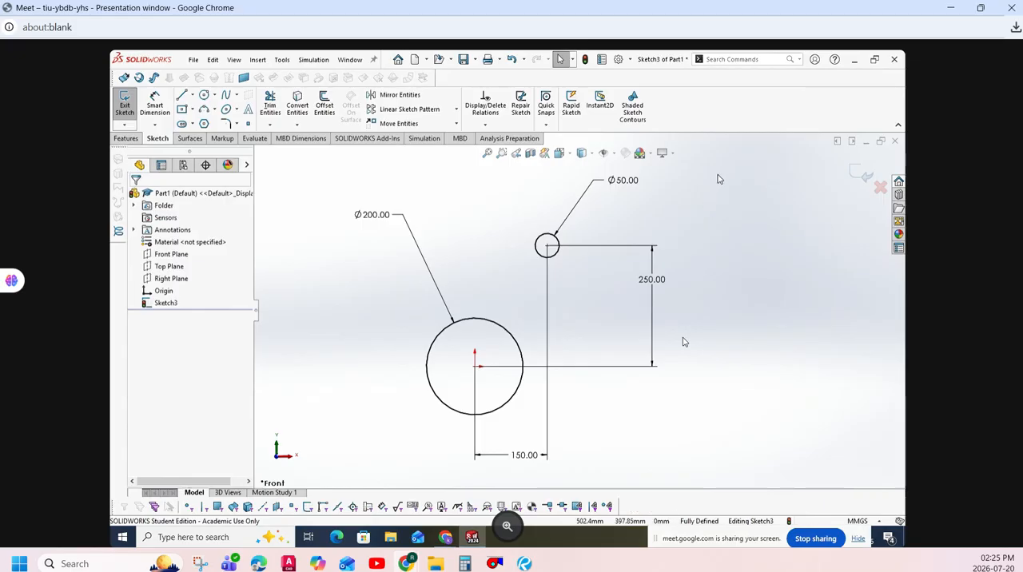
# - Delete both circles and all their dimensions from the sketch
pyautogui.moveTo(722, 170)
pyautogui.mouseDown()
pyautogui.moveTo(686, 436)
pyautogui.moveTo(406, 483)
pyautogui.moveTo(335, 471)
pyautogui.mouseUp()
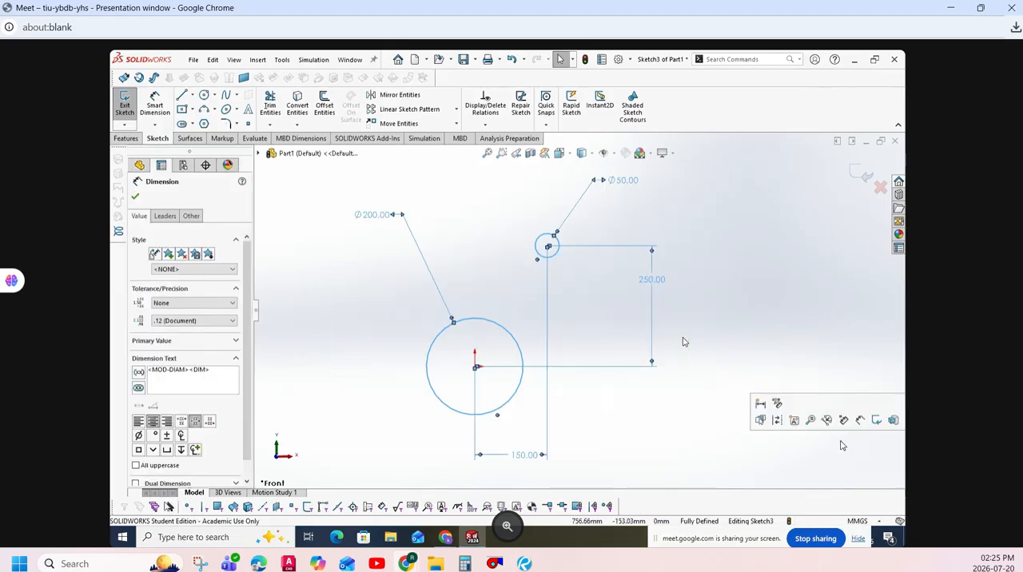
pyautogui.press('Delete')
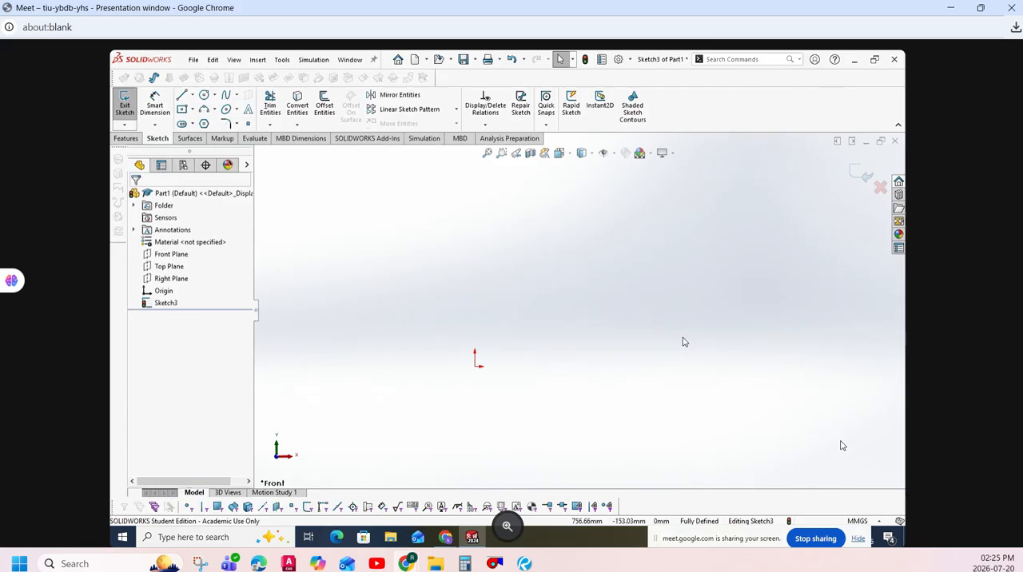
# - Review the settings of the Line, Centerline and Midpoint Line tools in turn without drawing anything
pyautogui.click(192, 94)
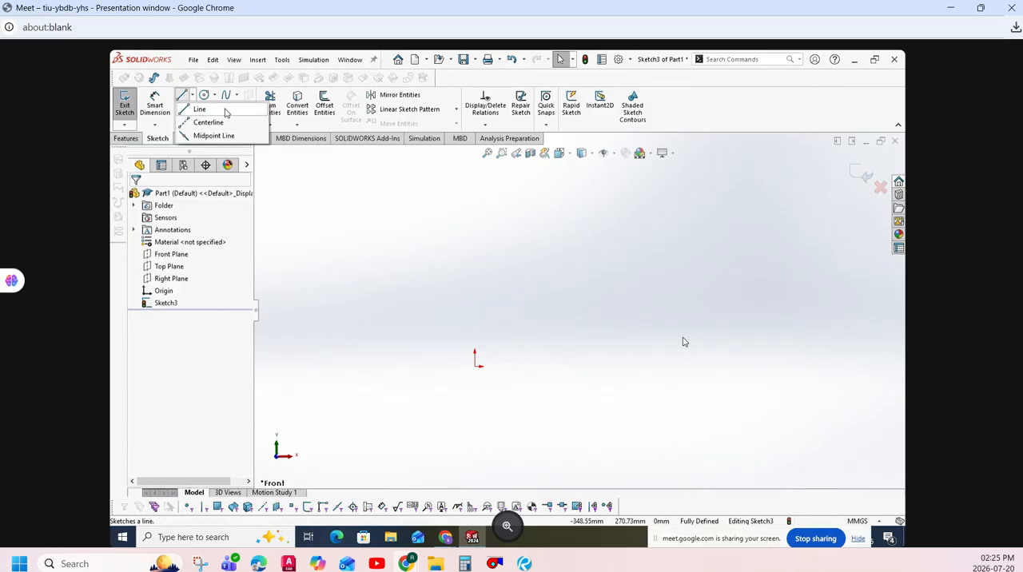
pyautogui.click(226, 113)
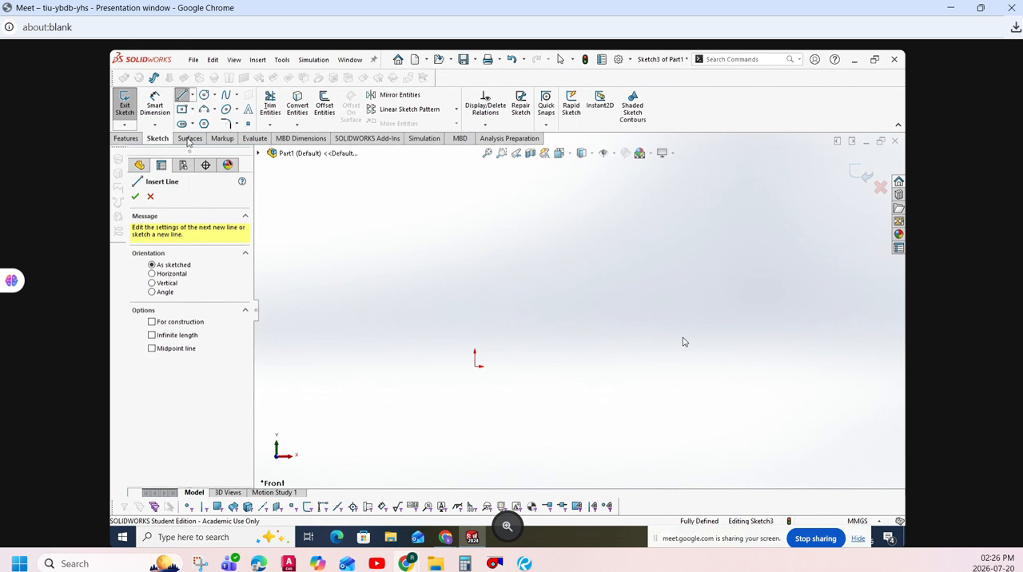
pyautogui.click(192, 94)
pyautogui.click(197, 121)
pyautogui.click(192, 94)
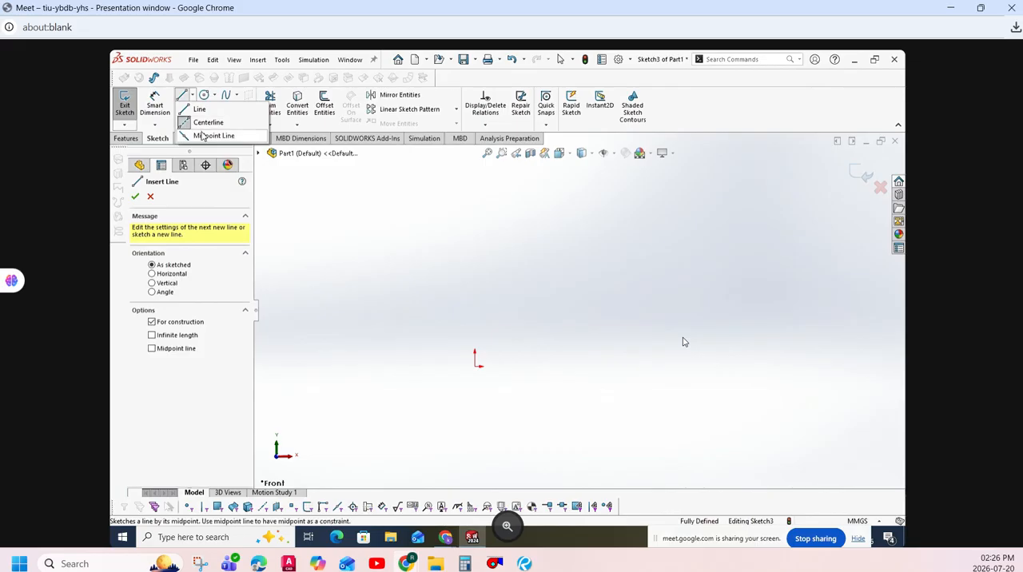
pyautogui.click(203, 136)
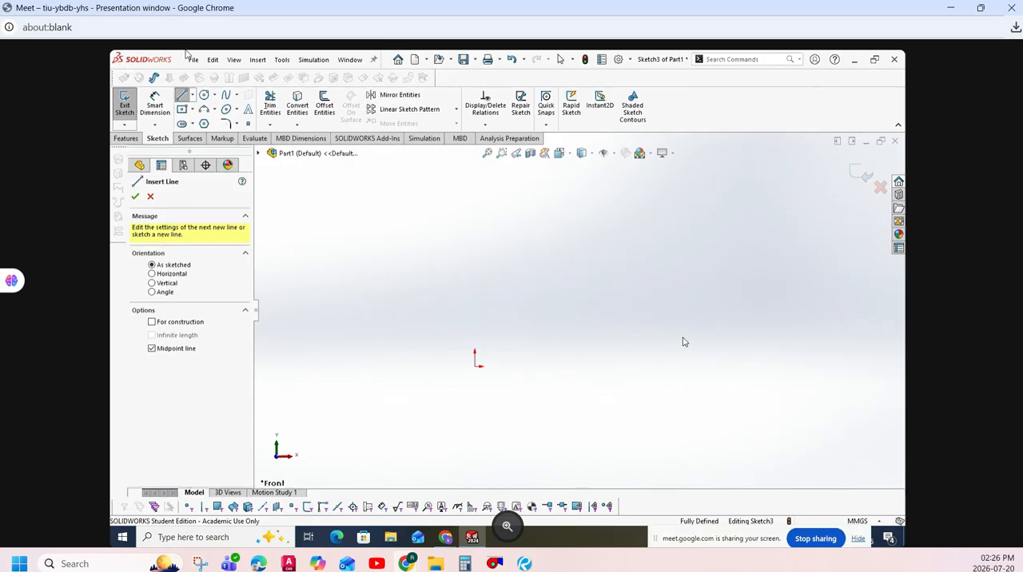
pyautogui.click(152, 196)
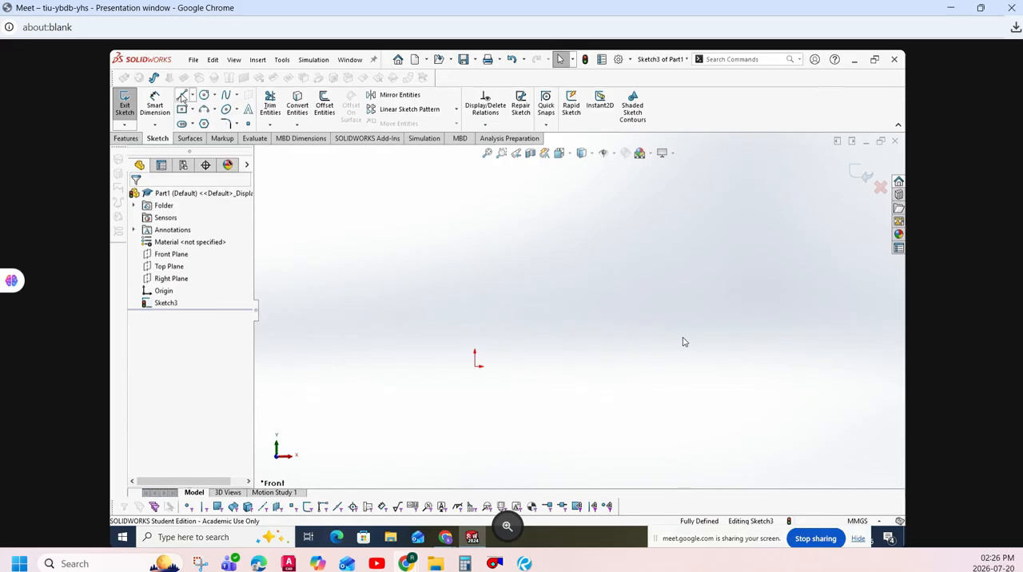
# - Sketch a single slanted line with as-sketched orientation, detached from the origin and rising to its upper right
pyautogui.click(183, 95)
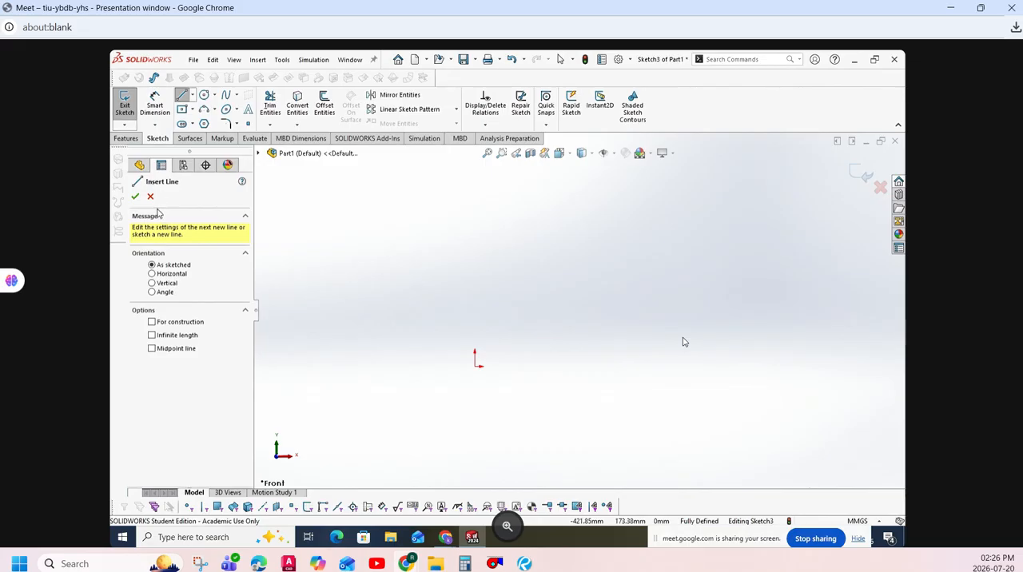
pyautogui.click(165, 254)
pyautogui.click(182, 255)
pyautogui.click(693, 246)
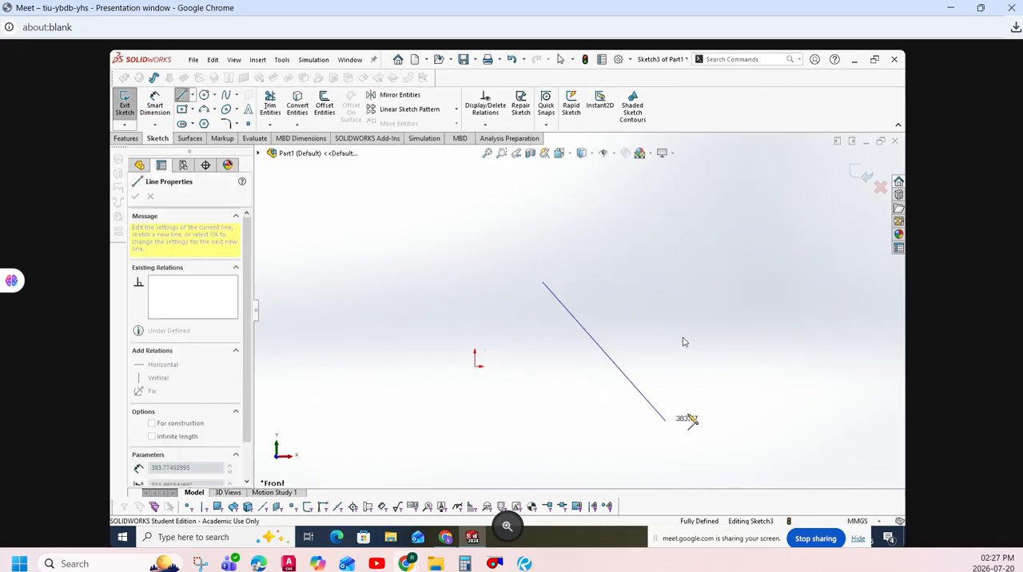
pyautogui.click(707, 222)
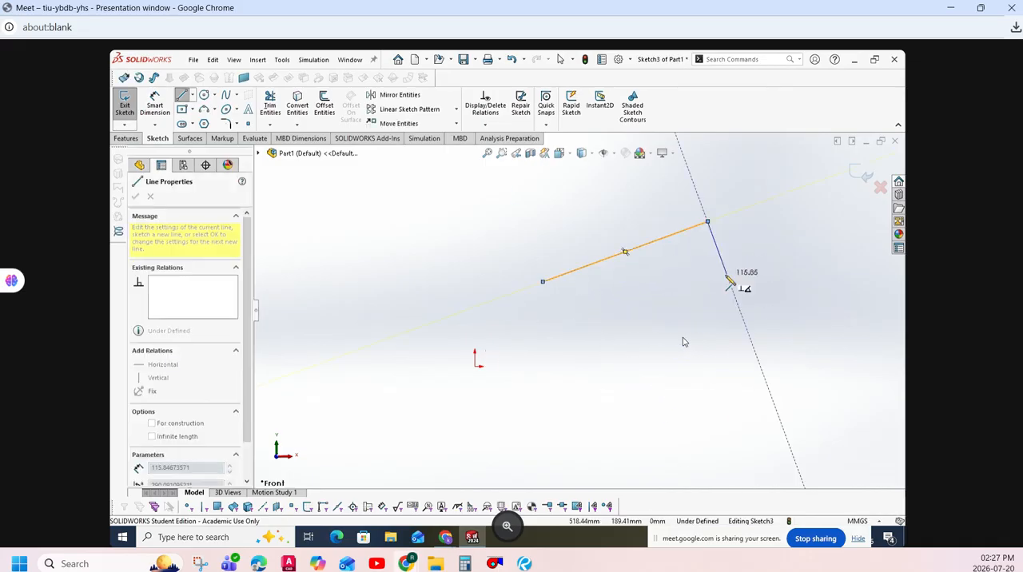
pyautogui.press('Escape')
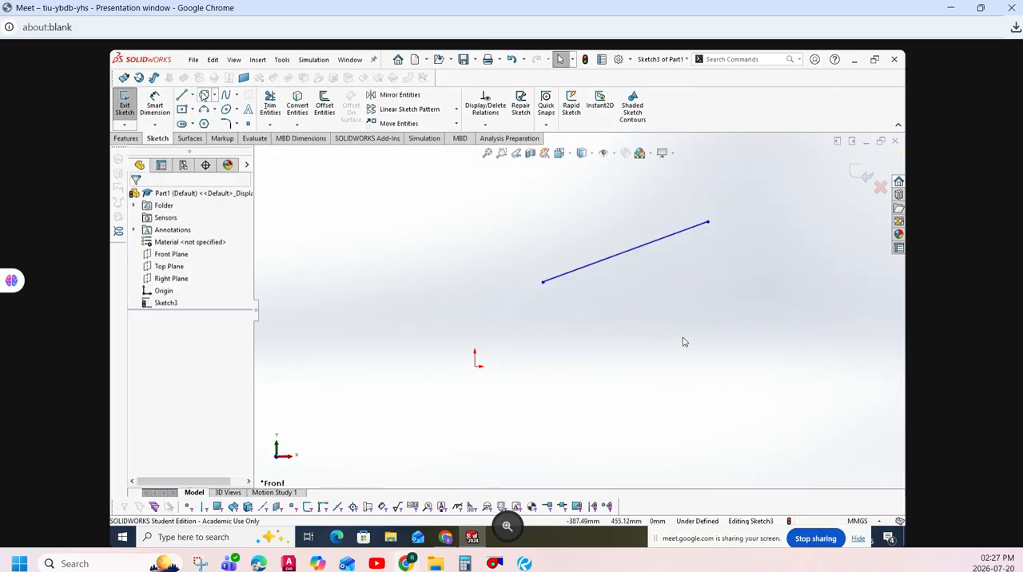
# - Sketch a slanted line about 403 mm long from the origin toward the upper left
pyautogui.press('l')
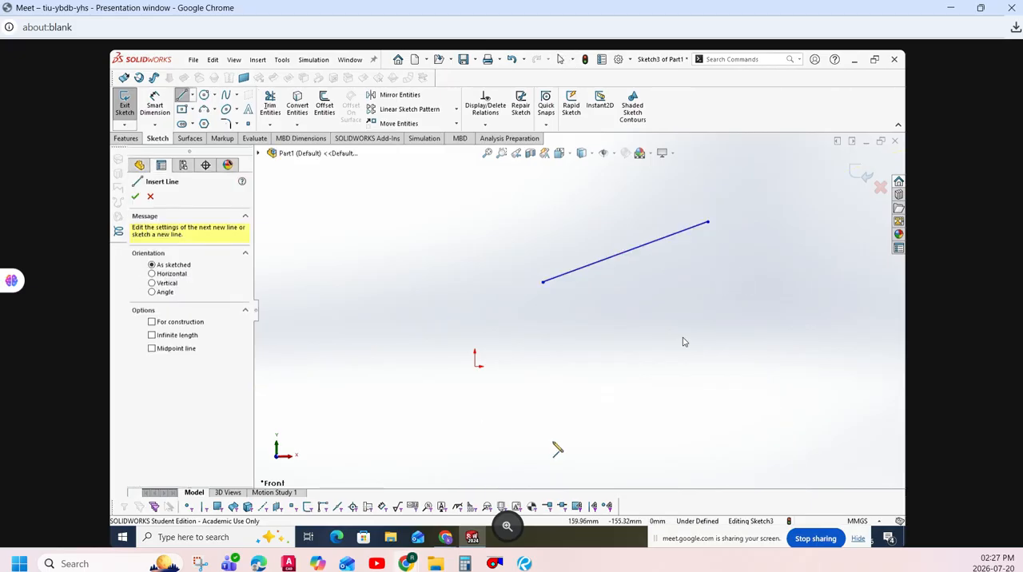
pyautogui.click(476, 368)
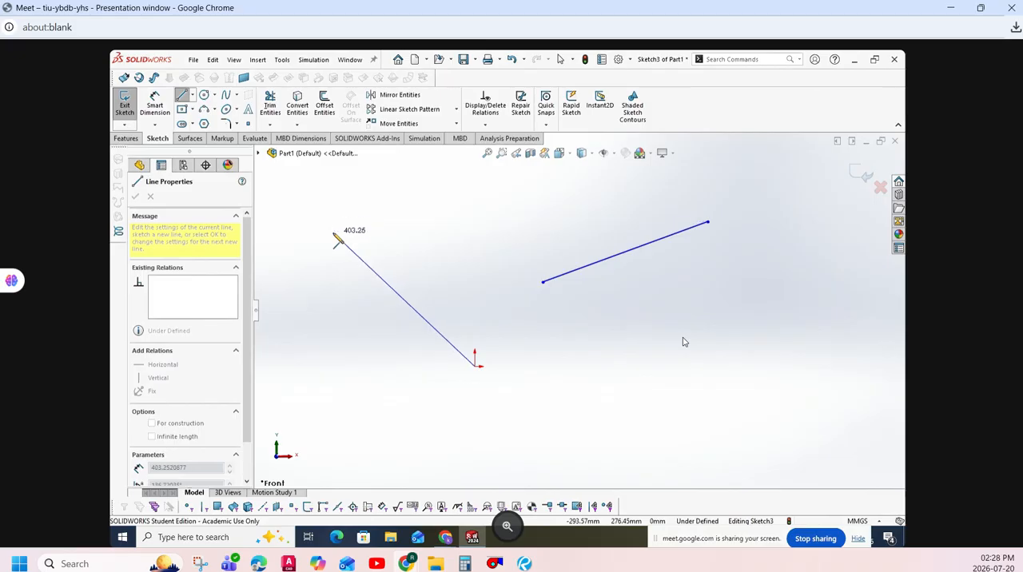
pyautogui.click(334, 234)
pyautogui.press('Escape')
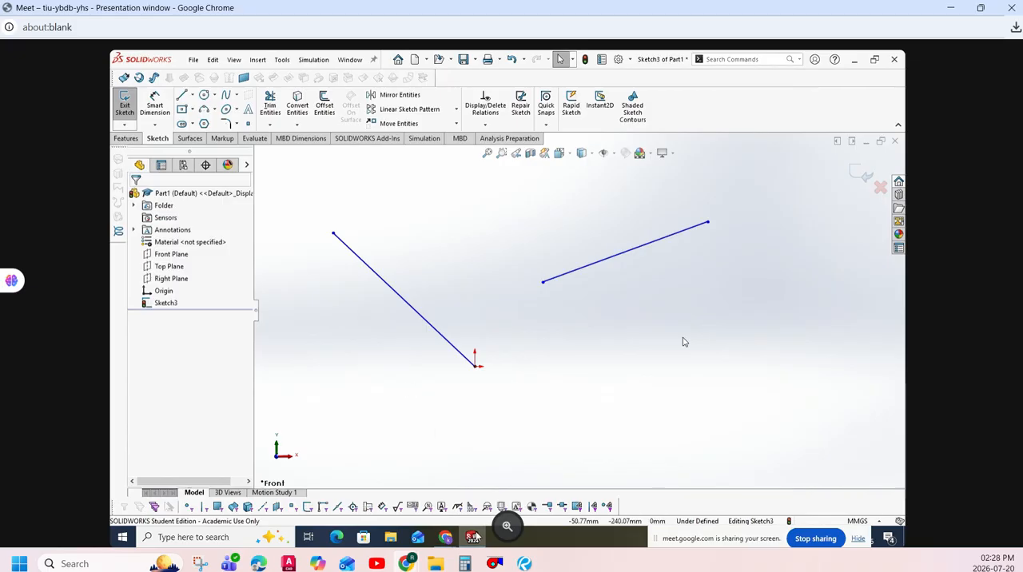
# - Sketch a line with Horizontal orientation from the origin toward the right
pyautogui.click(183, 94)
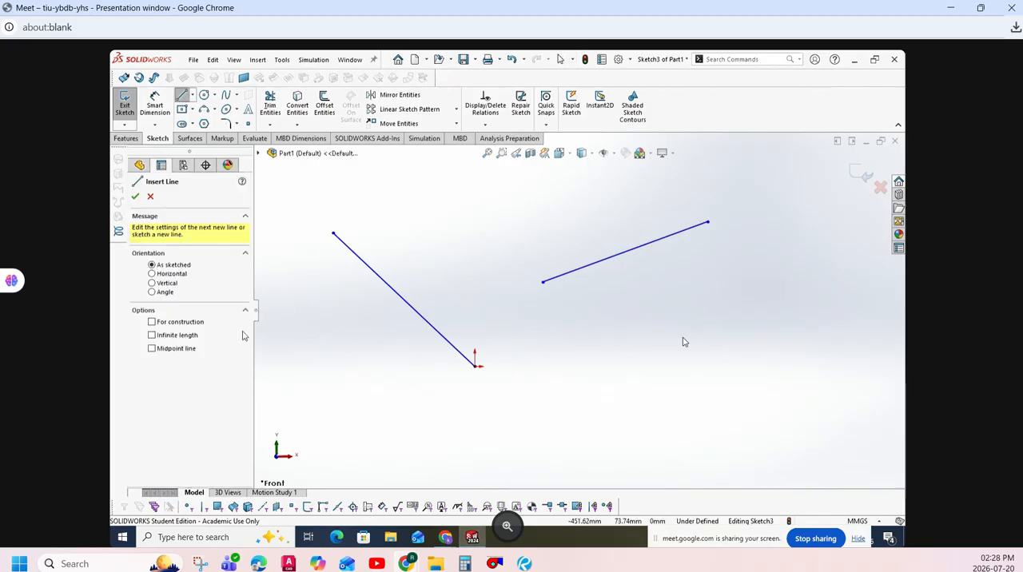
pyautogui.click(171, 275)
pyautogui.moveTo(477, 534)
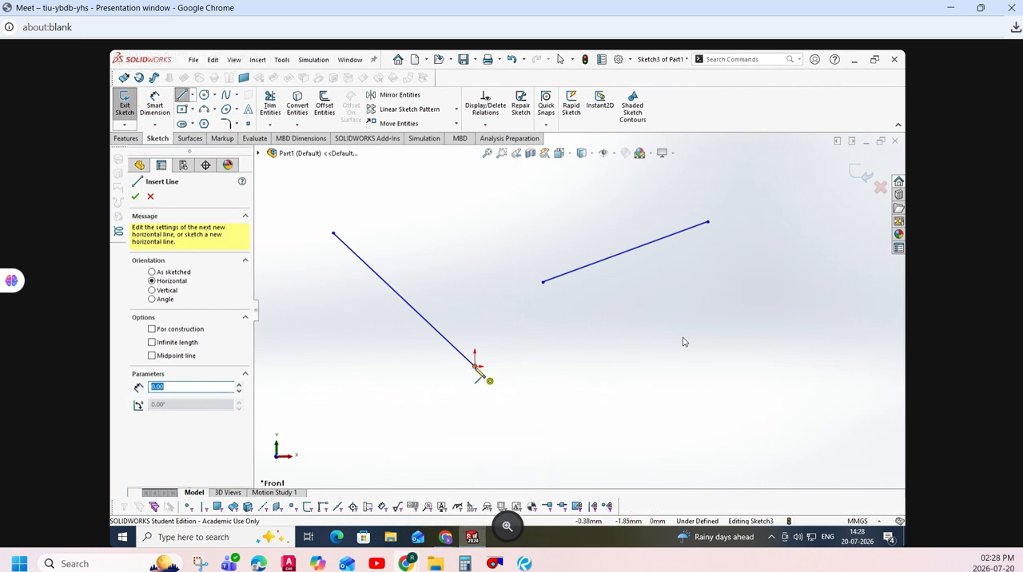
pyautogui.click(476, 367)
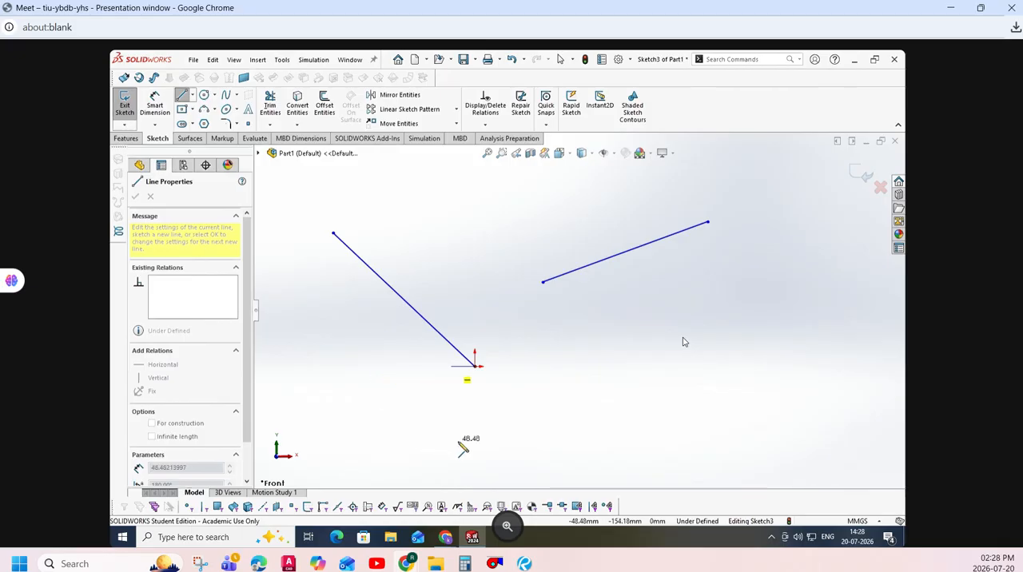
pyautogui.doubleClick(689, 417)
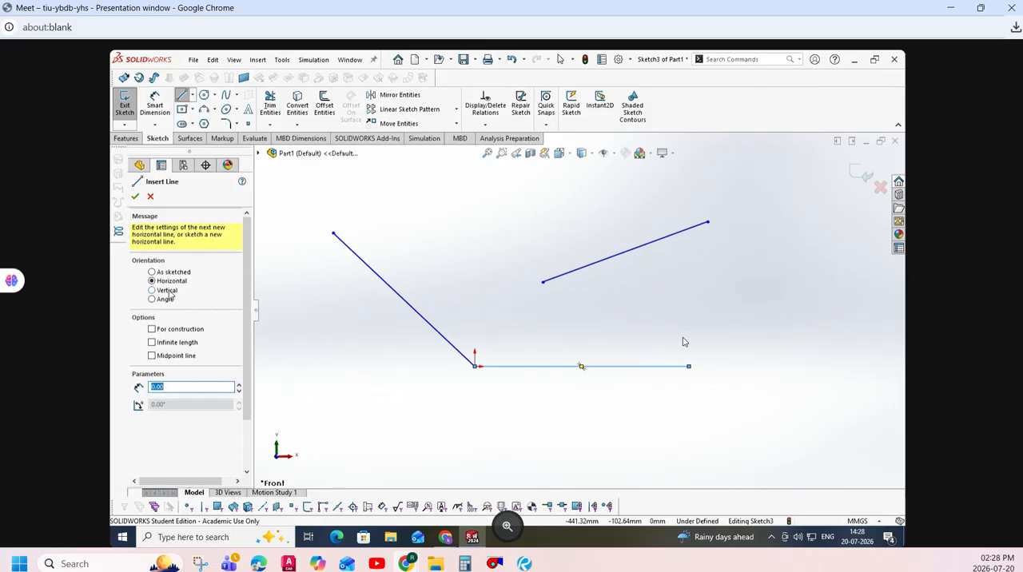
# - Sketch a line with Vertical orientation about 320 mm long upward from the origin
pyautogui.click(168, 291)
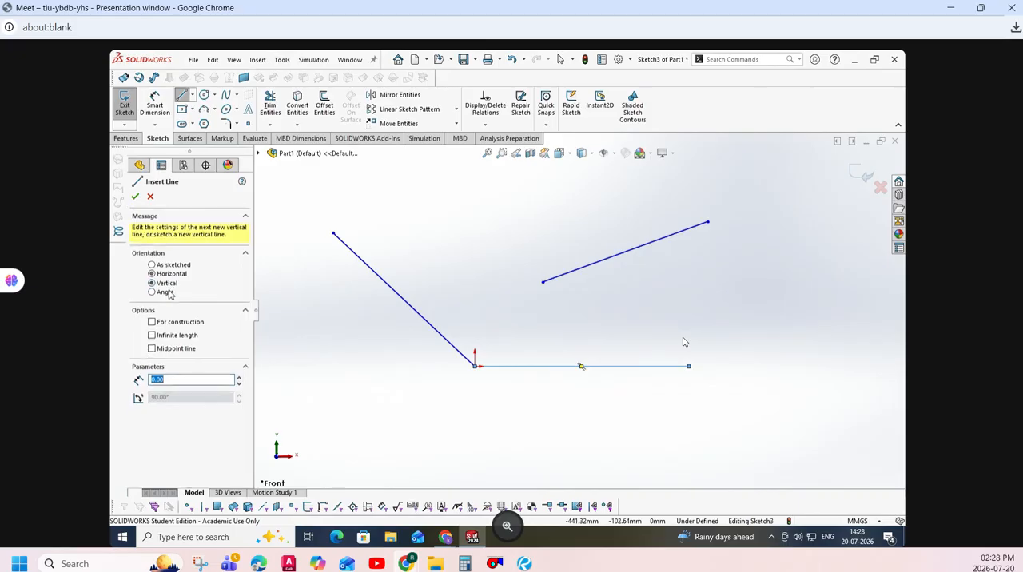
pyautogui.click(476, 366)
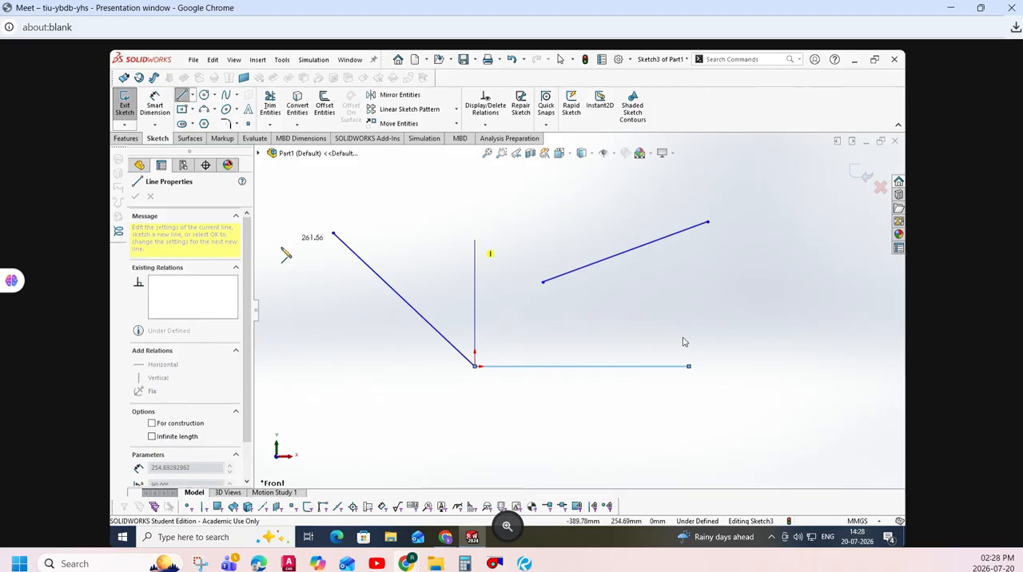
pyautogui.click(632, 216)
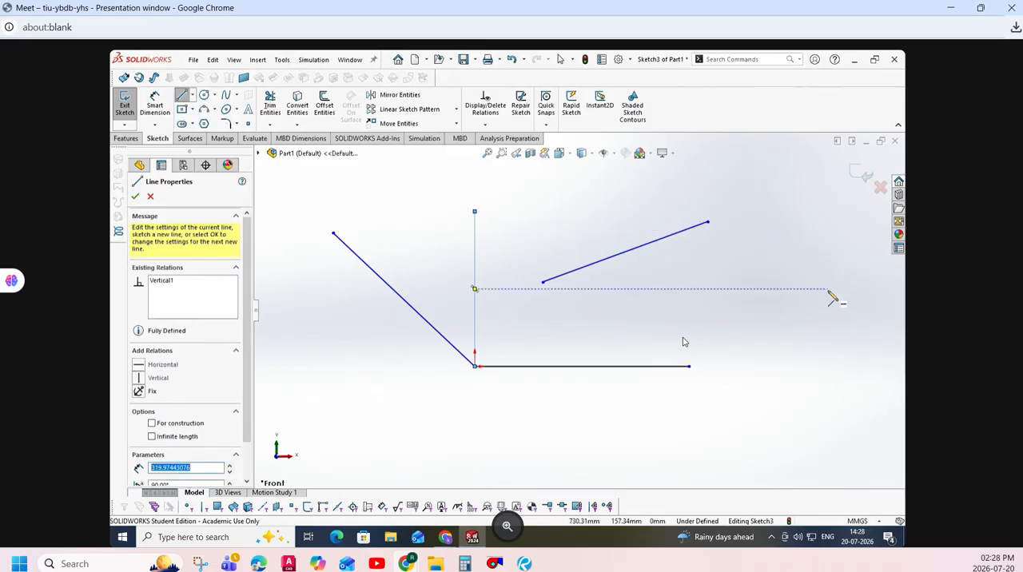
pyautogui.press('Escape')
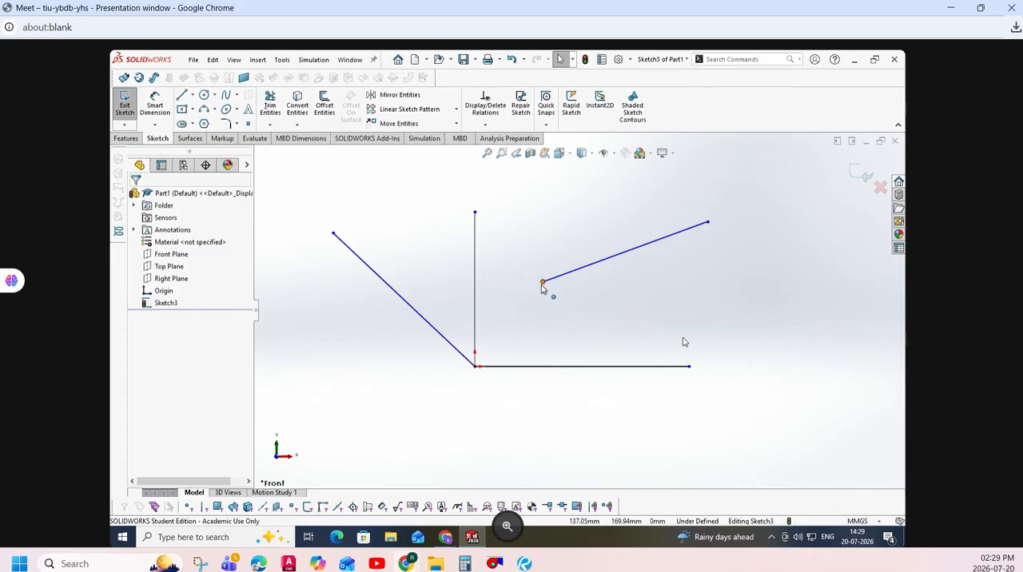
# - Reposition both endpoints of the detached slanted line, moving the lower one slightly down and the upper one outward to the right
pyautogui.moveTo(542, 282)
pyautogui.mouseDown()
pyautogui.moveTo(515, 309)
pyautogui.moveTo(570, 287)
pyautogui.moveTo(540, 295)
pyautogui.mouseUp()
pyautogui.click(722, 224)
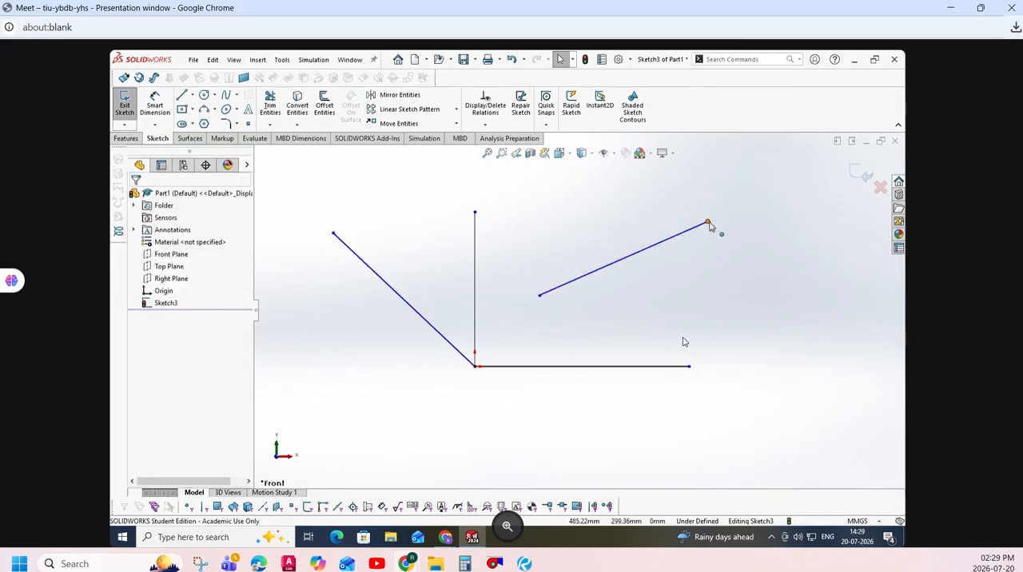
pyautogui.moveTo(708, 225); pyautogui.dragTo(755, 212)
pyautogui.click(792, 314)
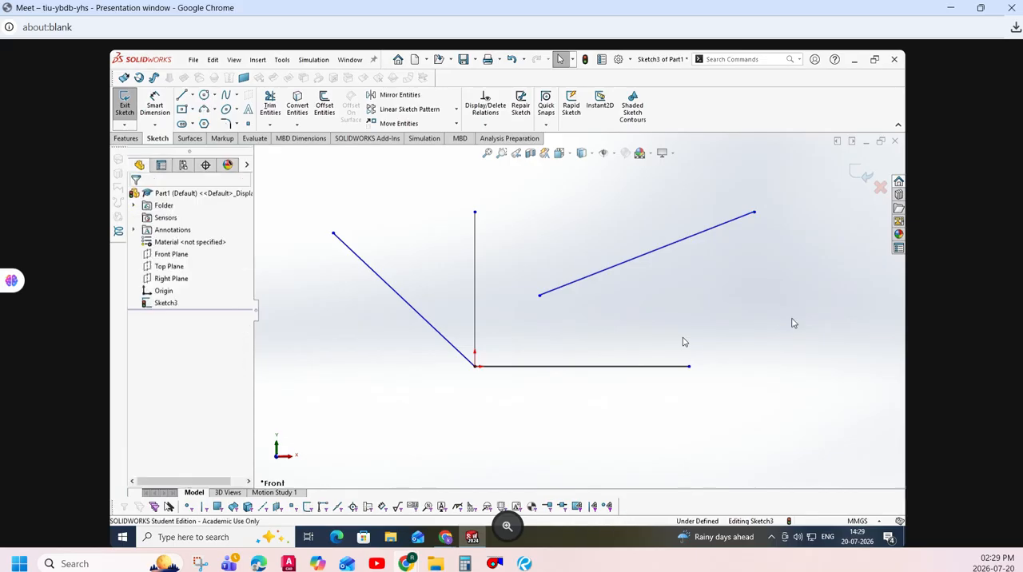
# - Try to move the shared endpoint off the origin, and stretch the horizontal line's free end to a length of about 532 mm
pyautogui.moveTo(476, 367); pyautogui.dragTo(485, 439)
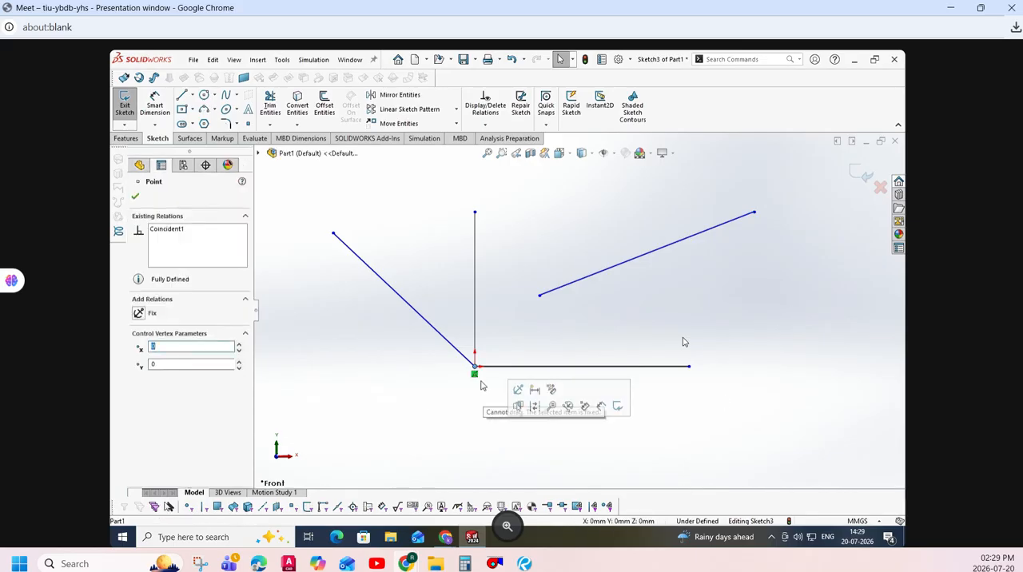
pyautogui.moveTo(476, 367); pyautogui.dragTo(402, 428)
pyautogui.click(402, 427)
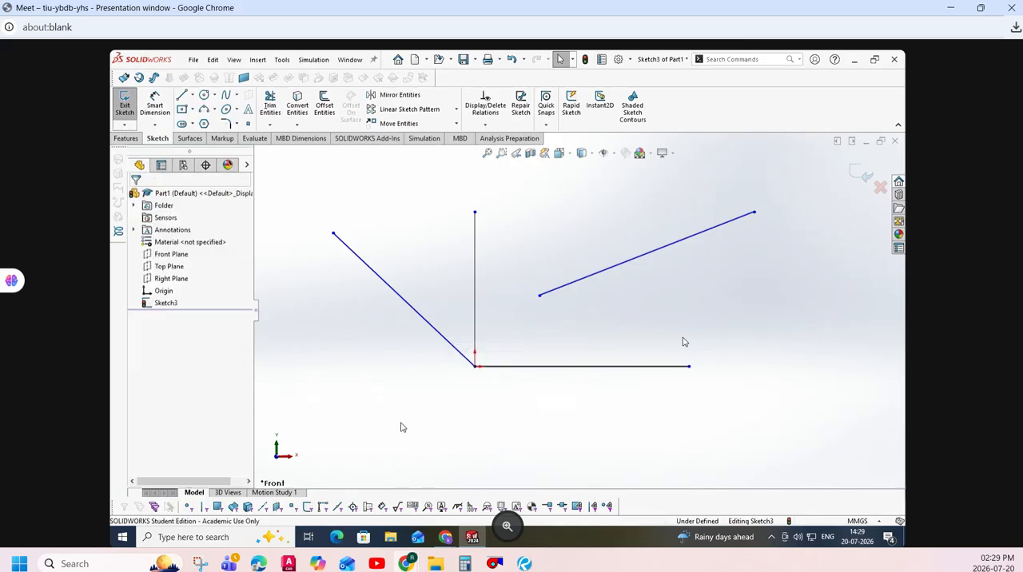
pyautogui.moveTo(690, 367); pyautogui.dragTo(732, 369)
pyautogui.click(710, 409)
# - Dimension the horizontal line below it and set its length to 200 mm
pyautogui.click(155, 104)
pyautogui.click(564, 368)
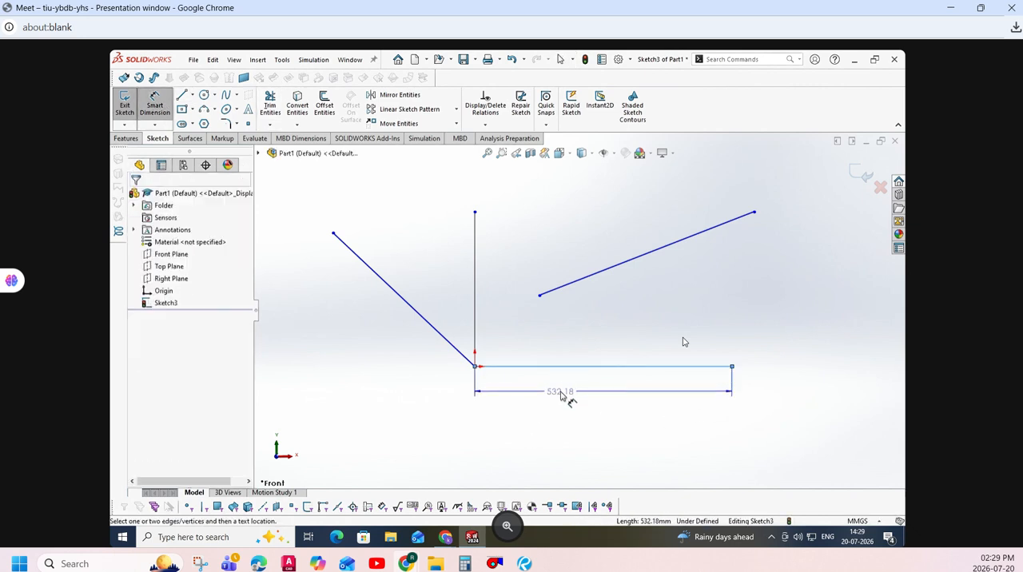
pyautogui.click(568, 398)
pyautogui.write('200')
pyautogui.press('Return')
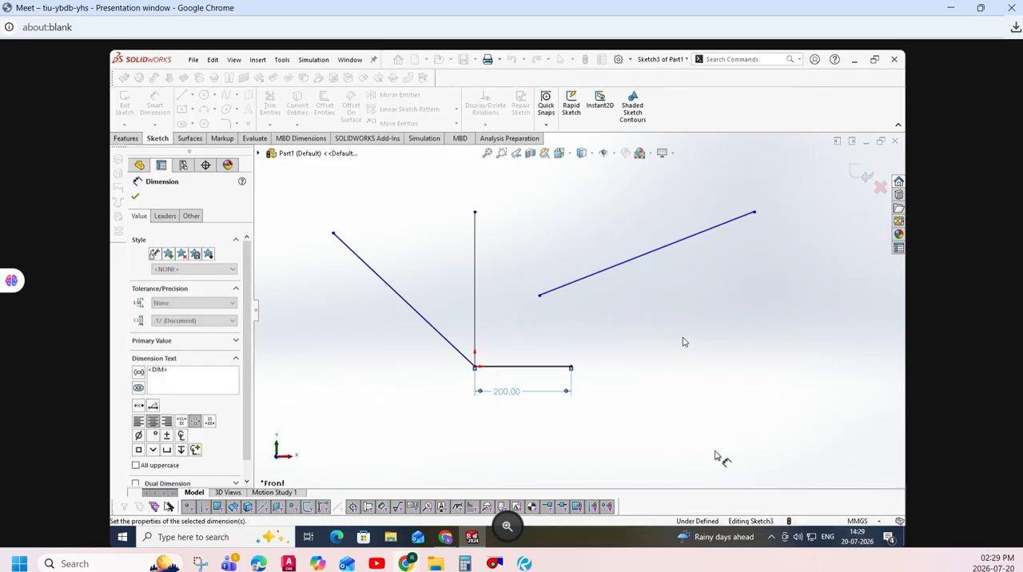
# - Dimension the vertical line on its right side and set its length to 200 mm
pyautogui.click(476, 293)
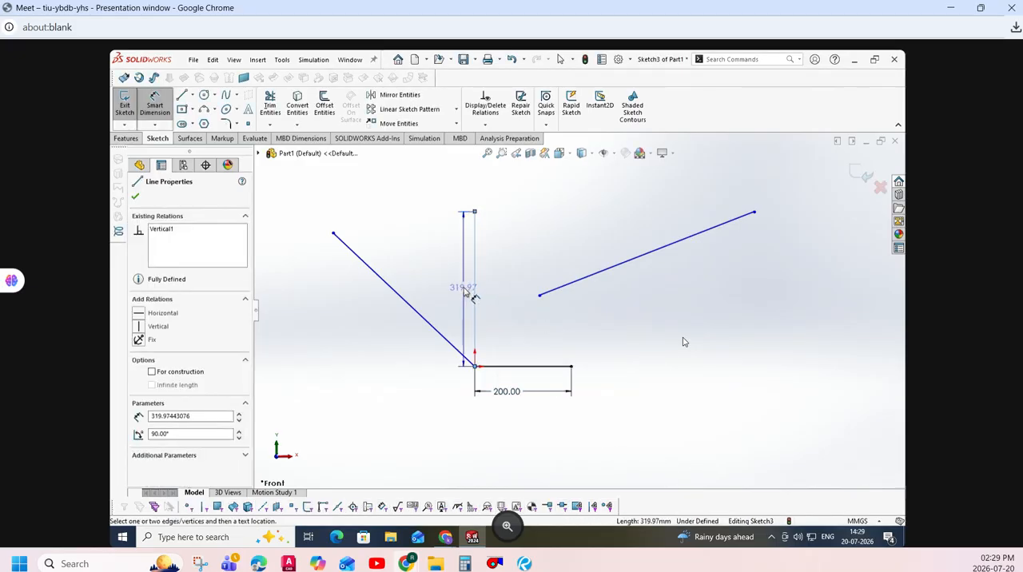
pyautogui.click(502, 292)
pyautogui.write('200')
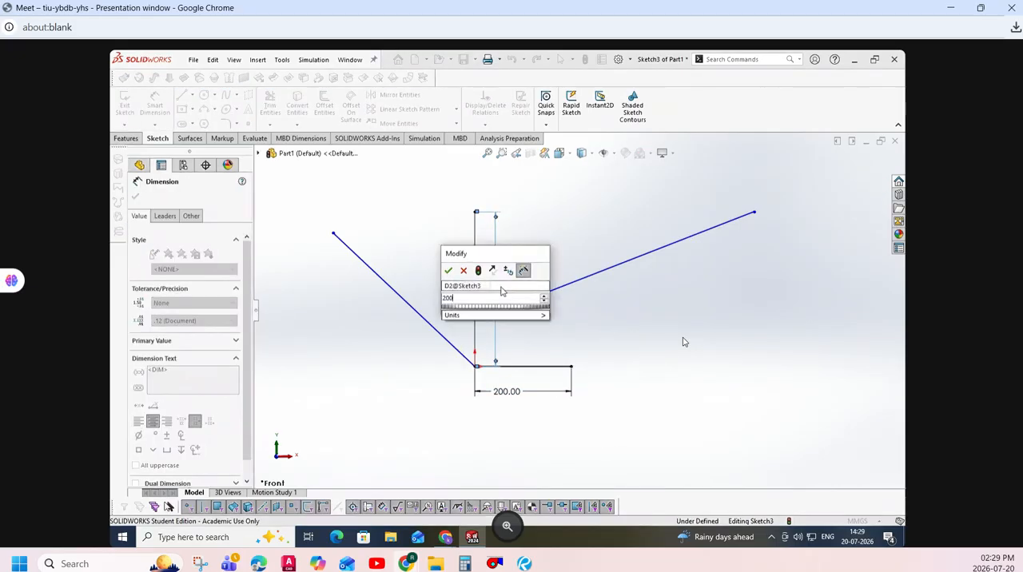
pyautogui.press('Return')
pyautogui.press('Escape')
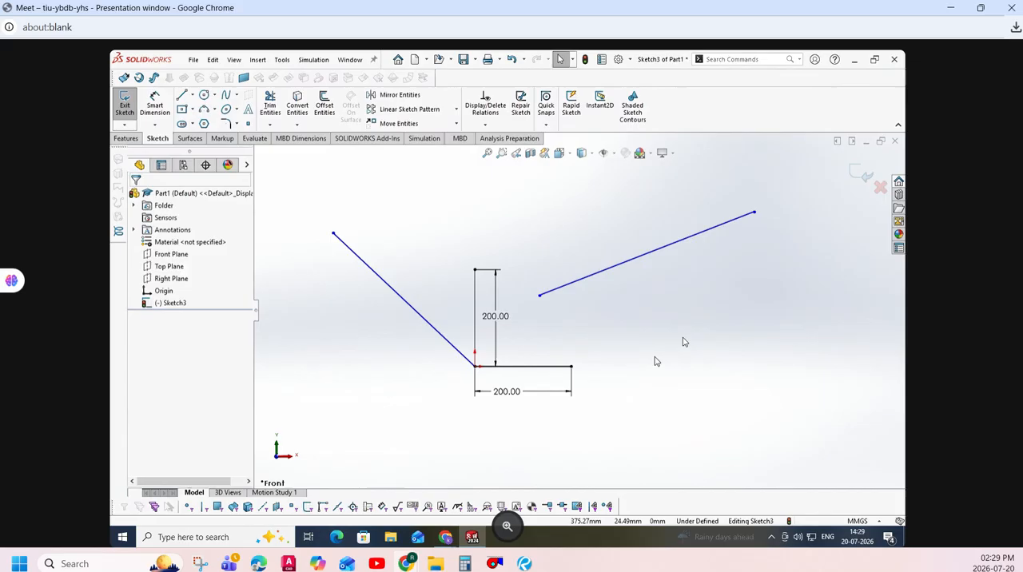
# - Try to move the horizontal line's free end, and inspect the relations of that endpoint and line
pyautogui.click(570, 367)
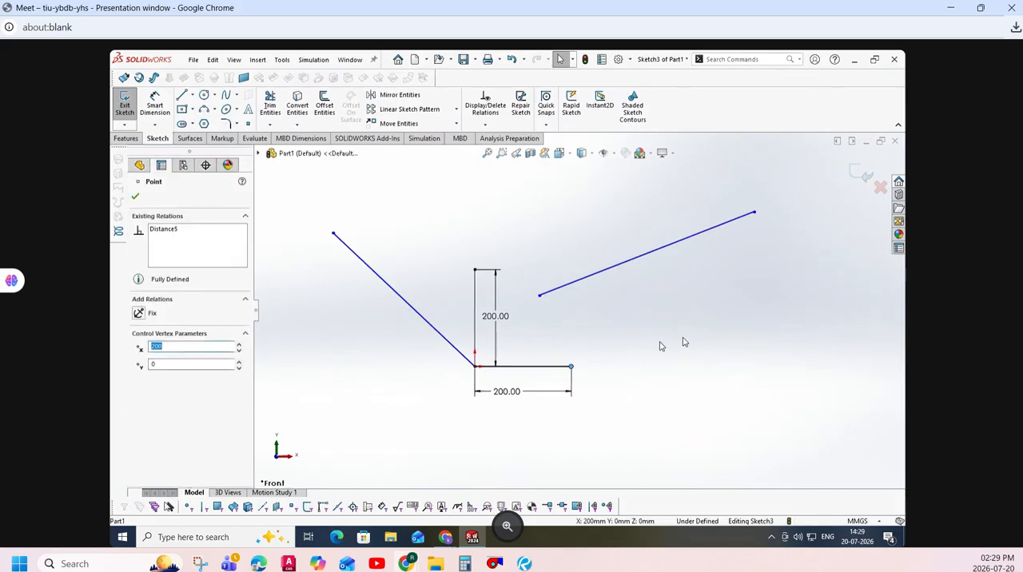
pyautogui.click(635, 346)
pyautogui.moveTo(571, 366); pyautogui.dragTo(613, 321)
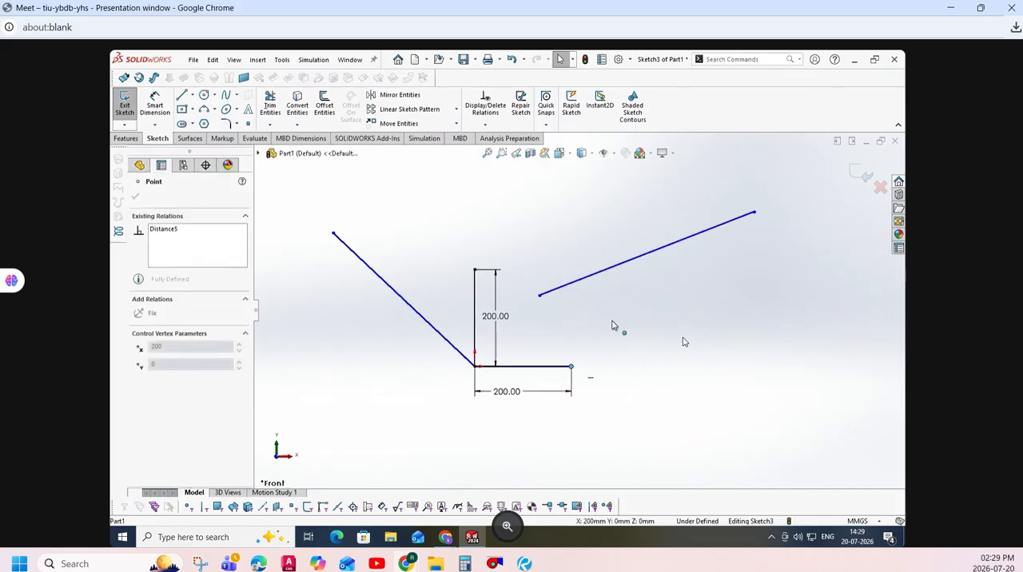
pyautogui.click(520, 367)
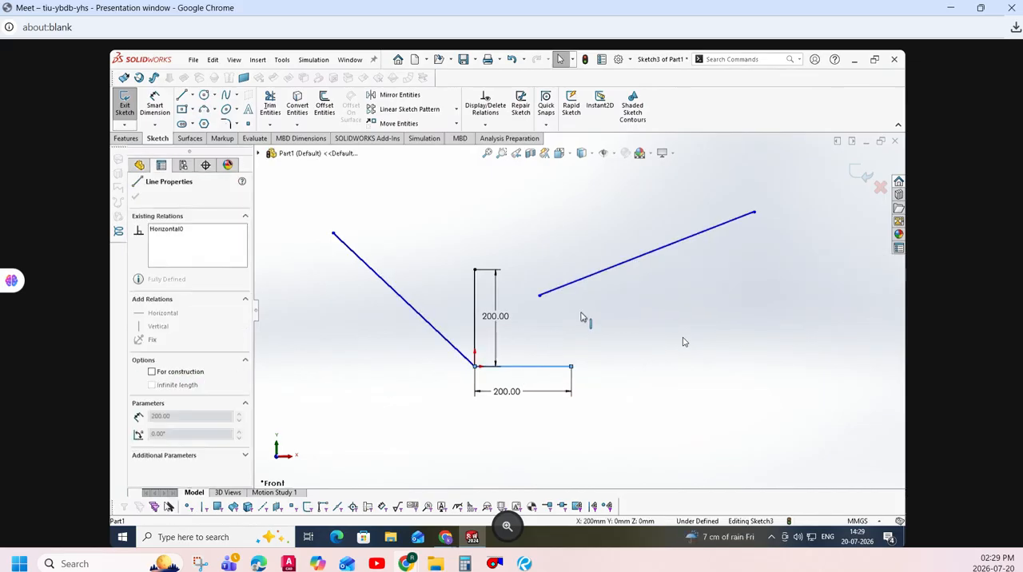
pyautogui.click(738, 370)
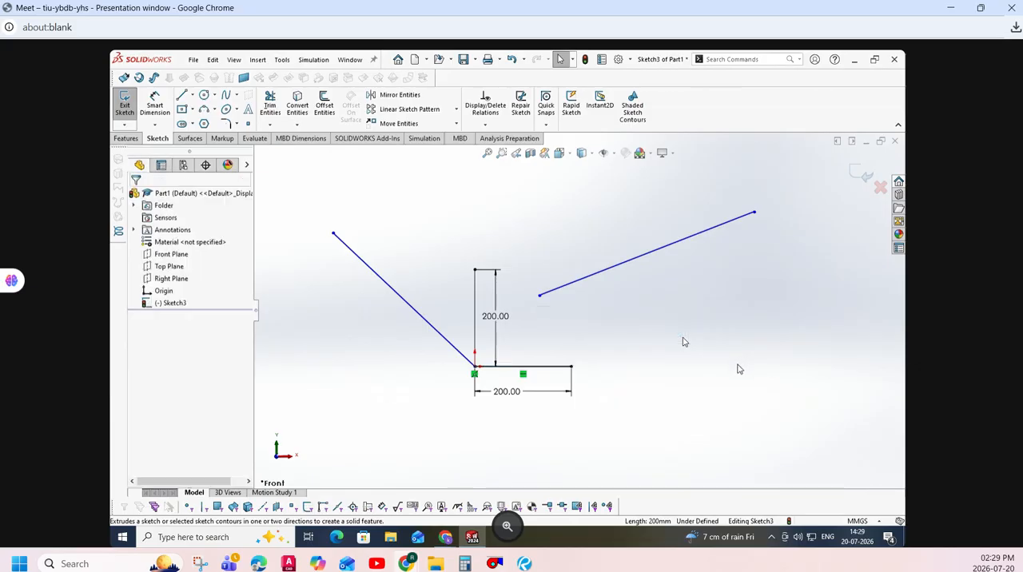
# - Dimension the slanted line attached to the origin along its lower side and set its length to 300 mm
pyautogui.click(155, 103)
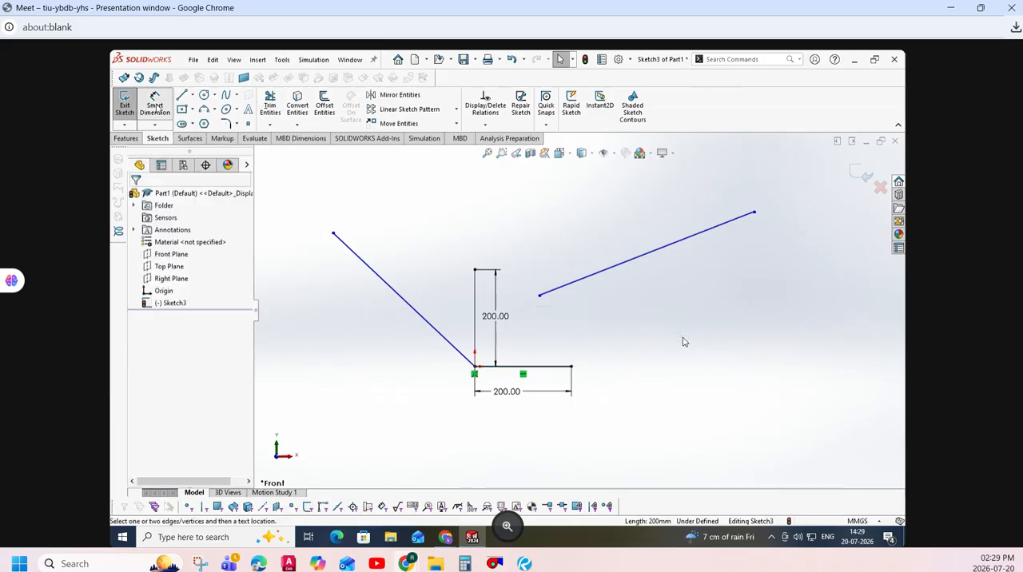
pyautogui.click(424, 325)
pyautogui.click(403, 349)
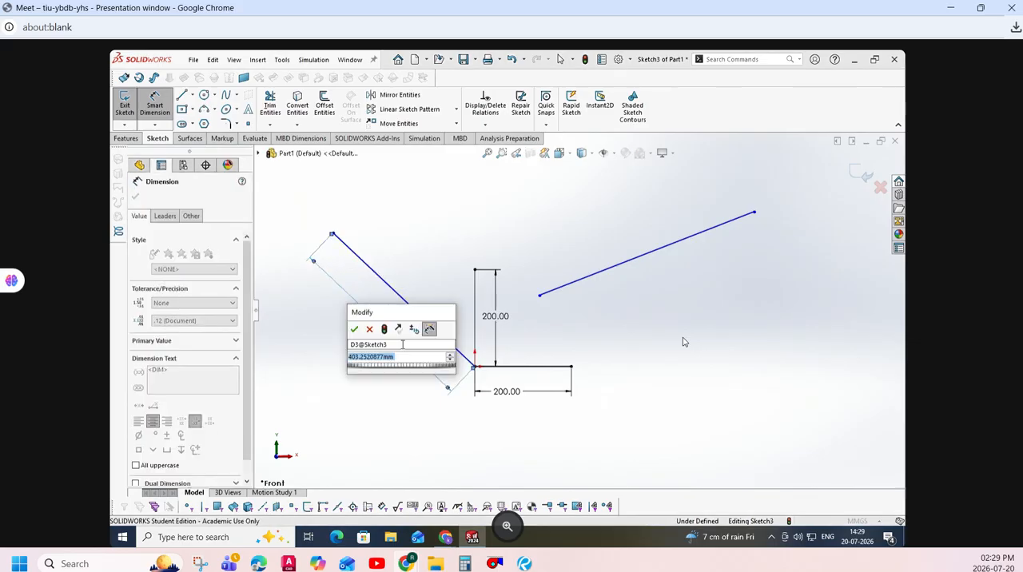
pyautogui.write('300')
pyautogui.press('Return')
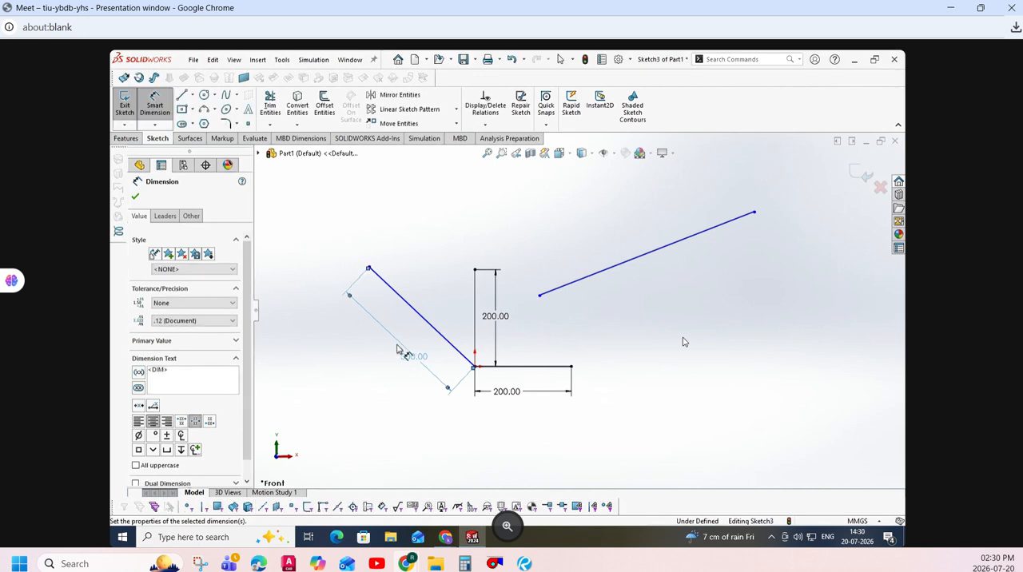
pyautogui.click(135, 197)
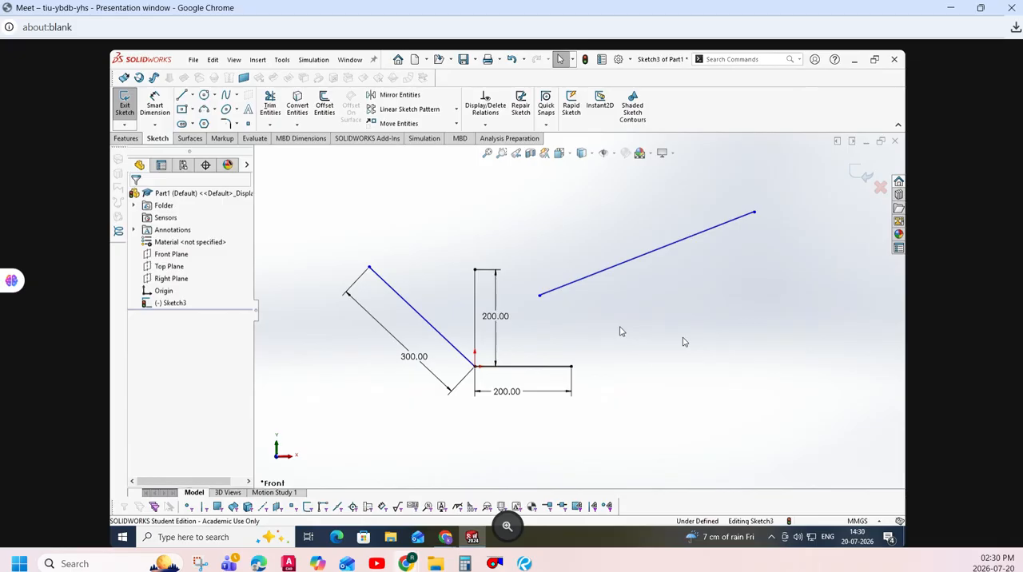
# - Dimension the angle between the horizontal line and the 300 mm slanted line and set it to 130°
pyautogui.click(154, 106)
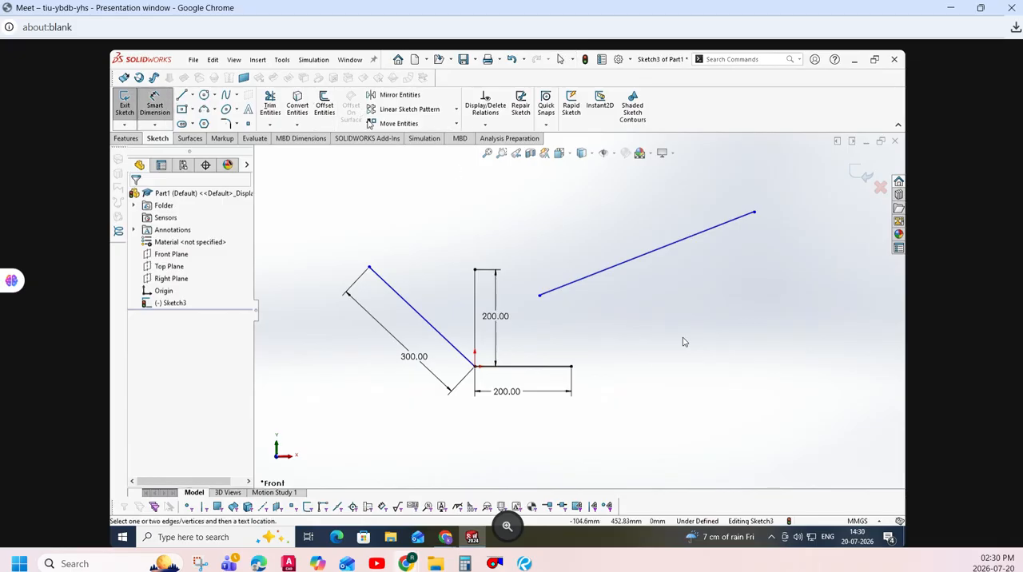
pyautogui.click(544, 369)
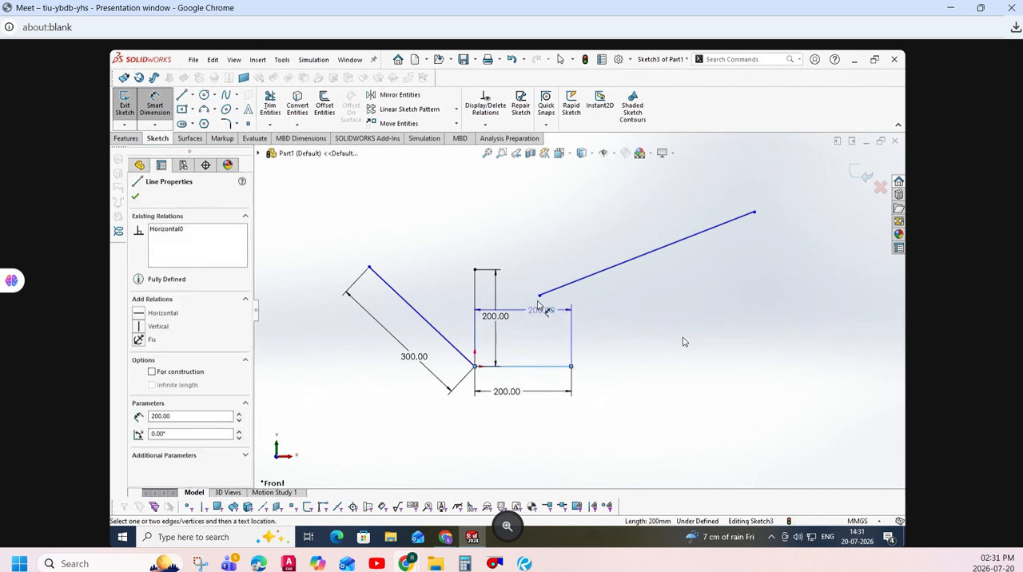
pyautogui.click(422, 313)
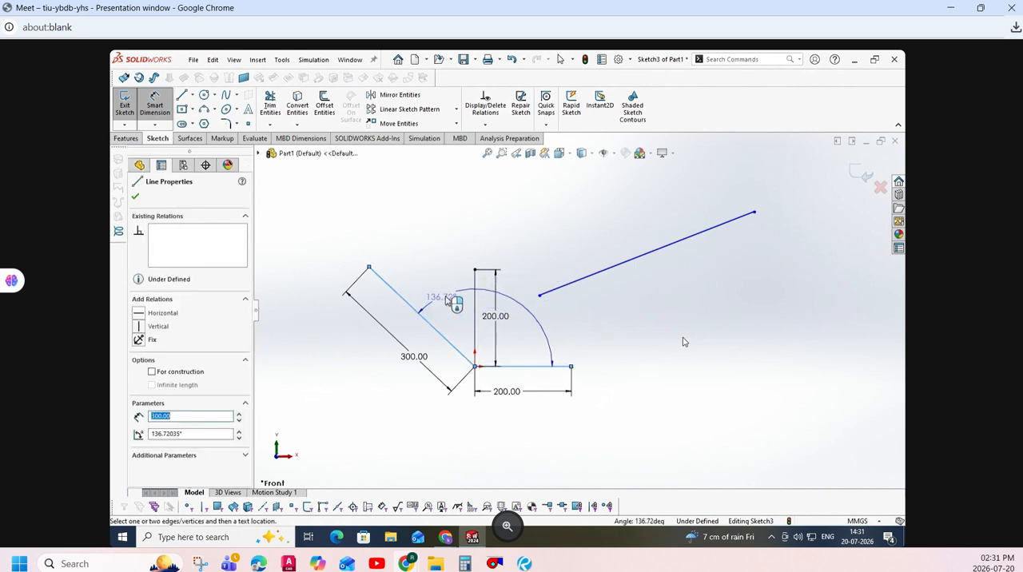
pyautogui.click(536, 258)
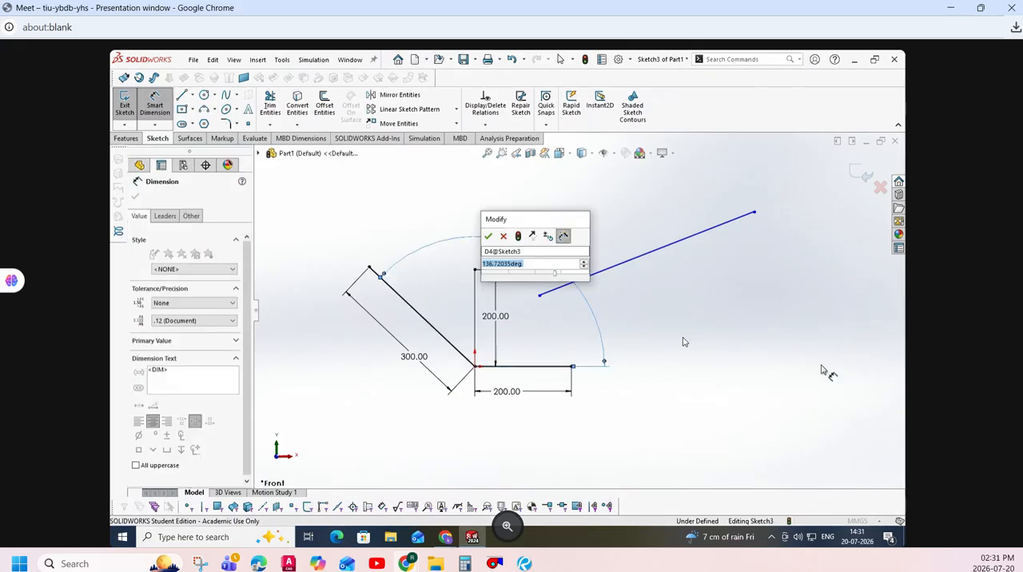
pyautogui.write('130')
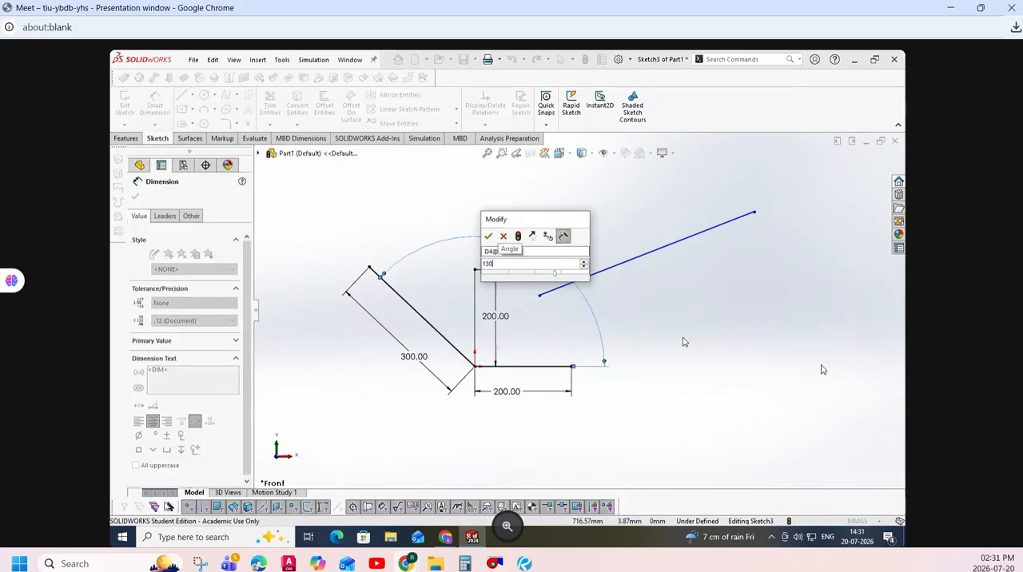
pyautogui.press('Return')
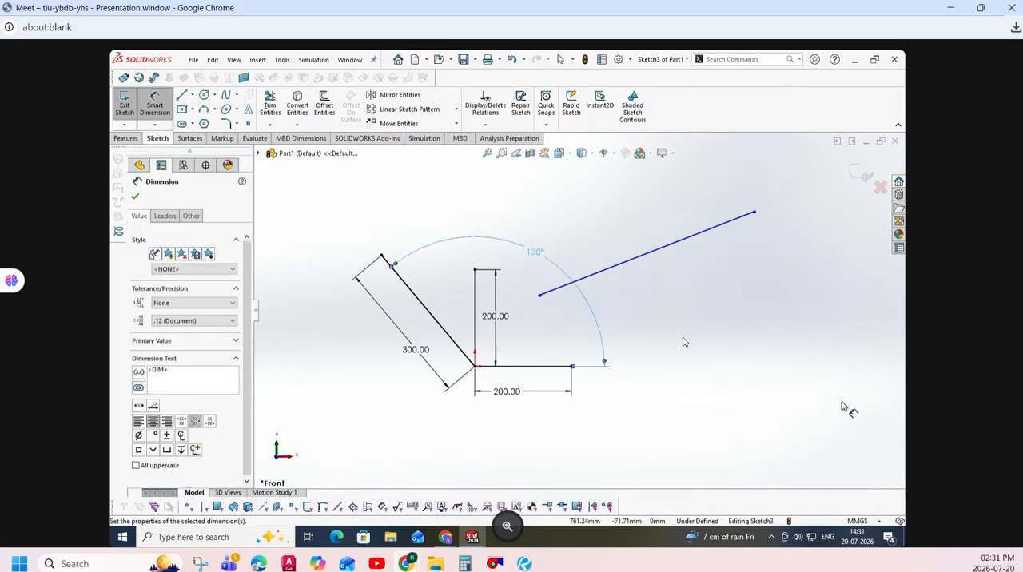
pyautogui.press('Escape')
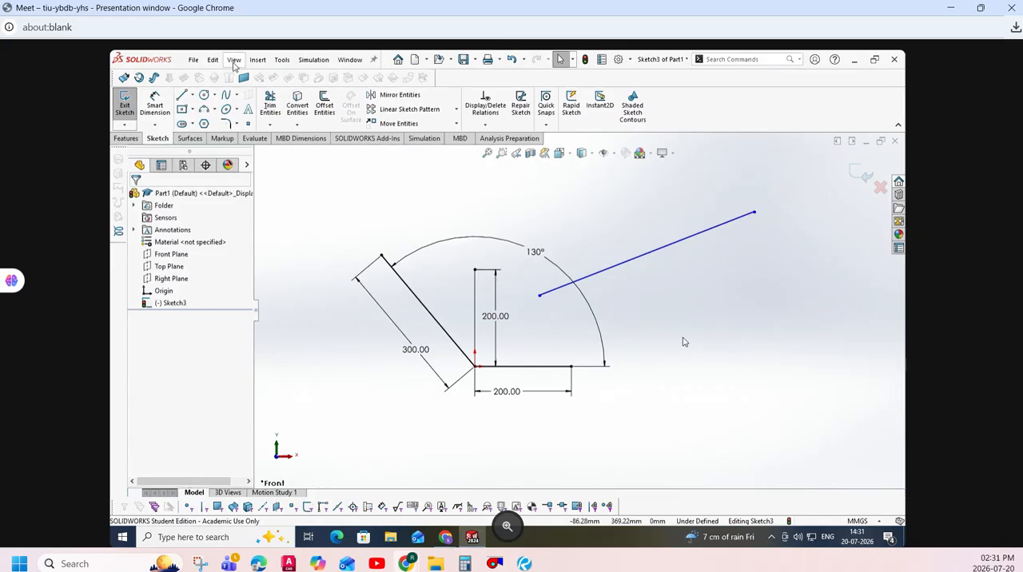
# - Sketch a line from the origin with the Angle orientation, using a length of 200 mm and an angle of 210°
pyautogui.click(182, 94)
pyautogui.click(160, 293)
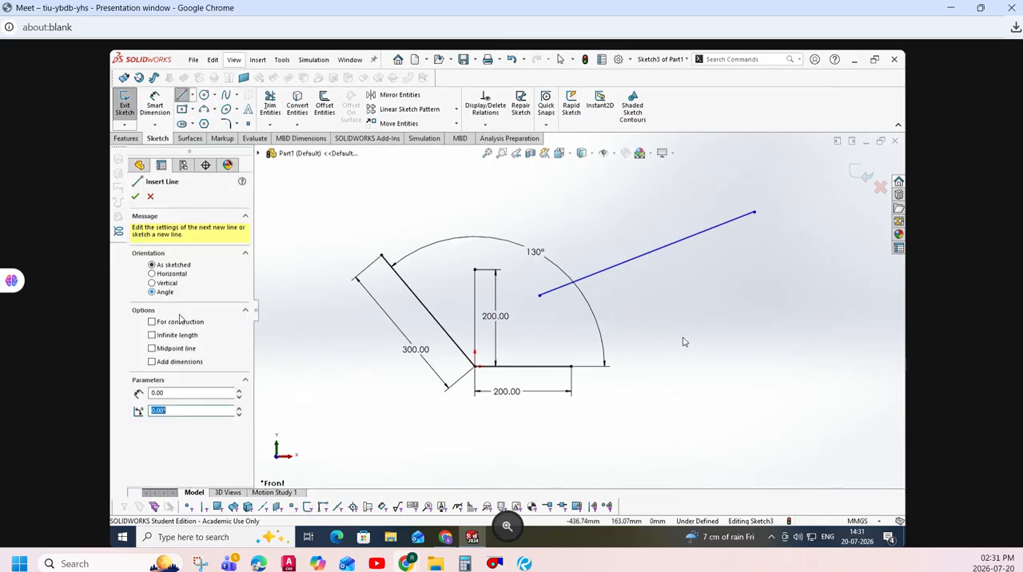
pyautogui.click(193, 392)
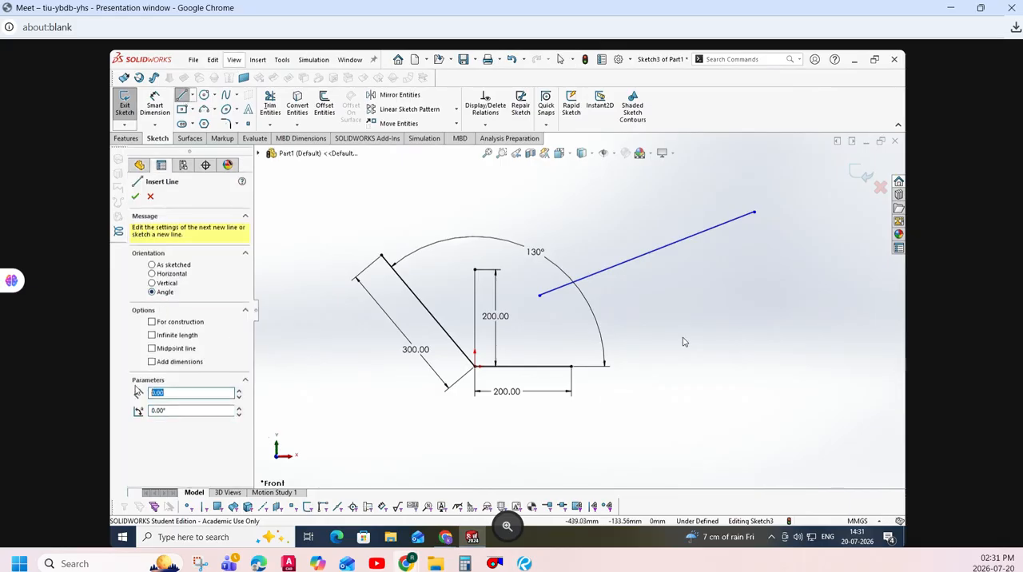
pyautogui.write('20')
pyautogui.press('Tab')
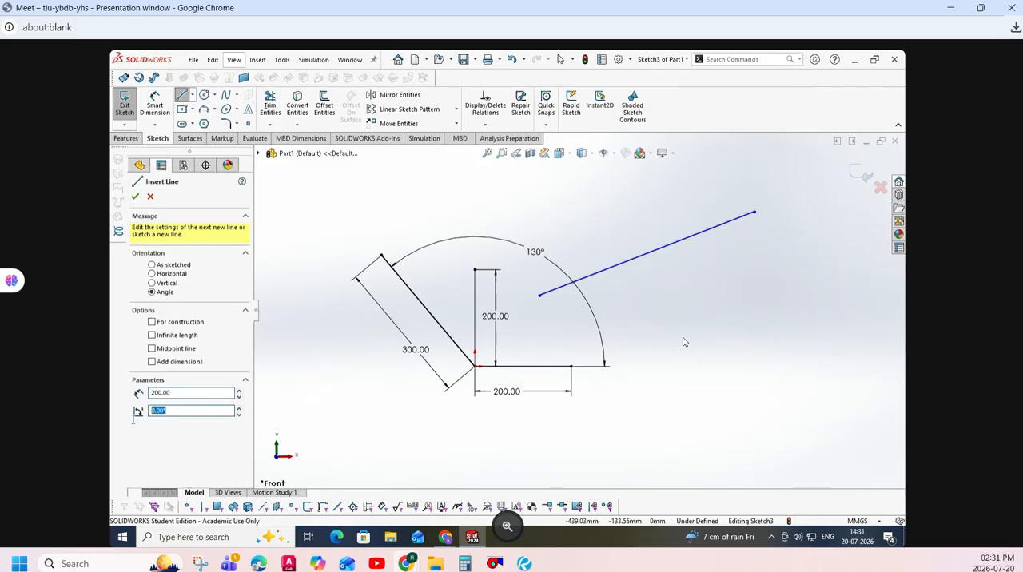
pyautogui.write('21')
pyautogui.click(475, 367)
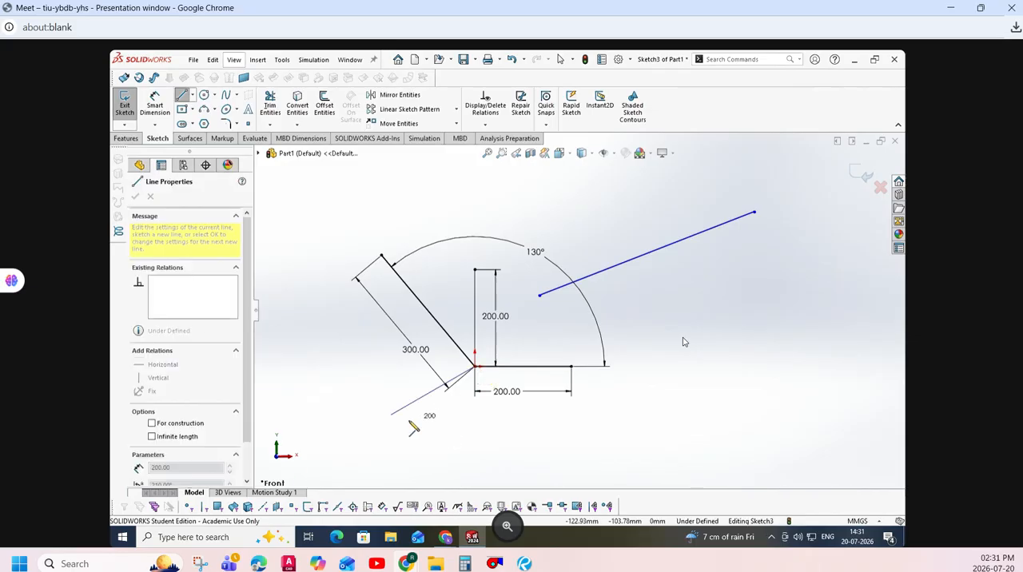
pyautogui.click(410, 426)
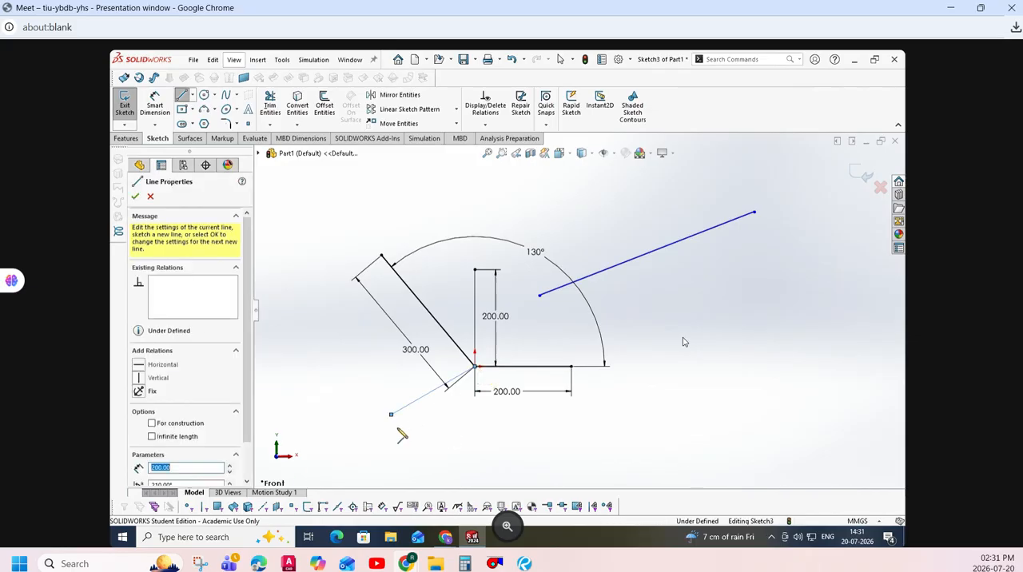
pyautogui.click(135, 198)
pyautogui.press('Escape')
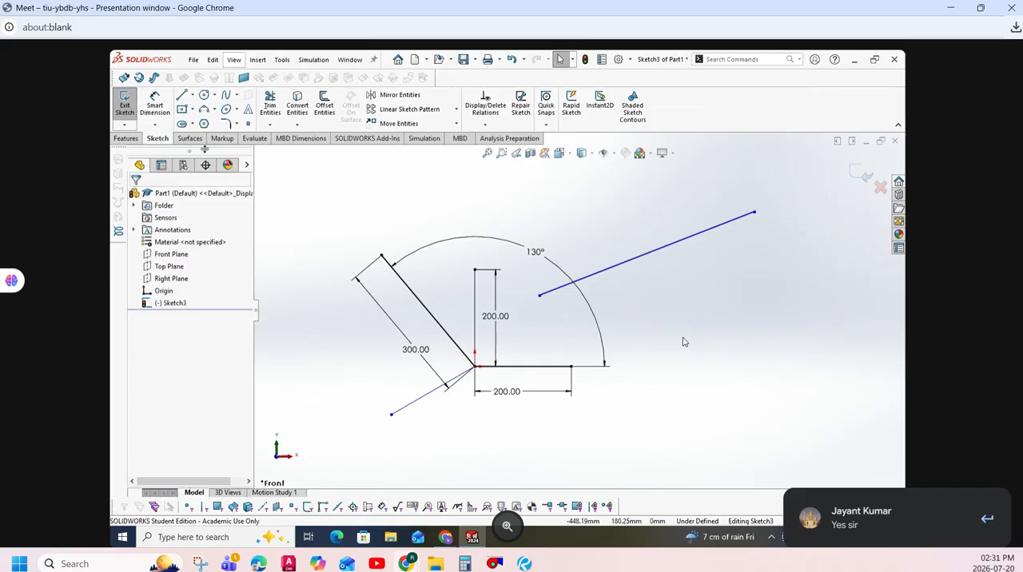
# - Add a 210° angle dimension from the horizontal line over the top to the newly sketched angled line
pyautogui.click(155, 107)
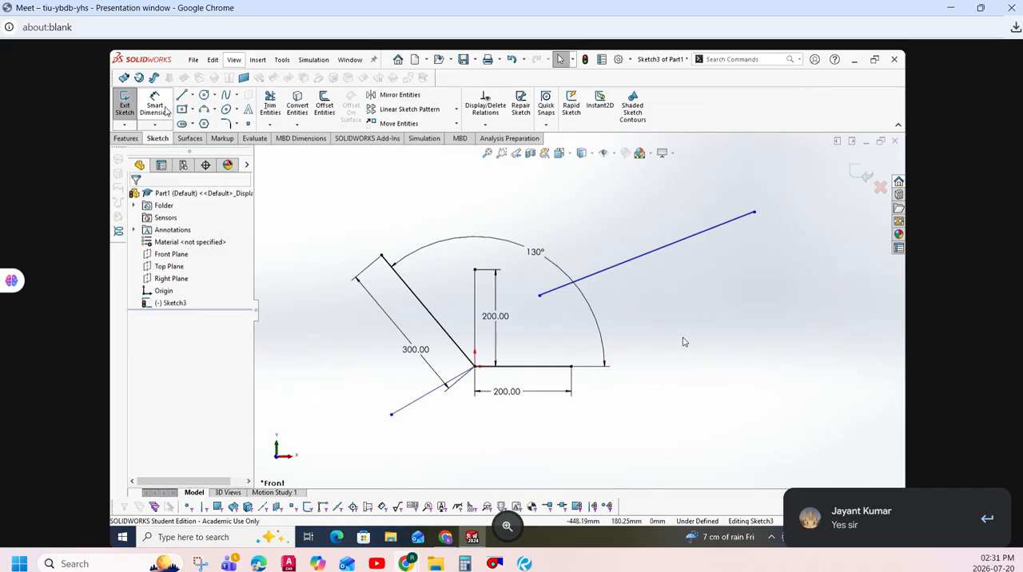
pyautogui.click(533, 370)
pyautogui.click(424, 395)
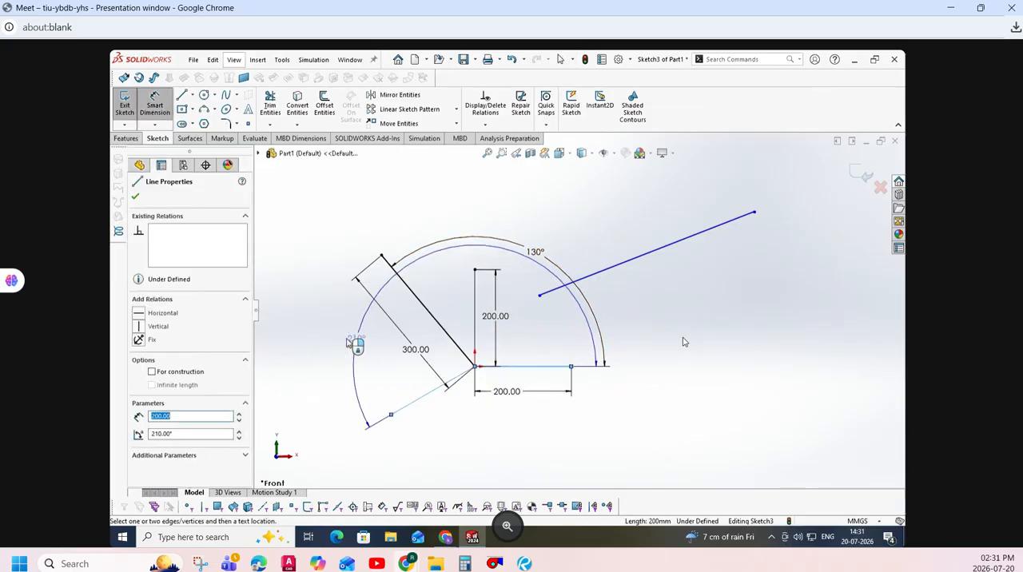
pyautogui.click(302, 330)
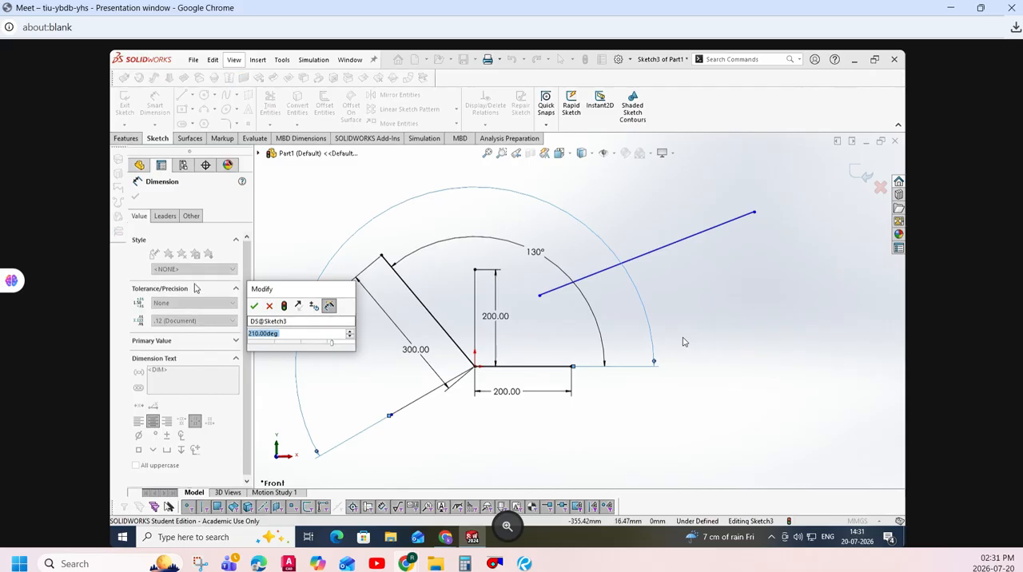
pyautogui.press('Return')
pyautogui.press('Escape')
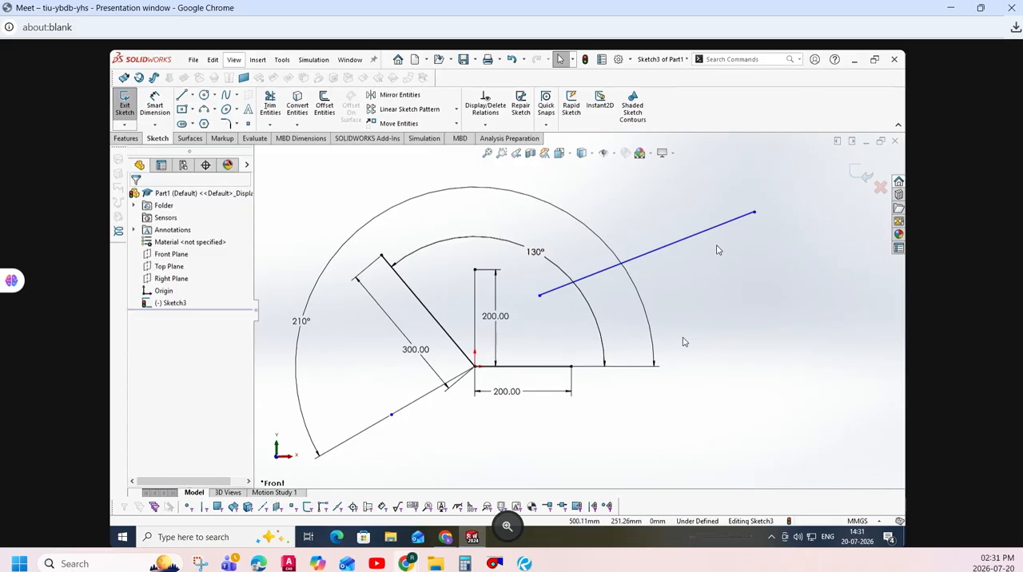
# - Dimension the detached slanted line parallel to itself and set its length to 400 mm
pyautogui.click(154, 106)
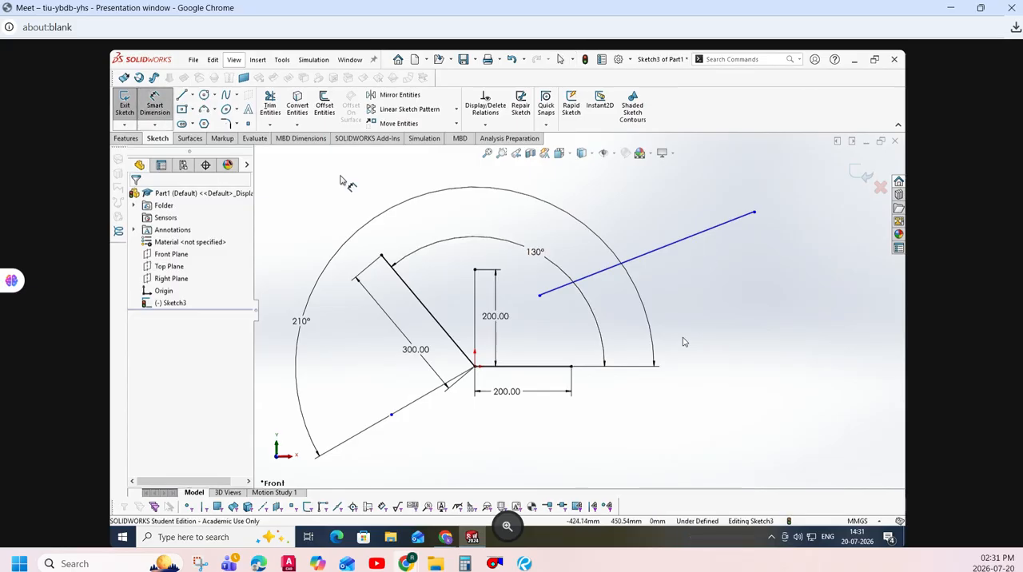
pyautogui.click(643, 255)
pyautogui.click(713, 305)
pyautogui.write('400')
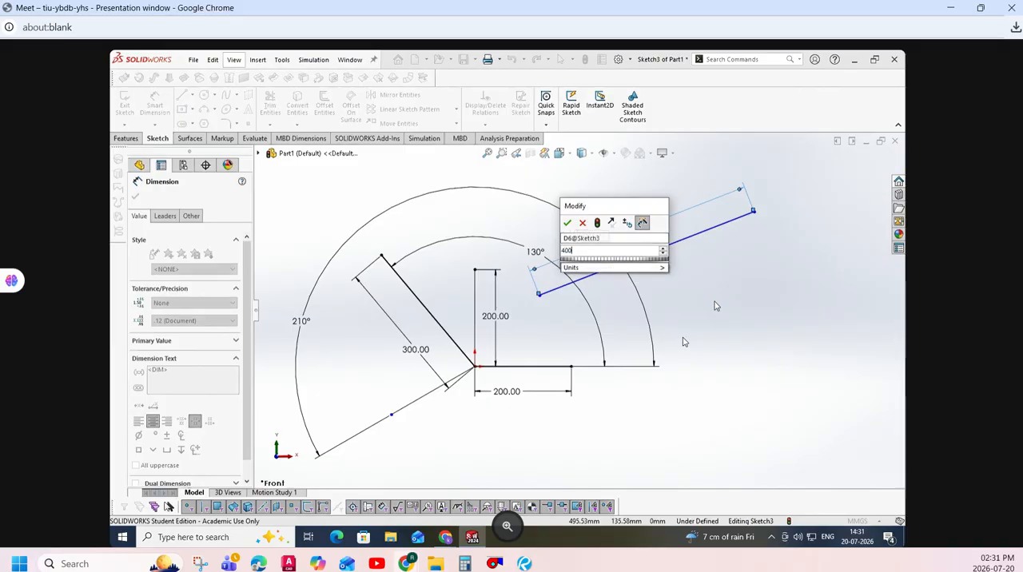
pyautogui.press('Return')
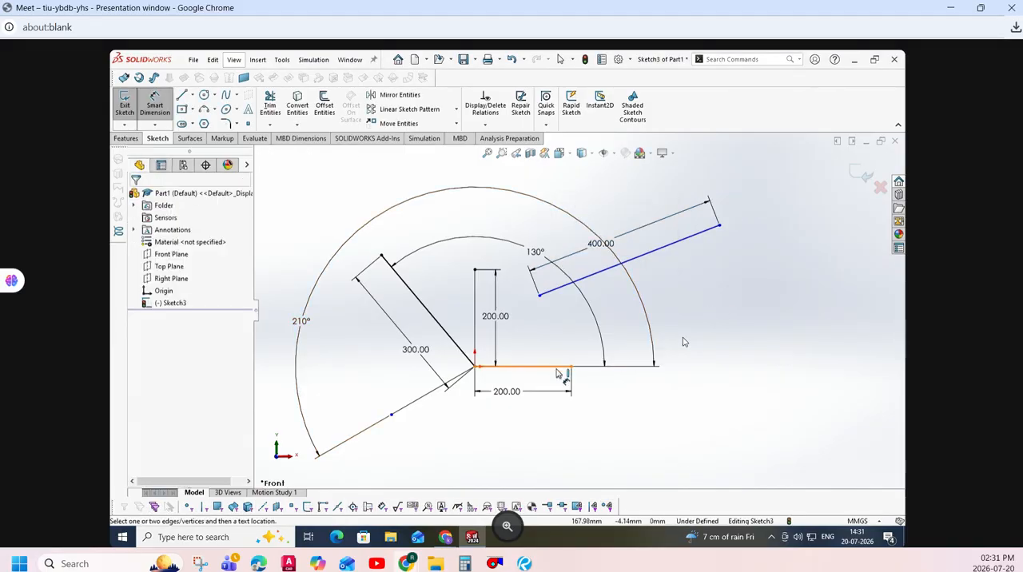
# - Dimension the angle between the horizontal line and the detached slanted line and set it to 21°
pyautogui.click(558, 368)
pyautogui.click(586, 283)
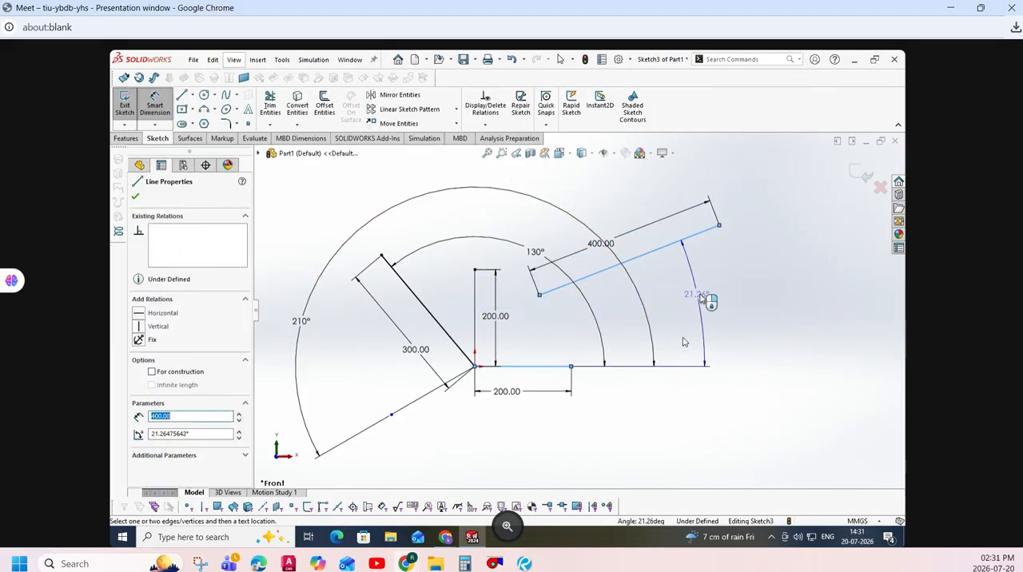
pyautogui.click(711, 294)
pyautogui.write('21')
pyautogui.press('Return')
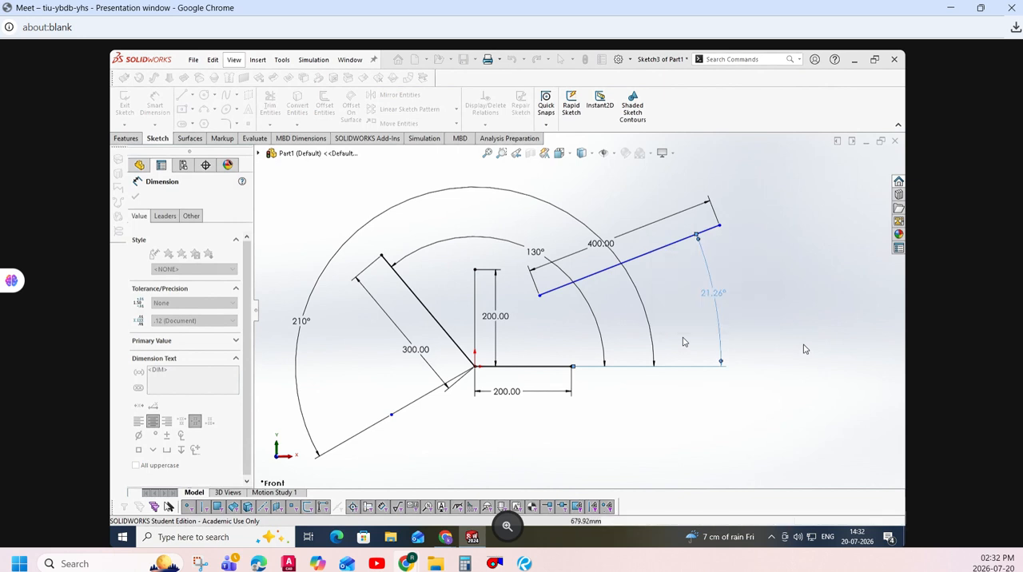
# - Dimension the vertical distance from the origin to the detached line's lower endpoint and set it to 150 mm
pyautogui.click(474, 366)
pyautogui.click(539, 299)
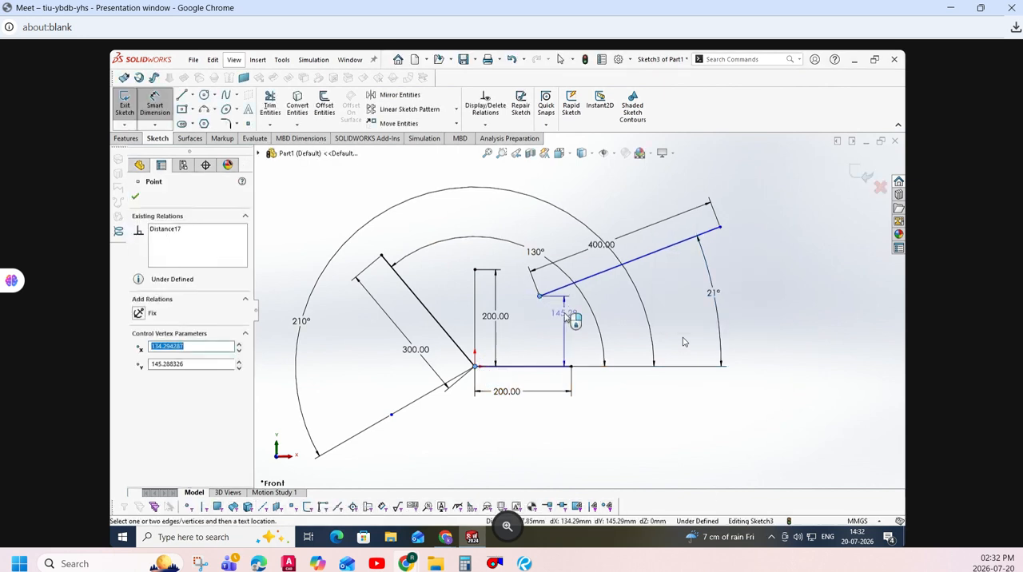
pyautogui.click(605, 365)
pyautogui.write('150')
pyautogui.press('Return')
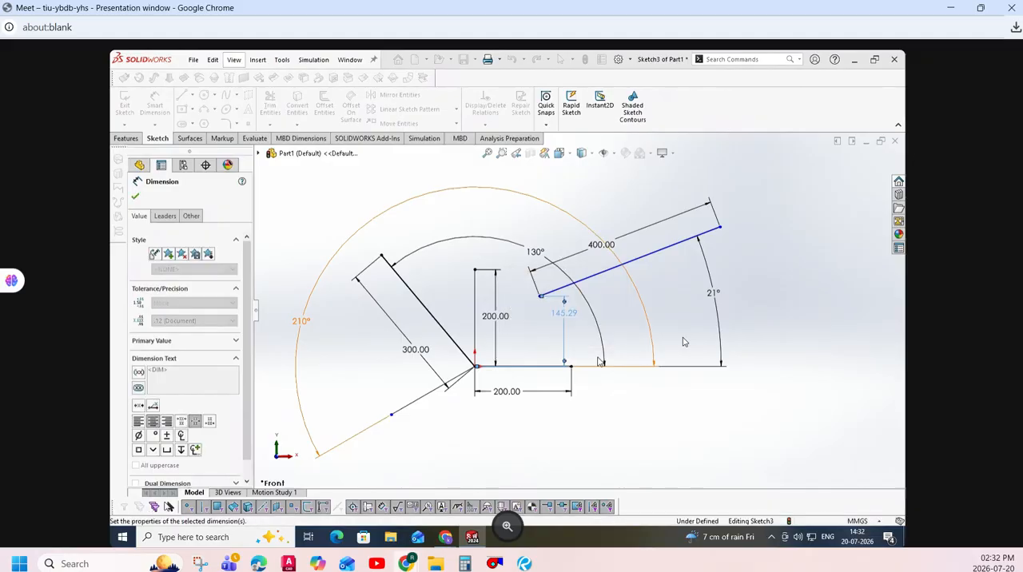
# - Dimension the horizontal distance from the origin to the detached line's lower endpoint and set it to 150 mm
pyautogui.click(475, 366)
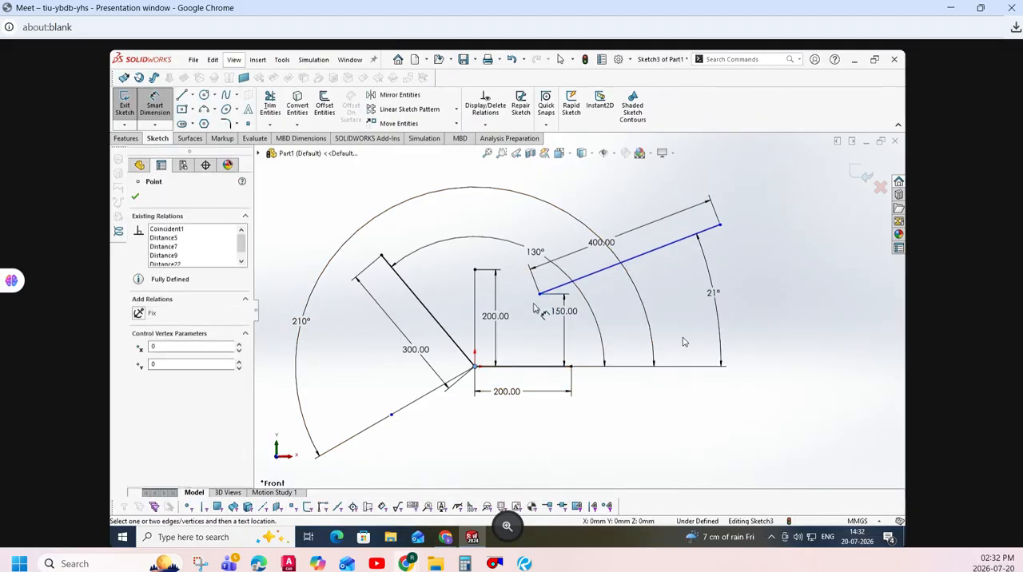
pyautogui.click(540, 294)
pyautogui.click(525, 222)
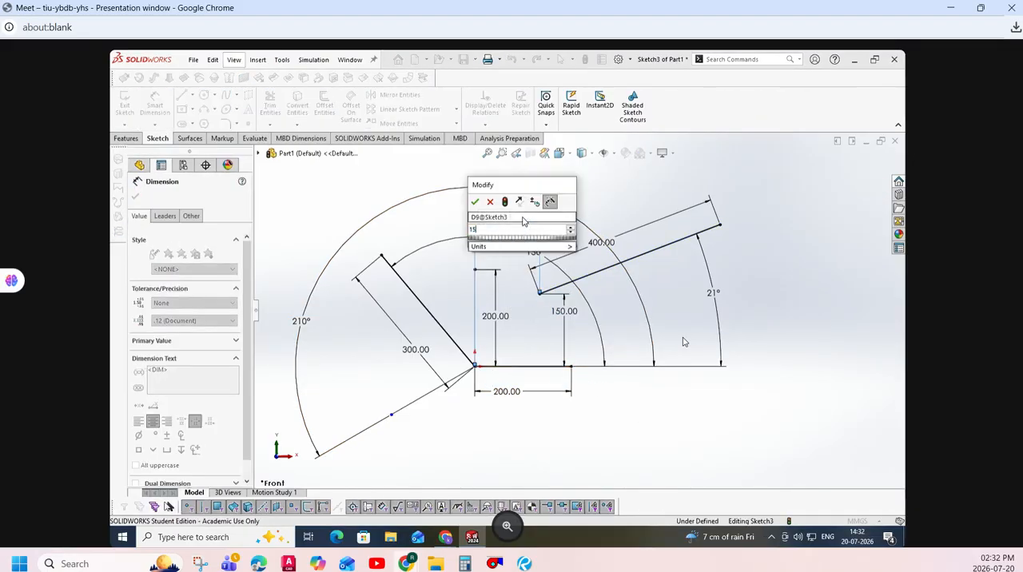
pyautogui.write('150')
pyautogui.press('Return')
pyautogui.click(612, 418)
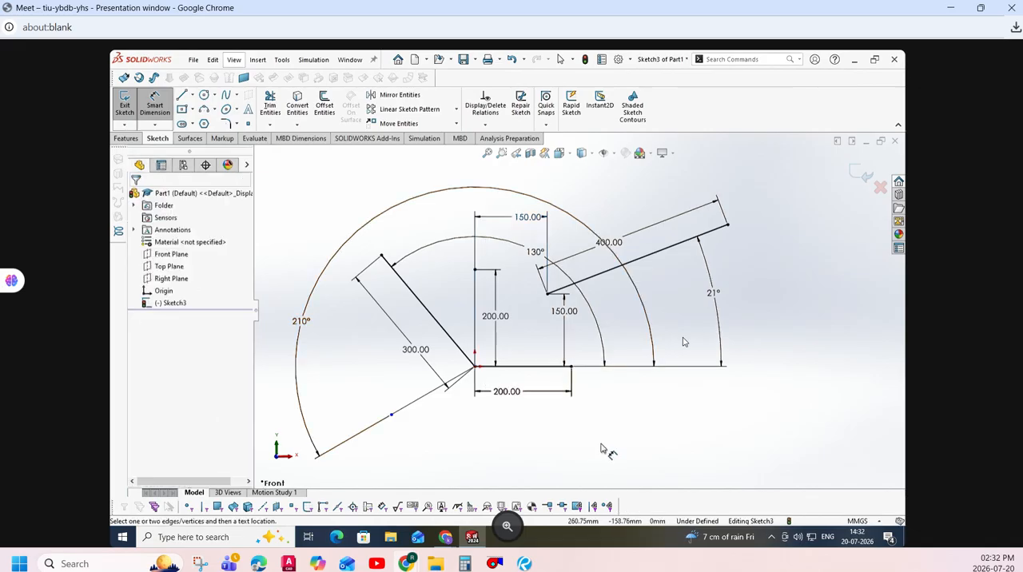
pyautogui.press('Escape')
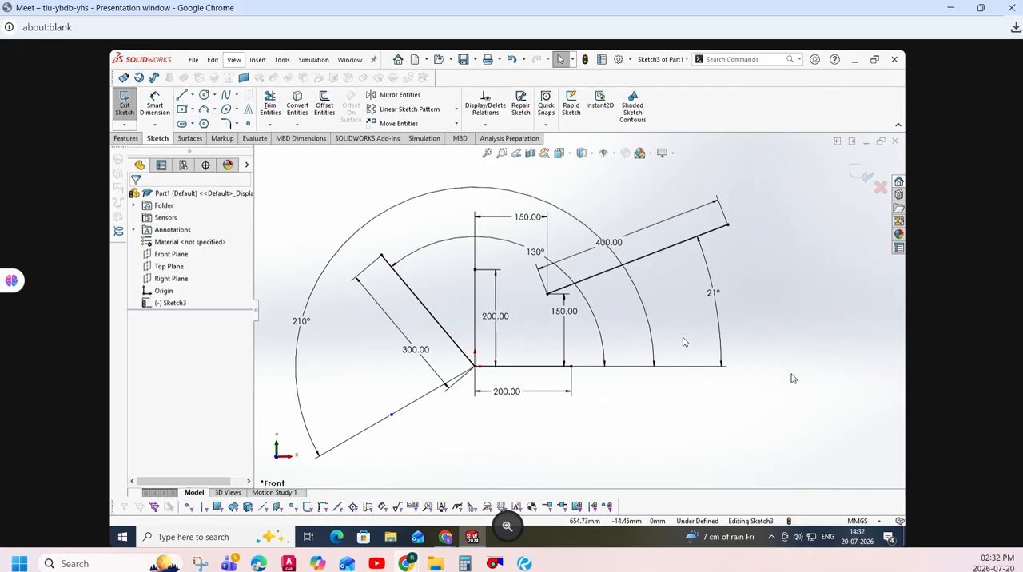
# - Delete the vertical and horizontal 150 mm dimensions that locate the detached line from the origin
pyautogui.click(565, 331)
pyautogui.press('Delete')
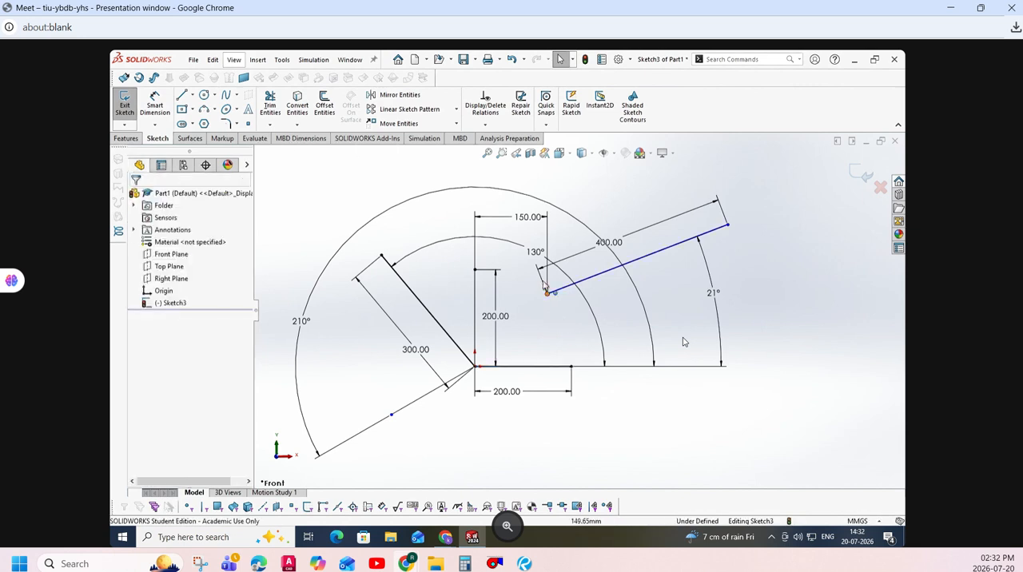
pyautogui.click(525, 224)
pyautogui.press('Delete')
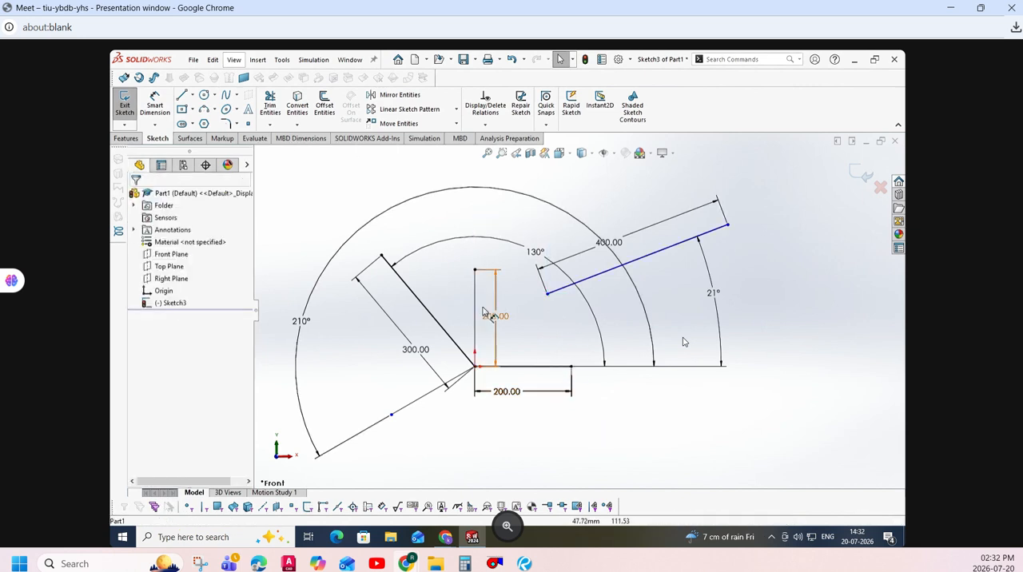
# - Dimension the horizontal distance between the vertical line's upper endpoint and the detached slanted line's lower endpoint
pyautogui.click(155, 105)
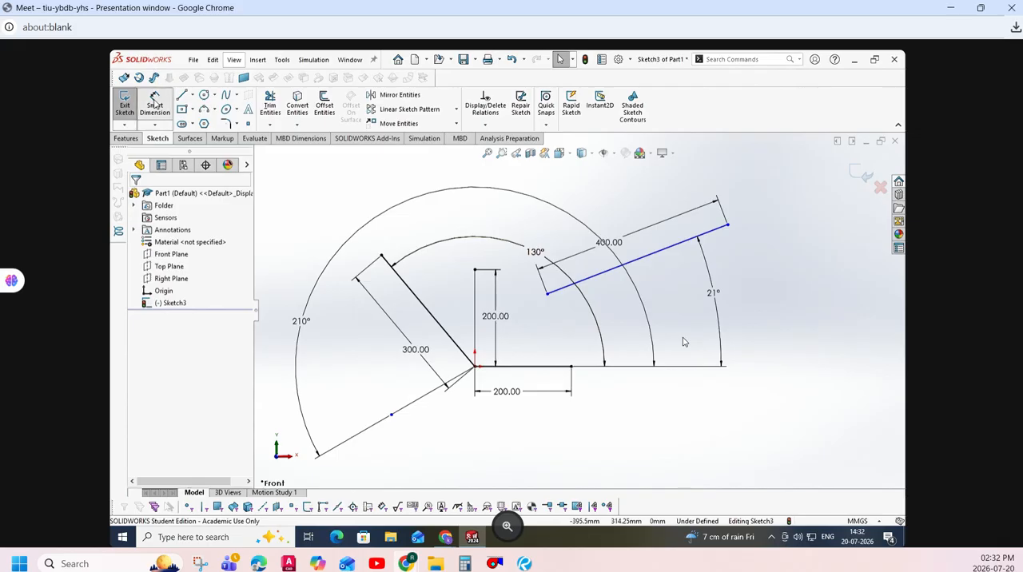
pyautogui.click(474, 270)
pyautogui.click(546, 294)
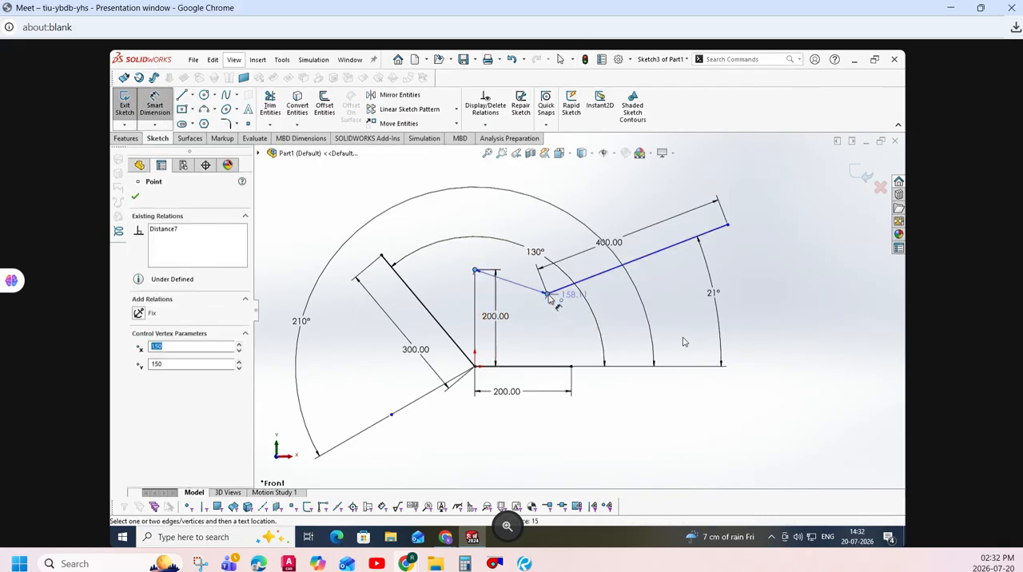
pyautogui.click(525, 190)
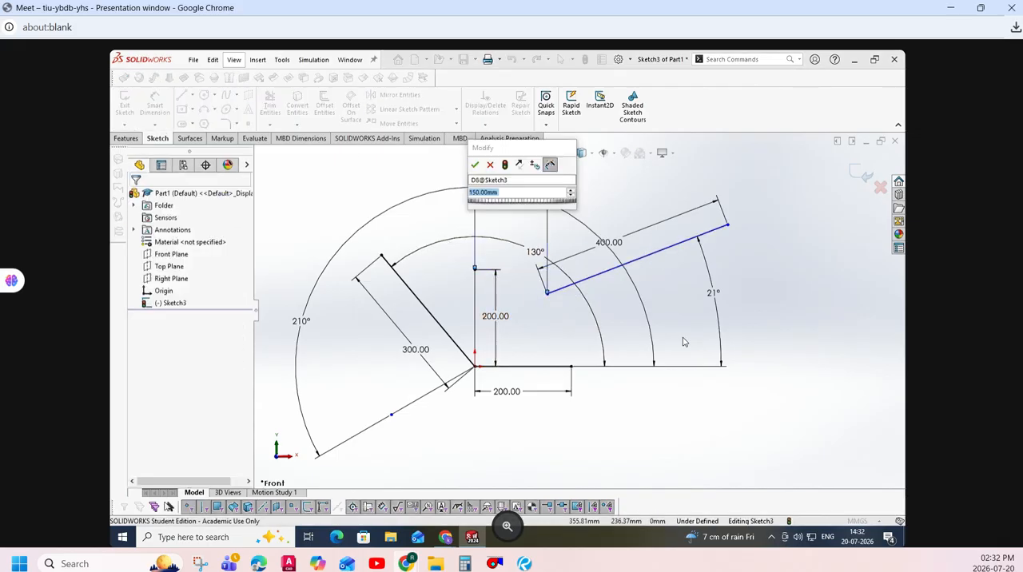
pyautogui.press('Return')
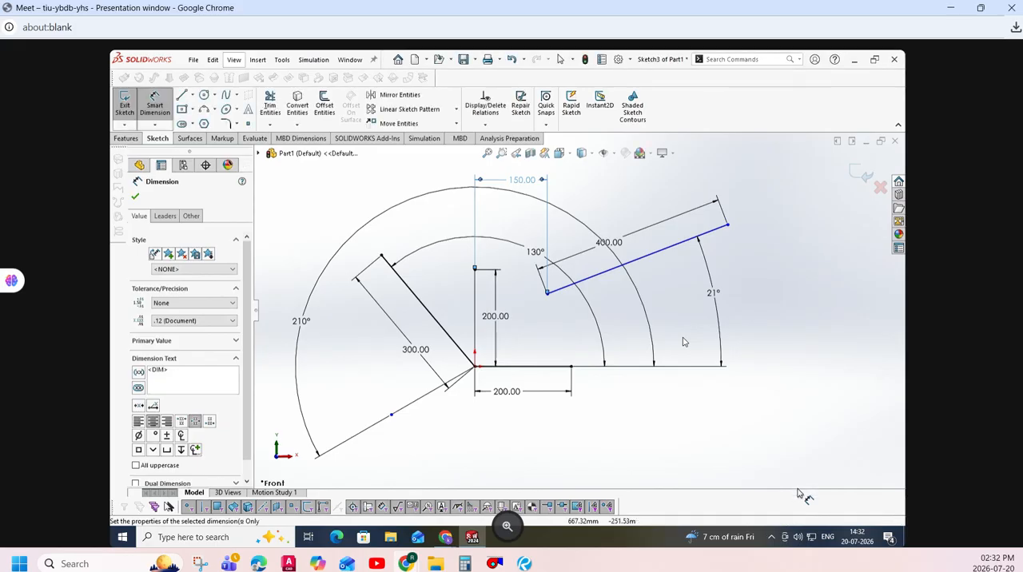
# - Dimension the vertical distance between the vertical line's upper endpoint and the detached slanted line's lower endpoint
pyautogui.click(546, 293)
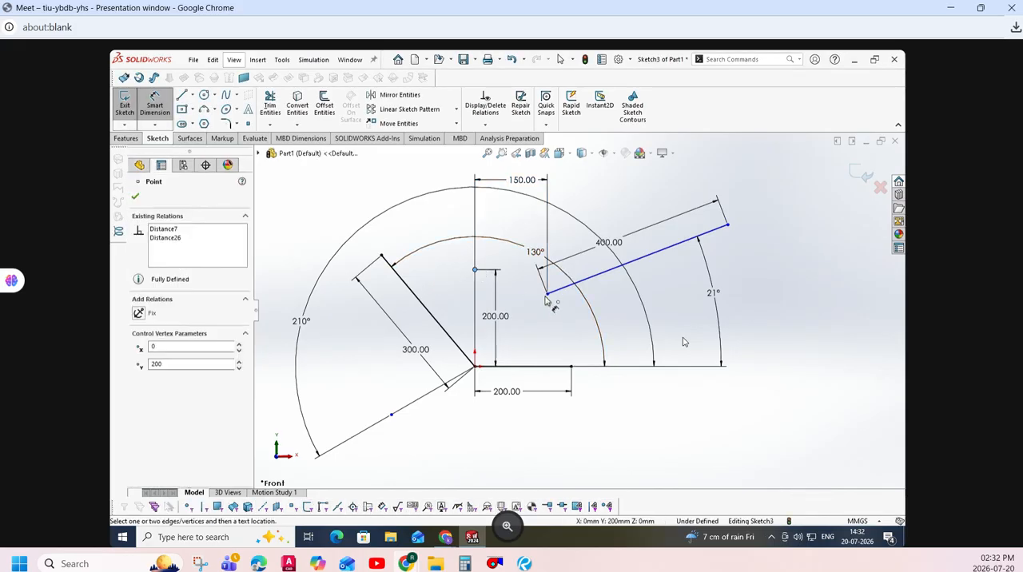
pyautogui.click(424, 276)
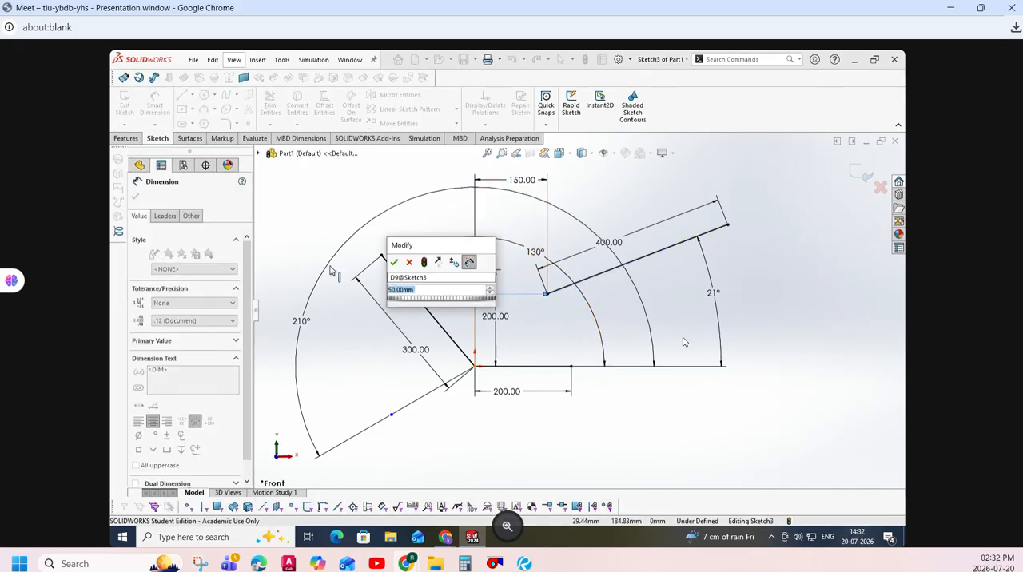
pyautogui.click(410, 263)
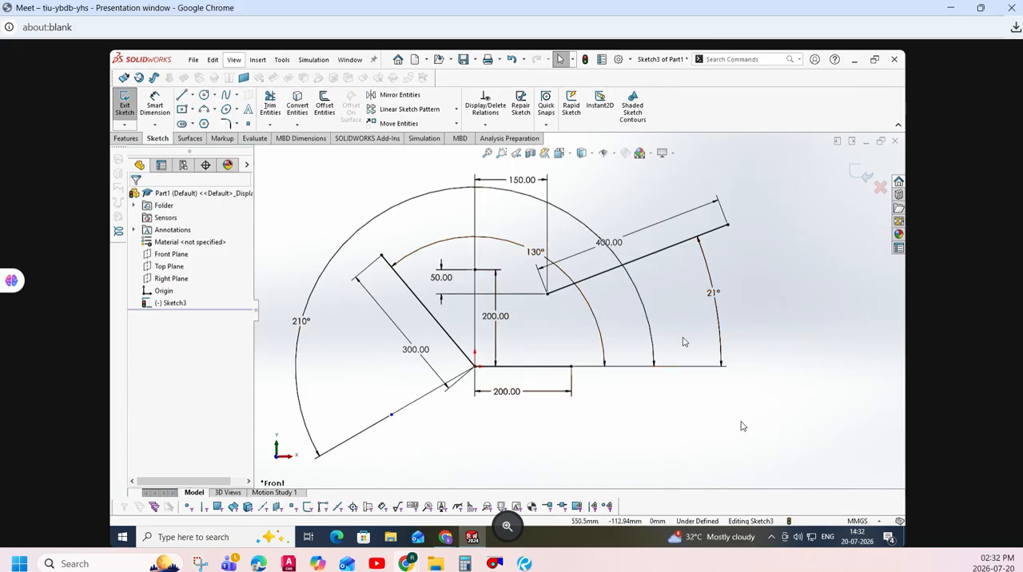
# - Delete all lines and dimensions from the sketch
pyautogui.hotkey('ctrl', 'a')
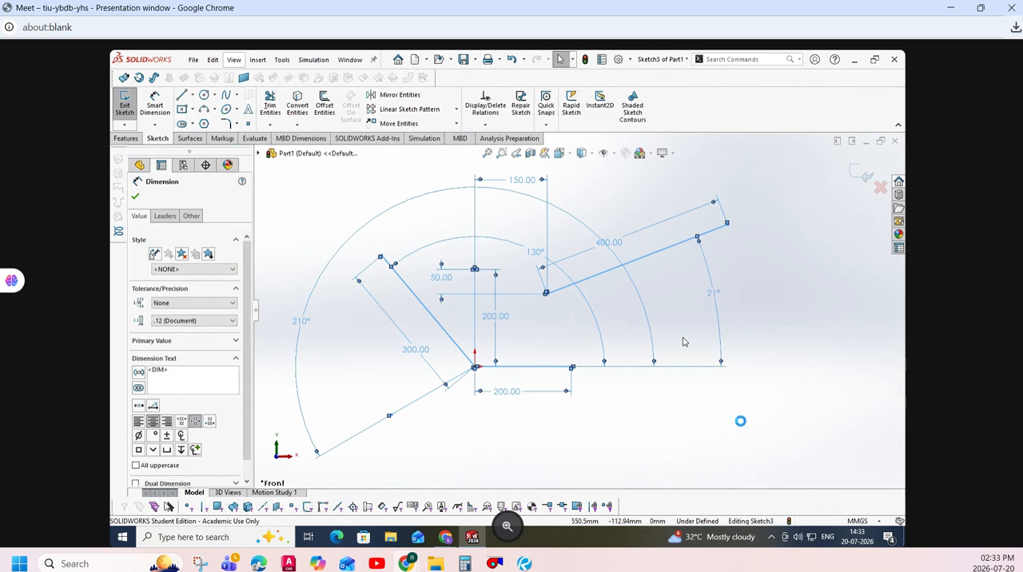
pyautogui.press('Delete')
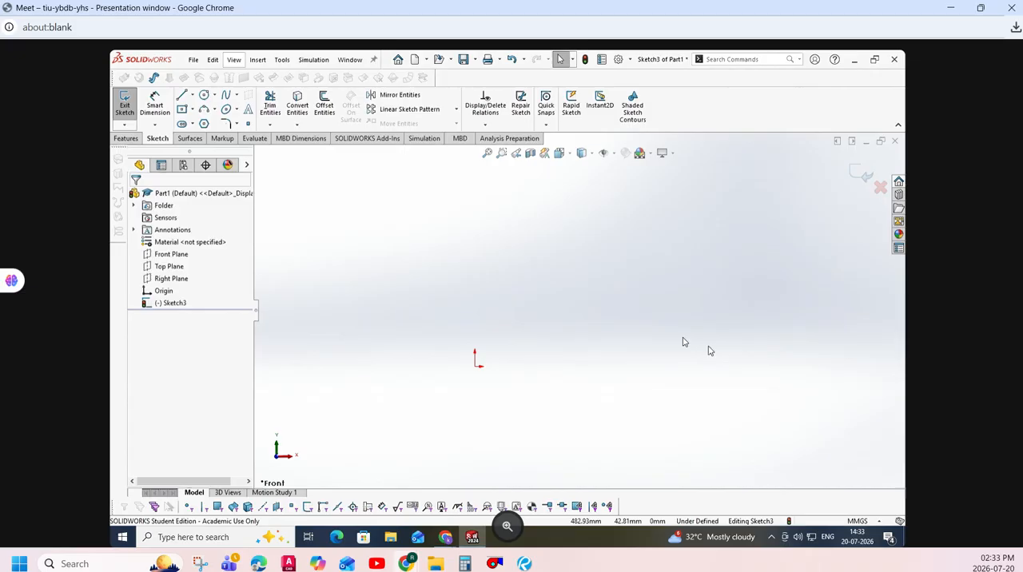
# - Sketch a solid line about 430 mm long from the origin toward positive X, using the Horizontal orientation
pyautogui.click(183, 94)
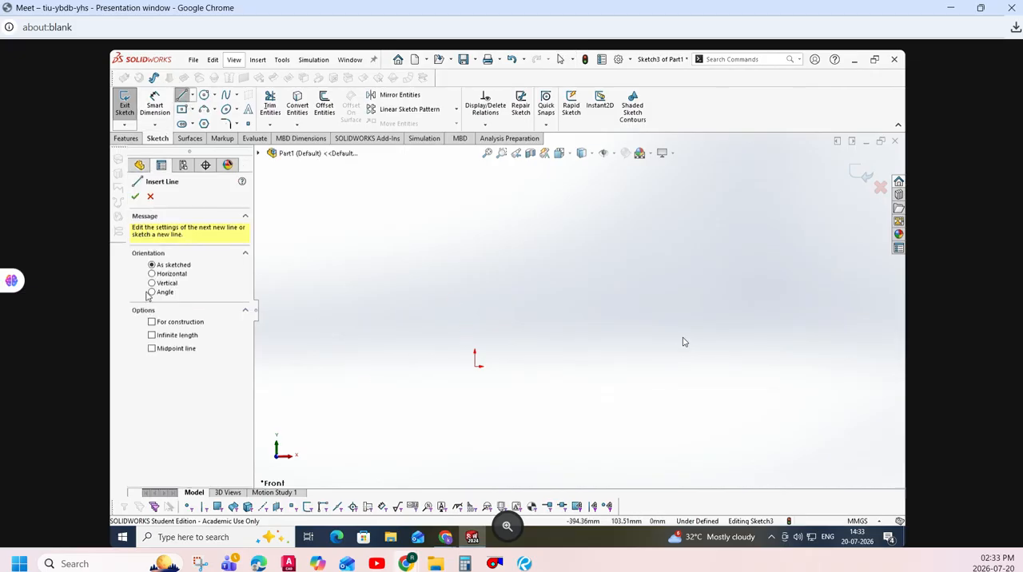
pyautogui.click(165, 293)
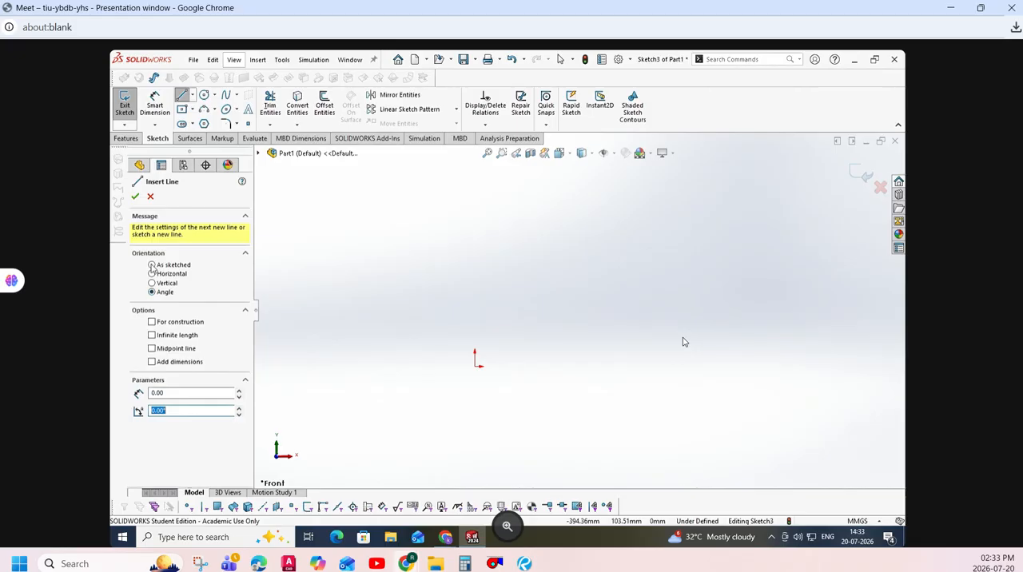
pyautogui.click(153, 273)
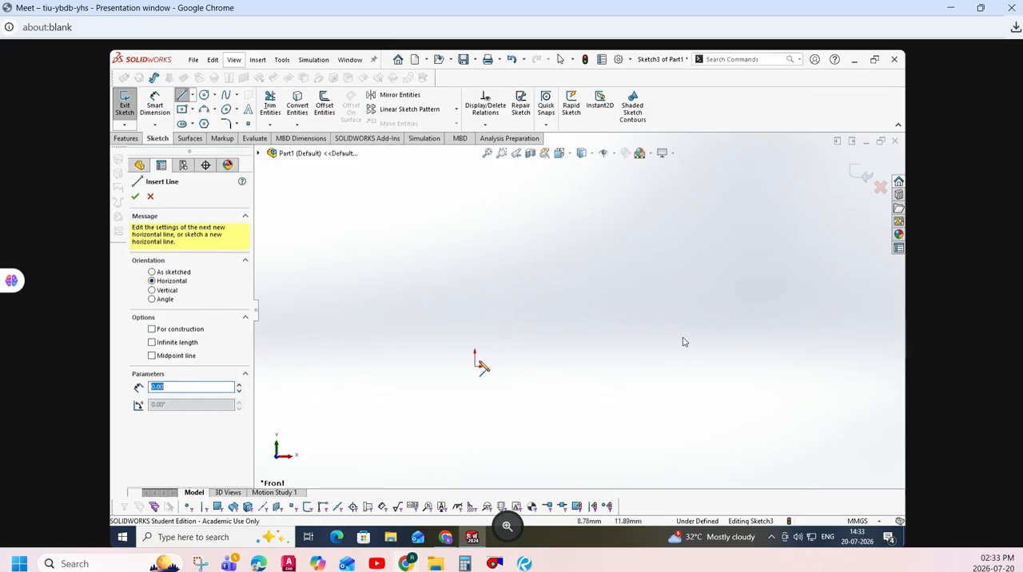
pyautogui.moveTo(476, 367); pyautogui.dragTo(682, 367)
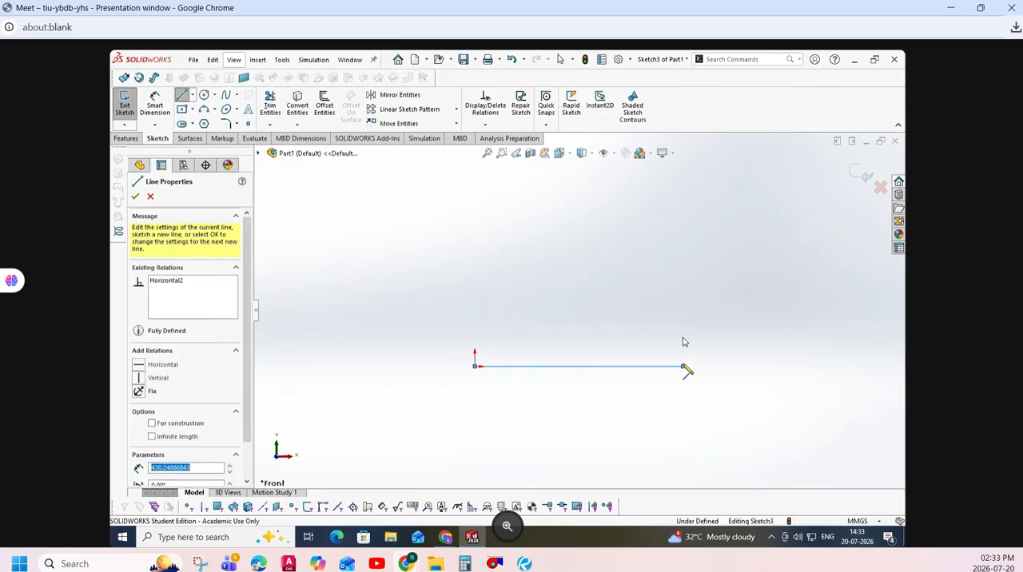
pyautogui.press('Escape')
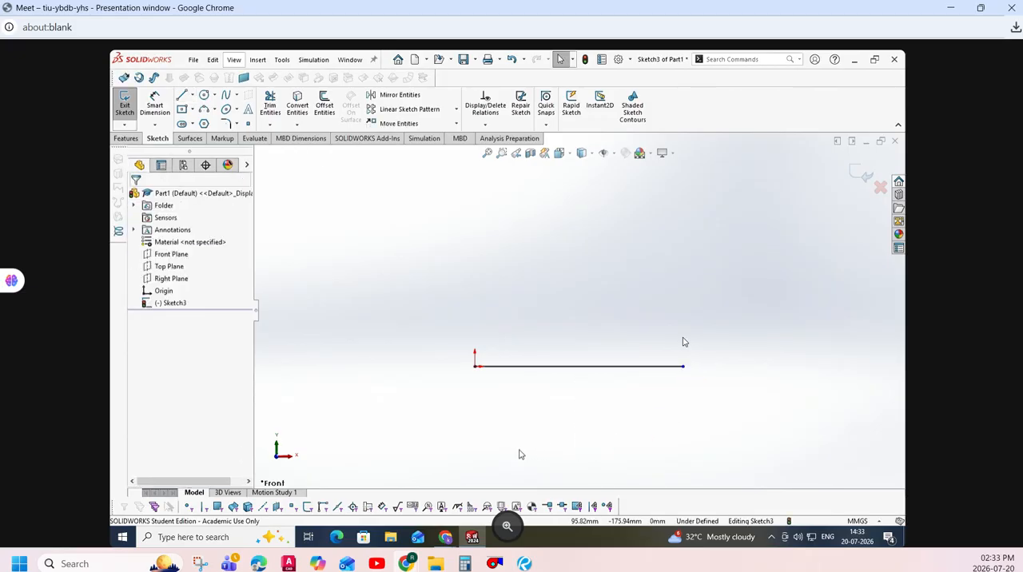
# - Sketch a horizontal construction line about 345 mm long from the origin toward negative X
pyautogui.press('l')
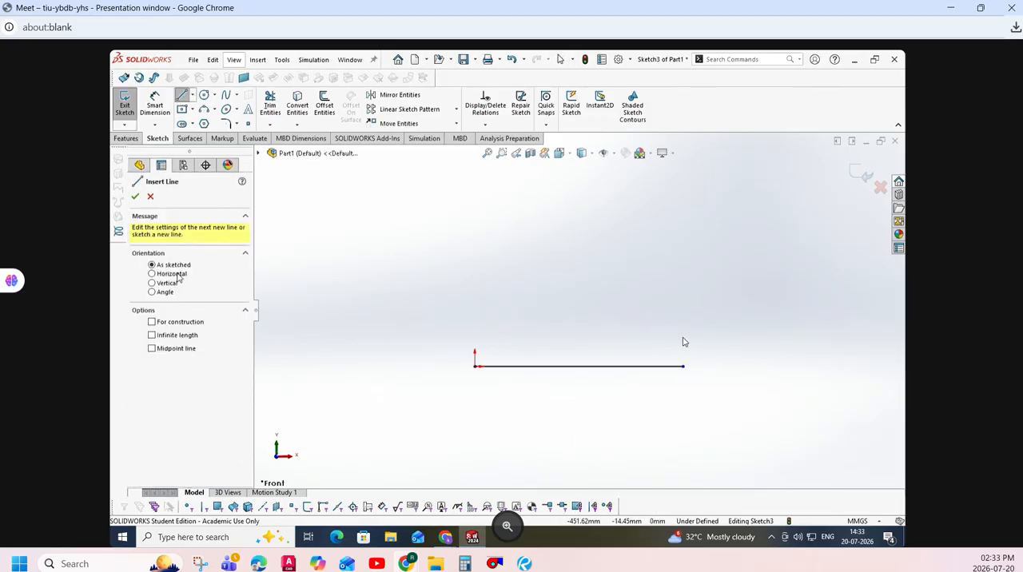
pyautogui.click(178, 275)
pyautogui.click(183, 329)
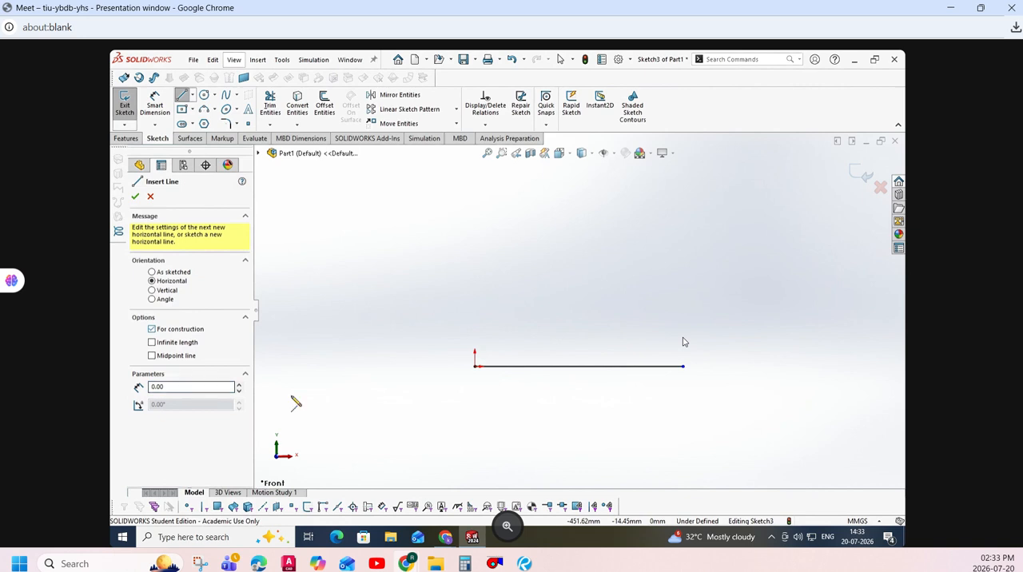
pyautogui.click(475, 366)
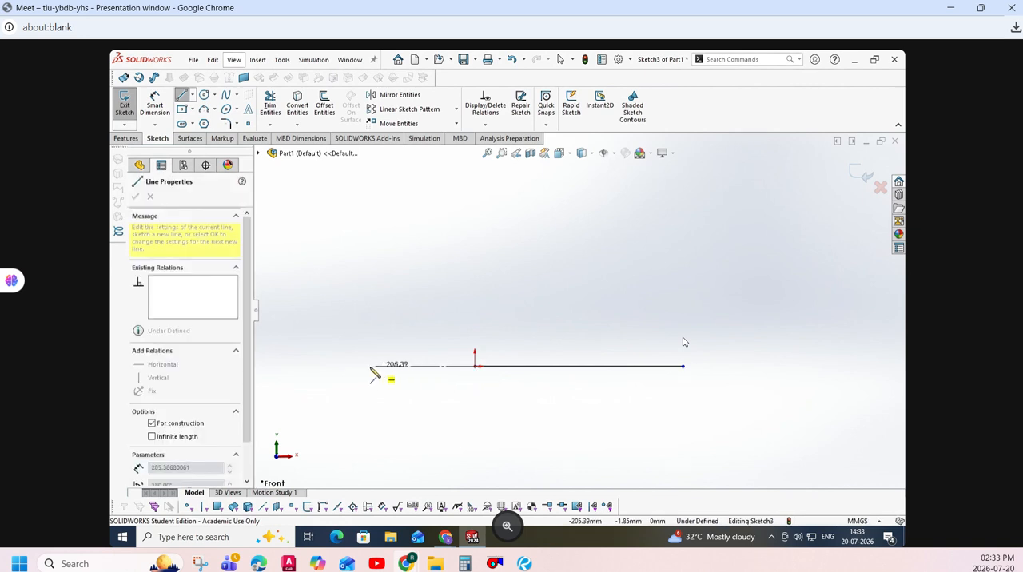
pyautogui.click(309, 366)
pyautogui.press('Escape')
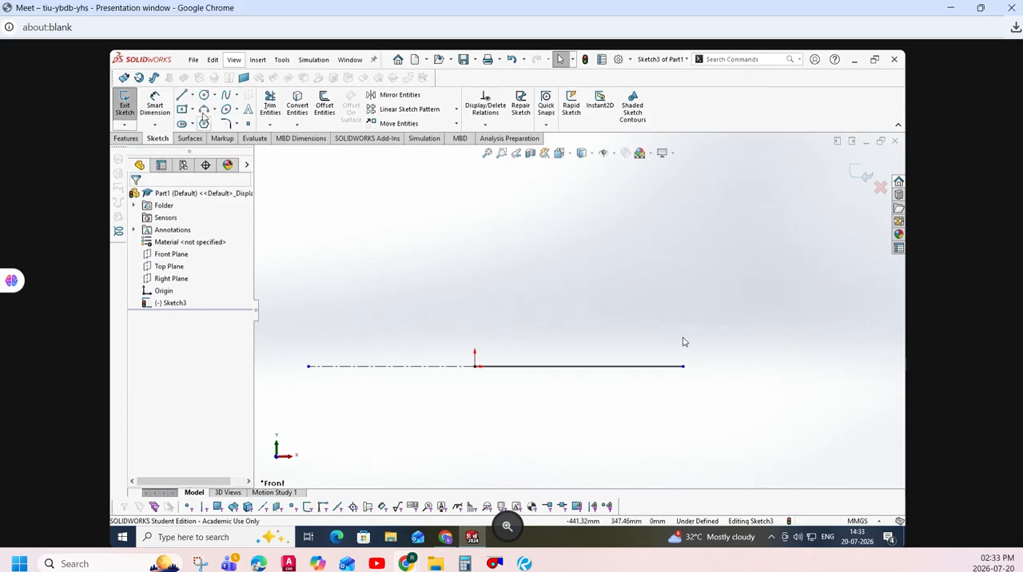
# - Place an infinite-length horizontal line about 250 mm above the origin
pyautogui.click(182, 95)
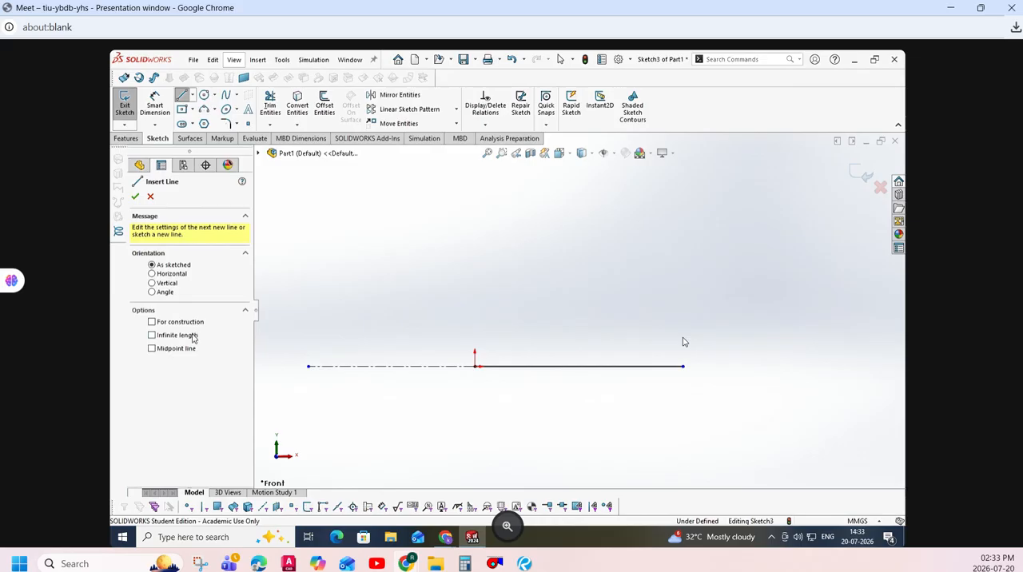
pyautogui.click(191, 336)
pyautogui.click(175, 275)
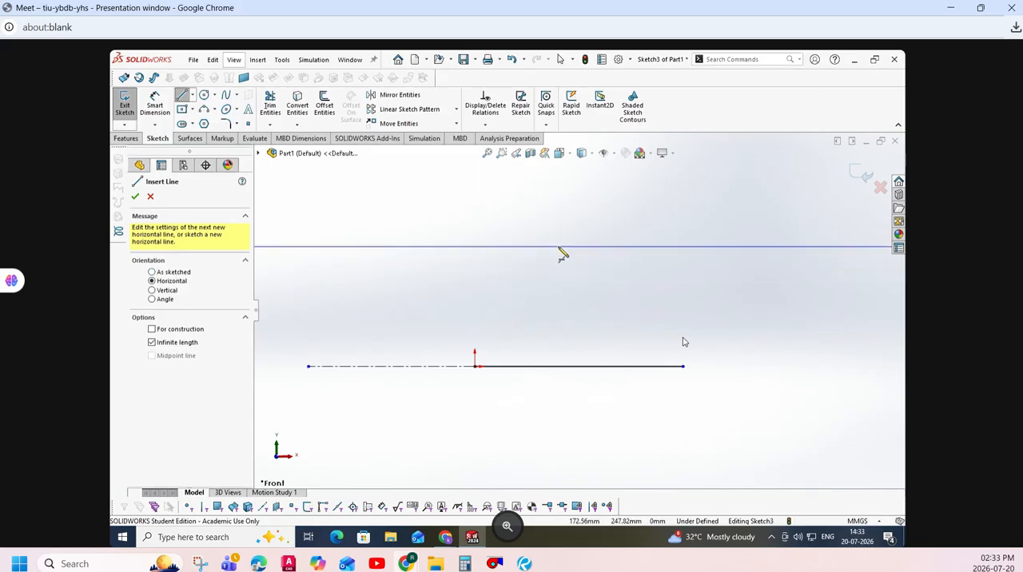
pyautogui.click(559, 253)
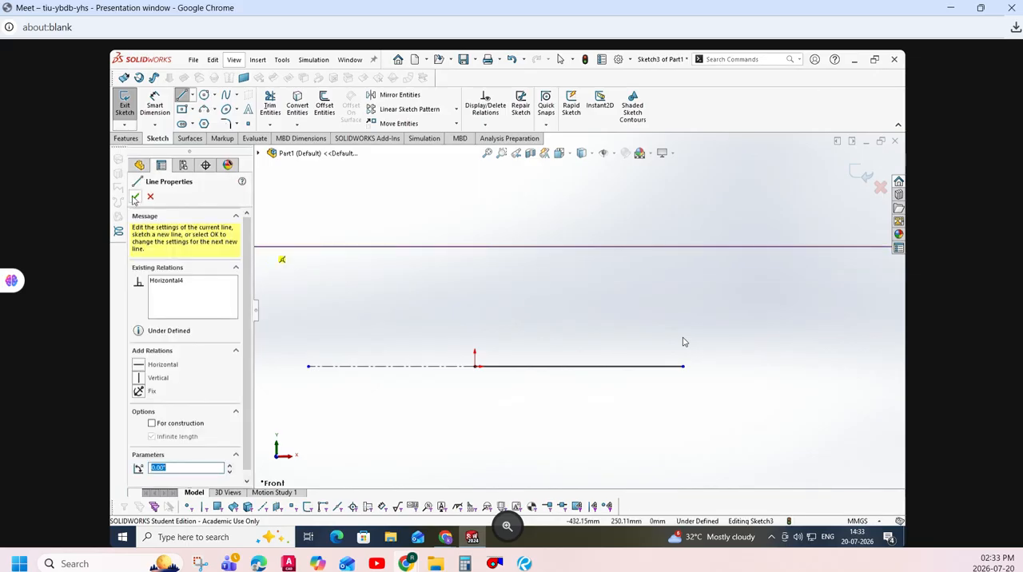
pyautogui.click(135, 196)
# - Place an infinite-length vertical line that crosses the solid horizontal line a short distance from the origin on the positive X side
pyautogui.click(165, 290)
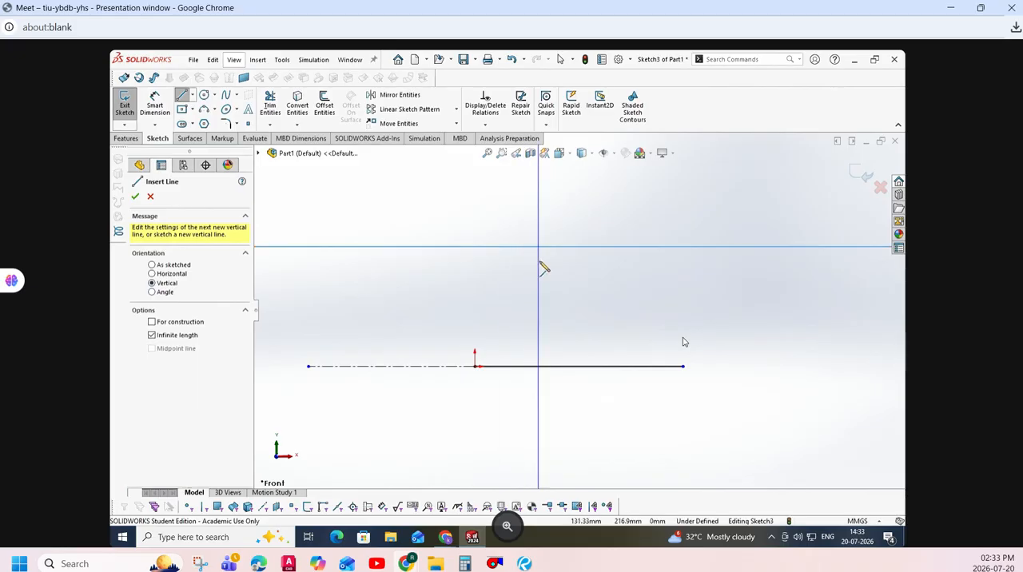
pyautogui.click(541, 265)
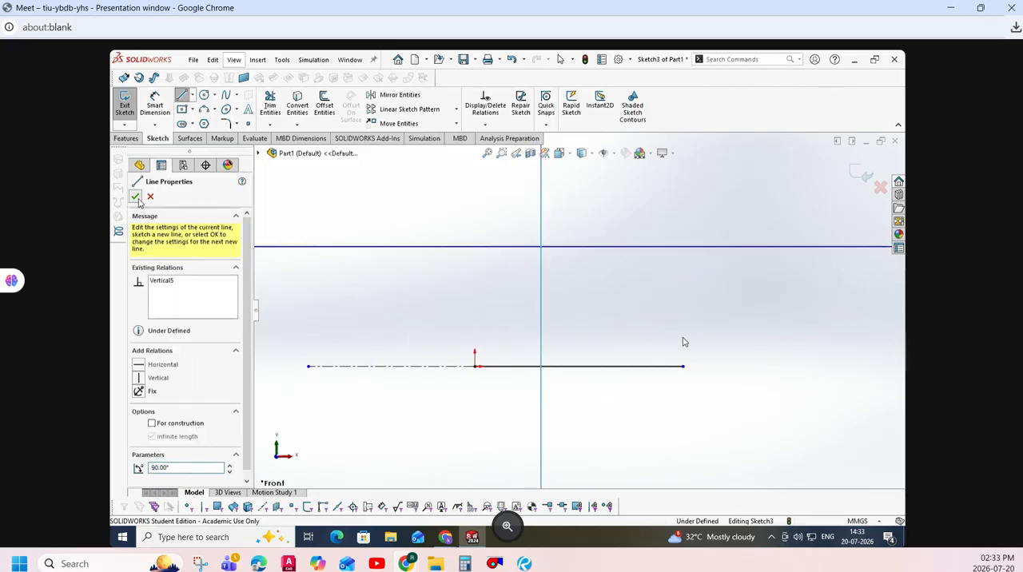
pyautogui.click(135, 196)
pyautogui.press('Escape')
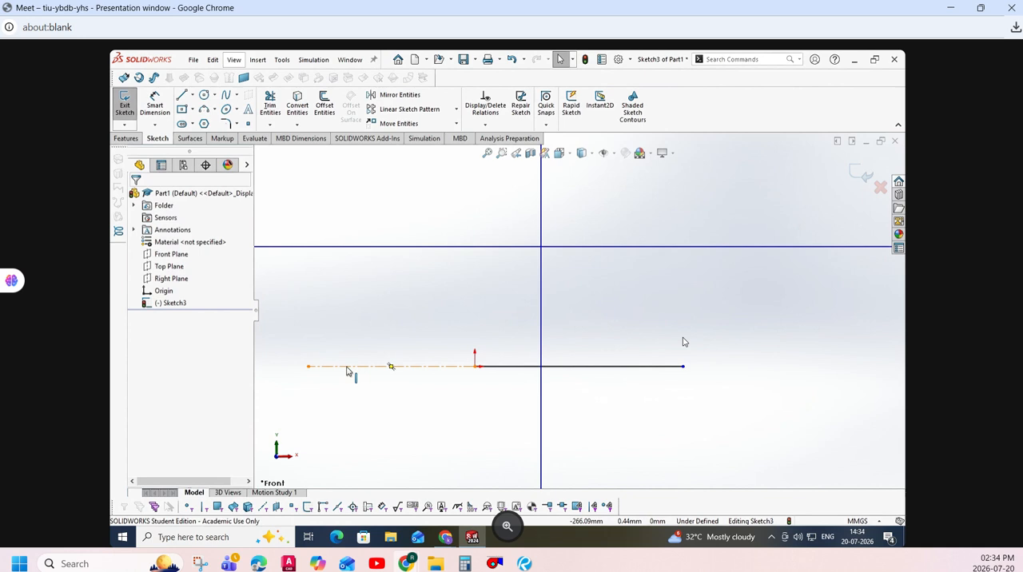
# - Dimension the lengths of the solid horizontal line and the horizontal construction line
pyautogui.click(155, 106)
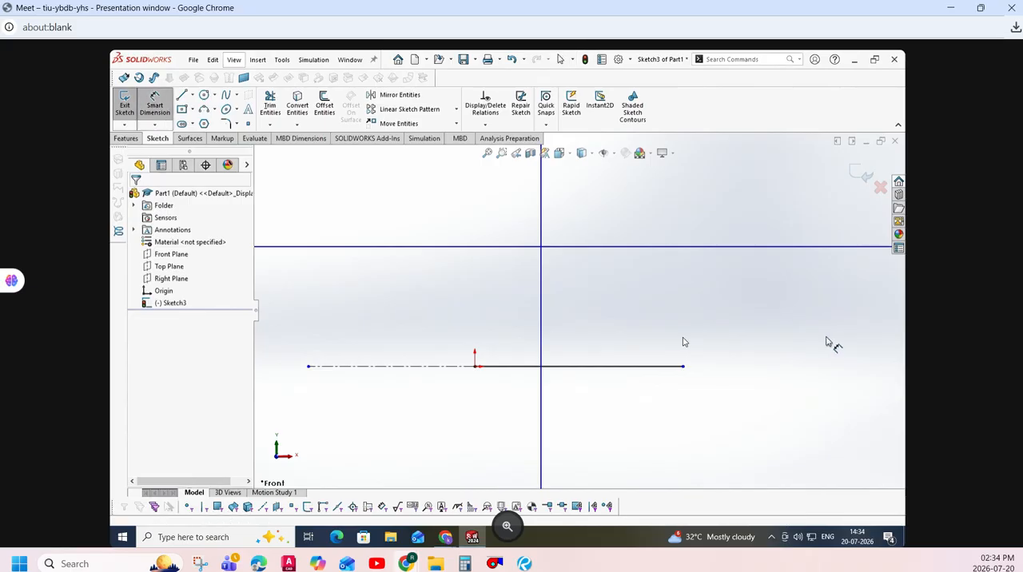
pyautogui.click(651, 368)
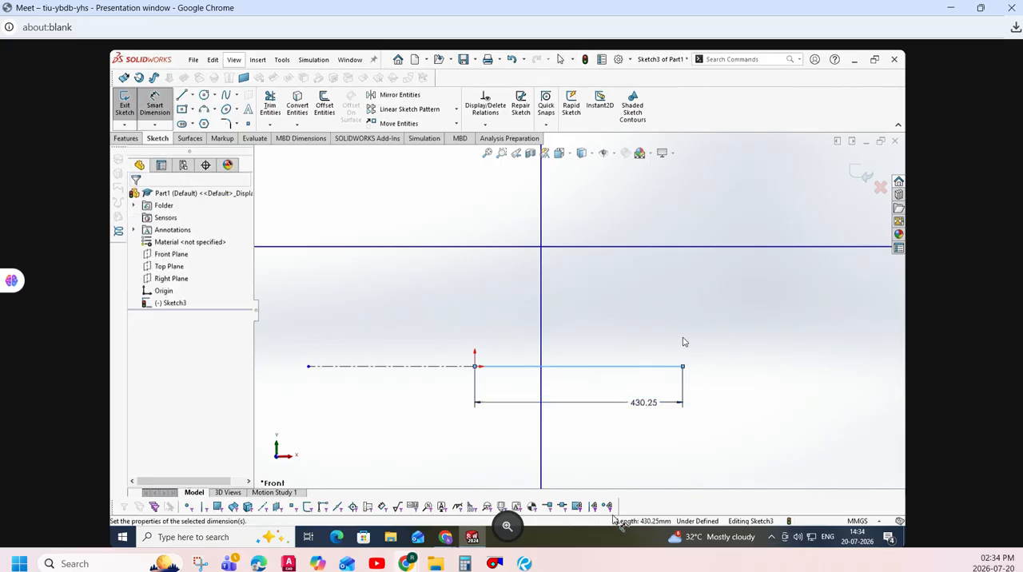
pyautogui.click(645, 404)
pyautogui.write('430.25')
pyautogui.press('Return')
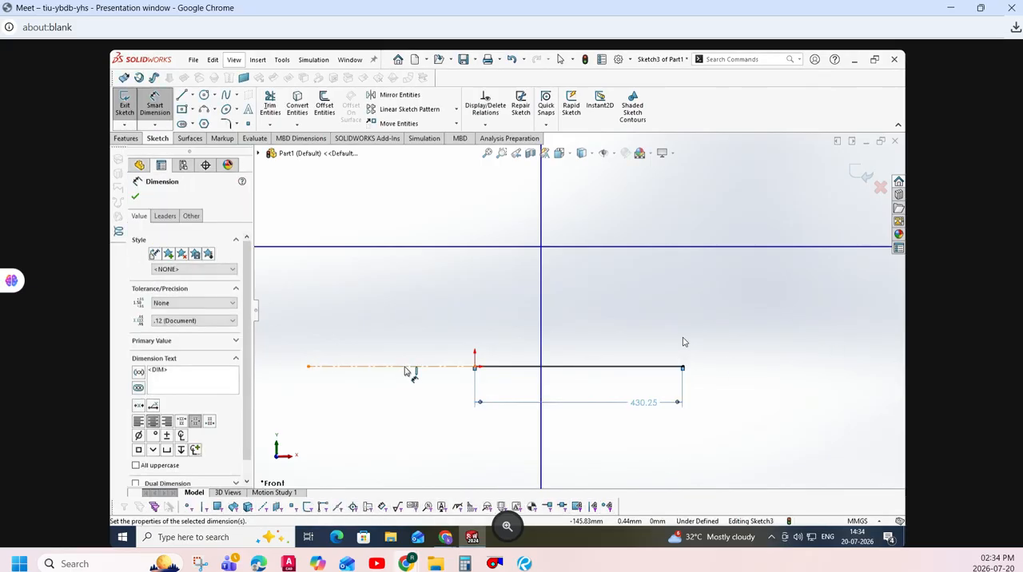
pyautogui.click(409, 366)
pyautogui.click(411, 347)
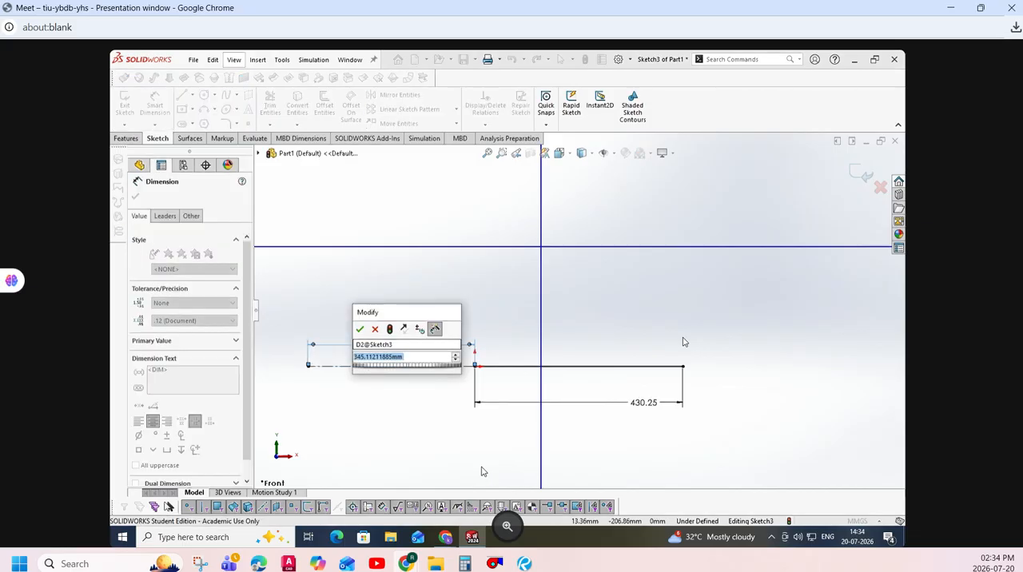
pyautogui.click(358, 329)
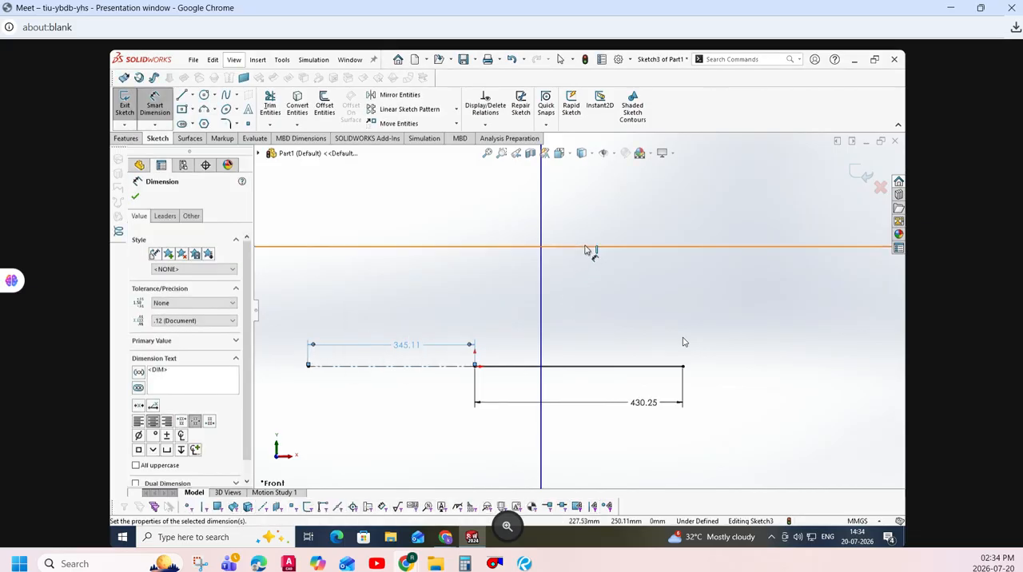
# - Try to dimension the infinite horizontal line
pyautogui.click(590, 248)
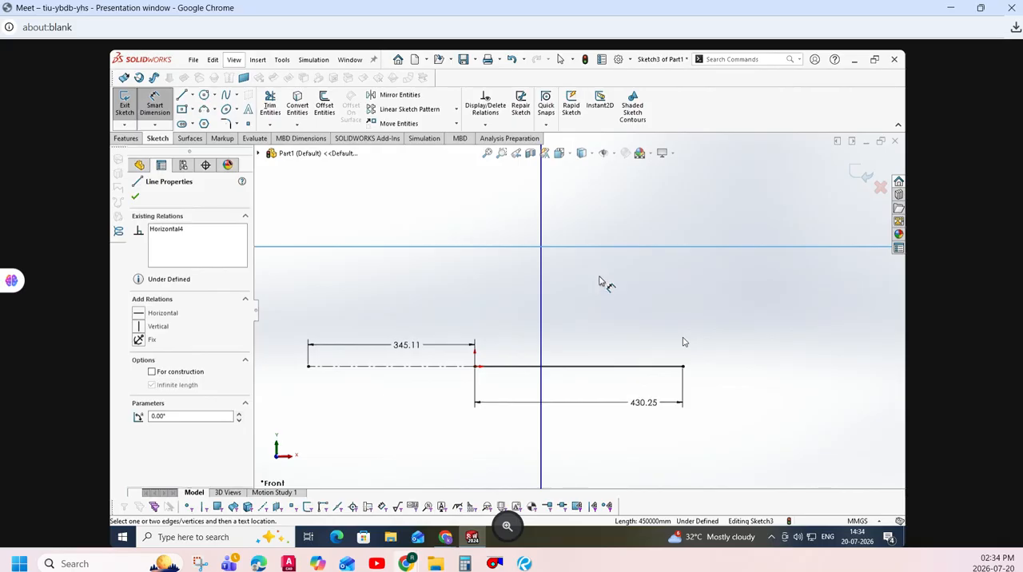
pyautogui.press('Escape')
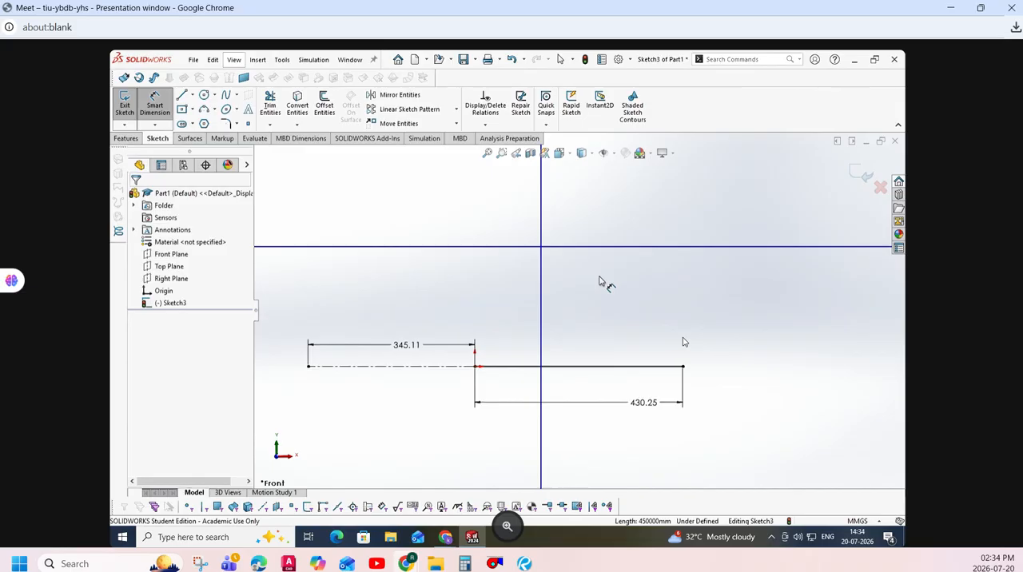
pyautogui.press('Escape')
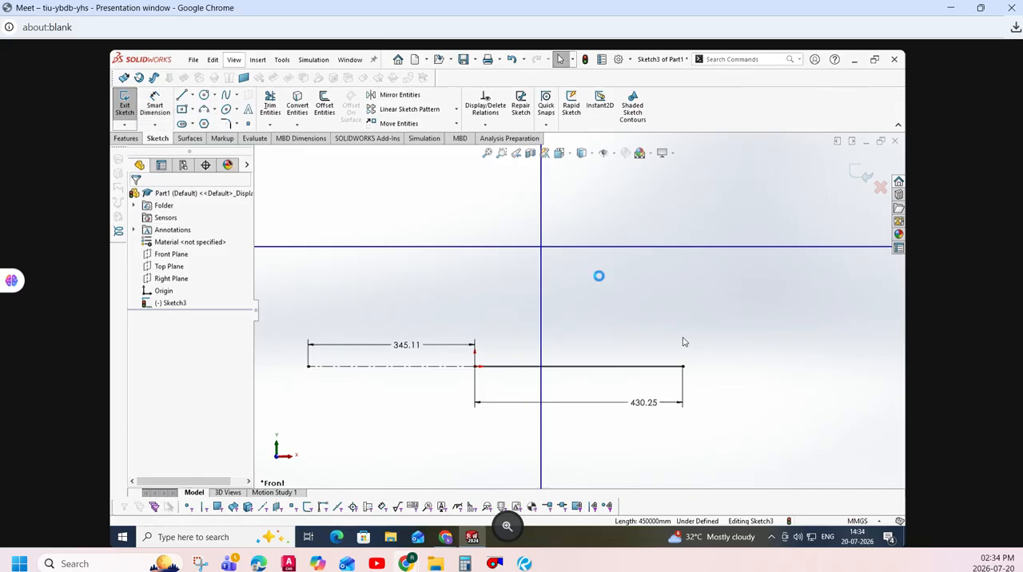
# - Clear the sketch by deleting the solid, construction and infinite lines together with their dimensions
pyautogui.hotkey('ctrl', 'a')
pyautogui.press('Delete')
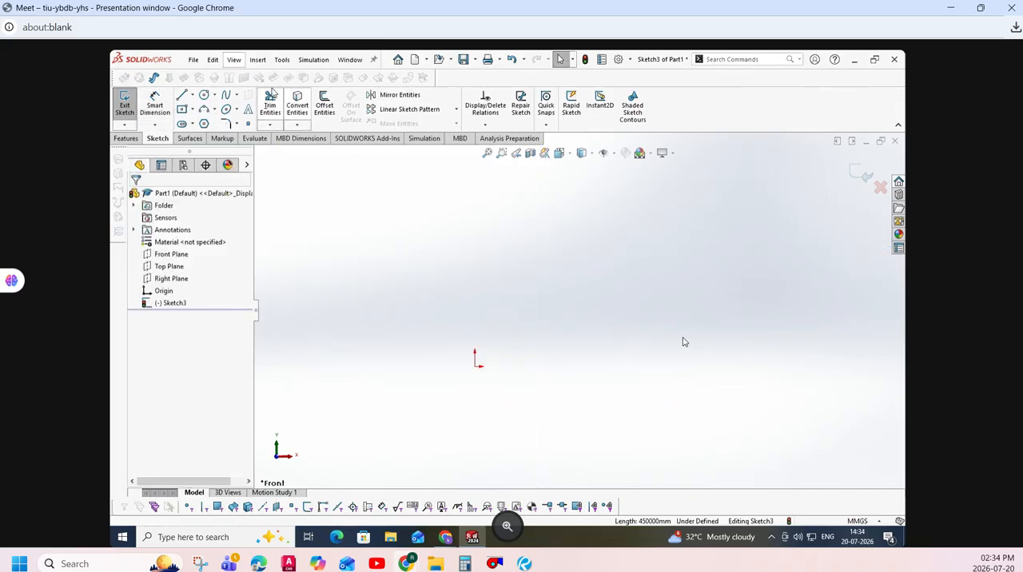
# - Sketch a horizontal midpoint line centred on the origin, about 190 mm from its midpoint to each end
pyautogui.click(181, 94)
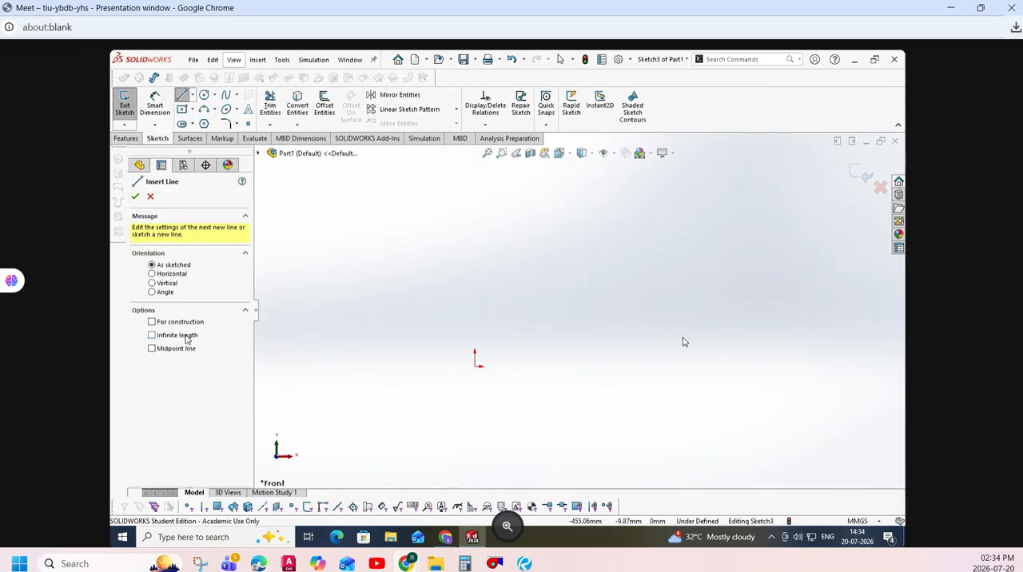
pyautogui.click(187, 352)
pyautogui.click(178, 274)
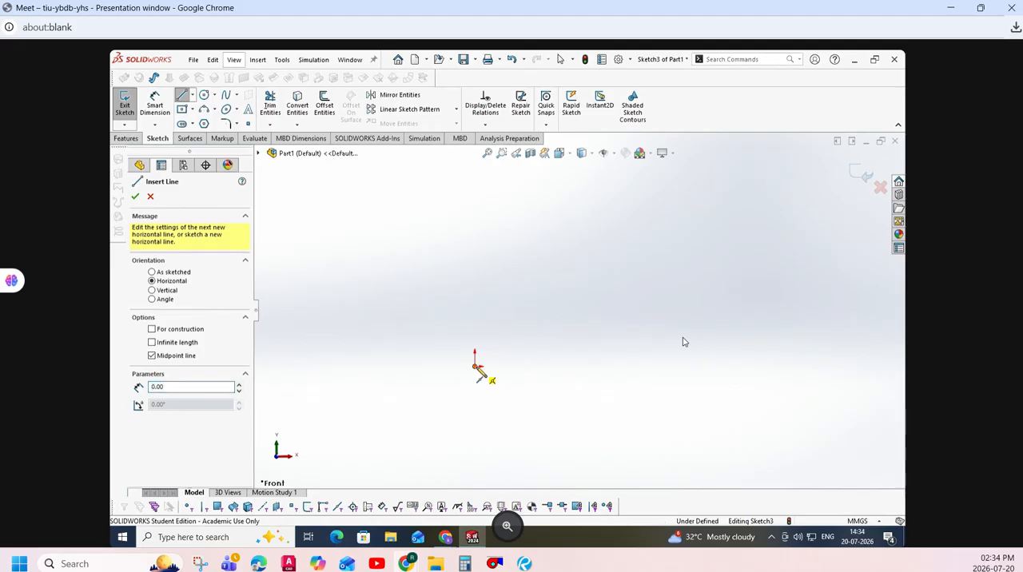
pyautogui.click(475, 367)
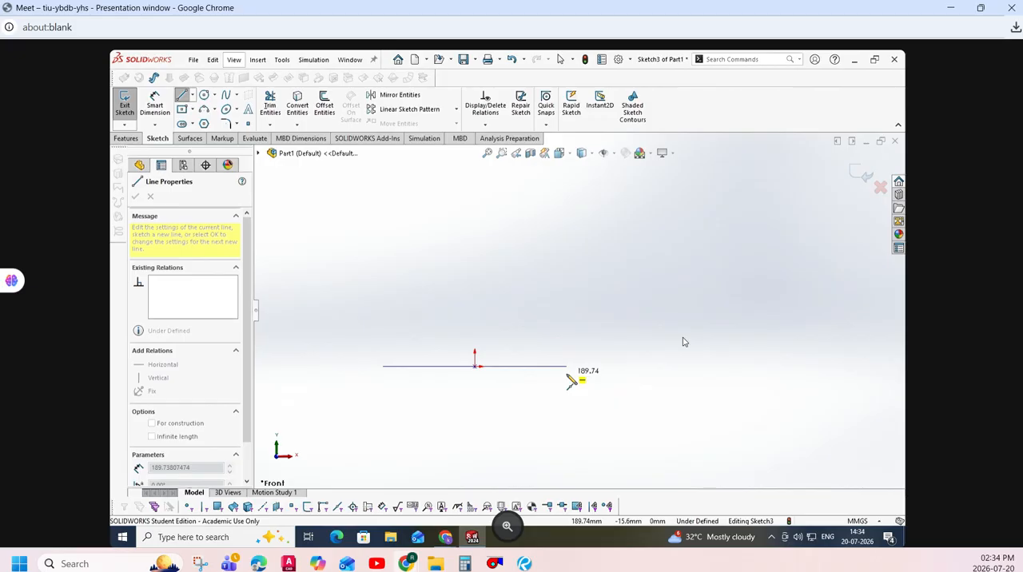
pyautogui.click(568, 374)
pyautogui.press('Escape')
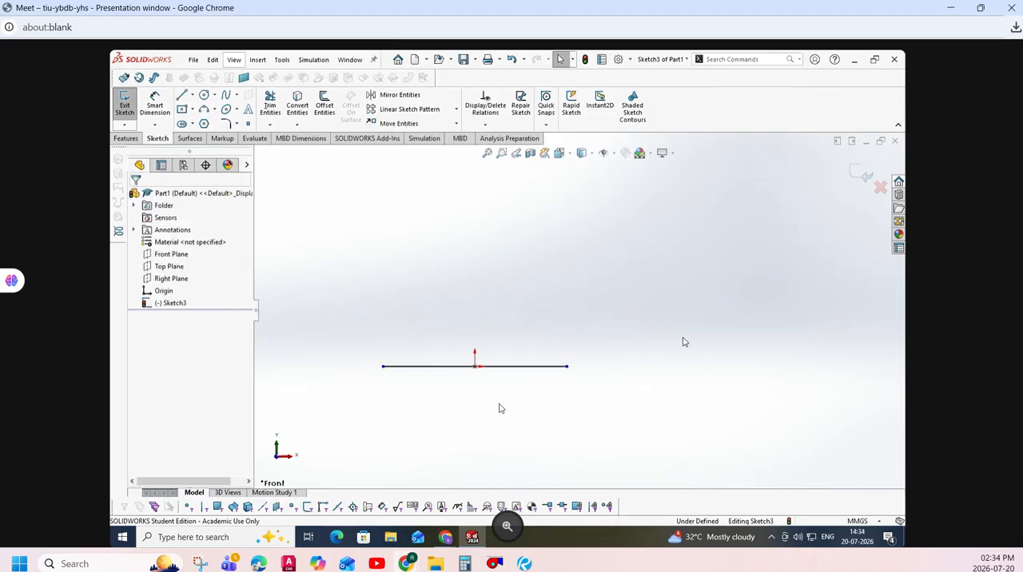
# - Dimension the full length of the midpoint line, and delete the line with its dimension to empty the sketch
pyautogui.click(154, 106)
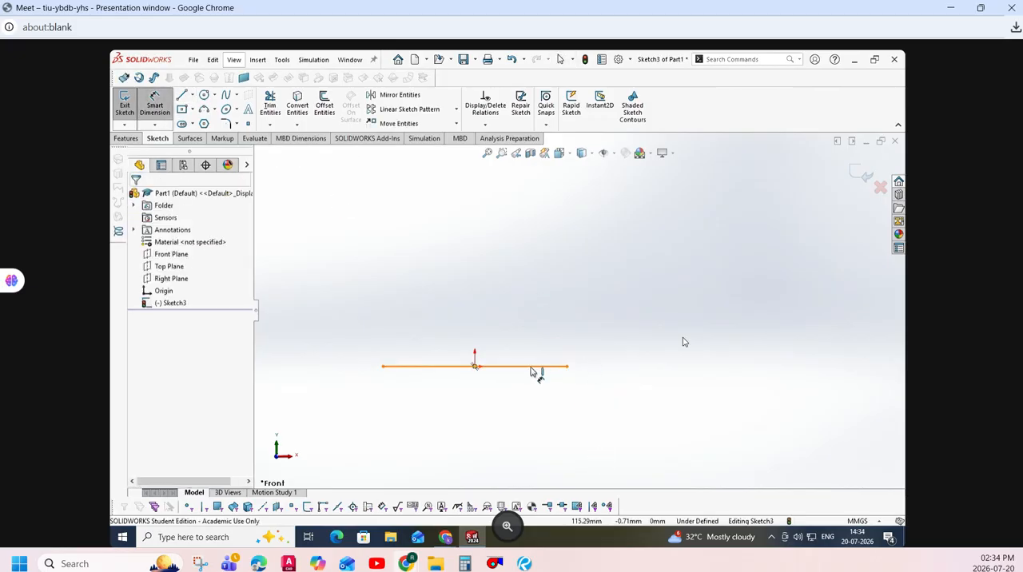
pyautogui.click(533, 369)
pyautogui.click(536, 330)
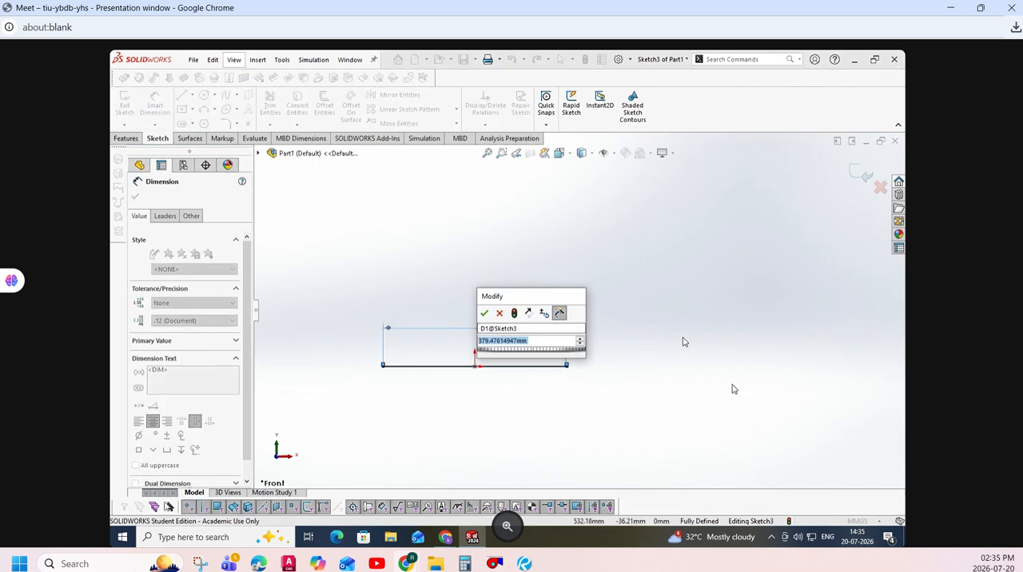
pyautogui.press('Return')
pyautogui.press('Escape')
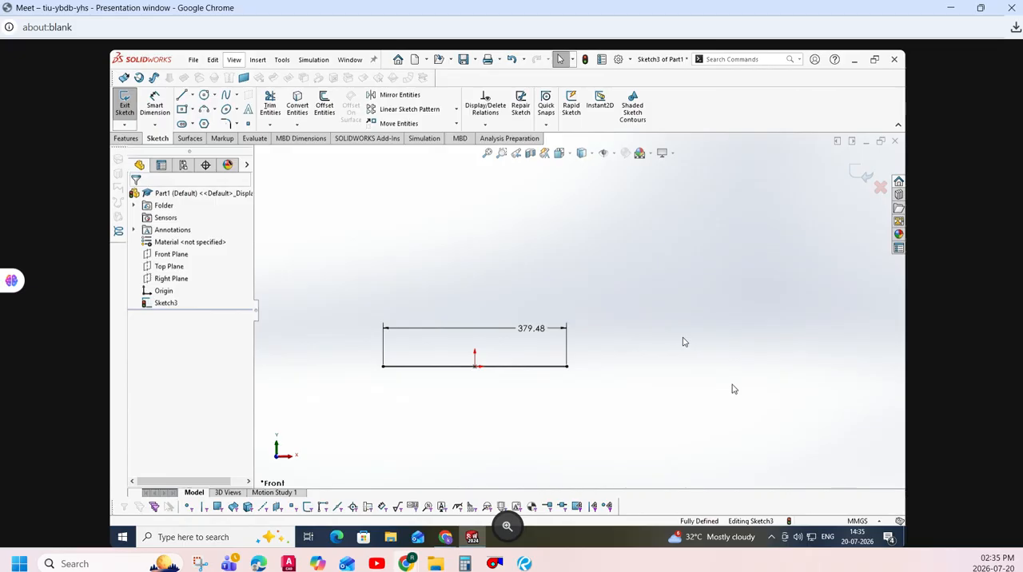
pyautogui.hotkey('ctrl', 'a')
pyautogui.press('Delete')
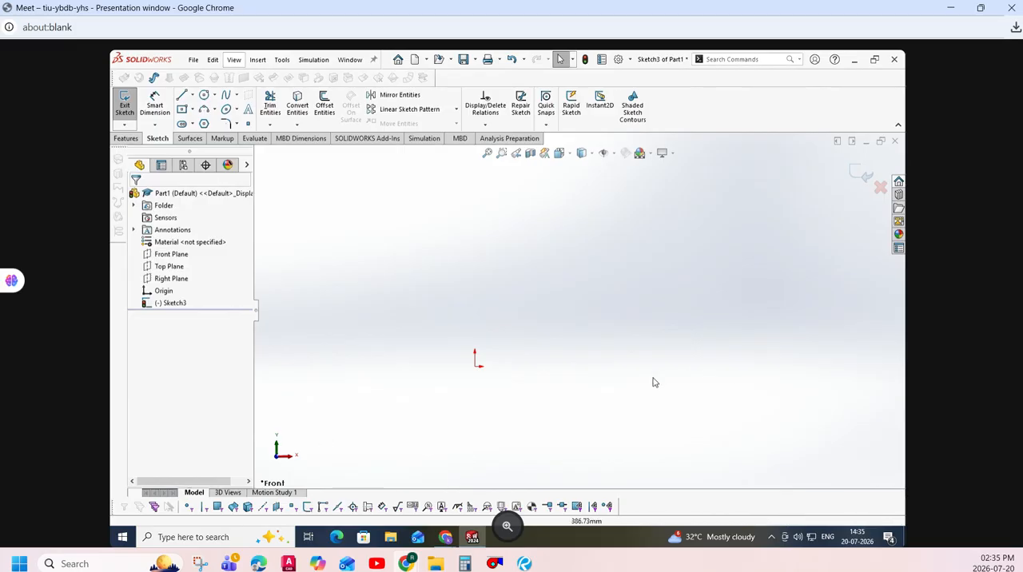
# - Sketch a corner rectangle about 236 mm wide and 190 mm high, above the origin on the positive X side
pyautogui.click(192, 109)
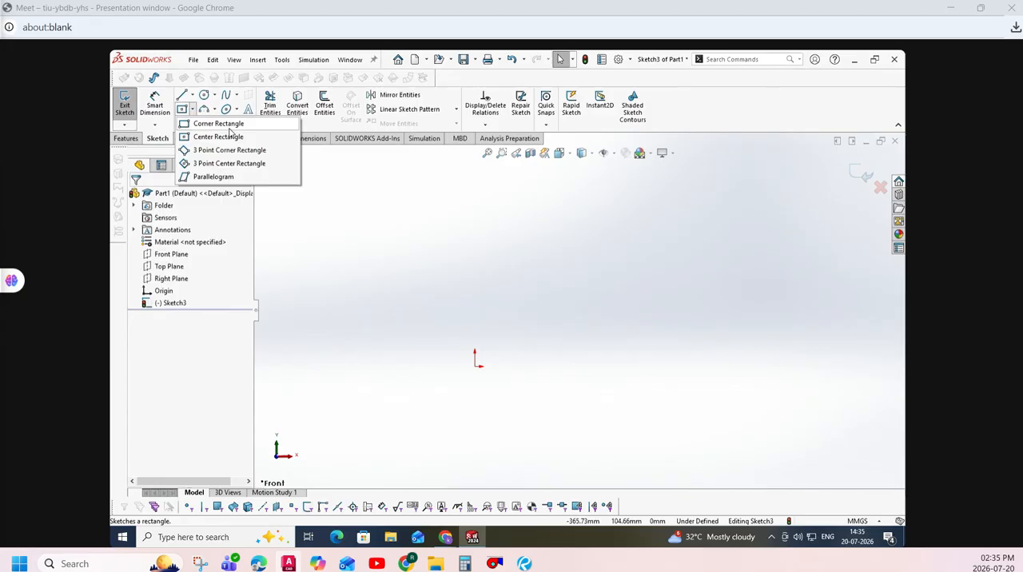
pyautogui.click(230, 127)
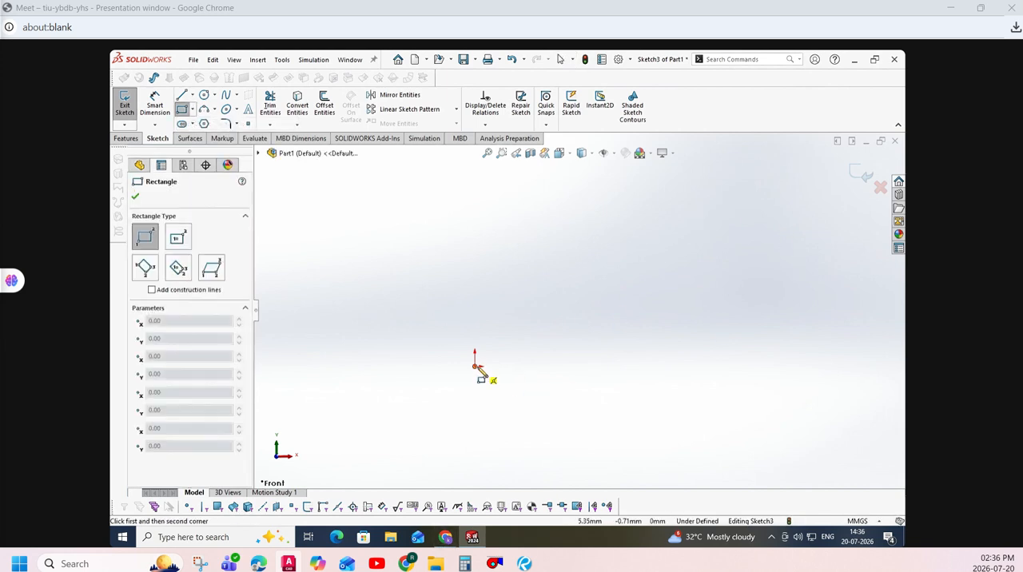
pyautogui.click(585, 297)
pyautogui.click(700, 205)
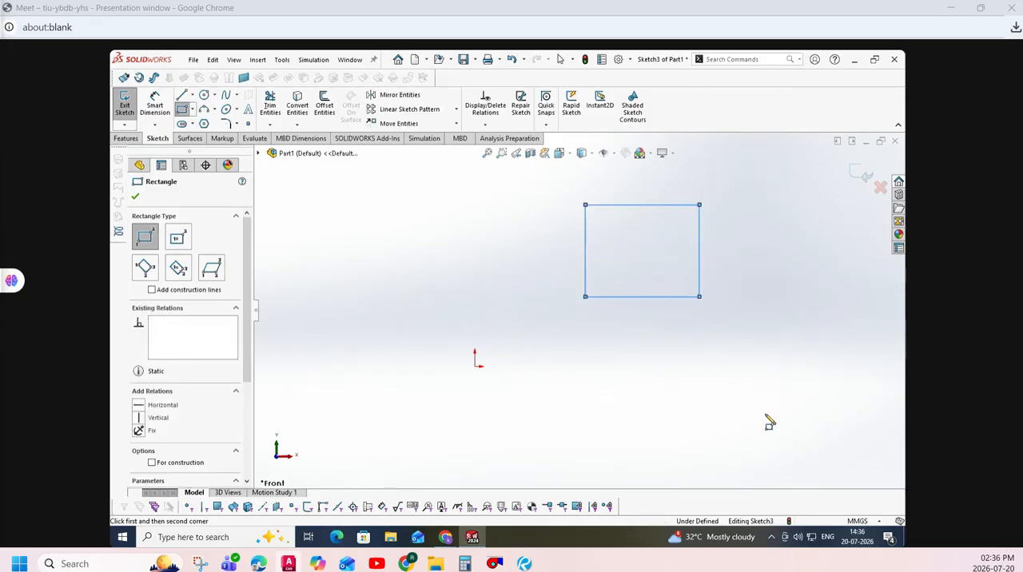
pyautogui.press('Escape')
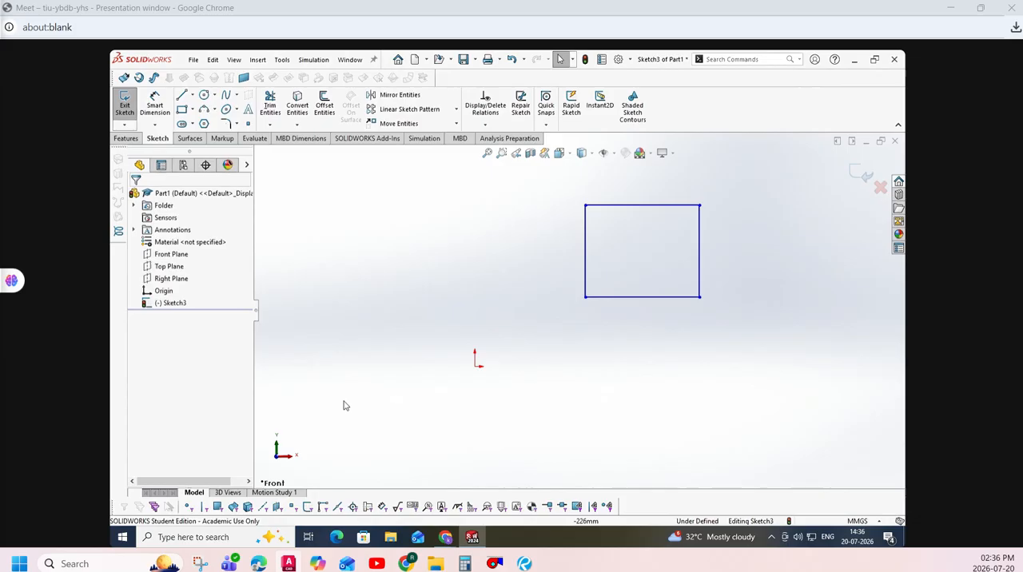
# - Dimension the rectangle to a width of 250 mm and a height of 200 mm
pyautogui.click(156, 106)
pyautogui.click(619, 298)
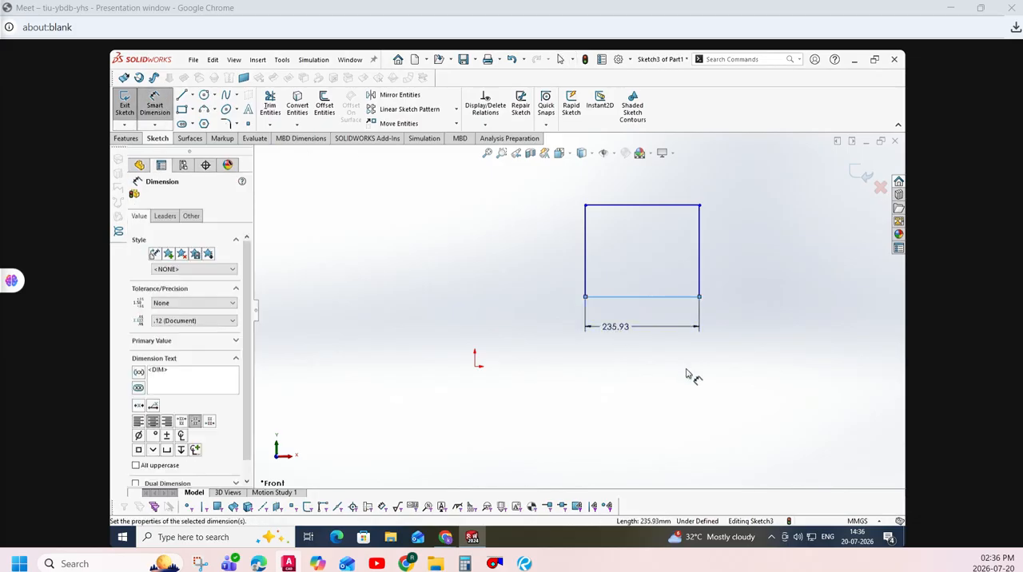
pyautogui.click(689, 372)
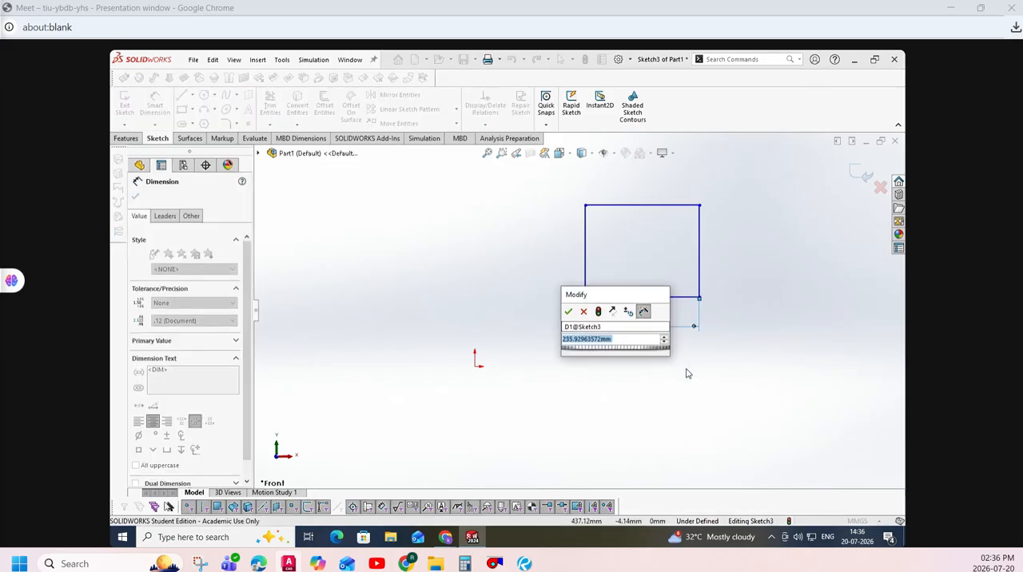
pyautogui.write('250')
pyautogui.press('Return')
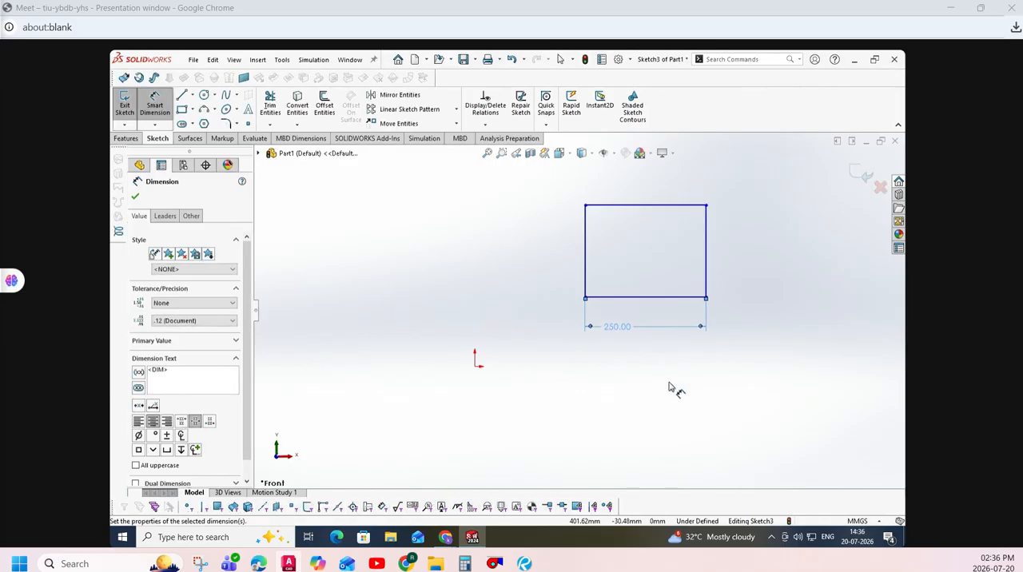
pyautogui.click(706, 261)
pyautogui.click(739, 262)
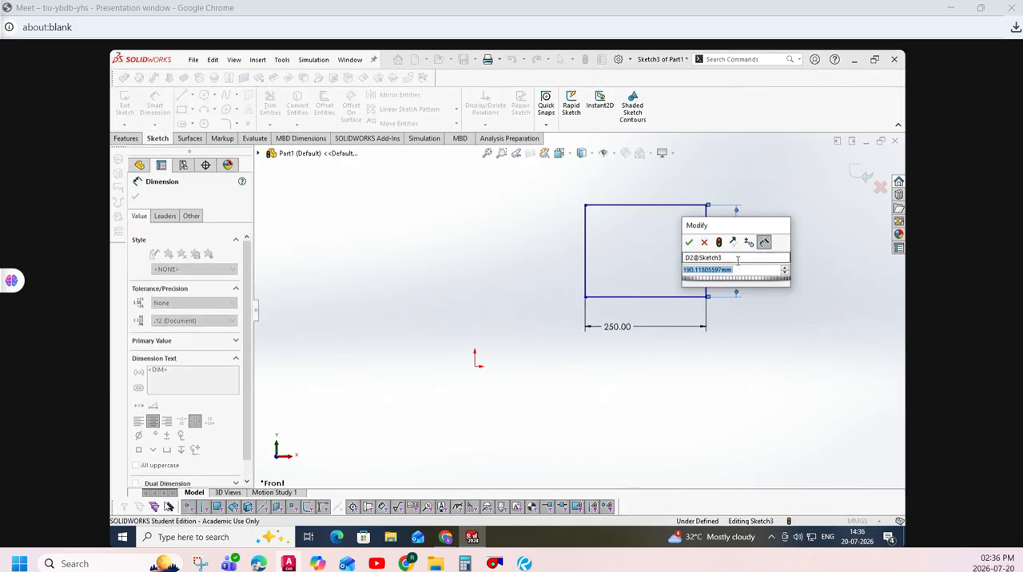
pyautogui.write('200')
pyautogui.press('Return')
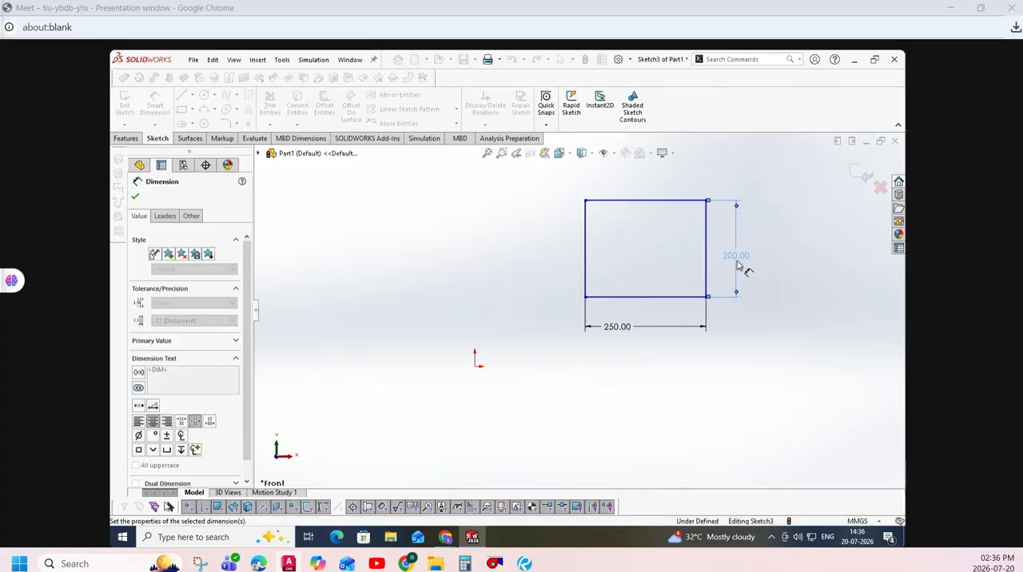
pyautogui.press('Escape')
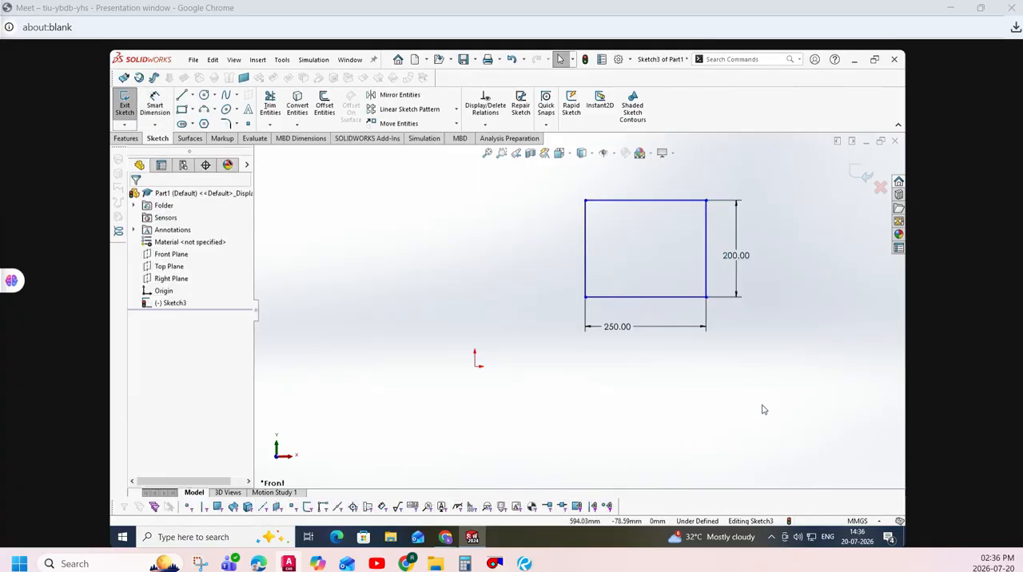
# - Sketch a second corner rectangle about 141 mm wide, above the origin on the negative X side
pyautogui.click(183, 110)
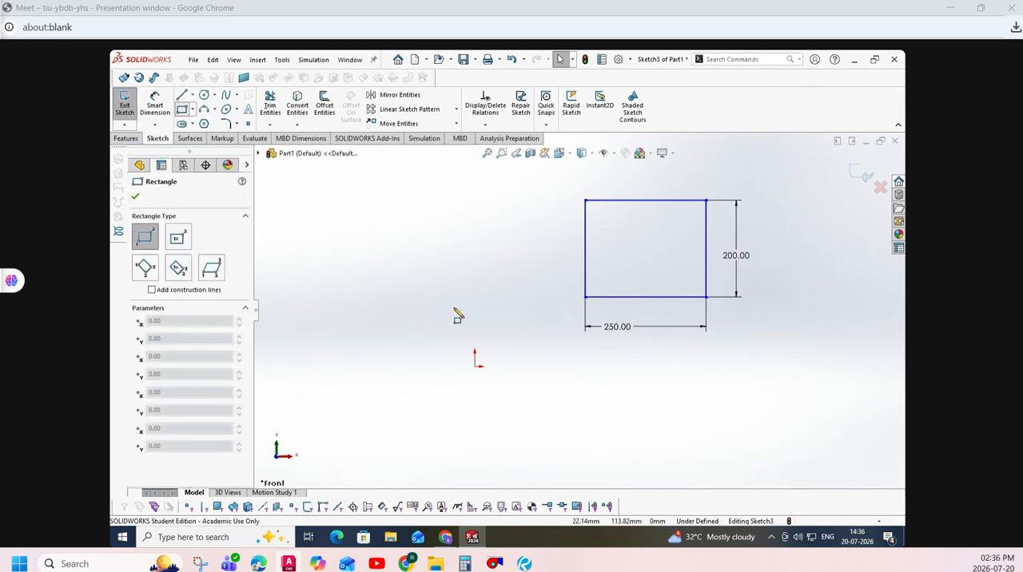
pyautogui.moveTo(354, 297); pyautogui.dragTo(423, 214)
pyautogui.press('Escape')
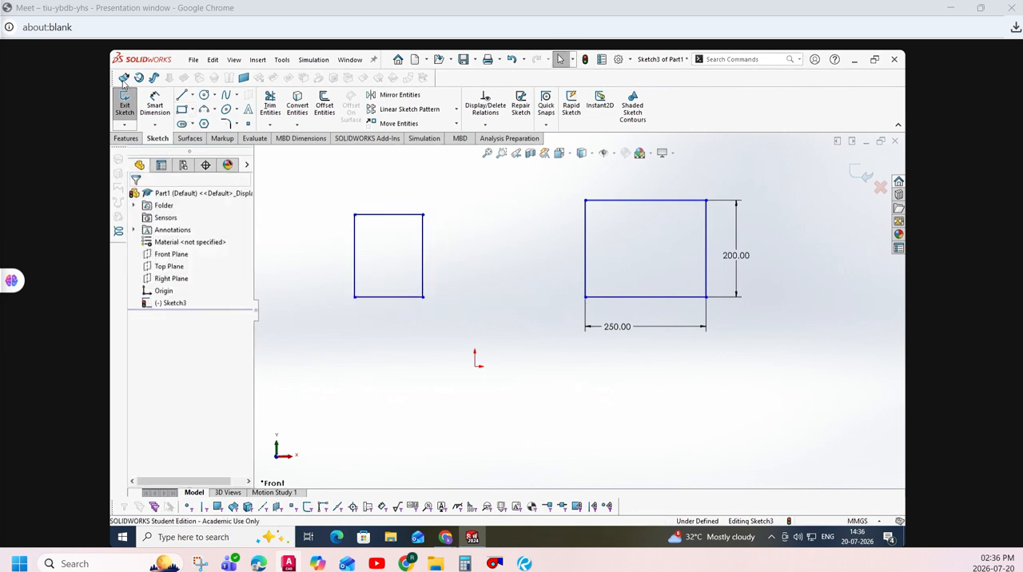
# - Dimension the second rectangle as a 200 mm by 200 mm square using its lower and outer vertical edges
pyautogui.click(154, 105)
pyautogui.click(389, 298)
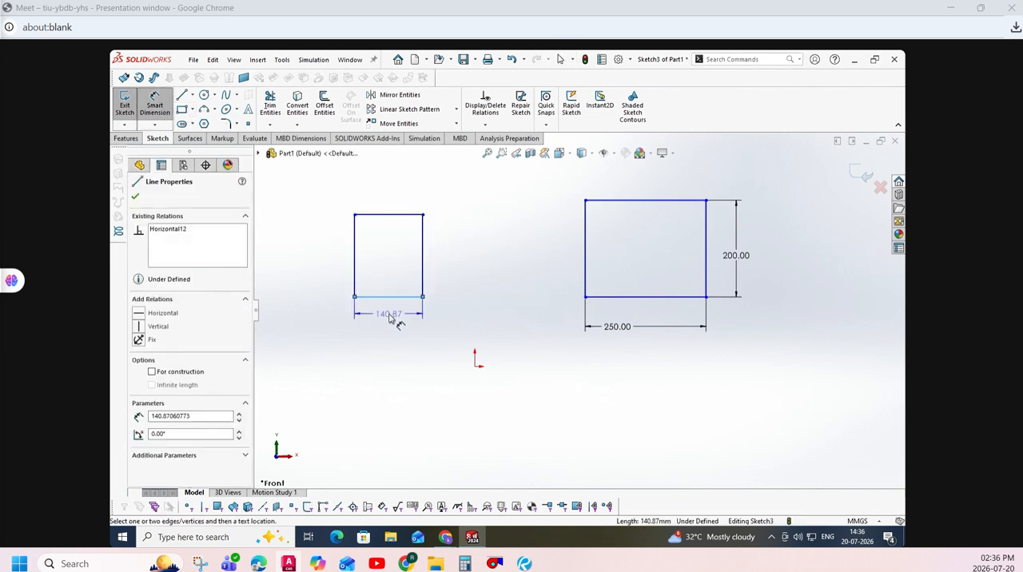
pyautogui.click(390, 317)
pyautogui.write('200')
pyautogui.press('Return')
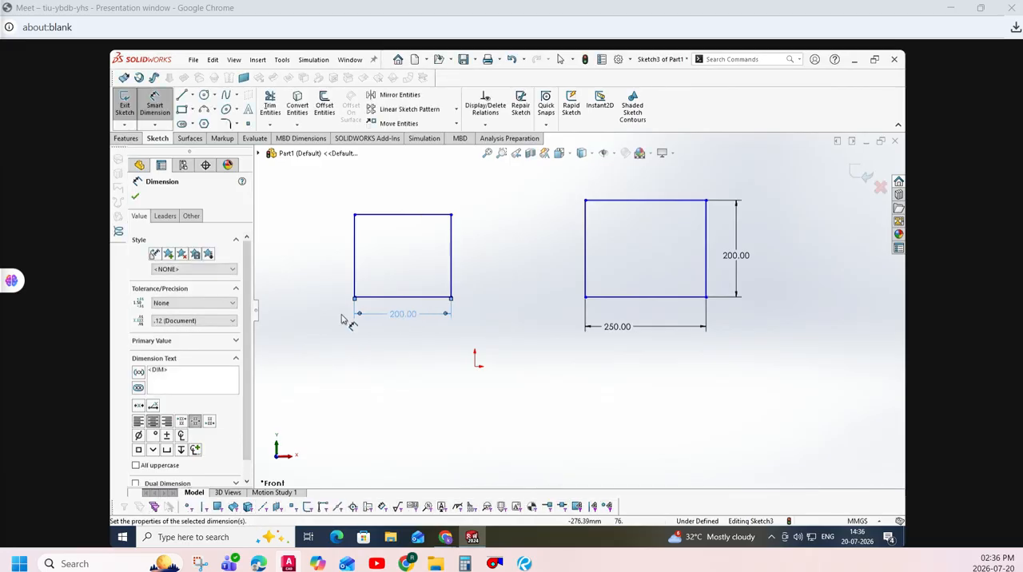
pyautogui.click(354, 268)
pyautogui.click(342, 276)
pyautogui.write('200')
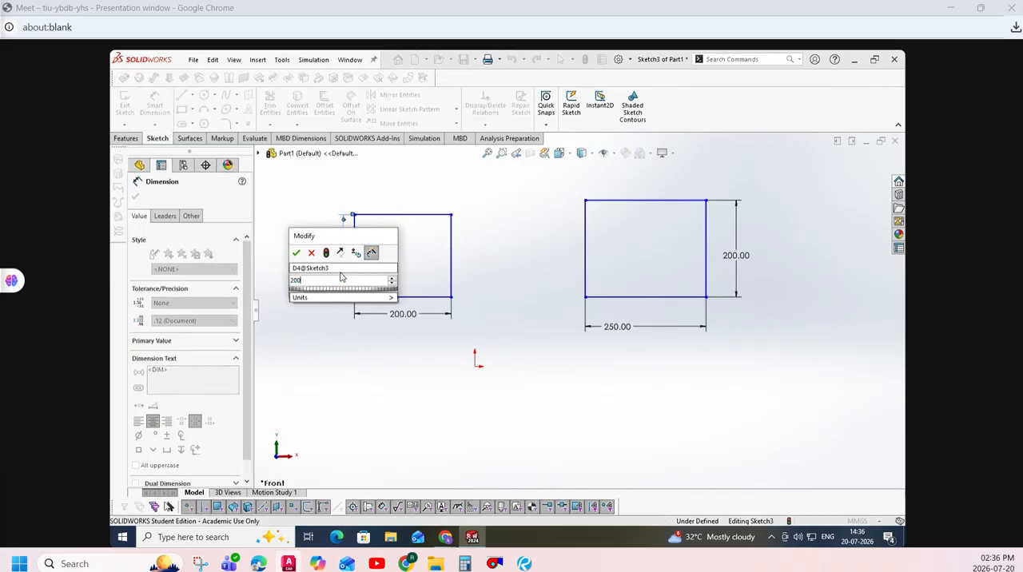
pyautogui.press('Return')
pyautogui.click(379, 380)
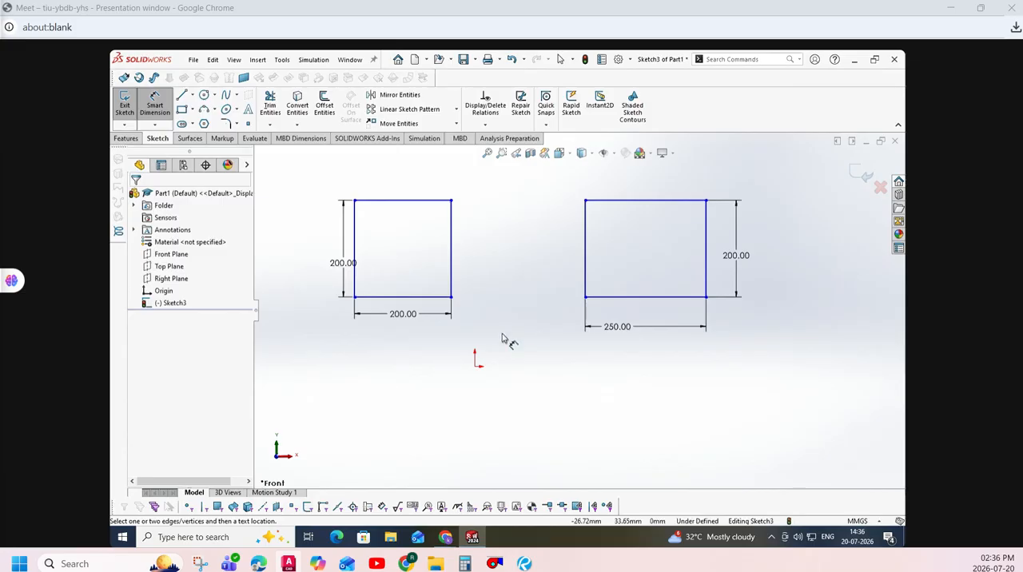
# - Locate the 250 mm rectangle's lower corner nearest the origin at 250 mm horizontally and 150 mm vertically from the origin
pyautogui.click(476, 365)
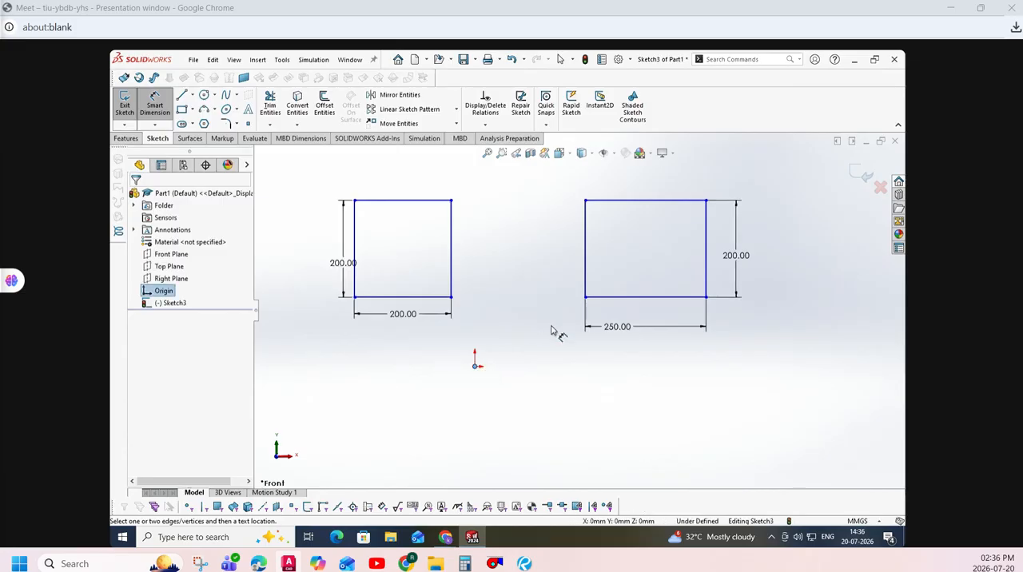
pyautogui.click(584, 299)
pyautogui.click(521, 408)
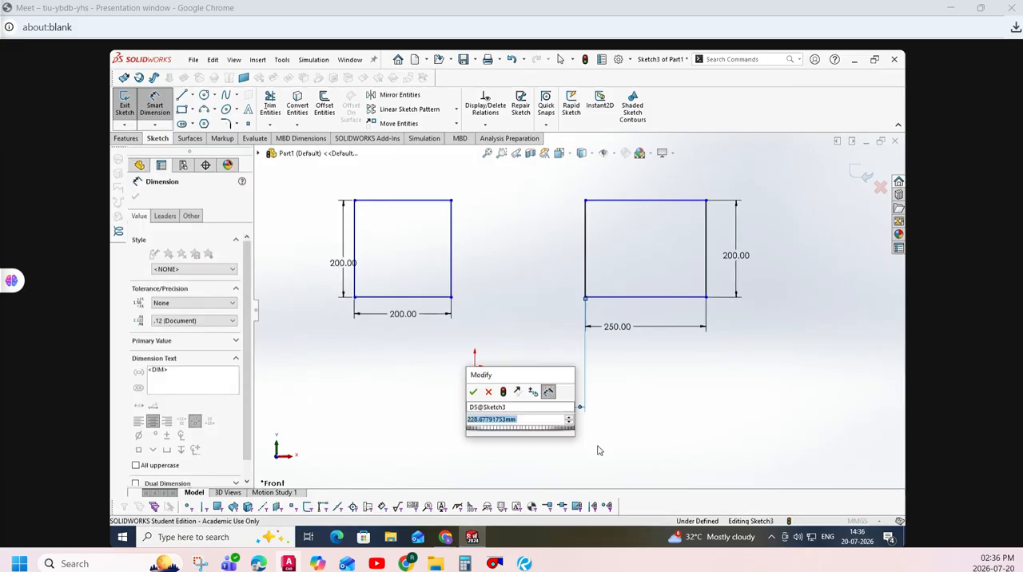
pyautogui.write('250')
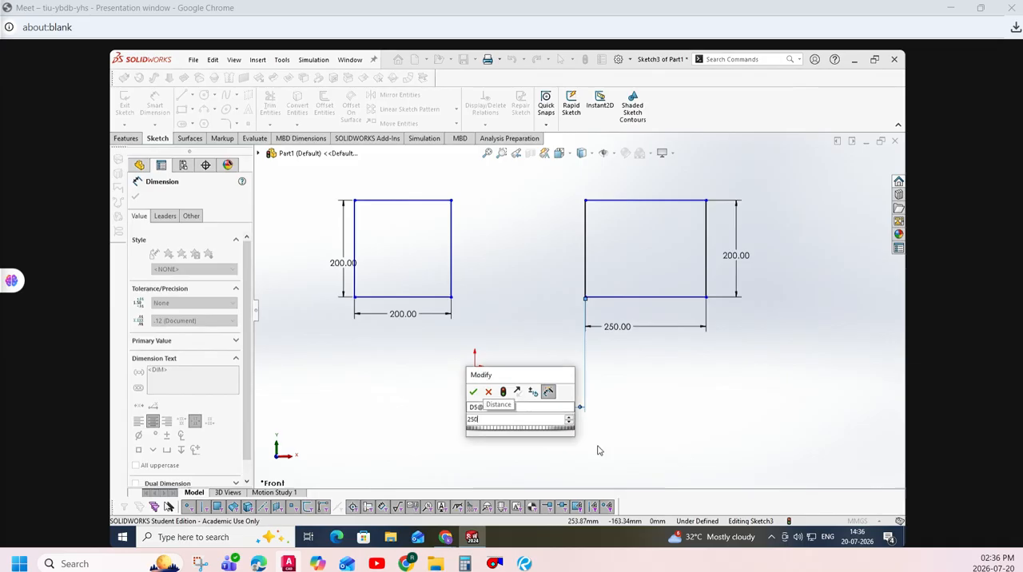
pyautogui.press('Return')
pyautogui.click(477, 366)
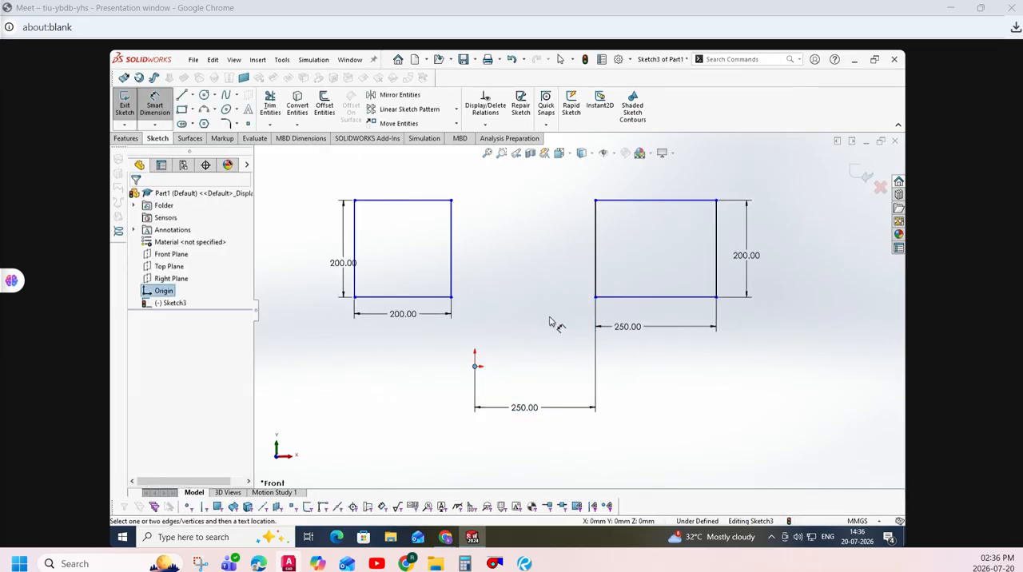
pyautogui.click(595, 298)
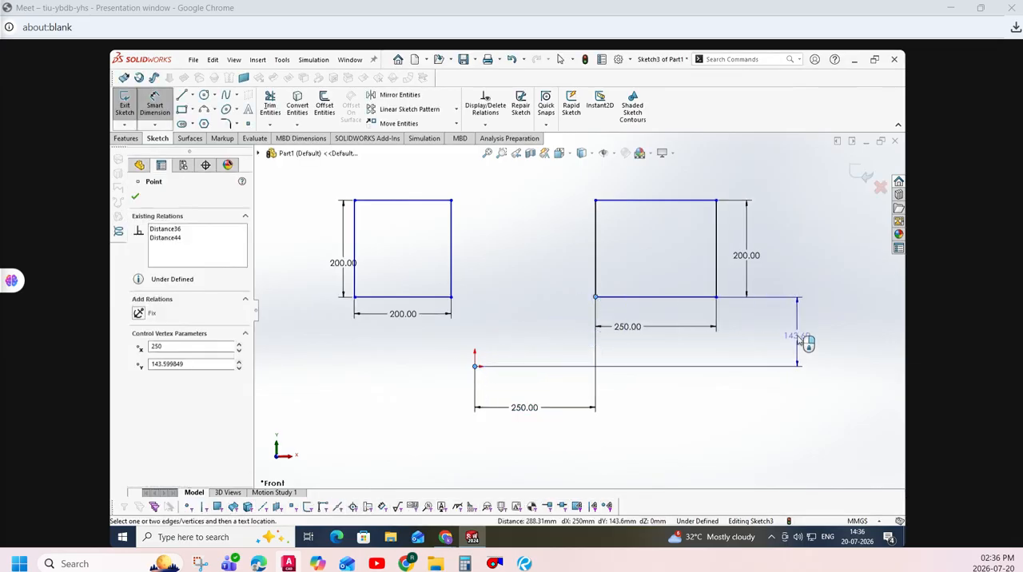
pyautogui.click(796, 336)
pyautogui.write('150')
pyautogui.press('Return')
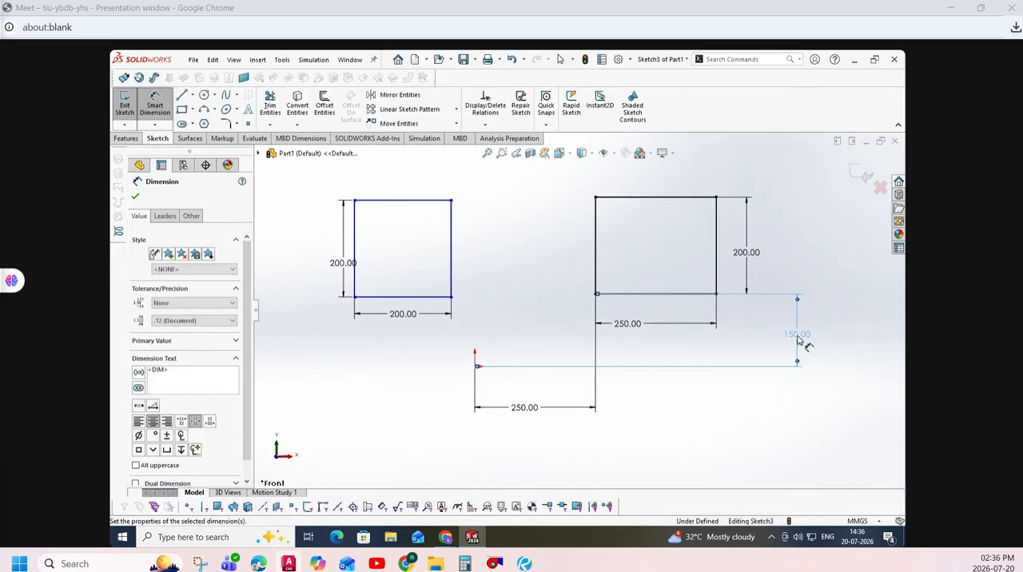
pyautogui.press('Escape')
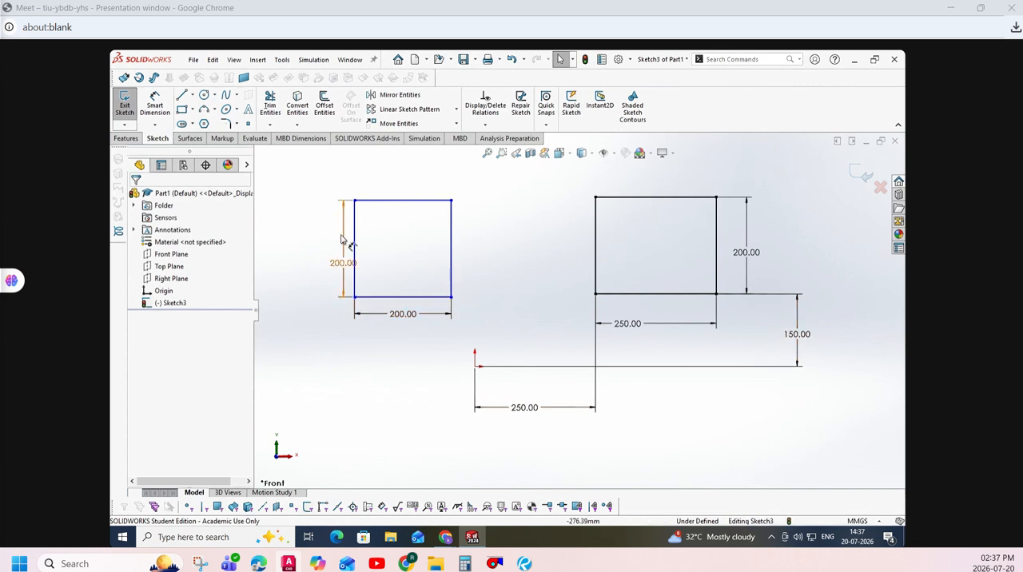
# - Add a Fix relation to the 200 mm square's lower corner nearest the origin
pyautogui.click(452, 296)
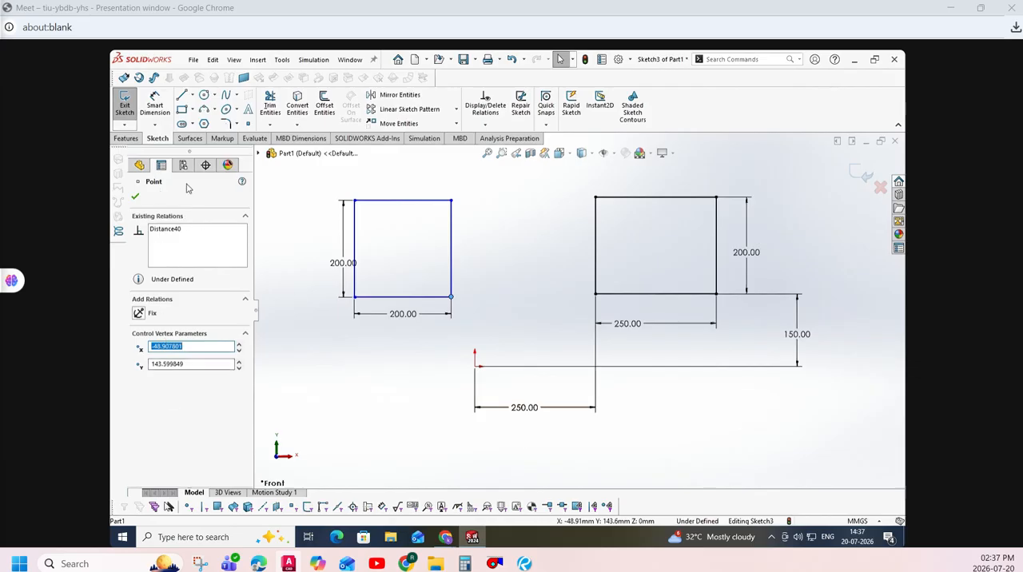
pyautogui.click(193, 232)
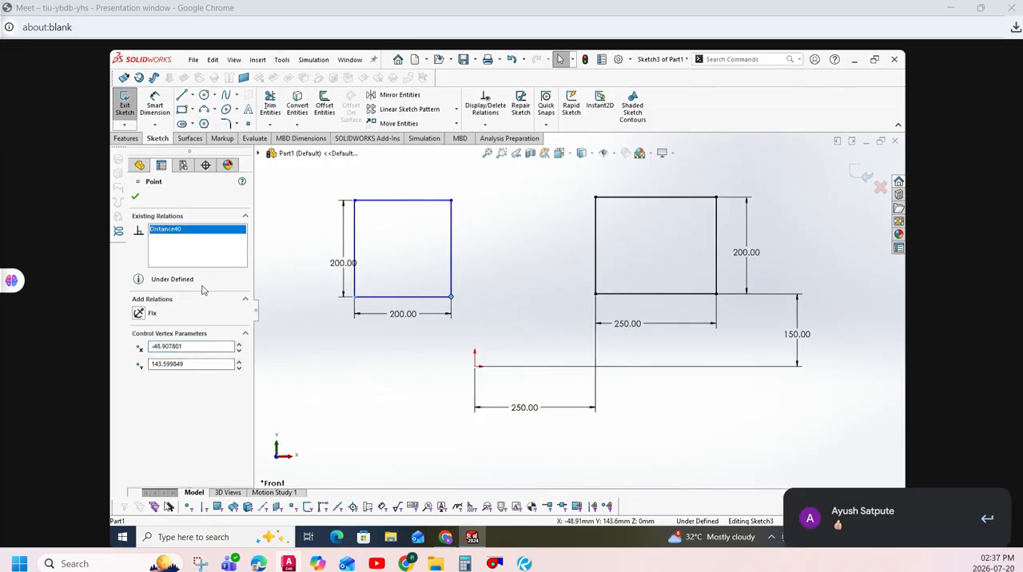
pyautogui.click(139, 313)
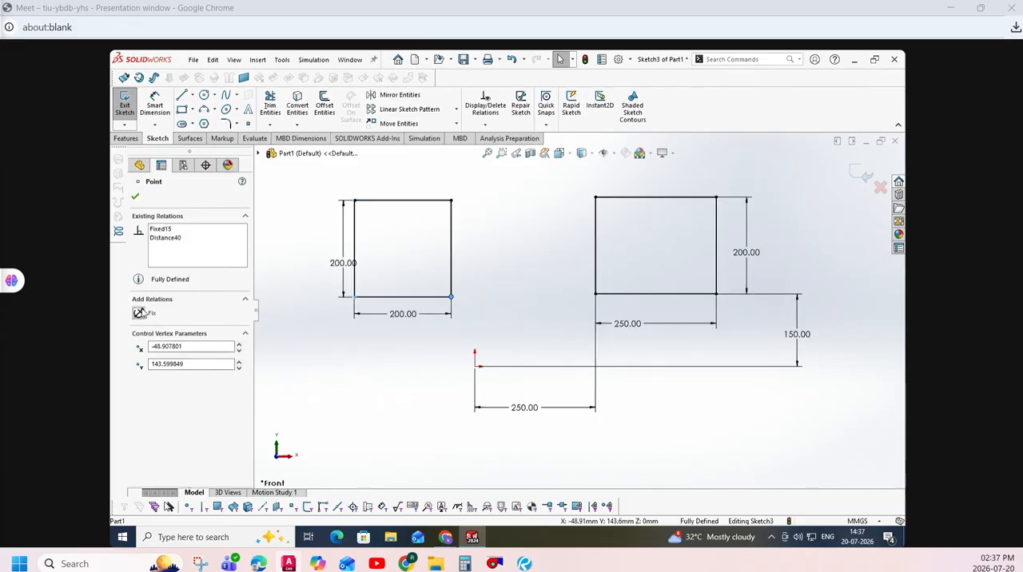
pyautogui.click(137, 197)
pyautogui.moveTo(475, 166); pyautogui.dragTo(316, 363)
pyautogui.press('Escape')
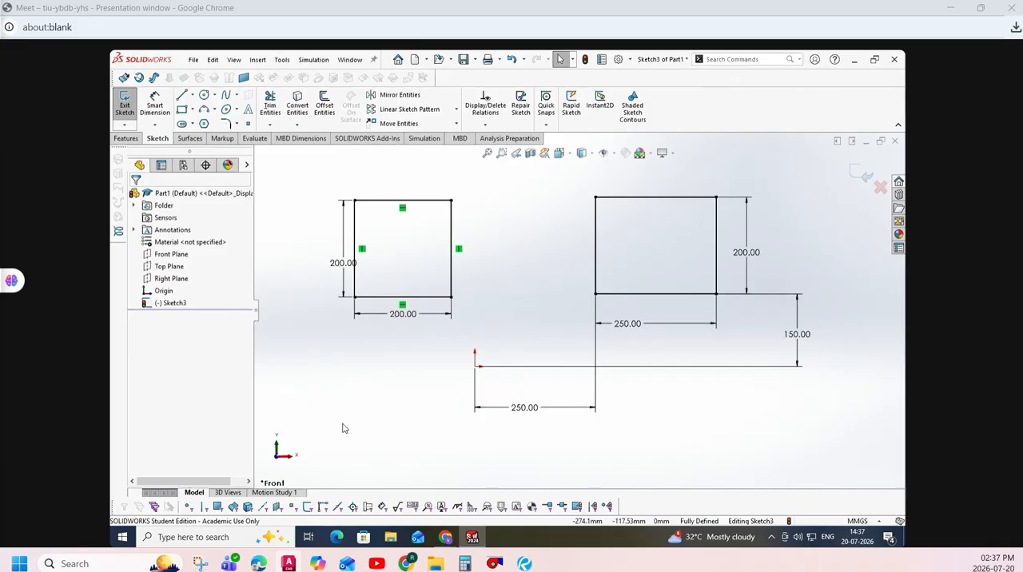
# - Delete all existing sketch geometry and sketch a center rectangle about 322 mm by 255 mm centred on the origin
pyautogui.hotkey('ctrl', 'a')
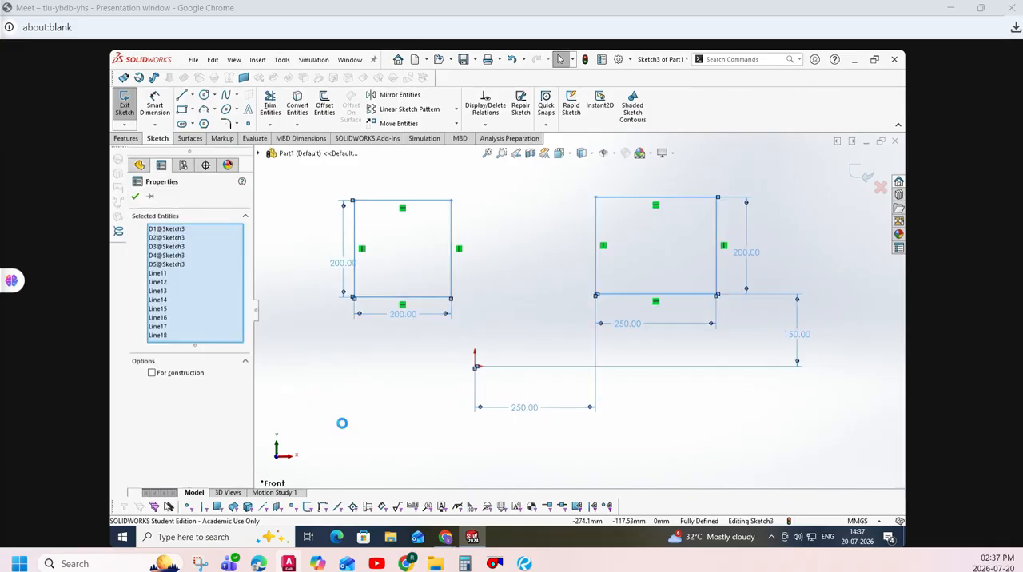
pyautogui.press('Delete')
pyautogui.click(191, 110)
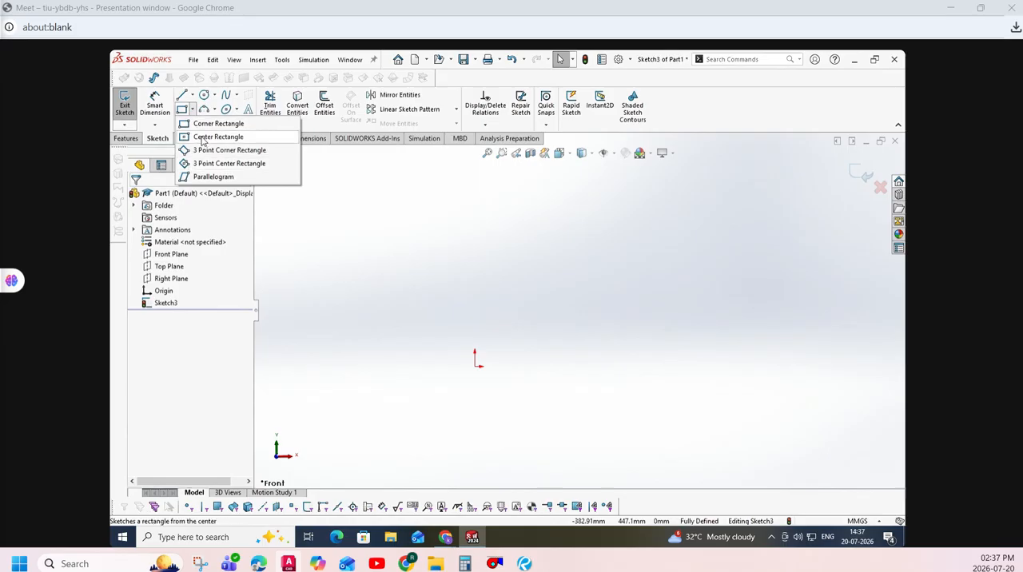
pyautogui.click(209, 137)
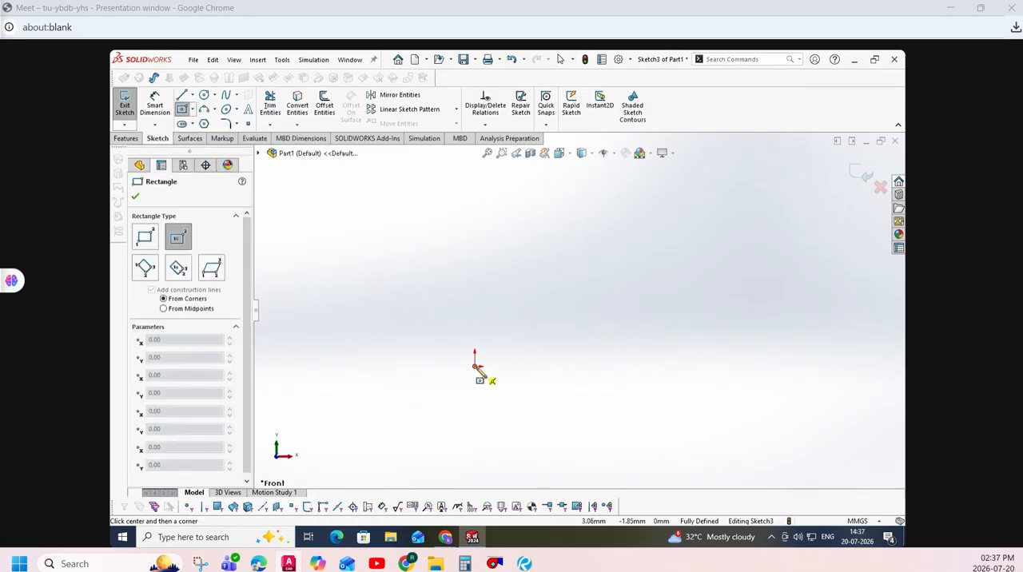
pyautogui.click(476, 367)
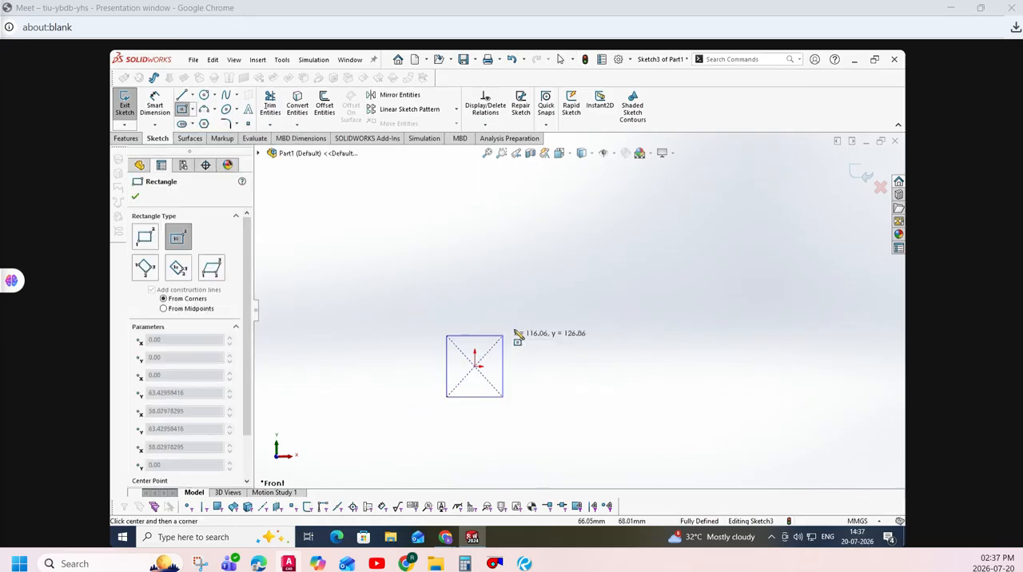
pyautogui.click(554, 310)
pyautogui.press('Escape')
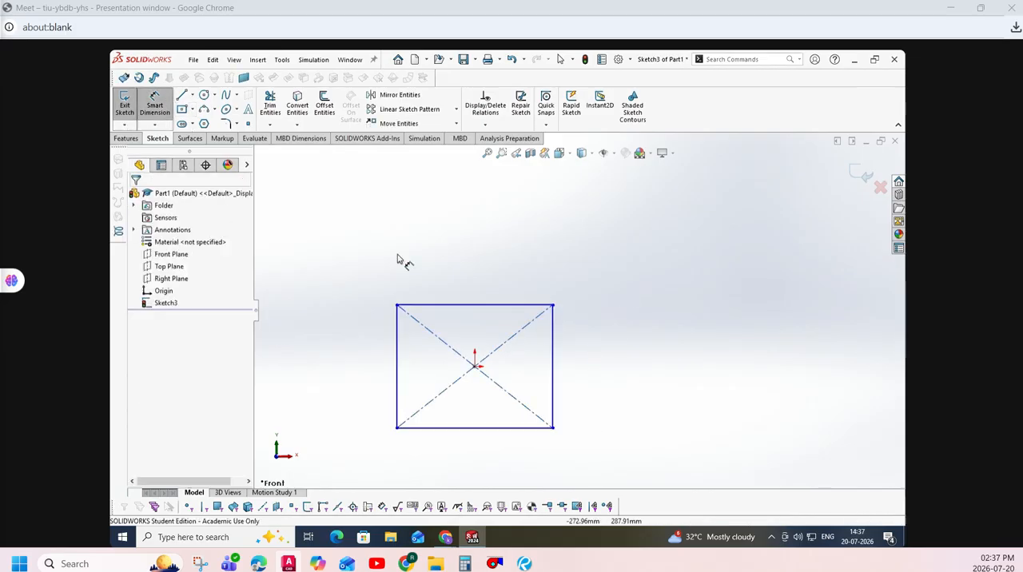
# - Dimension the center rectangle 300 mm wide and 200 mm high
pyautogui.click(460, 305)
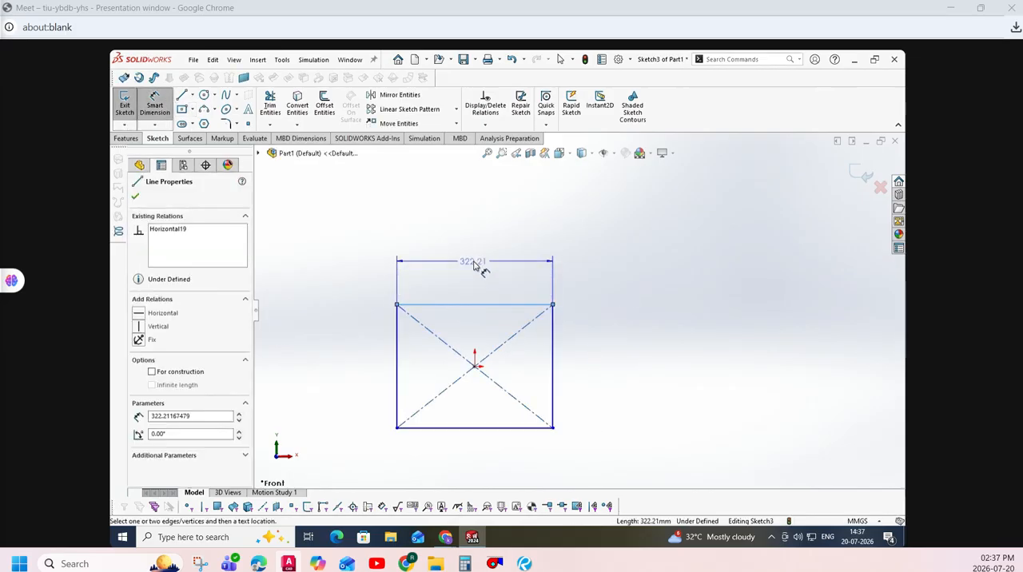
pyautogui.click(475, 267)
pyautogui.write('300')
pyautogui.press('Return')
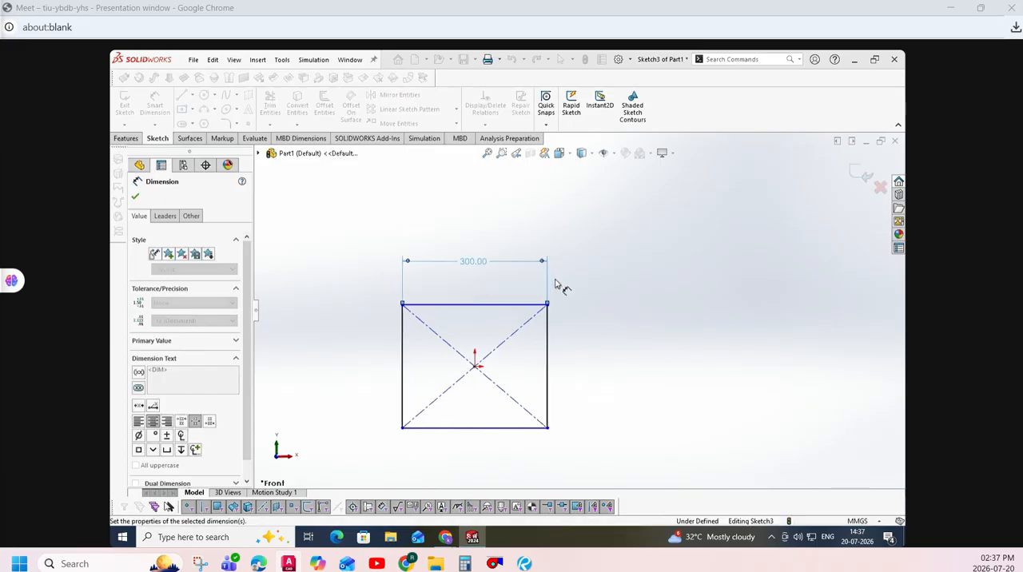
pyautogui.click(548, 349)
pyautogui.click(592, 355)
pyautogui.write('200')
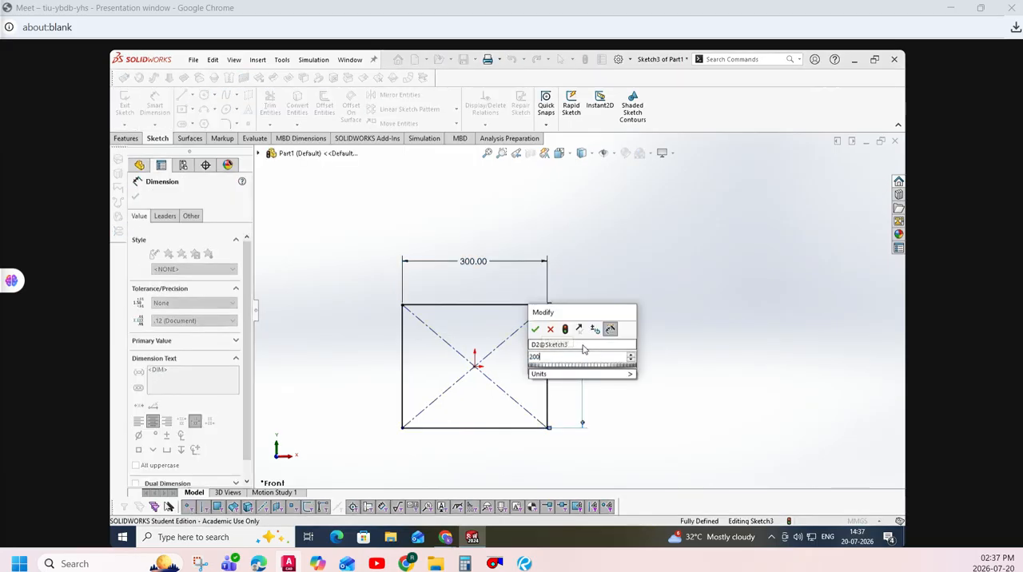
pyautogui.press('Return')
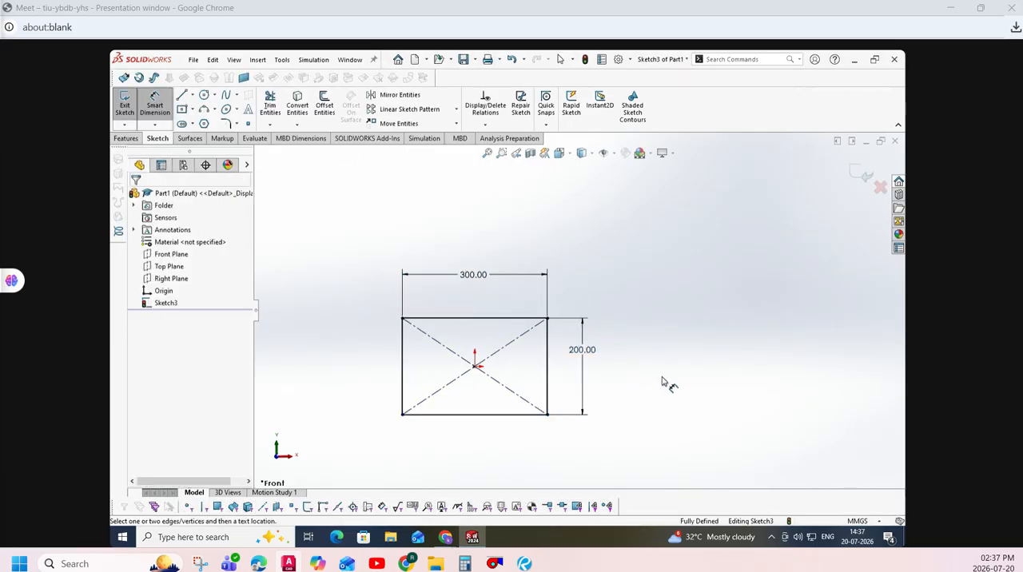
pyautogui.click(560, 59)
pyautogui.click(192, 110)
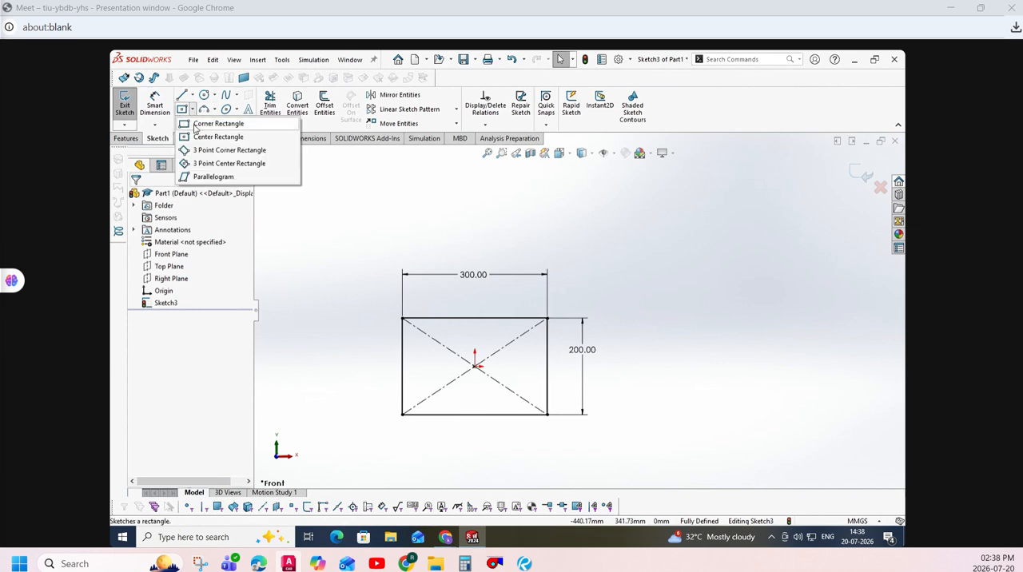
pyautogui.click(192, 123)
pyautogui.click(609, 286)
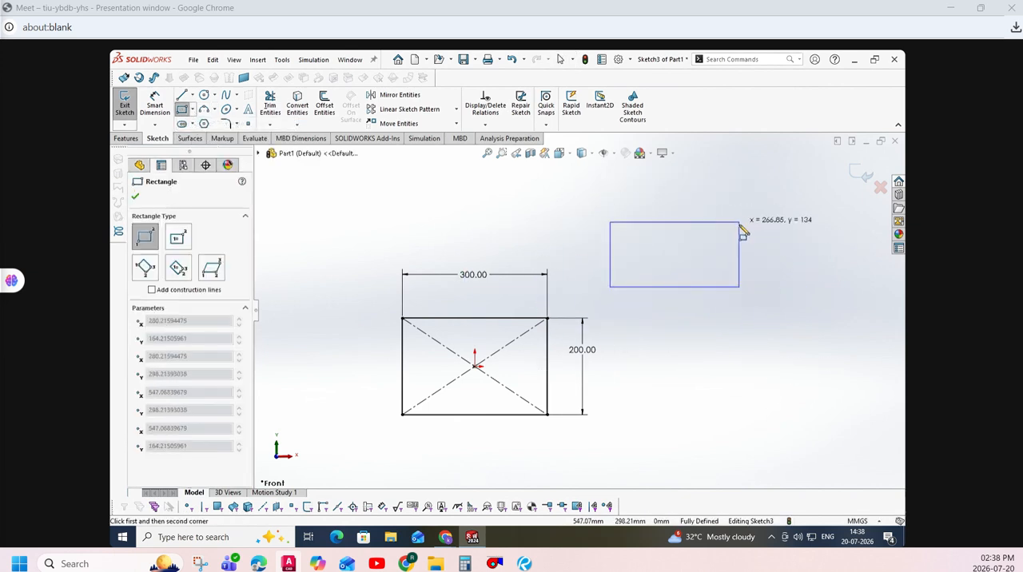
pyautogui.press('Escape')
pyautogui.click(191, 109)
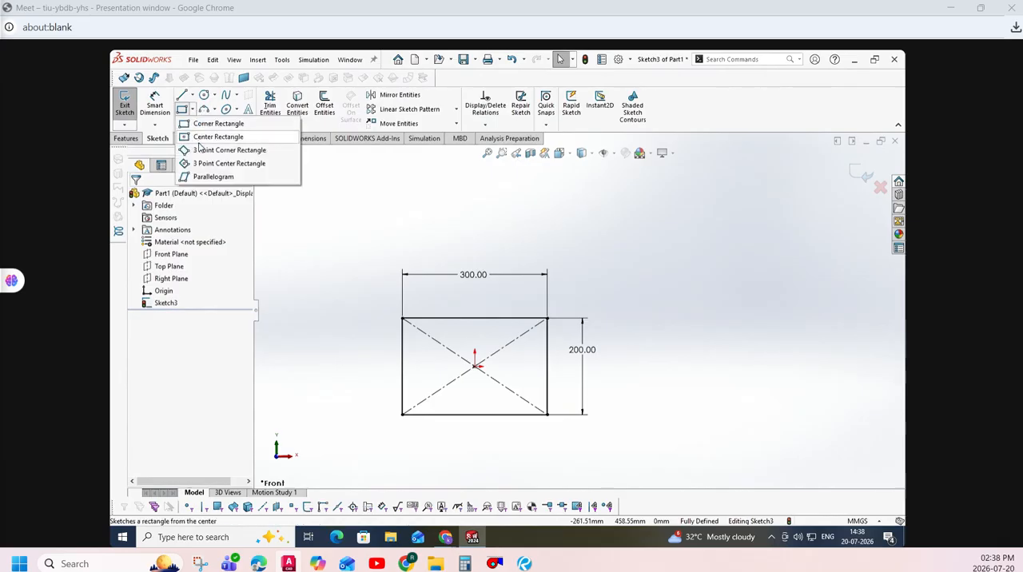
pyautogui.click(201, 137)
pyautogui.click(748, 325)
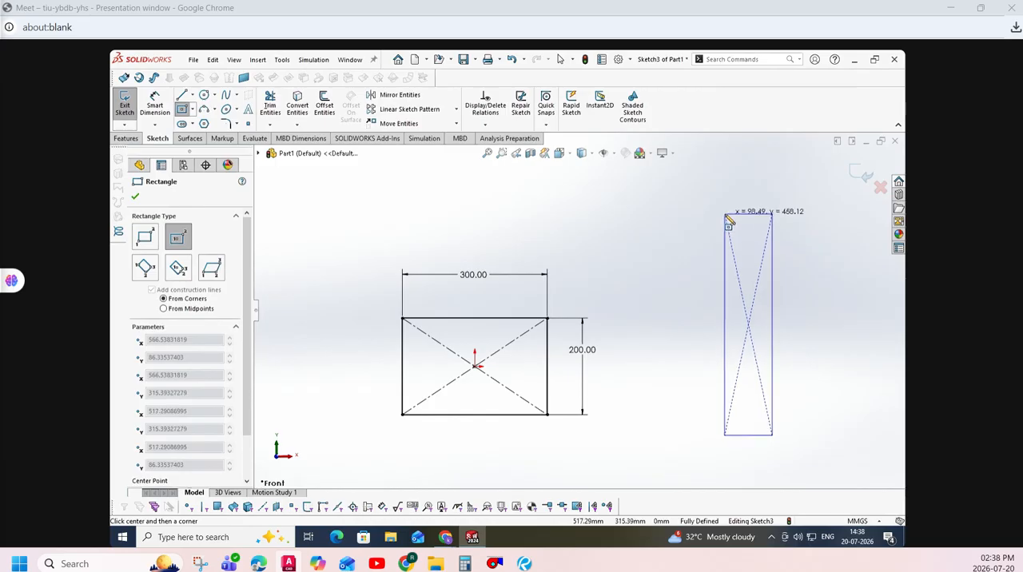
pyautogui.press('Escape')
# - Delete the center rectangle together with its dimensions and diagonals
pyautogui.moveTo(618, 251)
pyautogui.mouseDown()
pyautogui.moveTo(422, 429)
pyautogui.moveTo(386, 448)
pyautogui.mouseUp()
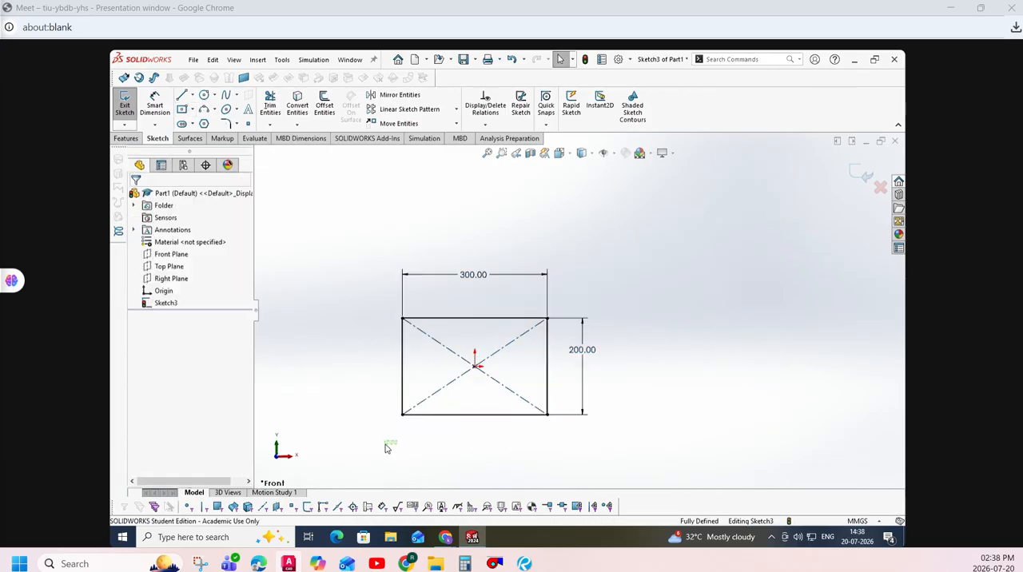
pyautogui.moveTo(373, 208)
pyautogui.mouseDown()
pyautogui.moveTo(626, 427)
pyautogui.moveTo(663, 436)
pyautogui.mouseUp()
pyautogui.moveTo(641, 225)
pyautogui.mouseDown()
pyautogui.moveTo(642, 335)
pyautogui.moveTo(368, 496)
pyautogui.mouseUp()
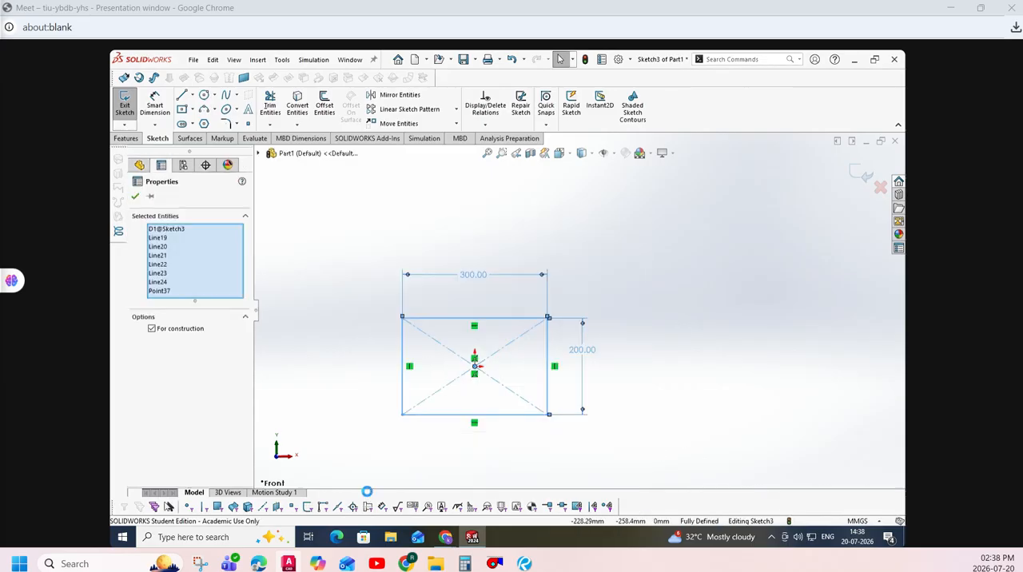
pyautogui.press('Delete')
# - Sketch a 3 point corner rectangle from the origin, with its first side about 374 mm long at about 34° above horizontal
pyautogui.click(193, 110)
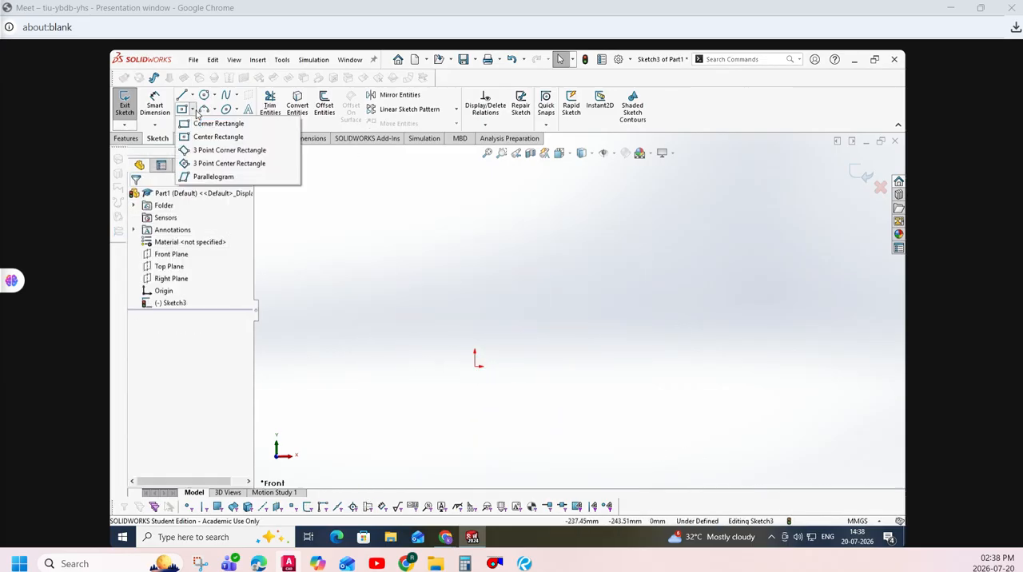
pyautogui.click(216, 151)
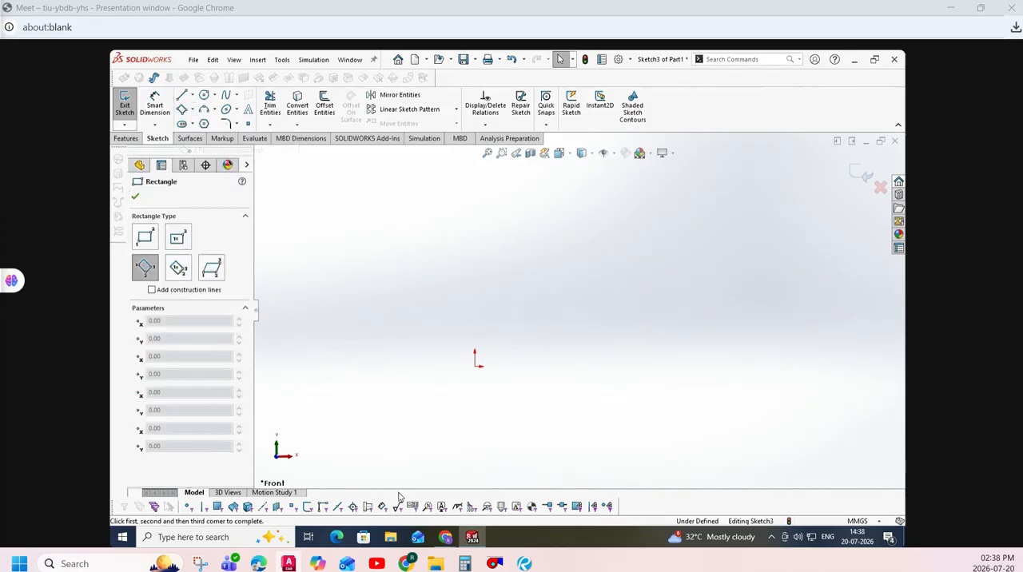
pyautogui.click(477, 362)
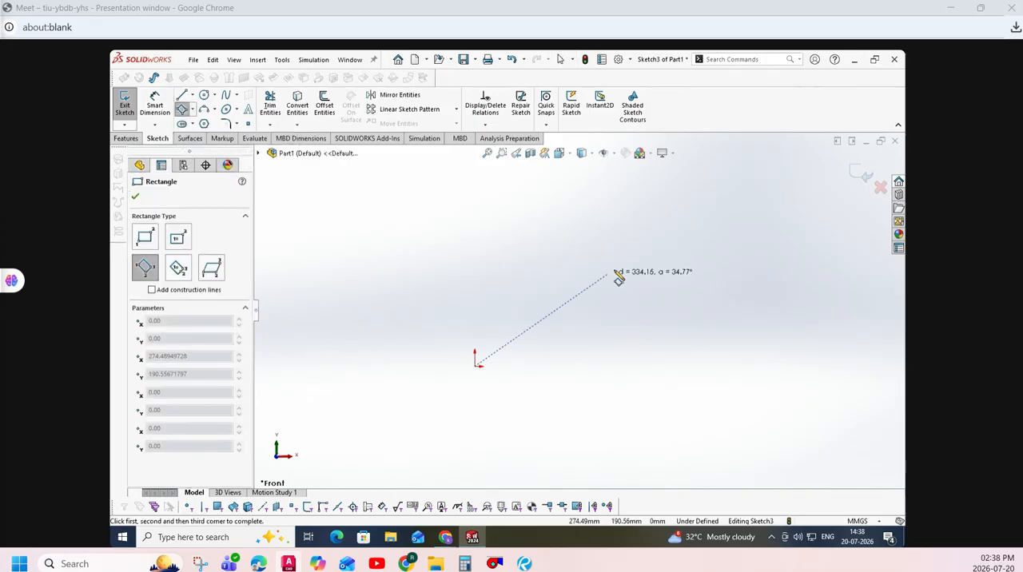
pyautogui.click(624, 265)
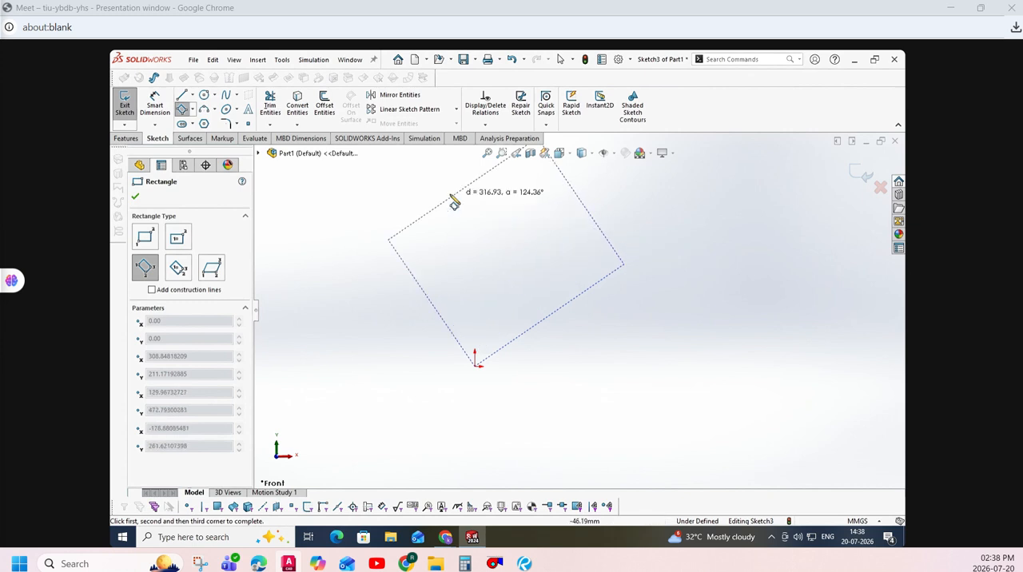
pyautogui.click(375, 220)
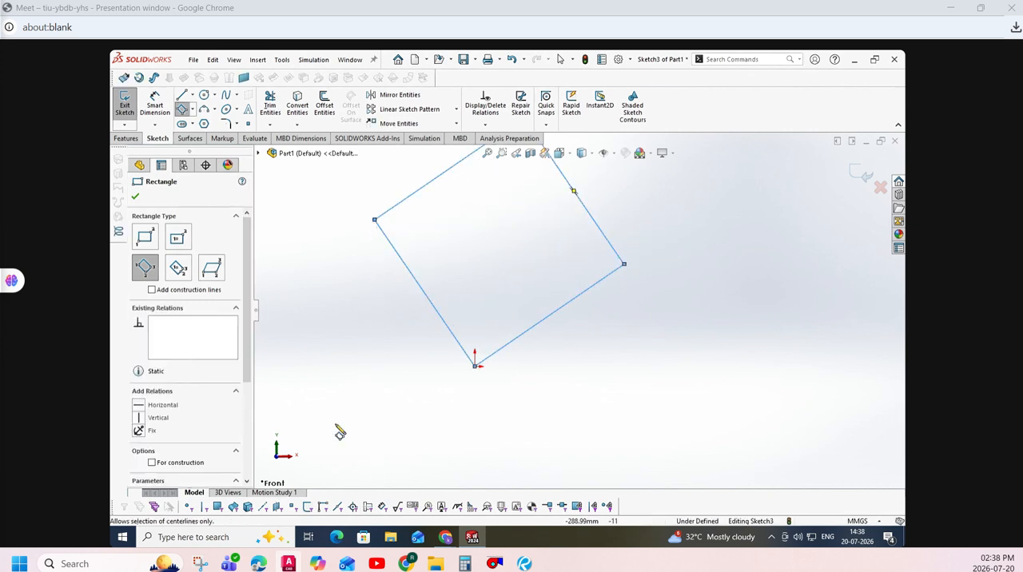
# - Sketch a tilted 3 point center rectangle below the first one on the positive X side, its corners about 176 mm from its centre
pyautogui.click(192, 112)
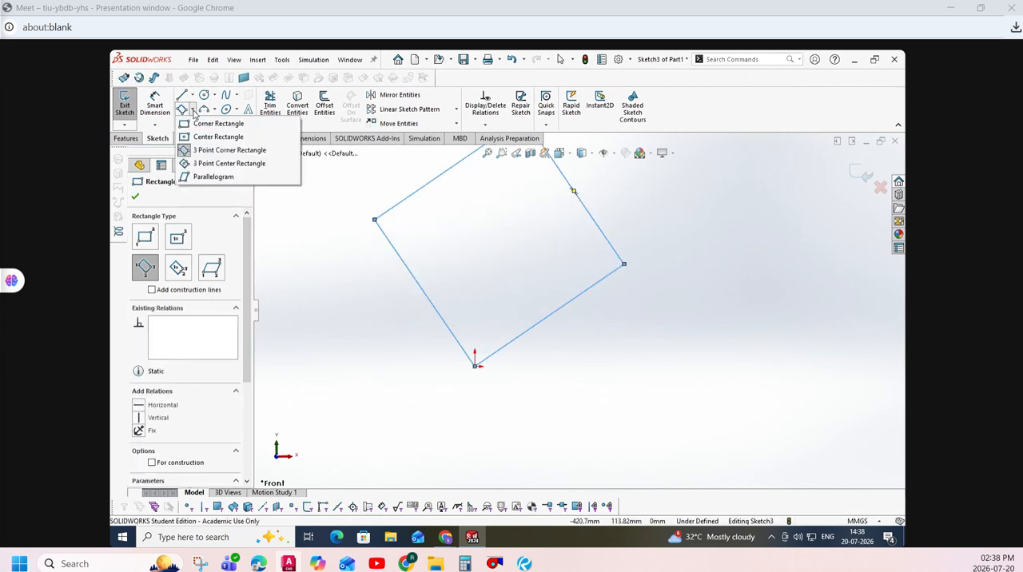
pyautogui.click(220, 163)
pyautogui.click(665, 396)
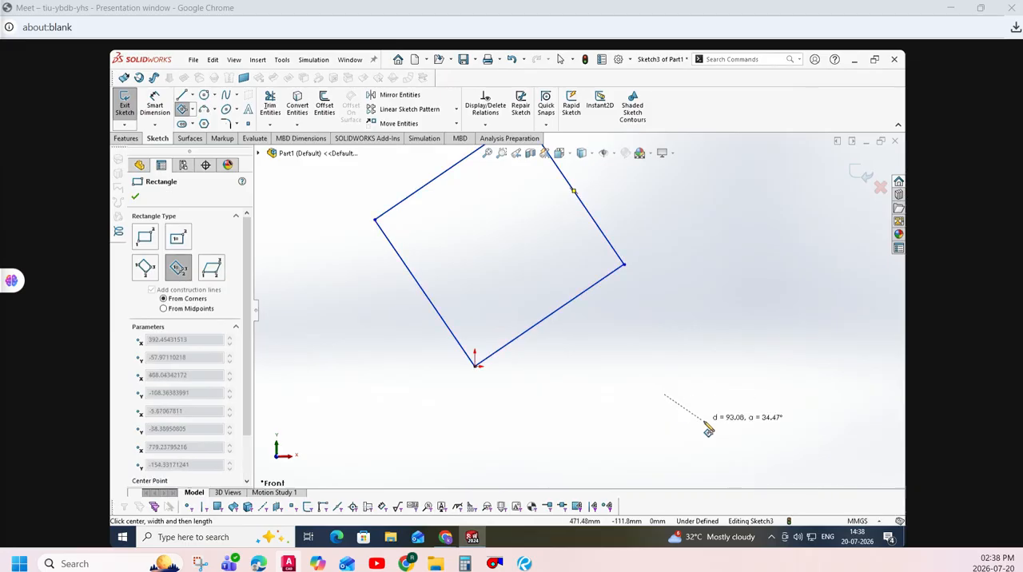
pyautogui.click(720, 433)
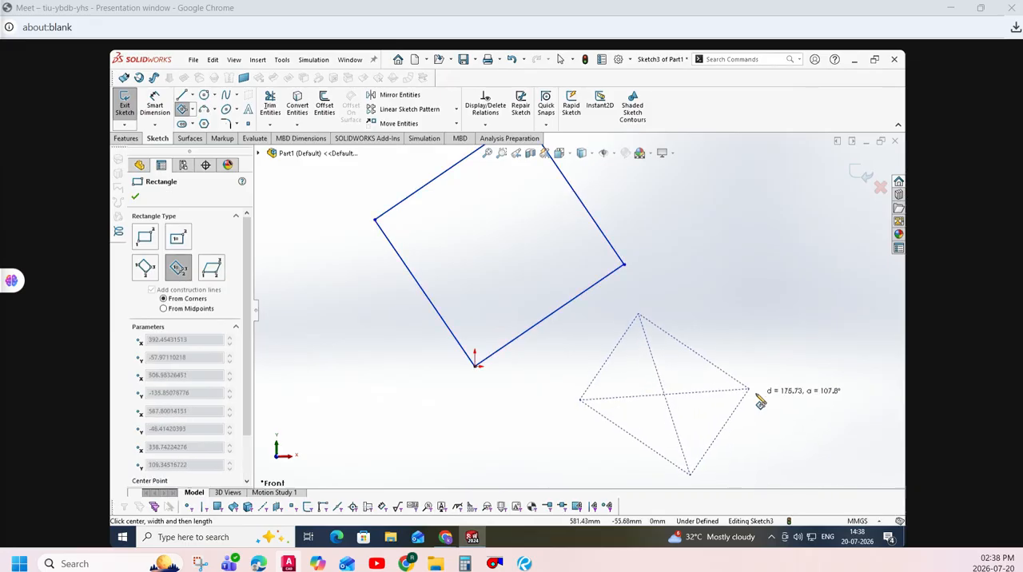
pyautogui.click(759, 402)
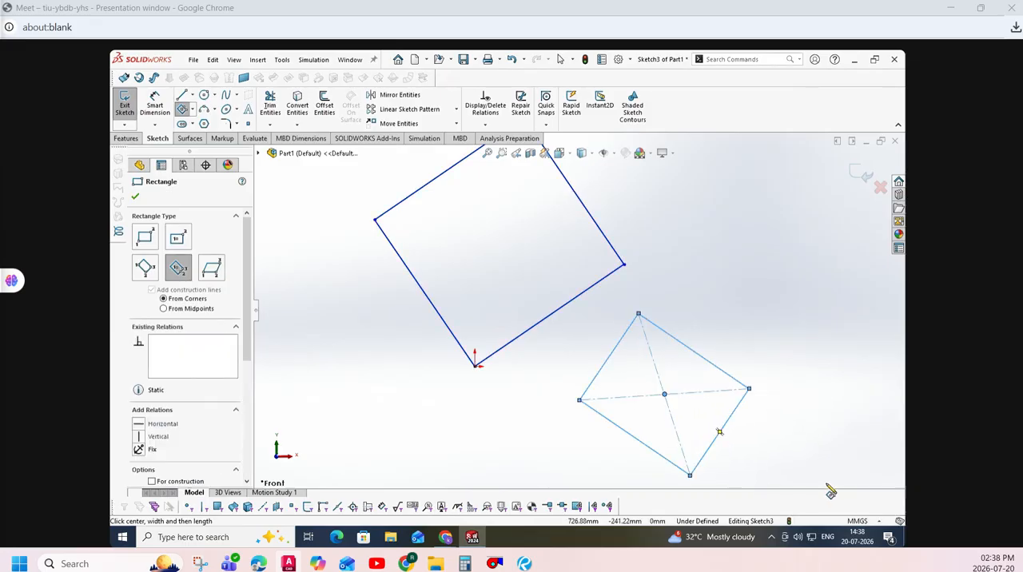
pyautogui.click(133, 198)
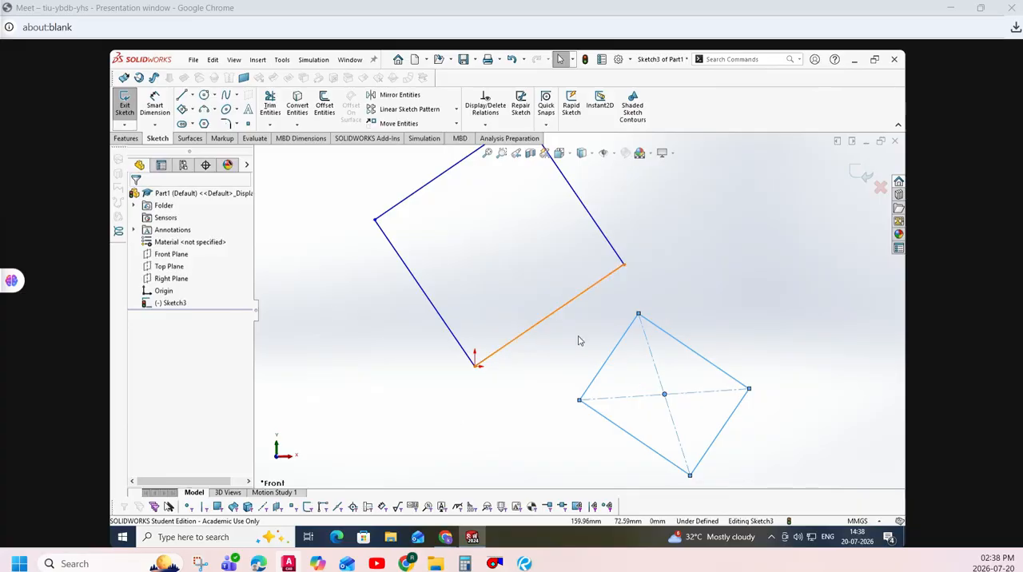
pyautogui.click(587, 306)
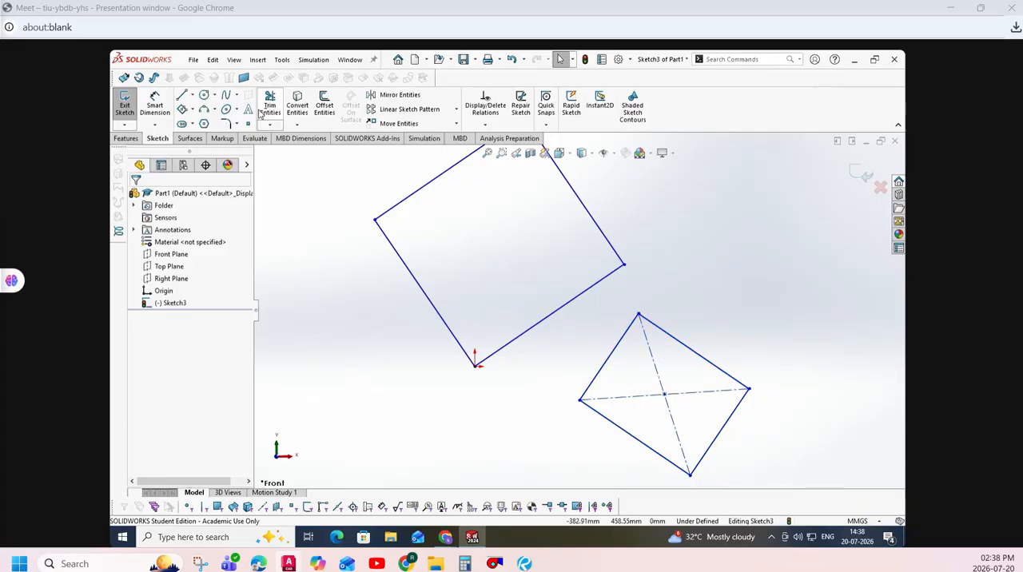
# - Sketch a horizontal construction midpoint line centred on the origin
pyautogui.click(182, 94)
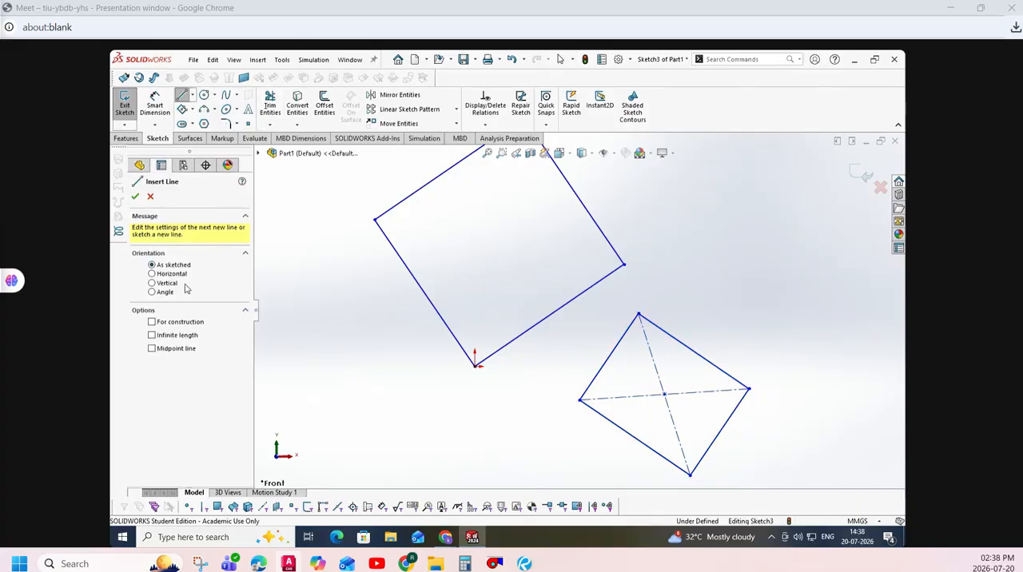
pyautogui.click(170, 323)
pyautogui.click(189, 276)
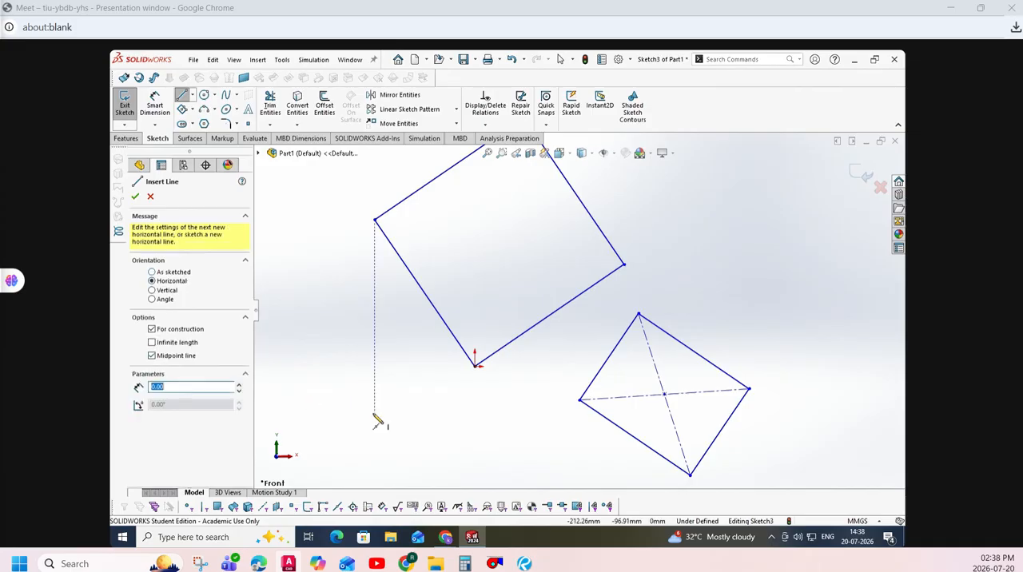
pyautogui.click(475, 367)
pyautogui.click(575, 367)
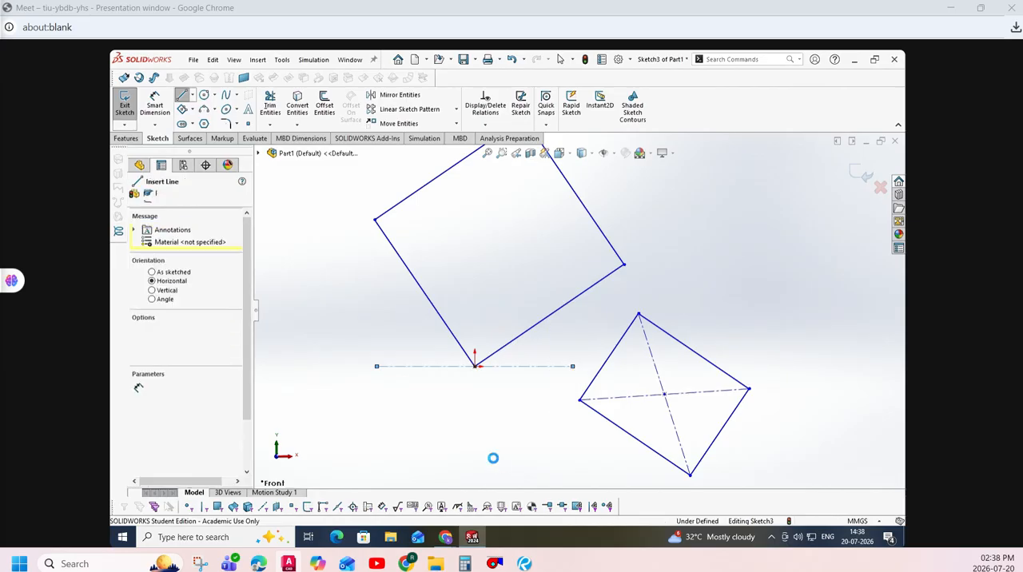
pyautogui.press('Escape')
# - Dimension the angle between the construction line and the large rectangle's lower side on the positive X side as 45°
pyautogui.click(154, 105)
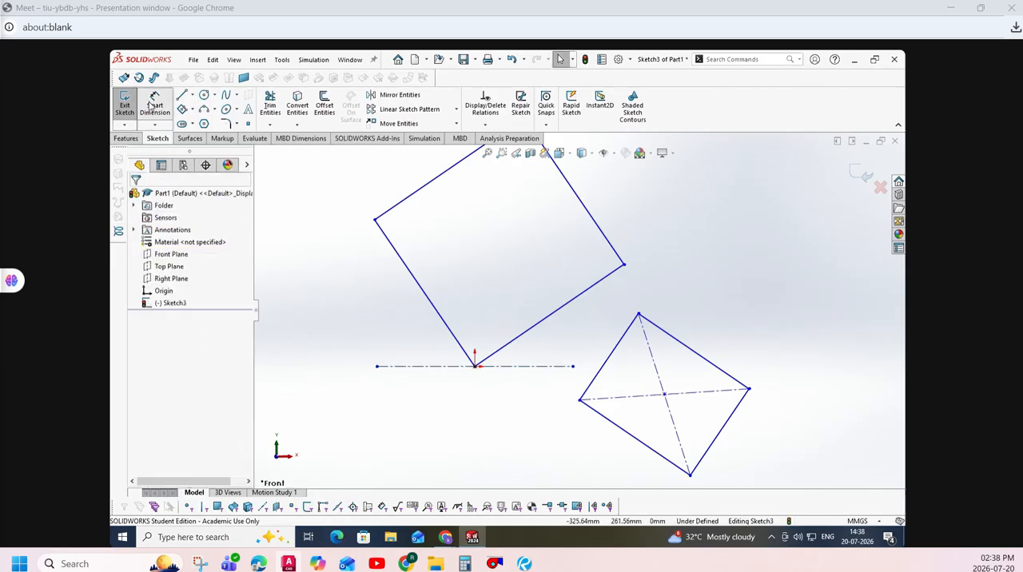
pyautogui.click(519, 367)
pyautogui.click(518, 339)
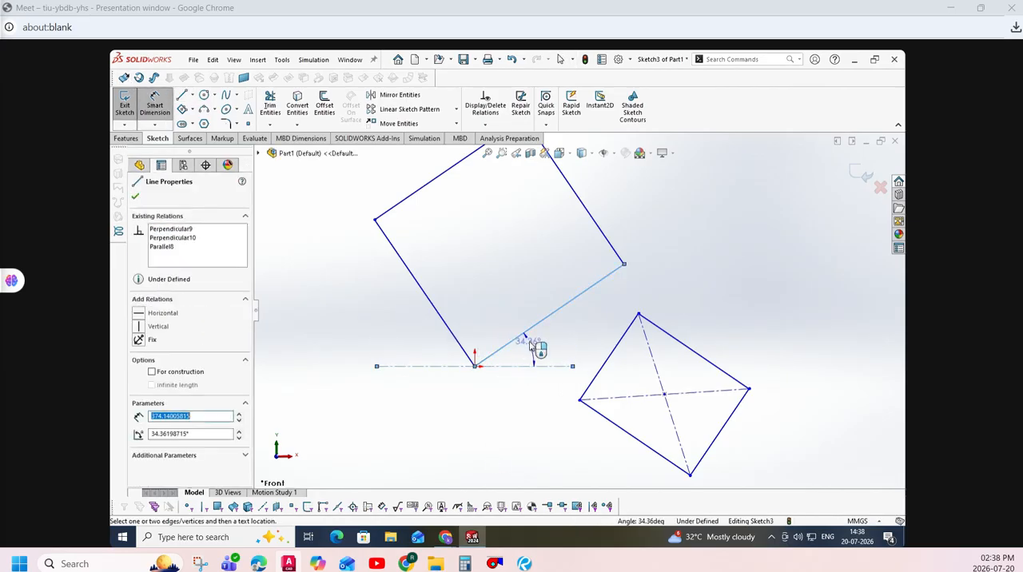
pyautogui.click(659, 435)
pyautogui.write('45')
pyautogui.press('Return')
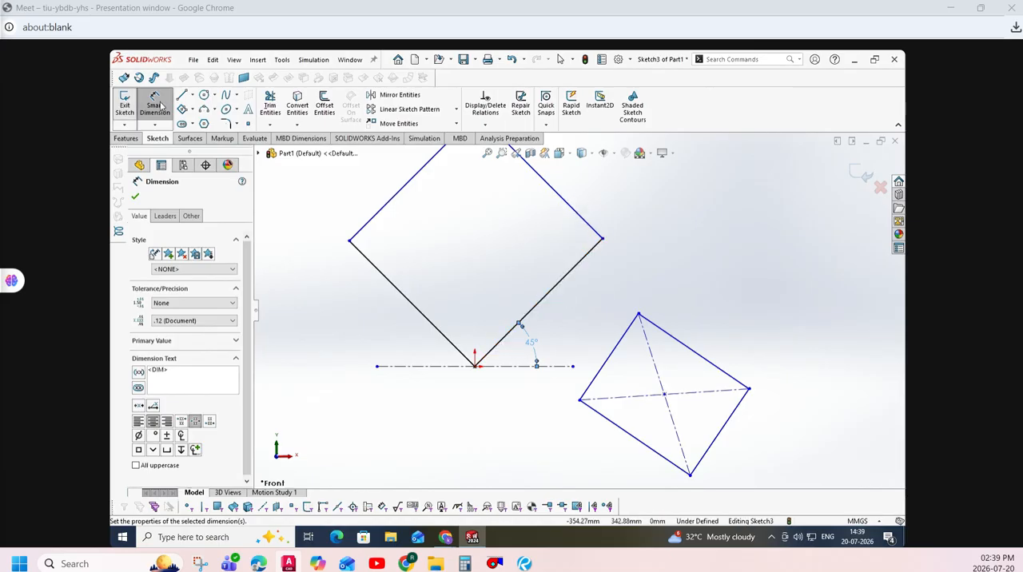
# - Dimension the large tilted rectangle's lower side on the positive X side, running up from the origin, as 320 mm
pyautogui.click(545, 301)
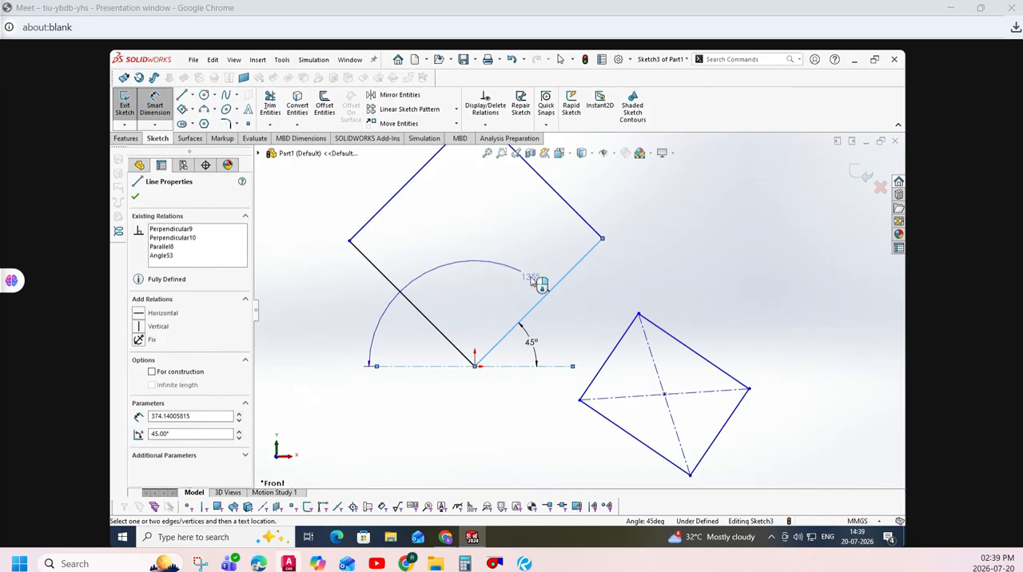
pyautogui.click(553, 287)
pyautogui.click(589, 283)
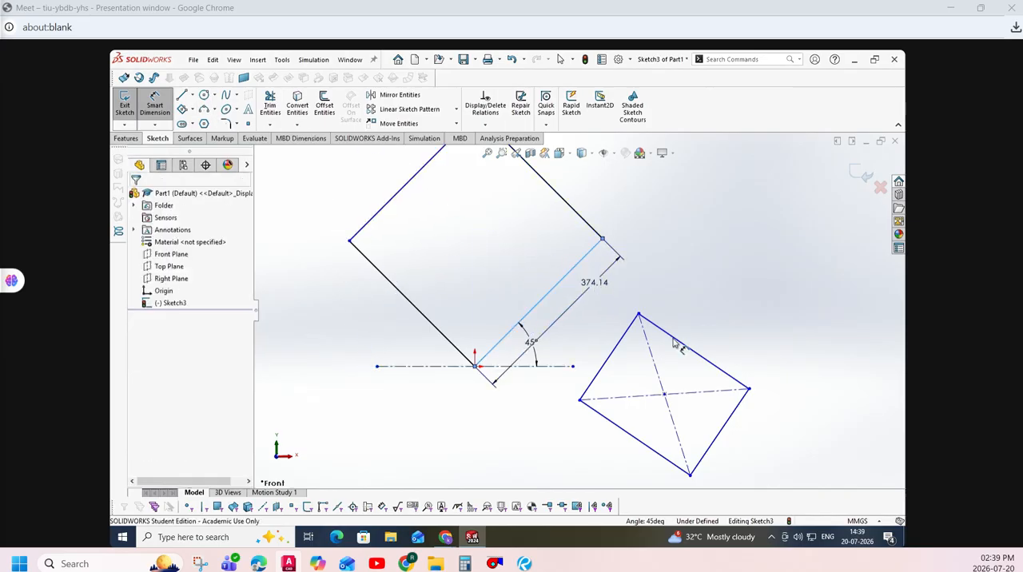
pyautogui.write('320')
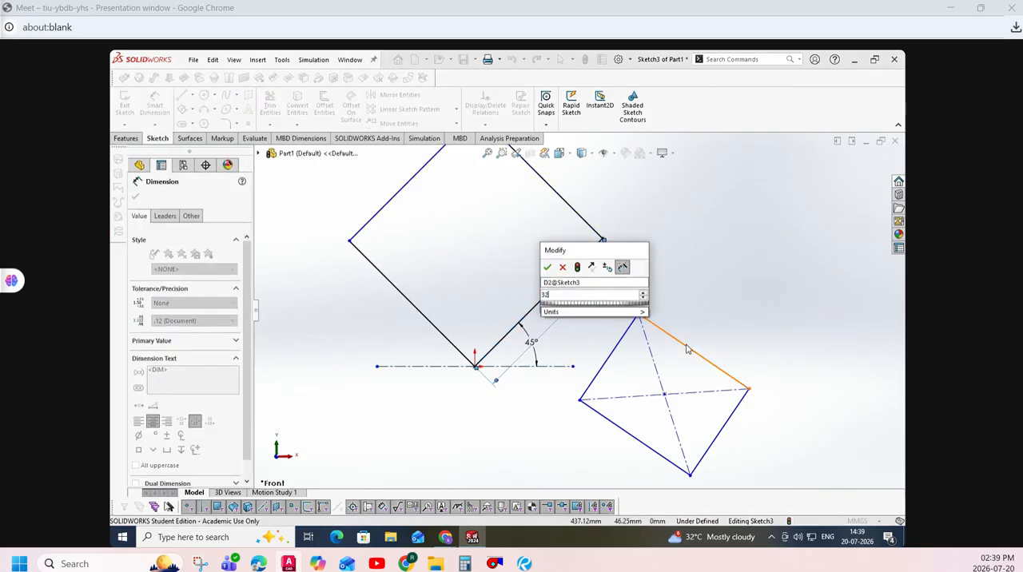
pyautogui.press('Return')
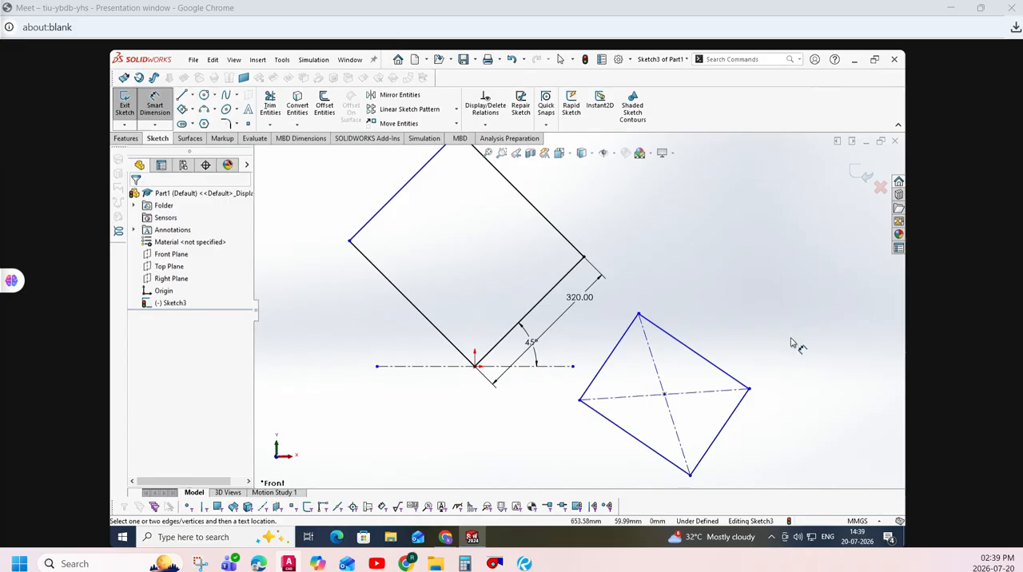
# - Dimension the large rectangle's upper side on the positive X side as 350 mm
pyautogui.click(538, 210)
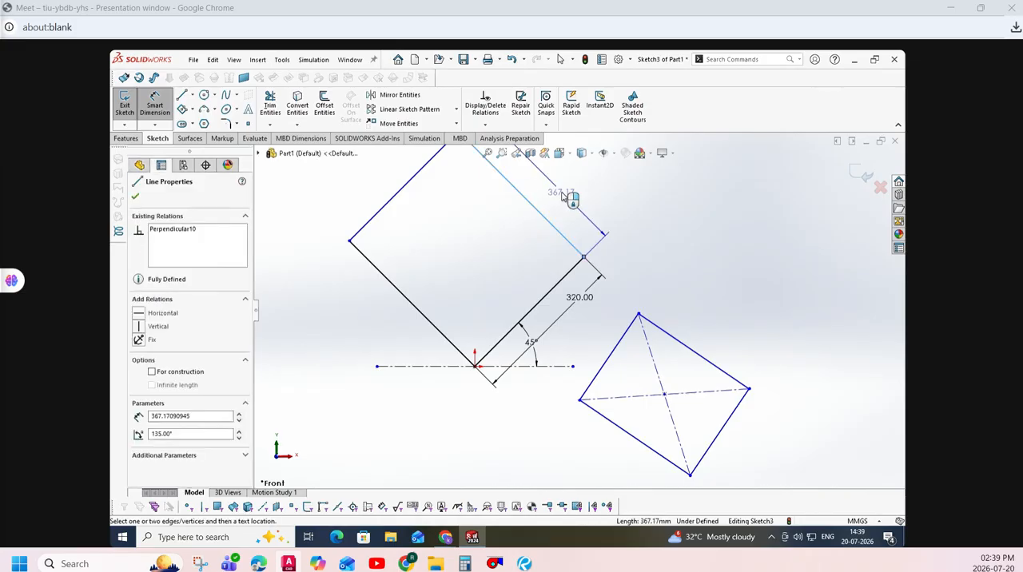
pyautogui.click(566, 196)
pyautogui.write('350')
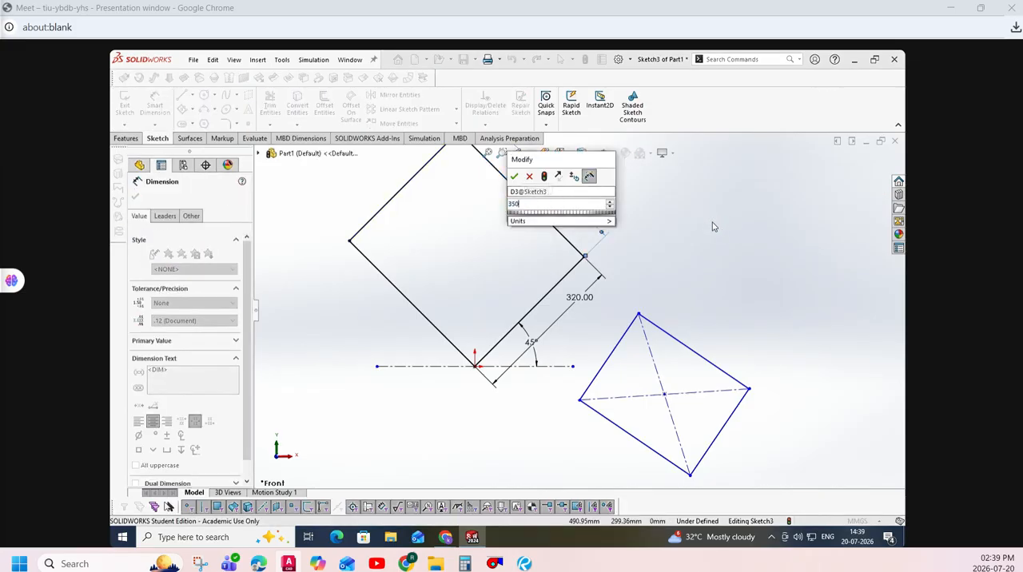
pyautogui.press('Return')
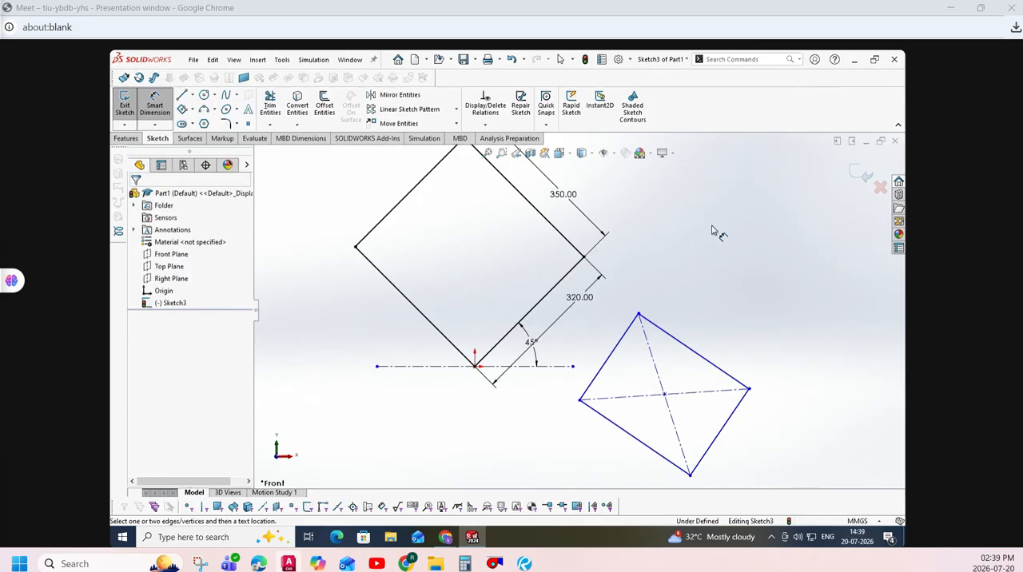
pyautogui.press('Escape')
# - Delete all sketch entities and sketch a parallelogram from the origin, its horizontal base about 329 mm long and its sides leaning towards negative X at about 44°
pyautogui.hotkey('ctrl', 'a')
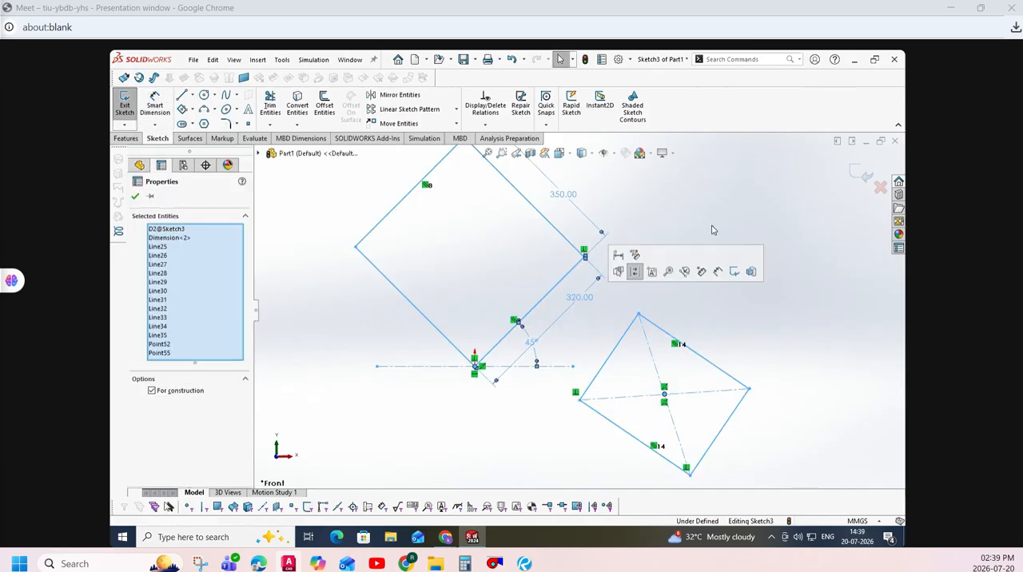
pyautogui.press('Delete')
pyautogui.click(192, 111)
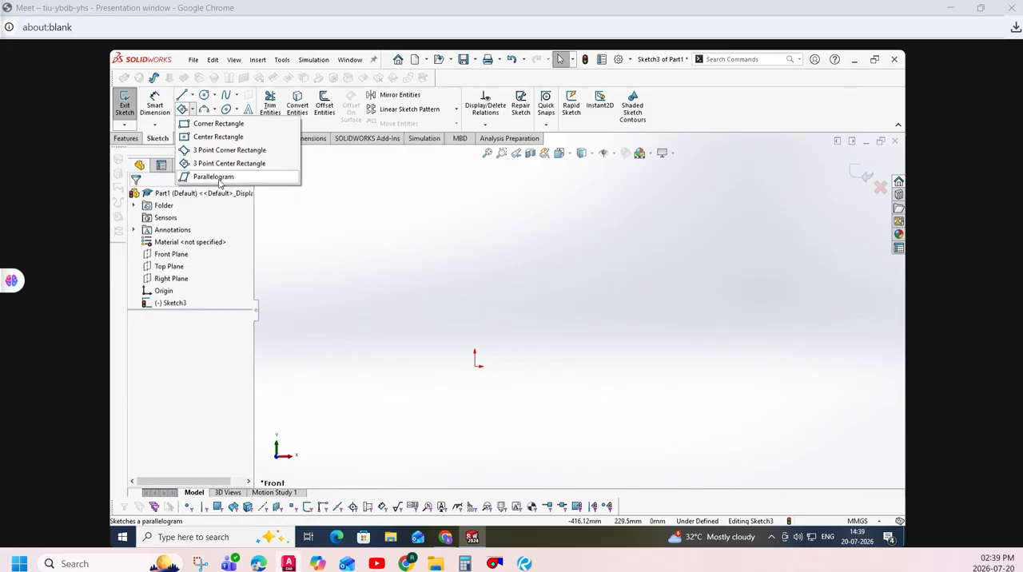
pyautogui.click(219, 176)
pyautogui.click(477, 366)
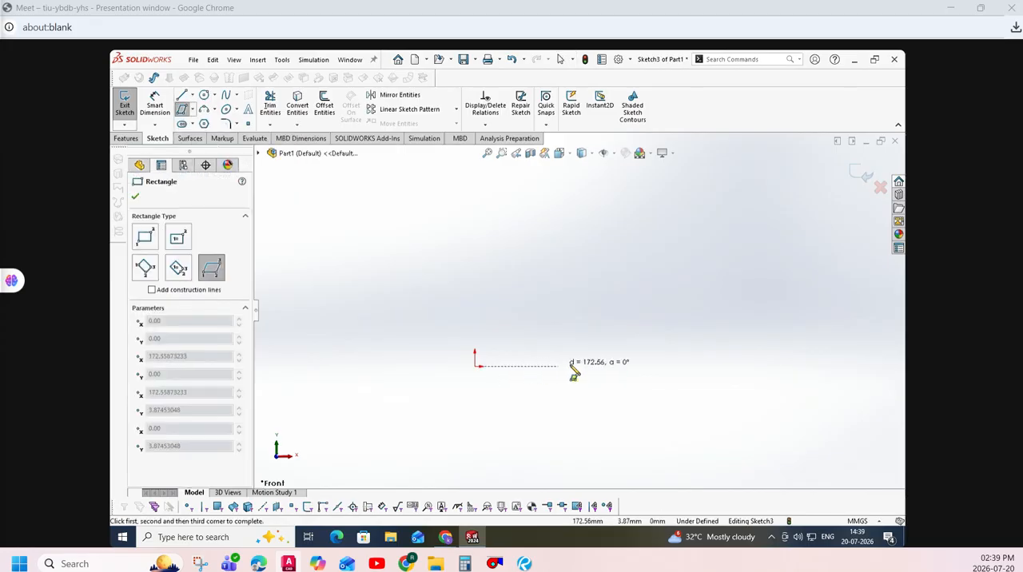
pyautogui.click(634, 366)
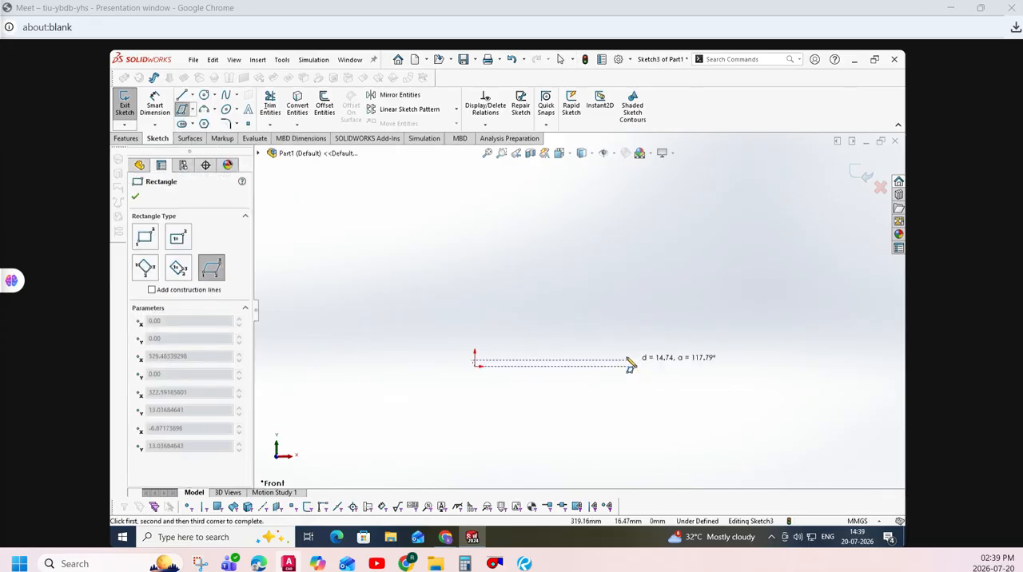
pyautogui.click(527, 264)
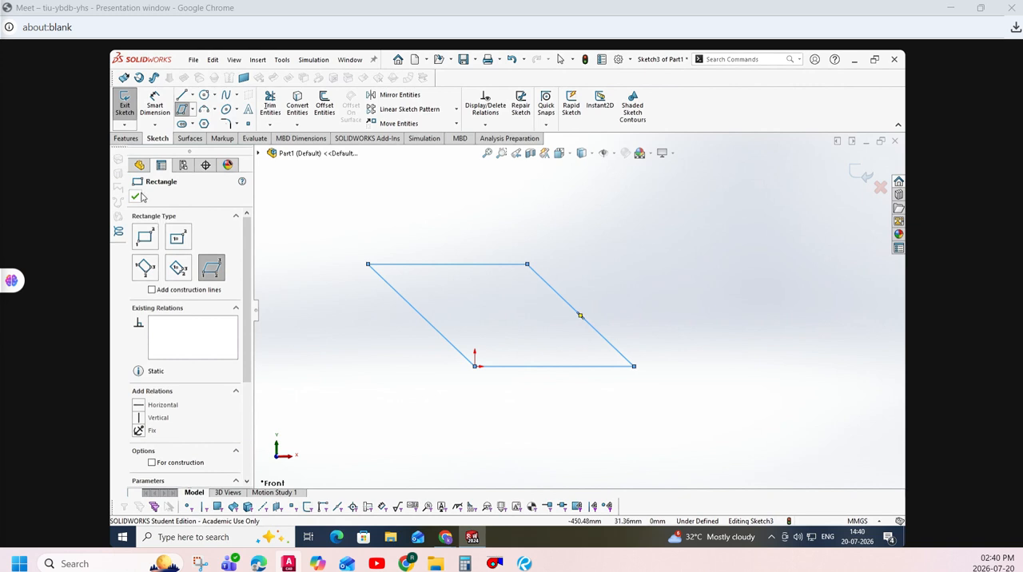
pyautogui.click(135, 196)
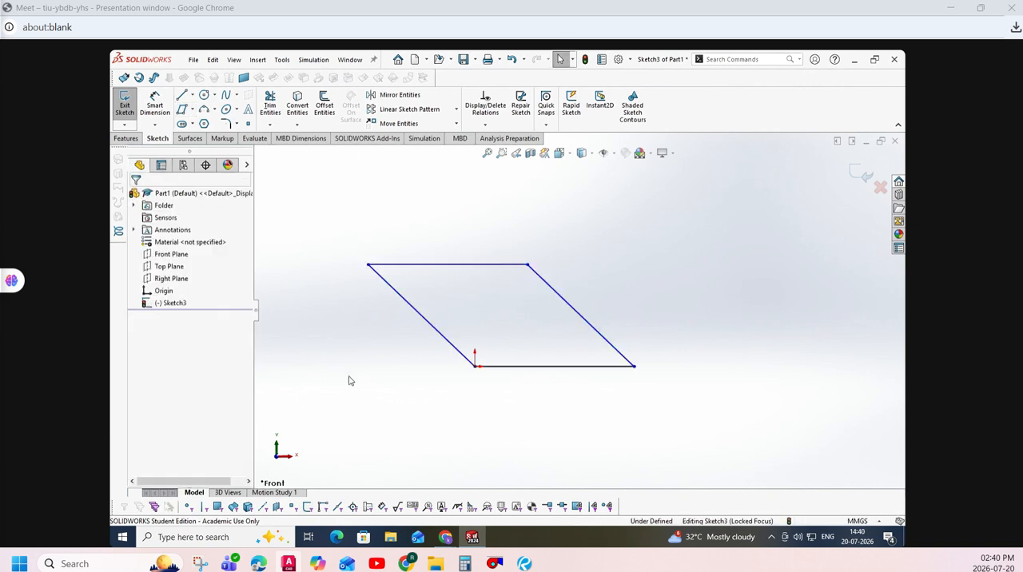
# - Dimension the angle between the parallelogram's base and its sloping side on the positive X side as 98°
pyautogui.click(155, 104)
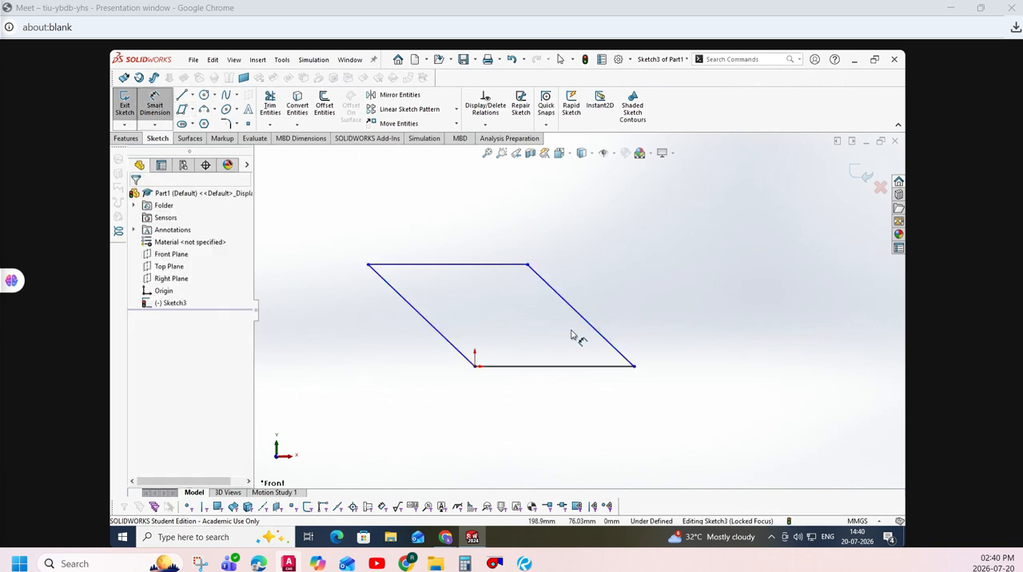
pyautogui.click(585, 326)
pyautogui.click(584, 367)
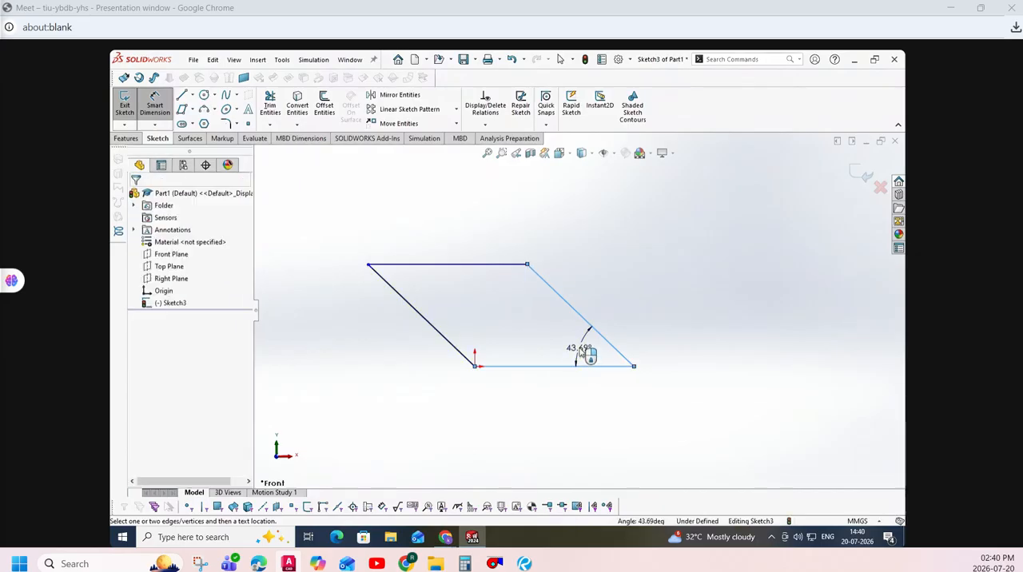
pyautogui.click(582, 348)
pyautogui.write('90')
pyautogui.press('Return')
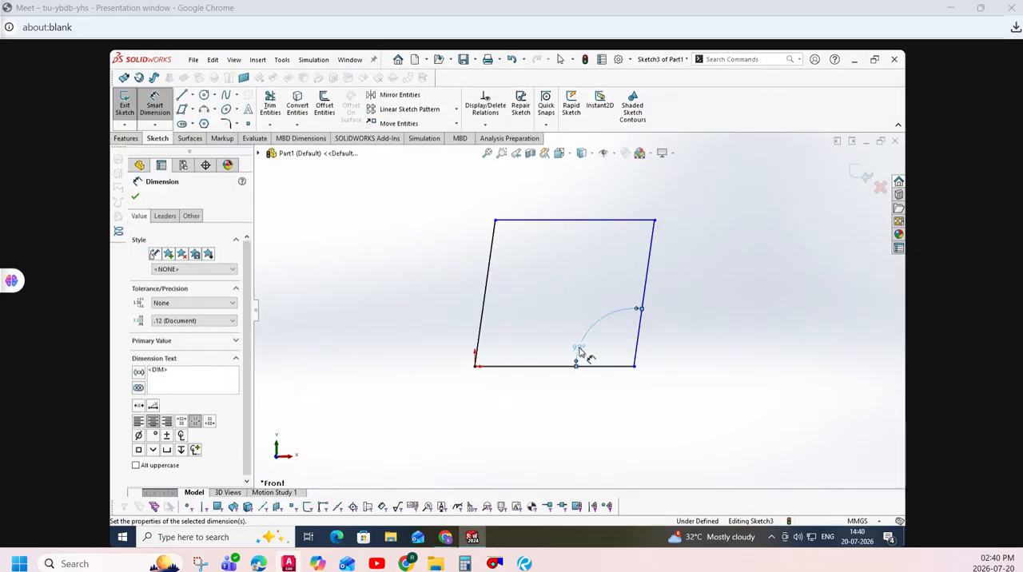
# - Set the parallelogram's angle dimension to 15°
pyautogui.click(579, 351)
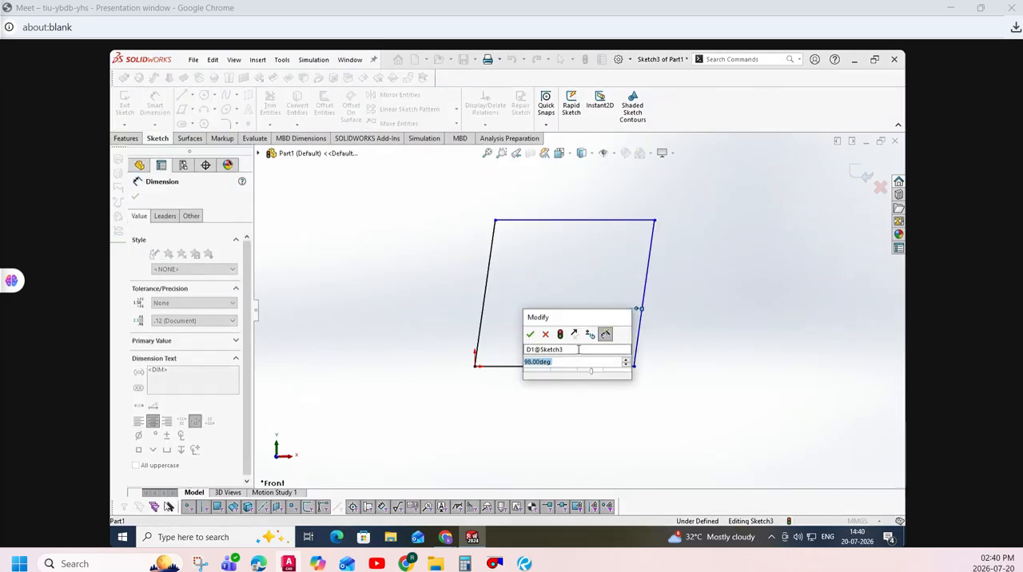
pyautogui.write('15')
pyautogui.press('Return')
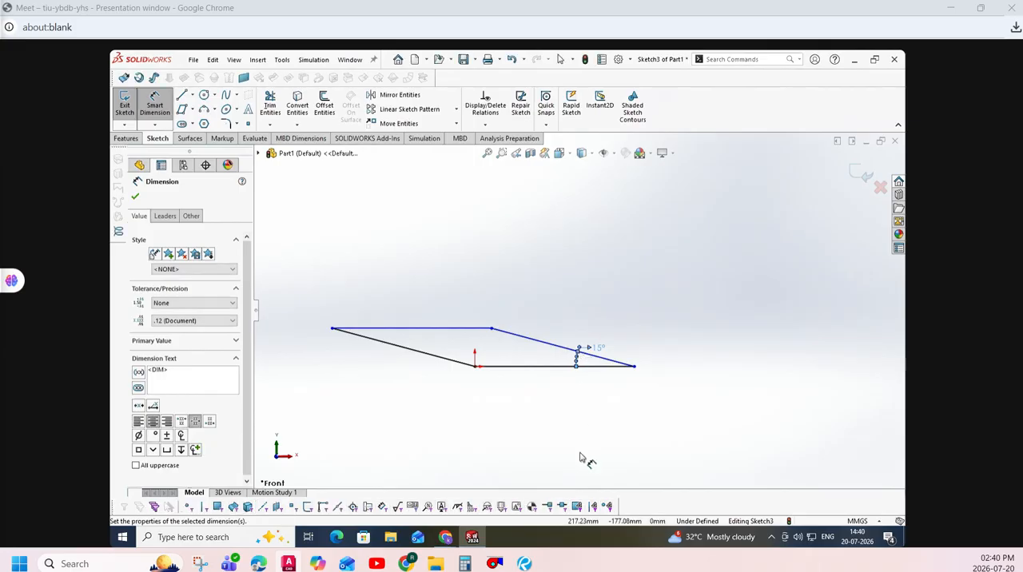
# - Sketch a corner rectangle about 269 mm wide and 175 mm high above the parallelogram on the positive X side
pyautogui.click(190, 109)
pyautogui.click(216, 126)
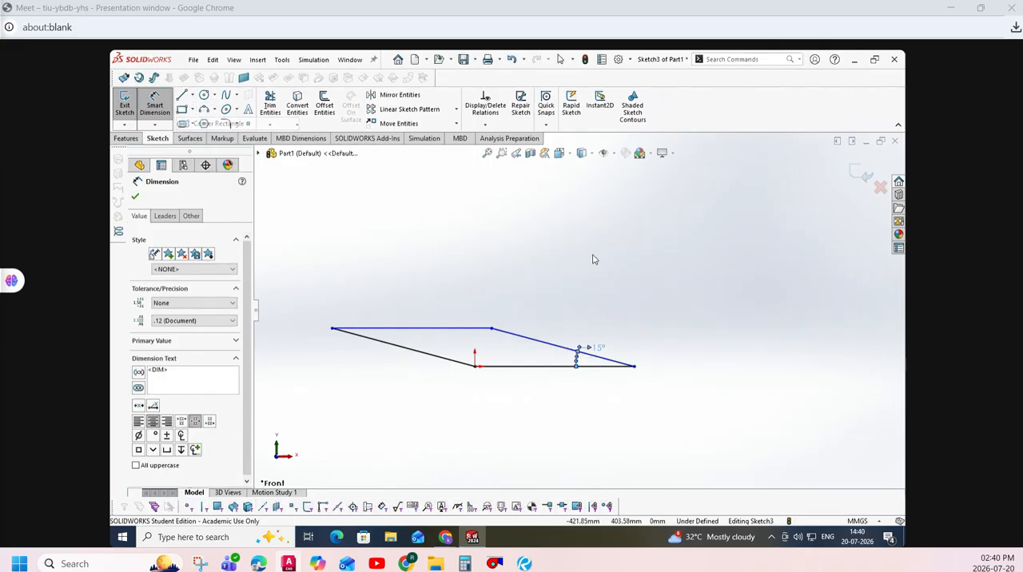
pyautogui.click(593, 278)
pyautogui.click(724, 193)
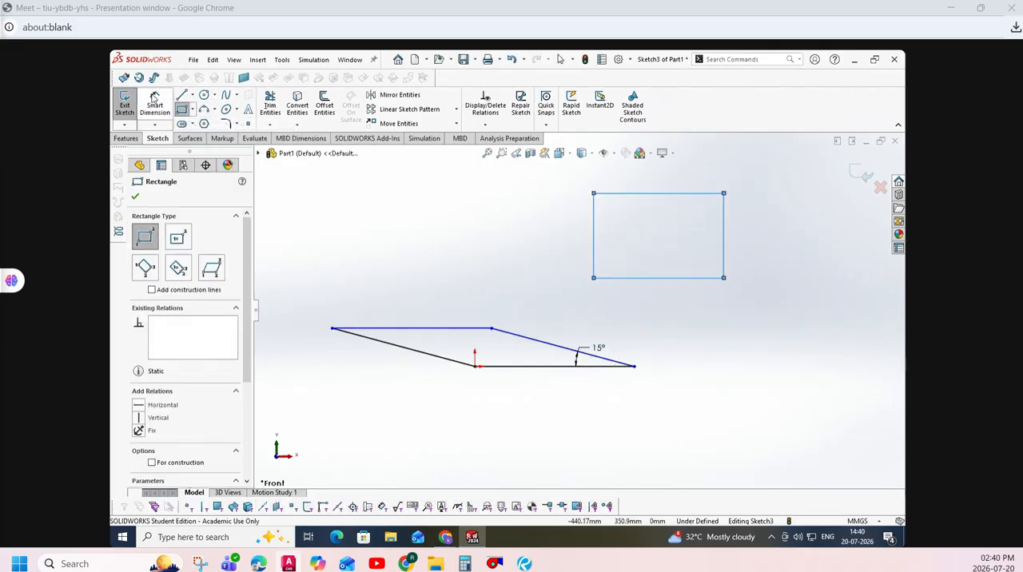
pyautogui.press('Escape')
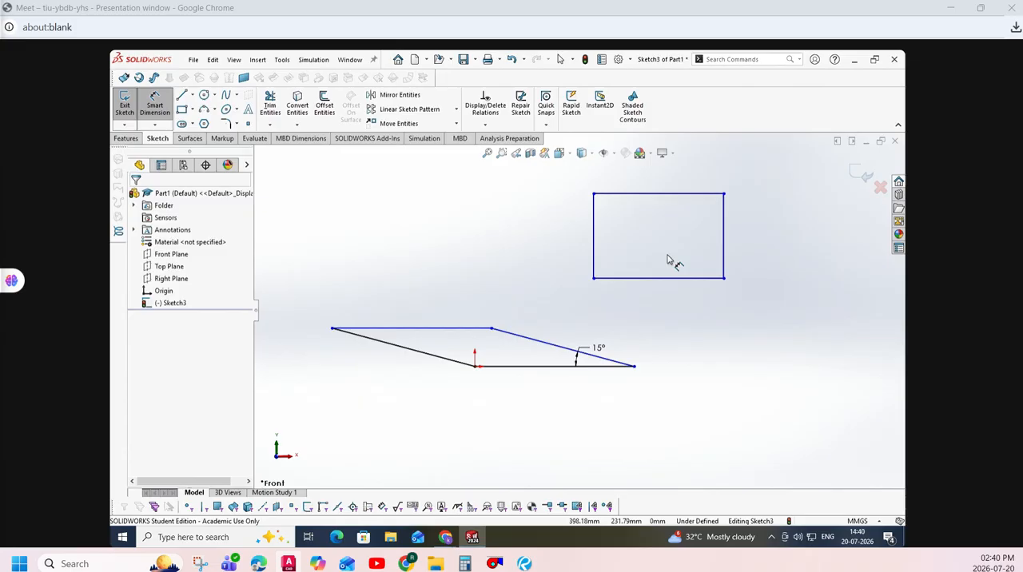
# - Add a driven angle dimension between the rectangle's lower side and its vertical side farther from the origin
pyautogui.click(725, 238)
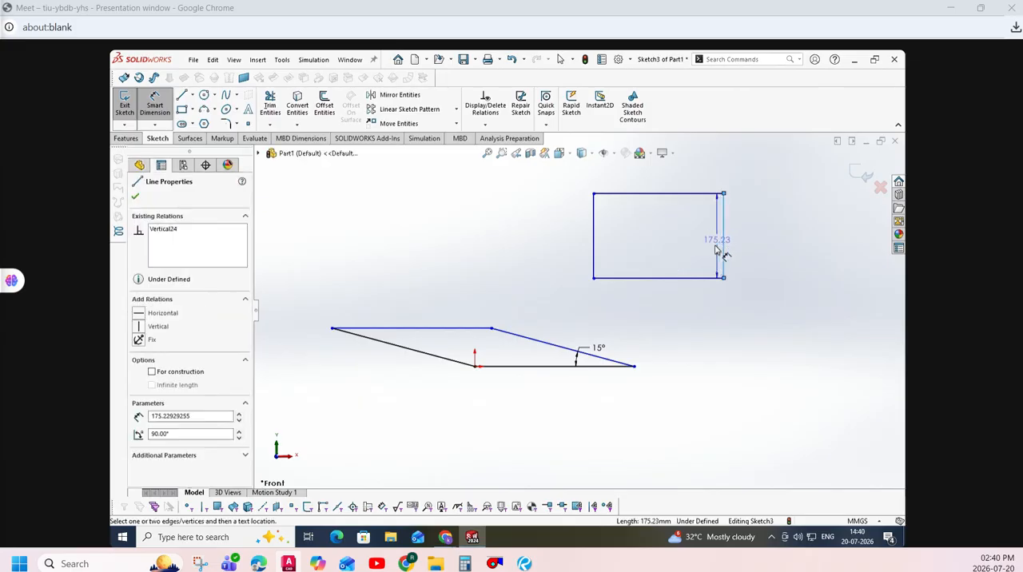
pyautogui.click(685, 278)
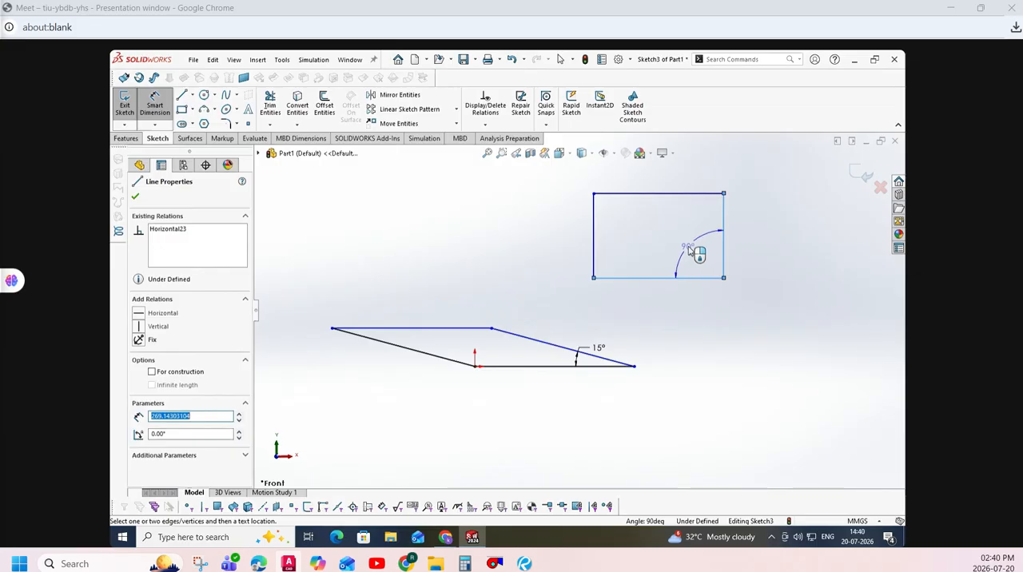
pyautogui.click(690, 250)
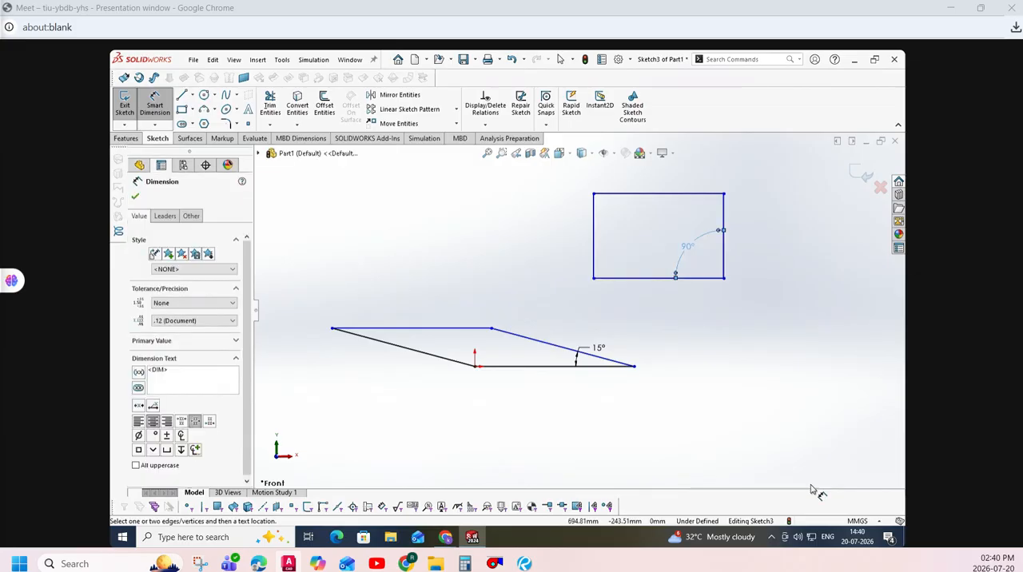
pyautogui.click(136, 183)
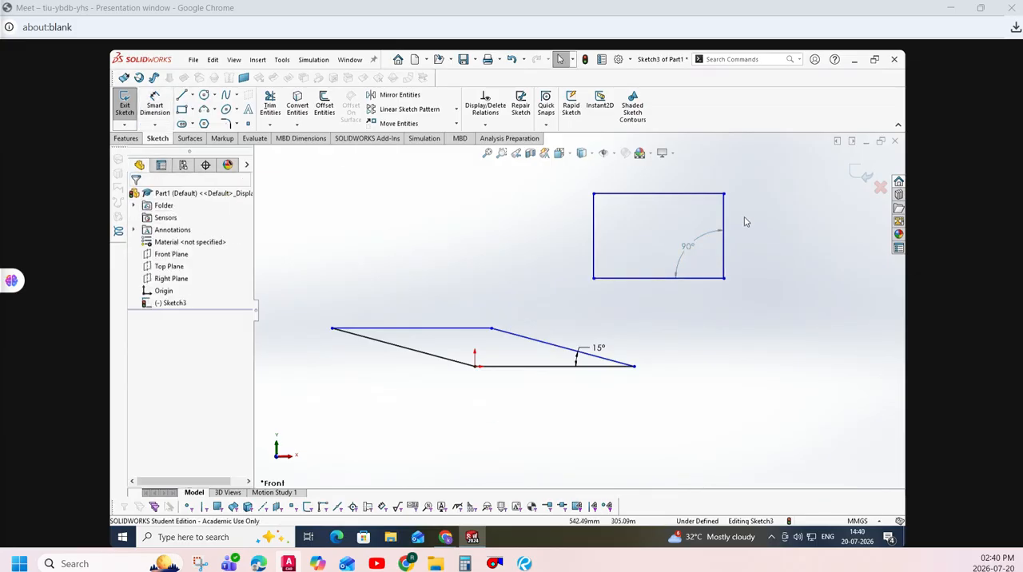
# - Try to edit the value of the rectangle's driven angle dimension
pyautogui.doubleClick(686, 247)
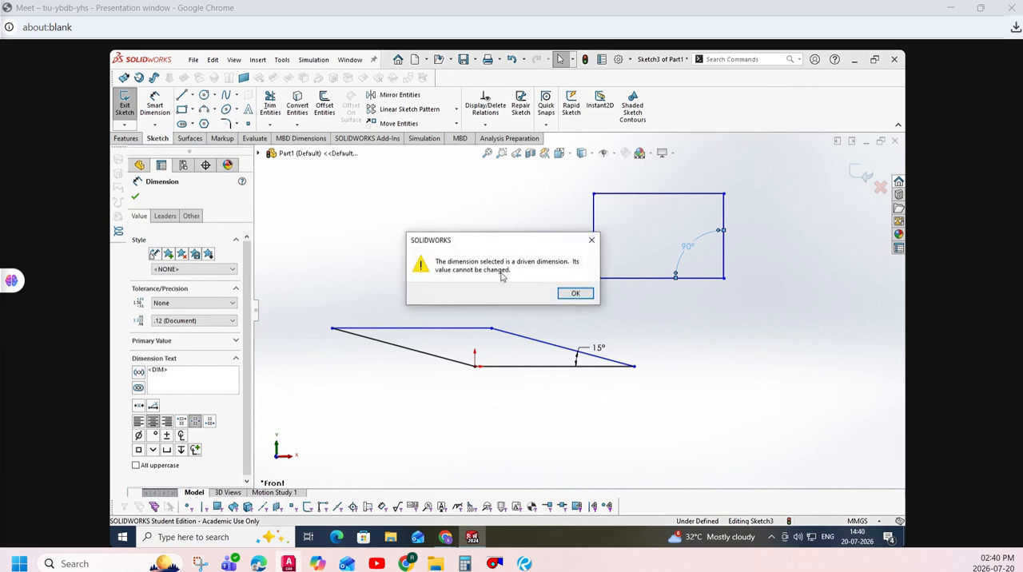
pyautogui.click(574, 294)
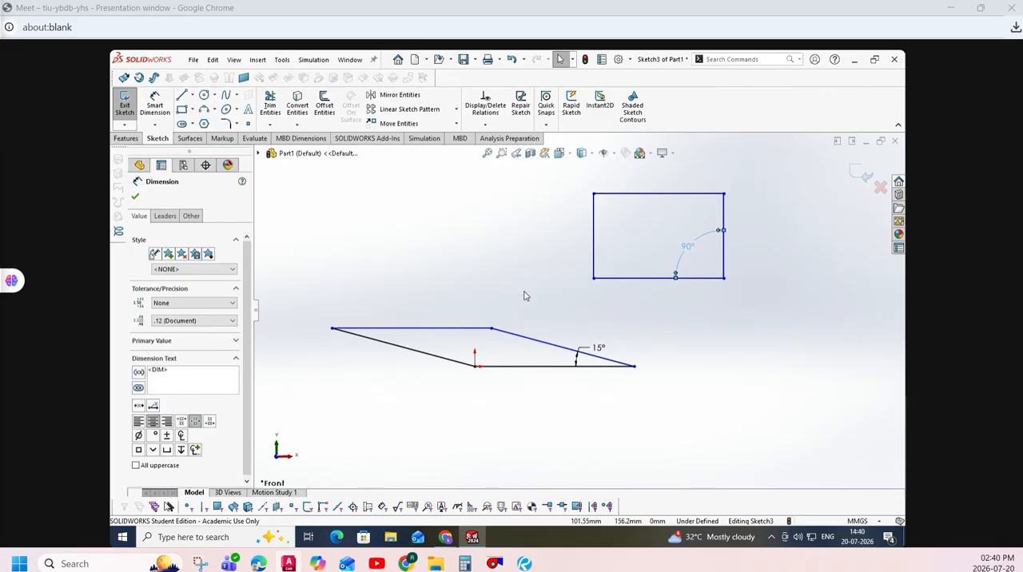
pyautogui.press('Escape')
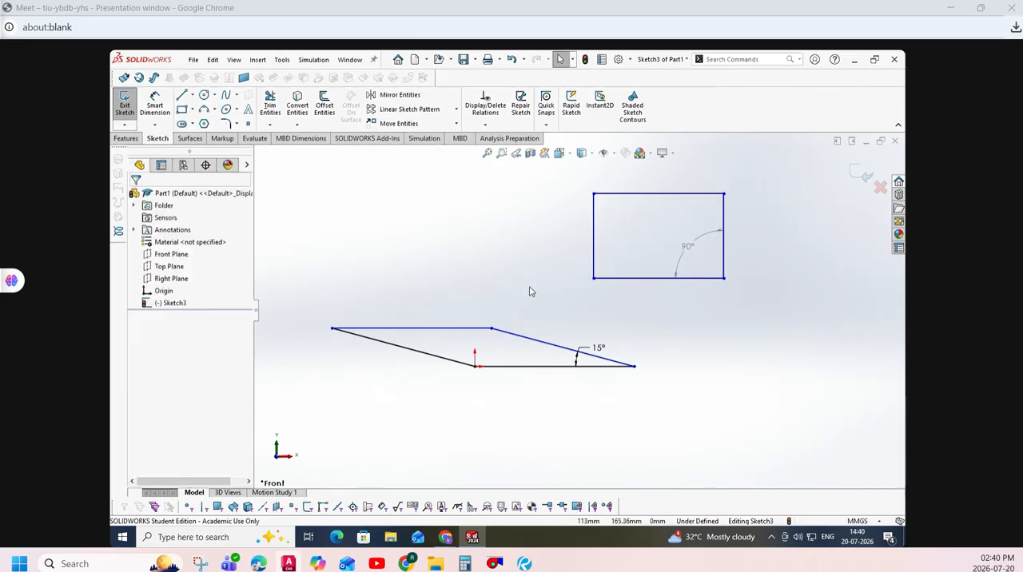
# - Delete the parallelogram and rectangle, and sketch a corner rectangle from the origin, about 257 mm wide and 241 mm high
pyautogui.moveTo(292, 333); pyautogui.dragTo(770, 411)
pyautogui.press('Delete')
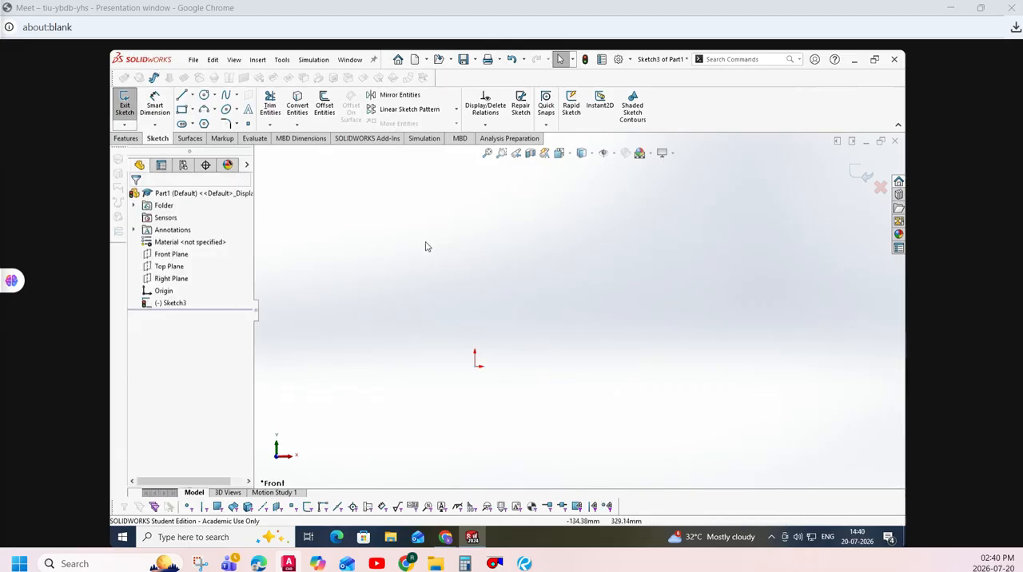
pyautogui.click(192, 110)
pyautogui.click(200, 126)
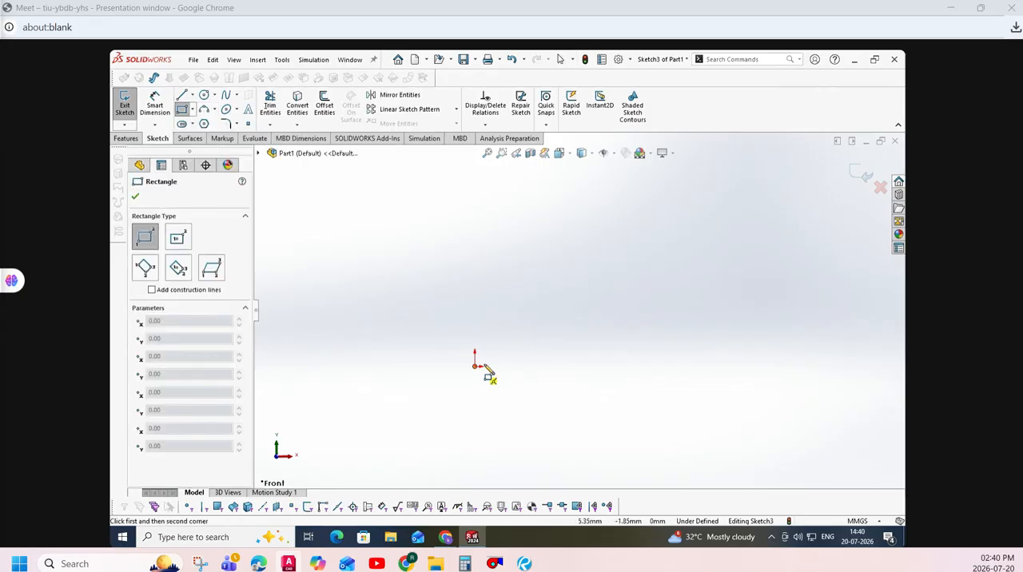
pyautogui.click(474, 366)
pyautogui.click(599, 250)
# - Dimension the rectangle's lower side as 300 mm
pyautogui.click(155, 105)
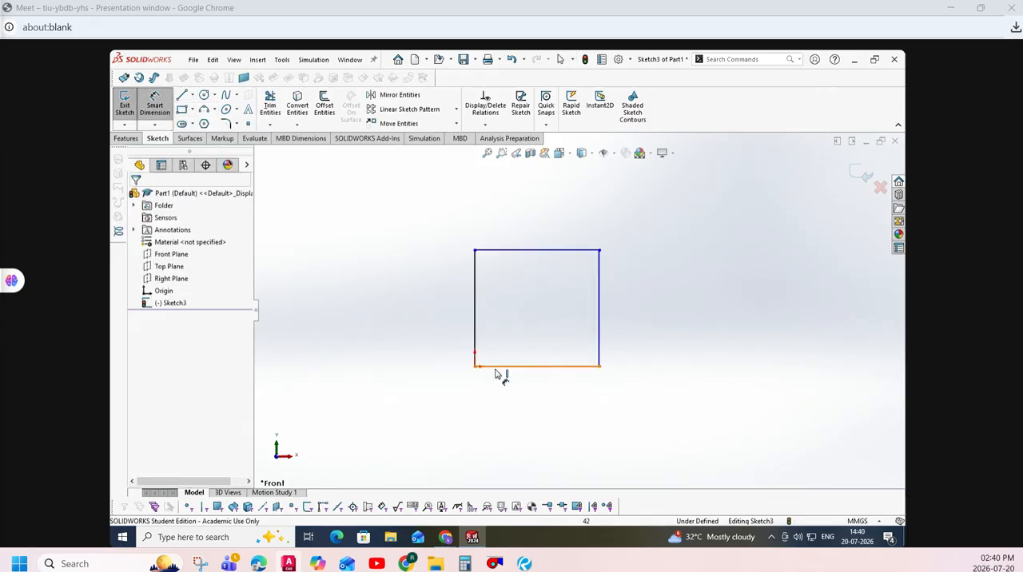
pyautogui.click(497, 367)
pyautogui.click(510, 422)
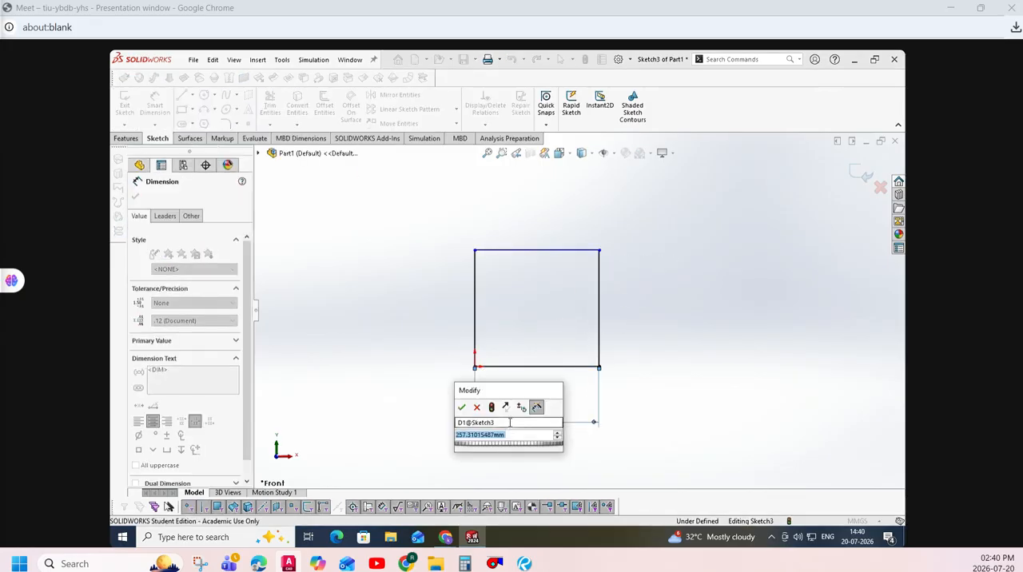
pyautogui.write('300')
pyautogui.press('Return')
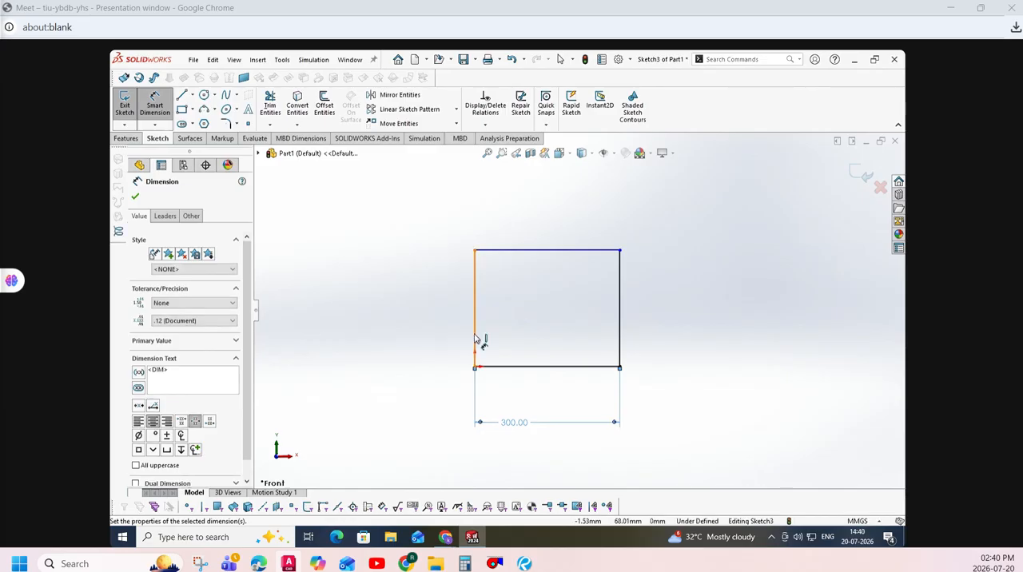
# - Dimension the rectangle's vertical side at the origin as 300 mm and leave dimensioning
pyautogui.click(476, 340)
pyautogui.click(453, 340)
pyautogui.press('Return')
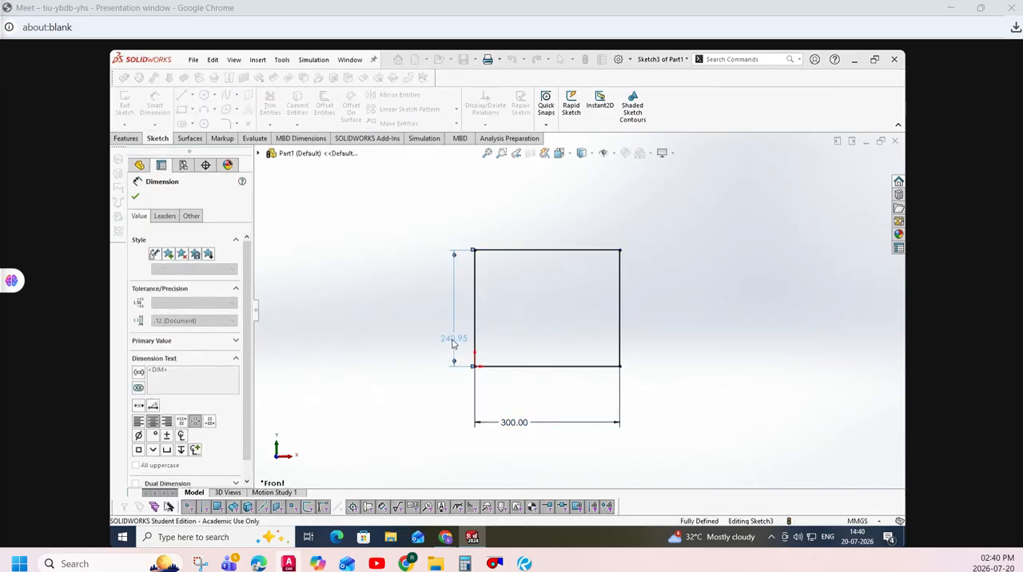
pyautogui.press('Escape')
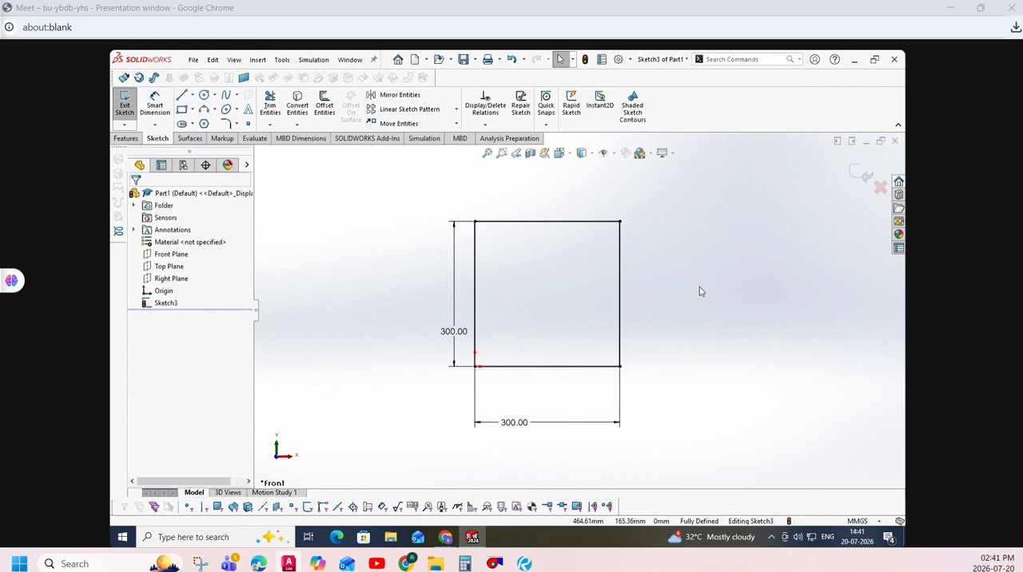
# - Fillet the square's upper-right corner with a 120 mm radius, without keeping constrained corners
pyautogui.click(237, 124)
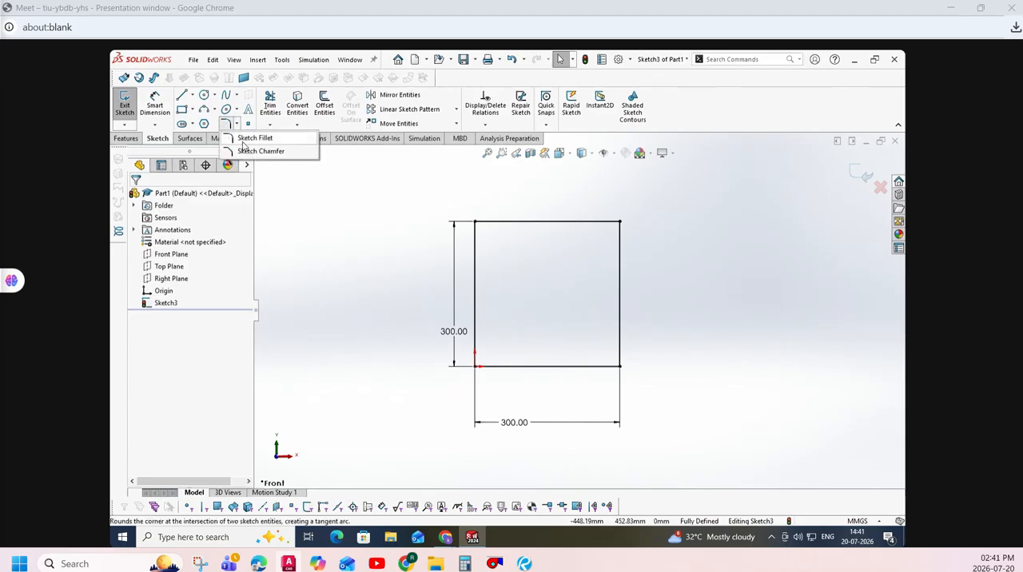
pyautogui.click(244, 142)
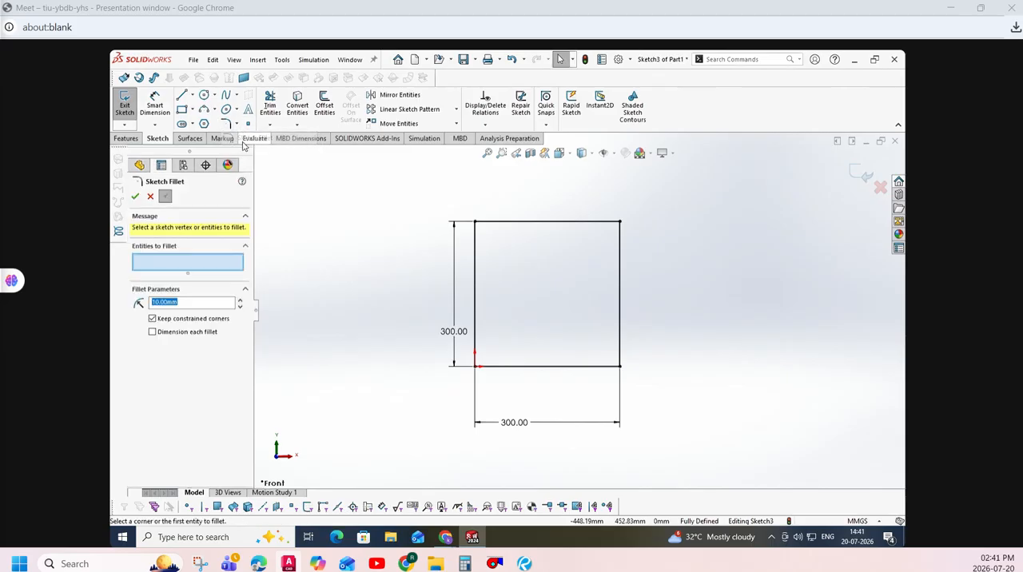
pyautogui.click(203, 304)
pyautogui.moveTo(203, 304); pyautogui.dragTo(150, 304)
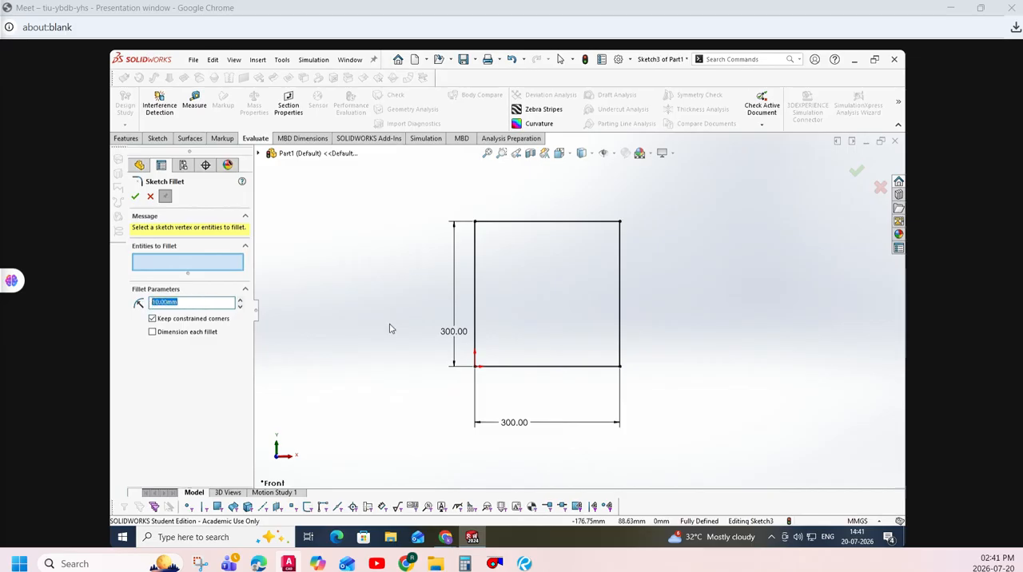
pyautogui.write('12')
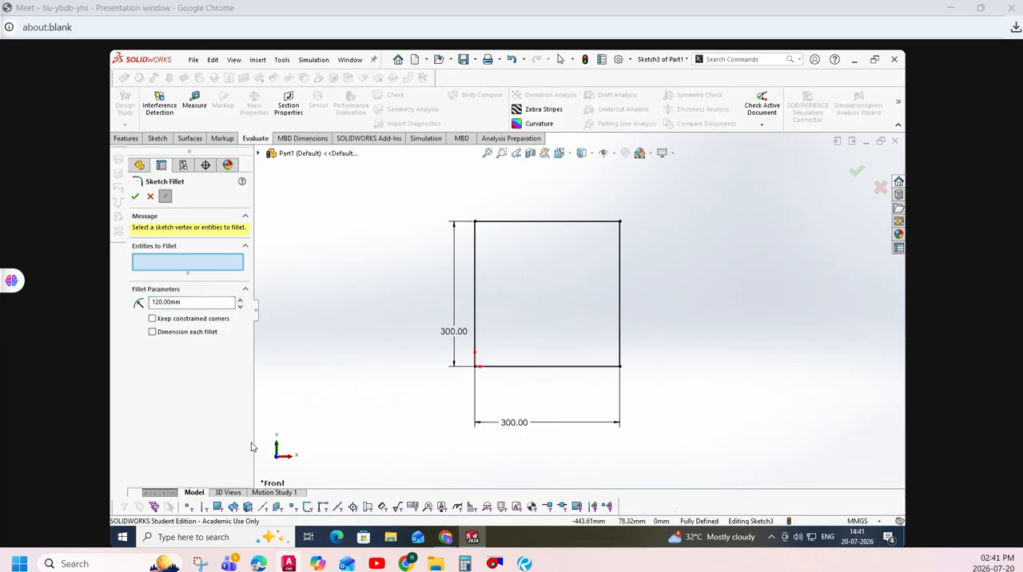
pyautogui.click(611, 226)
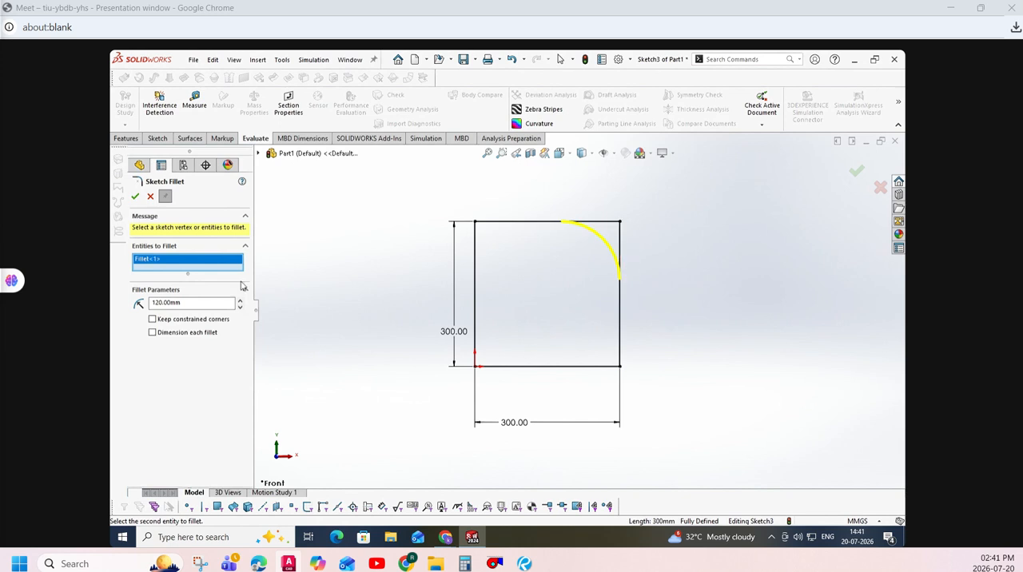
pyautogui.click(135, 196)
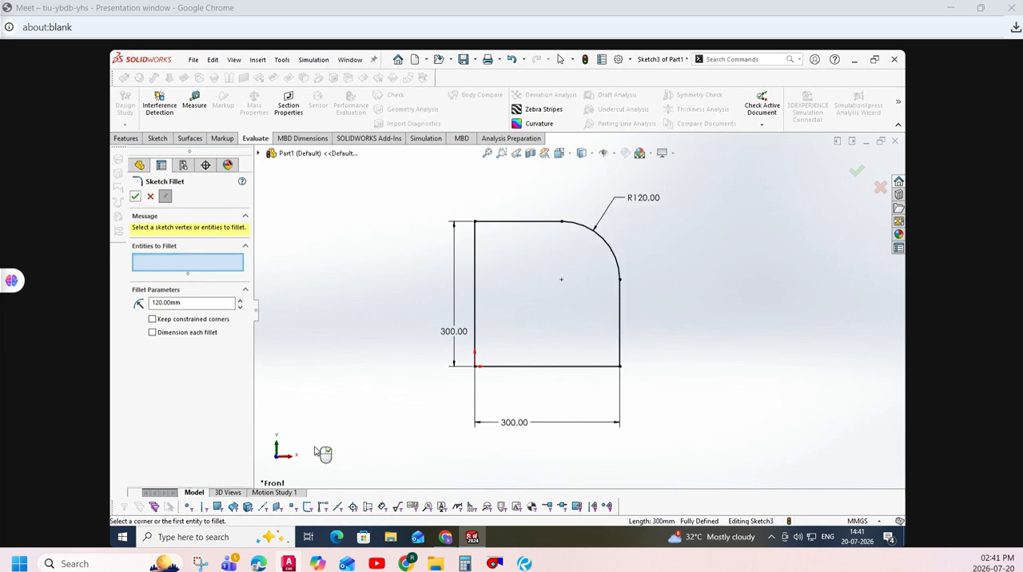
# - Fillet the square's upper-left corner with a 120 mm radius, keeping constrained corners, and end the Sketch Fillet command
pyautogui.click(205, 320)
pyautogui.click(488, 221)
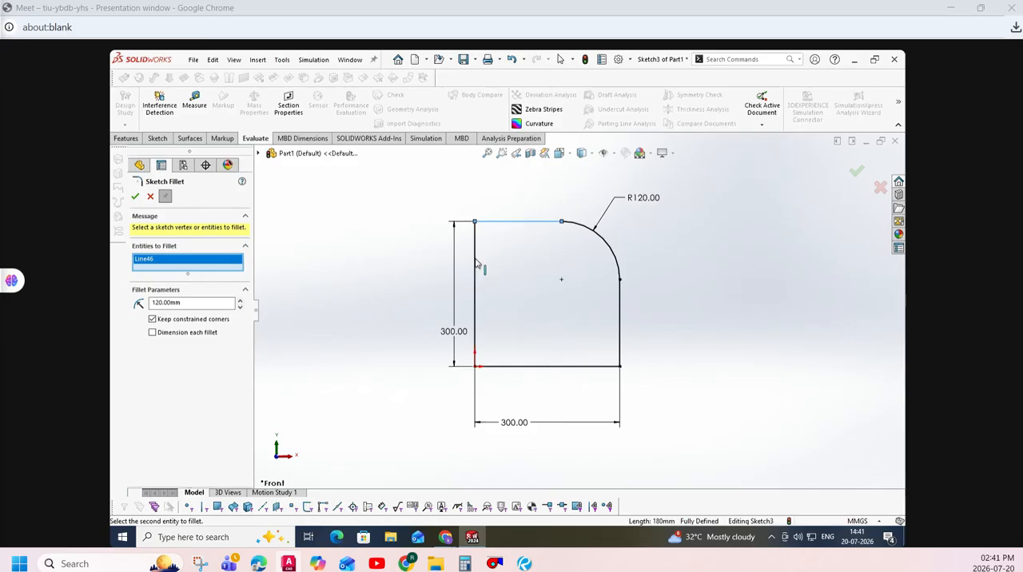
pyautogui.click(475, 260)
pyautogui.click(135, 197)
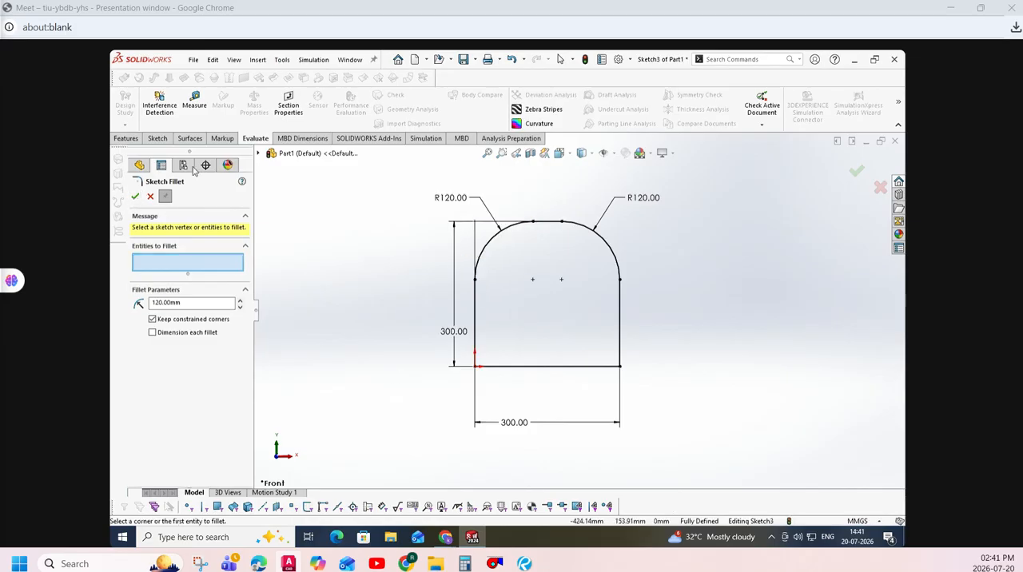
pyautogui.click(149, 196)
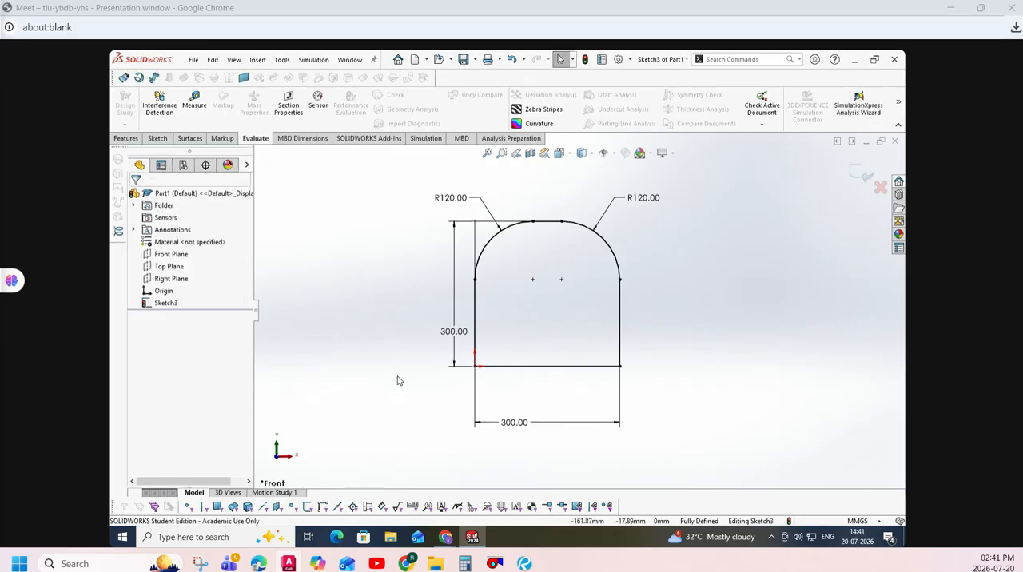
# - Move both fillet radius dimensions outward and set the upper-right fillet's radius to 130 mm
pyautogui.moveTo(485, 206); pyautogui.dragTo(404, 202)
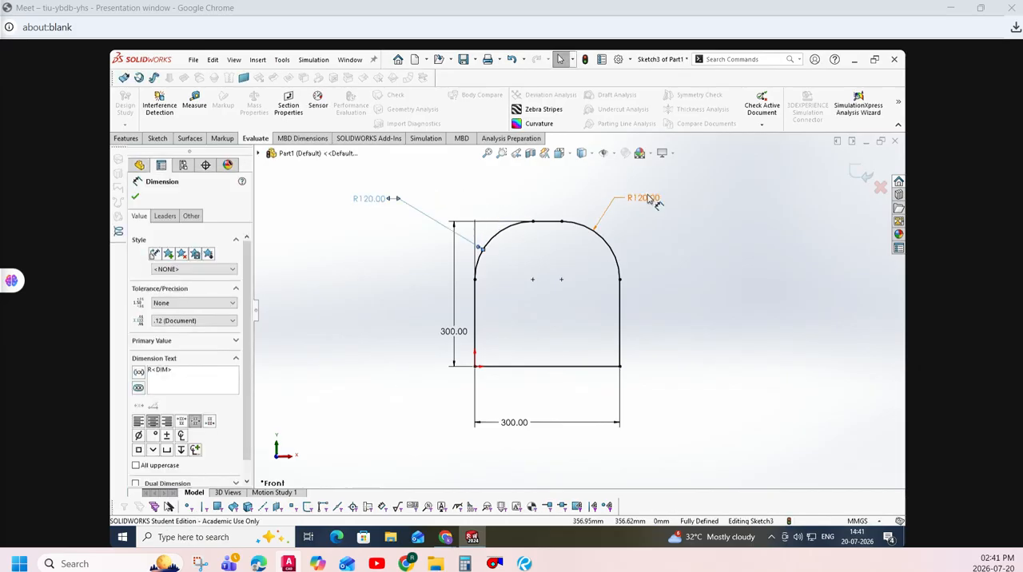
pyautogui.click(699, 217)
pyautogui.write('130')
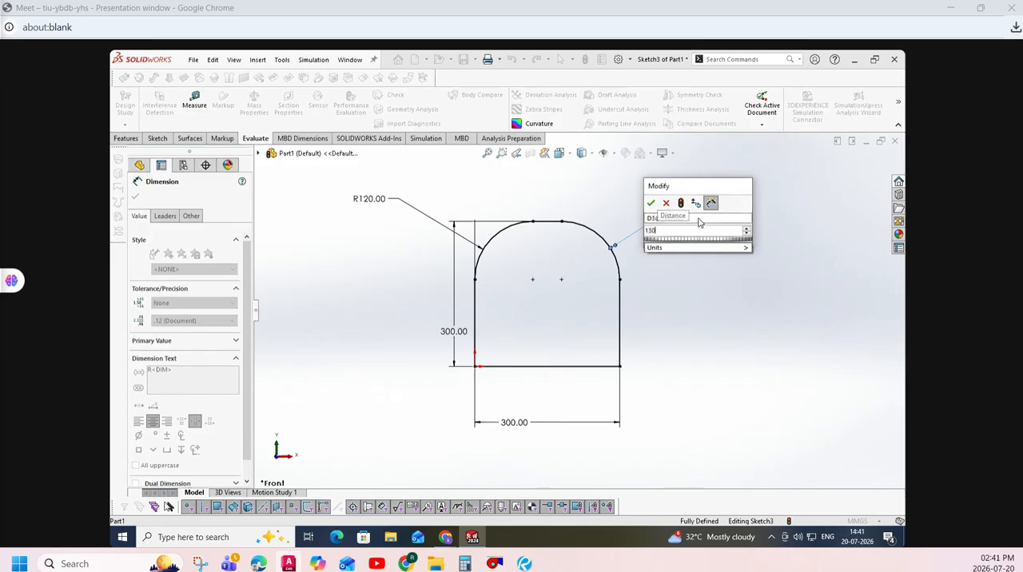
pyautogui.press('Return')
pyautogui.click(713, 293)
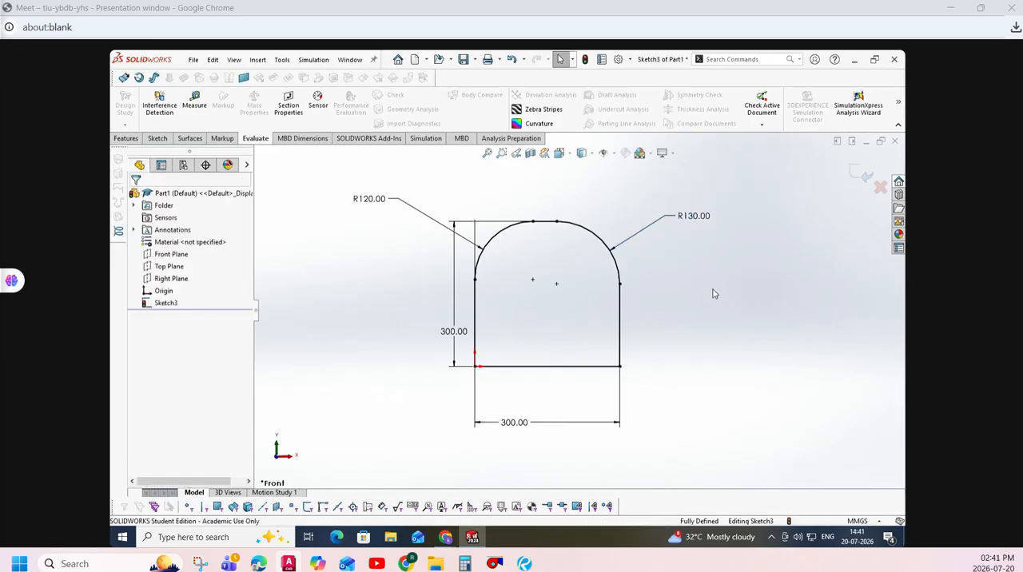
# - Undo the radius change and both corner fillets to restore the plain square
pyautogui.hotkey('ctrl', 'z')
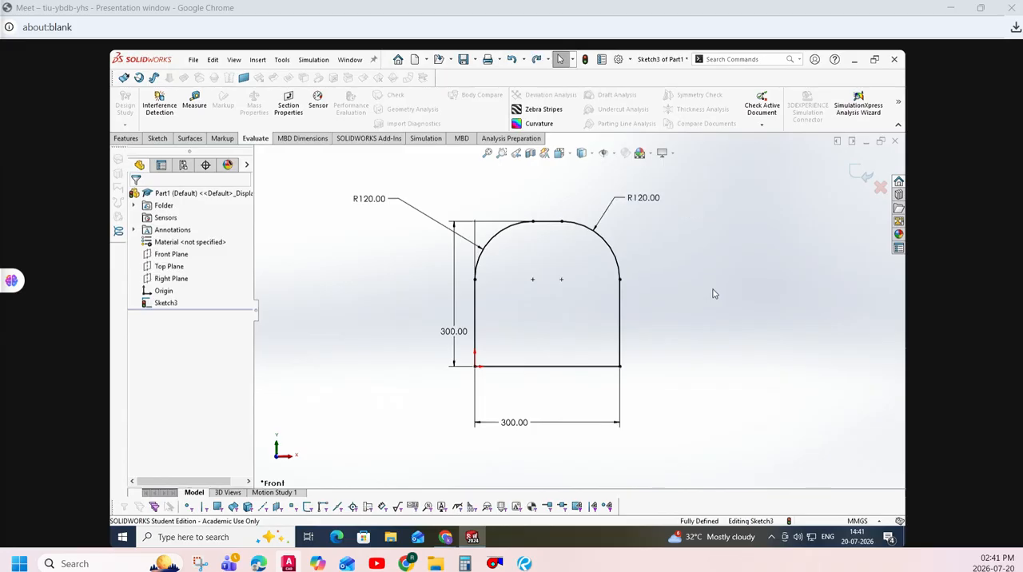
pyautogui.hotkey('ctrl', 'z')
pyautogui.hotkey('ctrl', 'z')
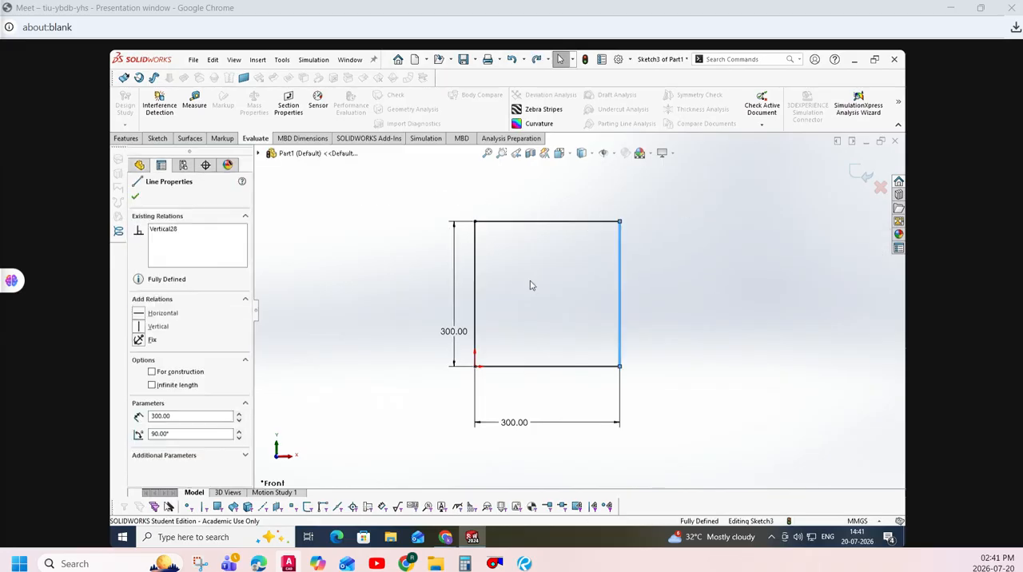
pyautogui.click(348, 230)
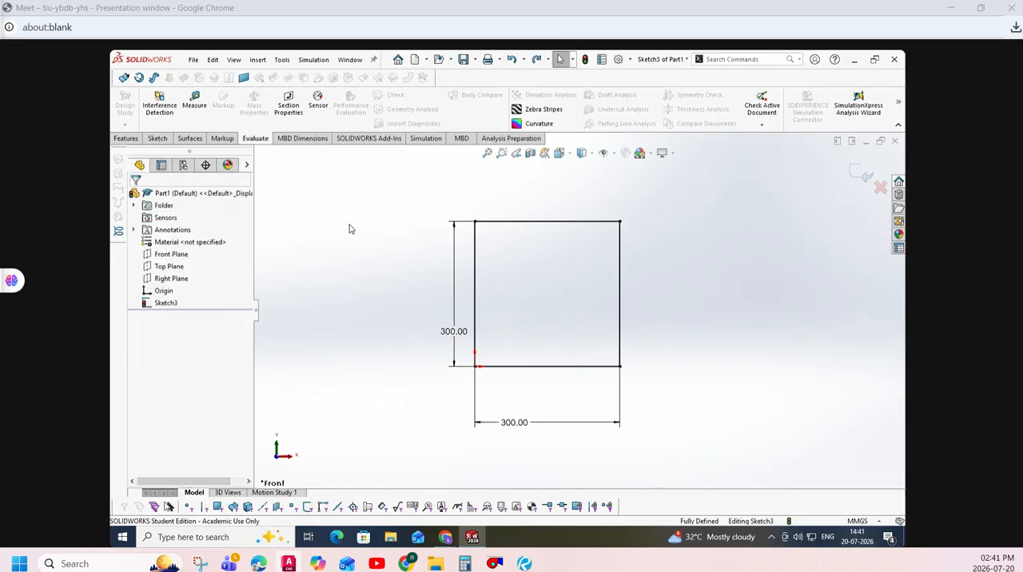
# - Chamfer the square's upper-left corner with an equal distance of 50 mm using Sketch Chamfer
pyautogui.click(157, 138)
pyautogui.click(237, 124)
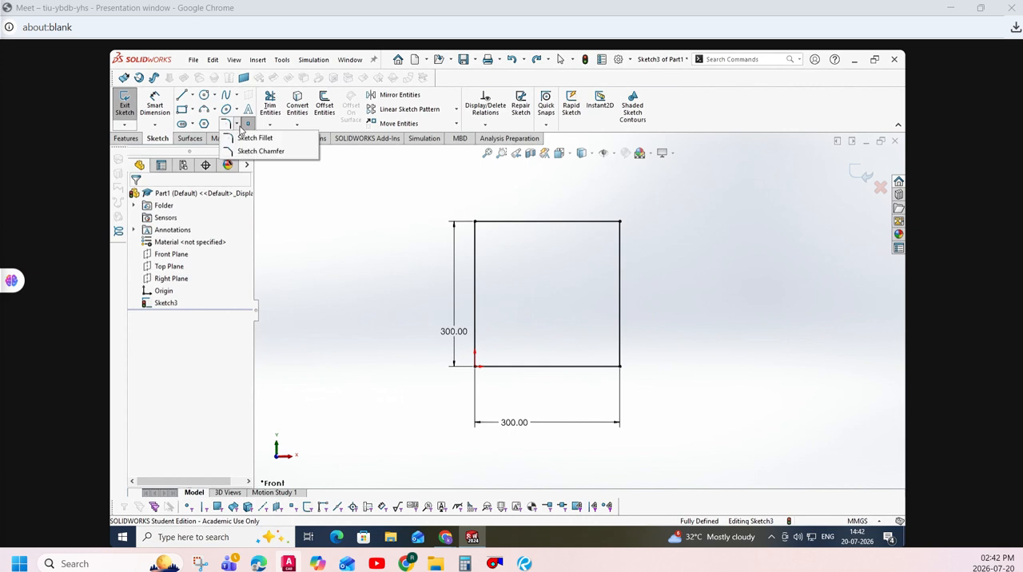
pyautogui.click(254, 151)
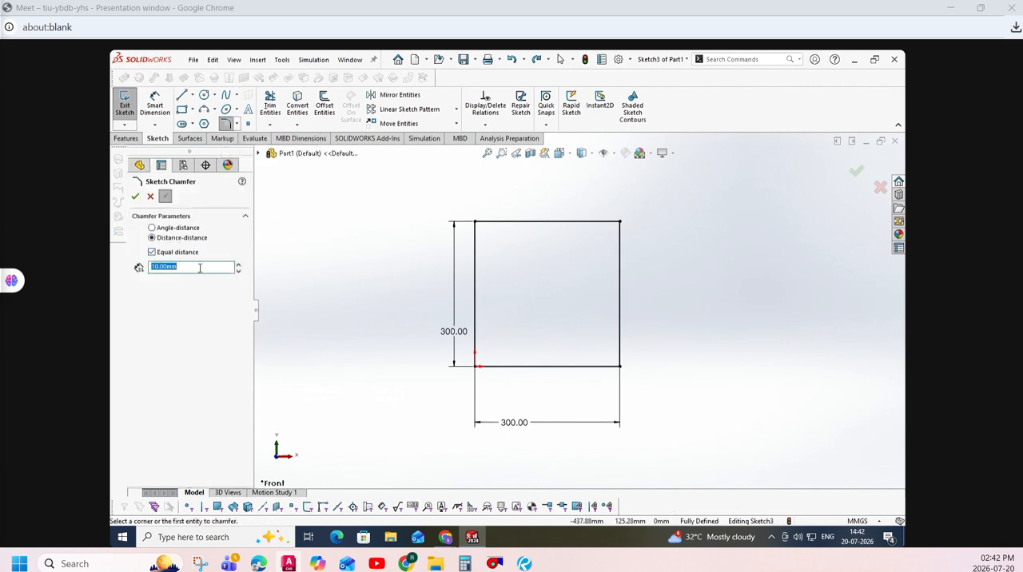
pyautogui.write('50')
pyautogui.press('Return')
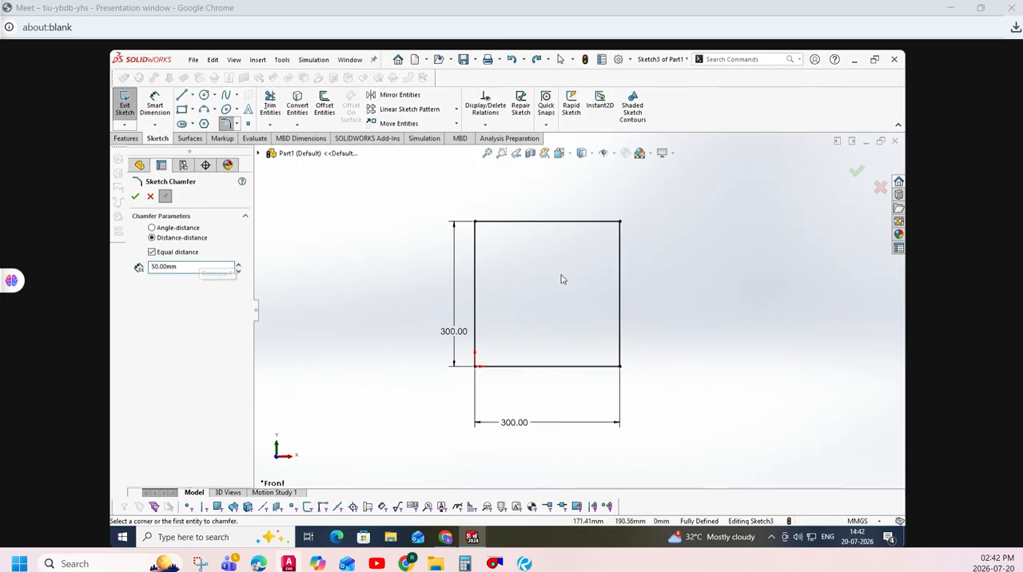
pyautogui.click(507, 223)
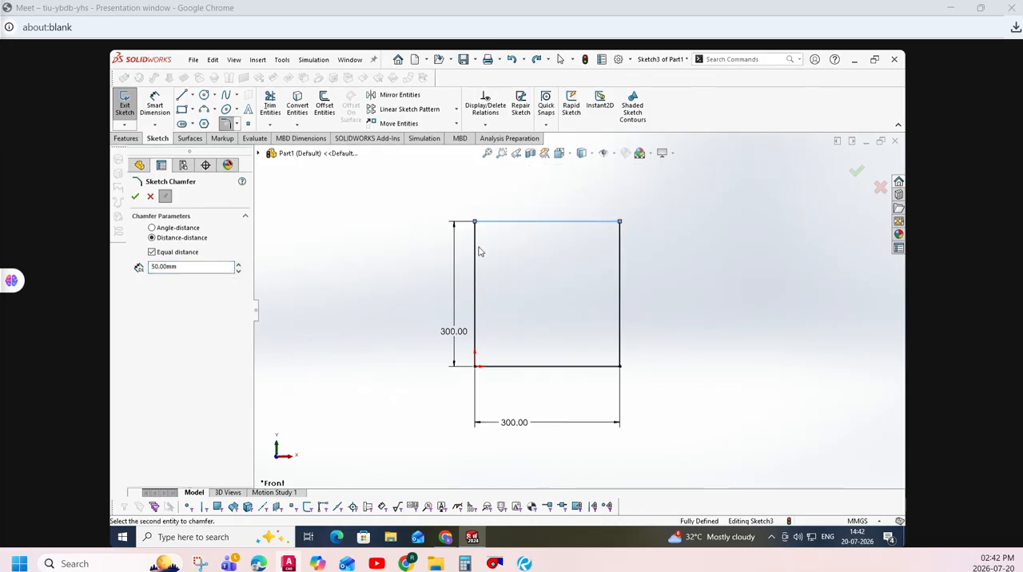
pyautogui.click(475, 267)
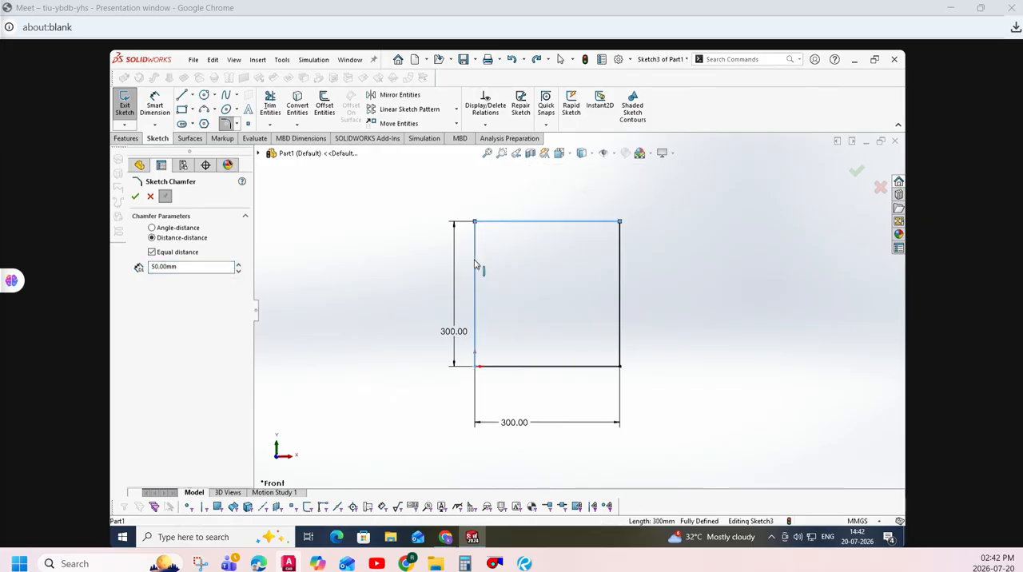
pyautogui.click(135, 196)
# - Move the upper-left chamfer's horizontal and vertical dimensions clear of the sketch outline
pyautogui.moveTo(487, 217); pyautogui.dragTo(483, 186)
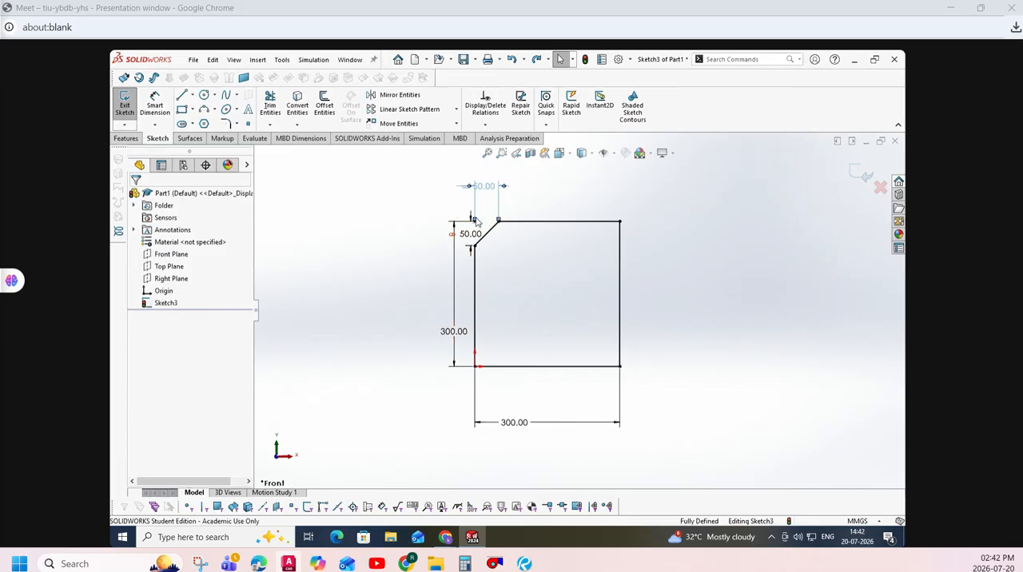
pyautogui.click(470, 235)
pyautogui.moveTo(469, 240); pyautogui.dragTo(393, 234)
pyautogui.click(390, 304)
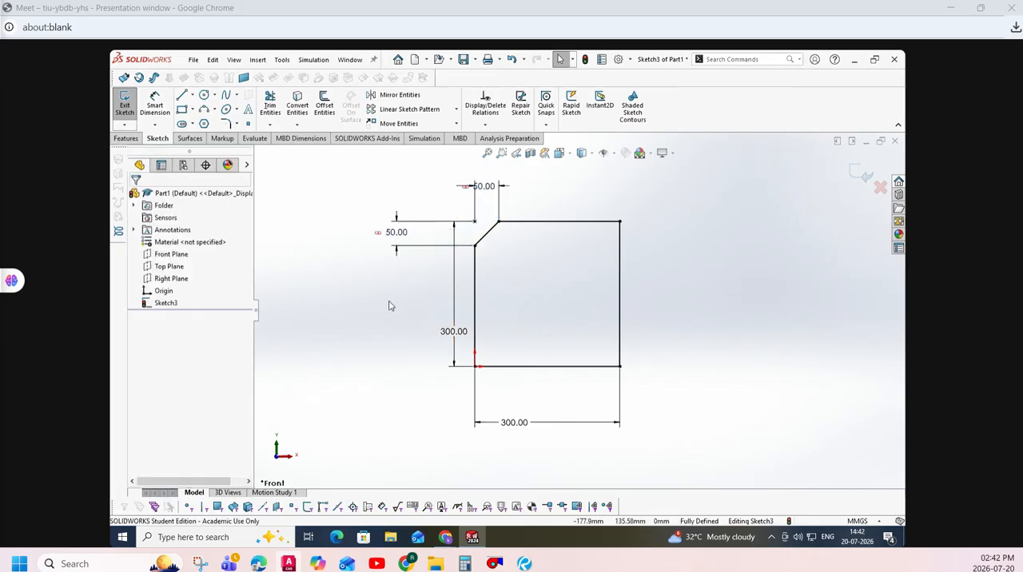
# - Set the upper-left chamfer's linked distance to 60 mm
pyautogui.doubleClick(400, 233)
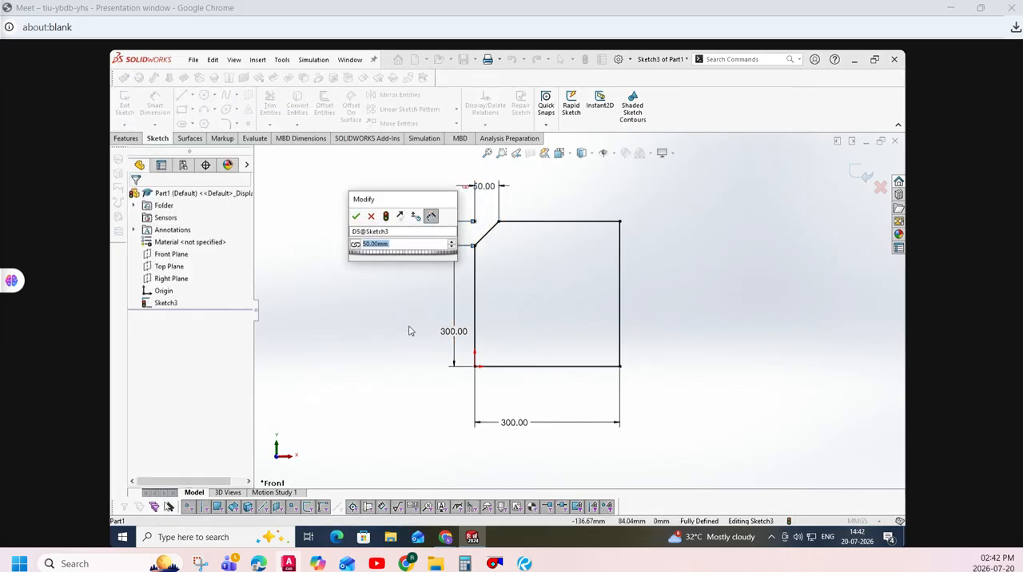
pyautogui.write('60')
pyautogui.press('Return')
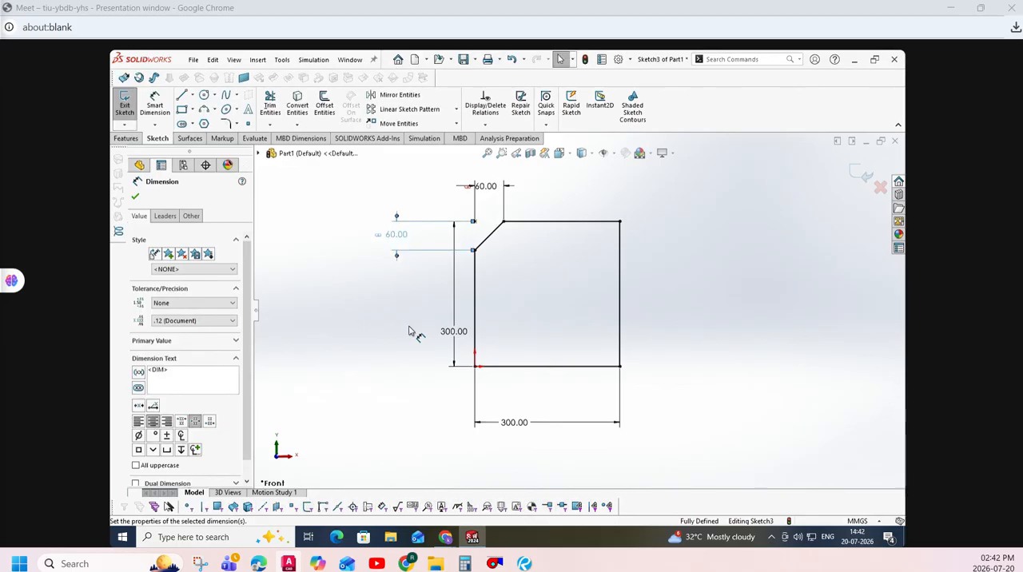
pyautogui.click(409, 331)
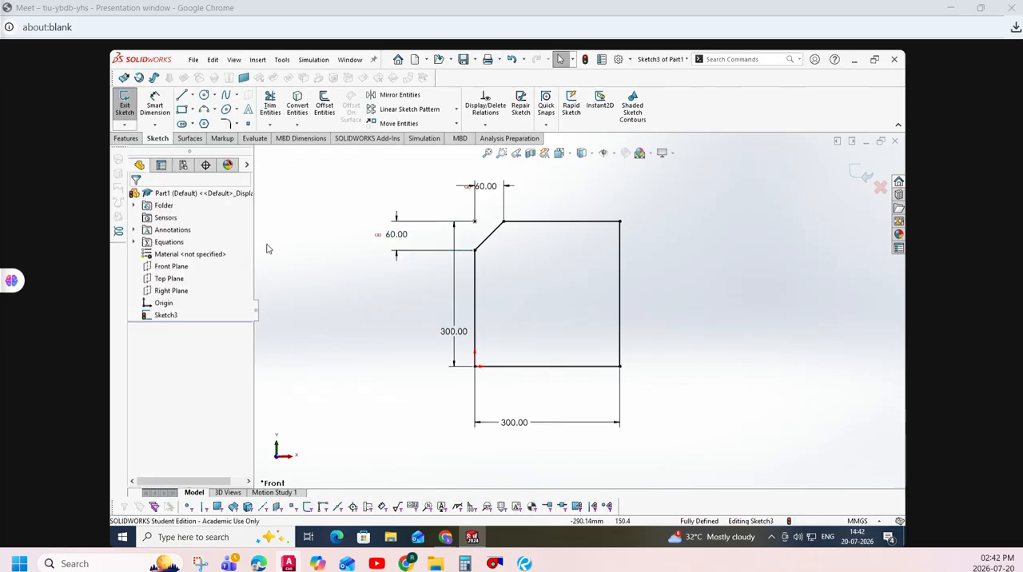
# - Chamfer the upper-right corner with unequal distances, 80 mm along the vertical side and 30 mm along the upper side
pyautogui.click(236, 126)
pyautogui.click(252, 151)
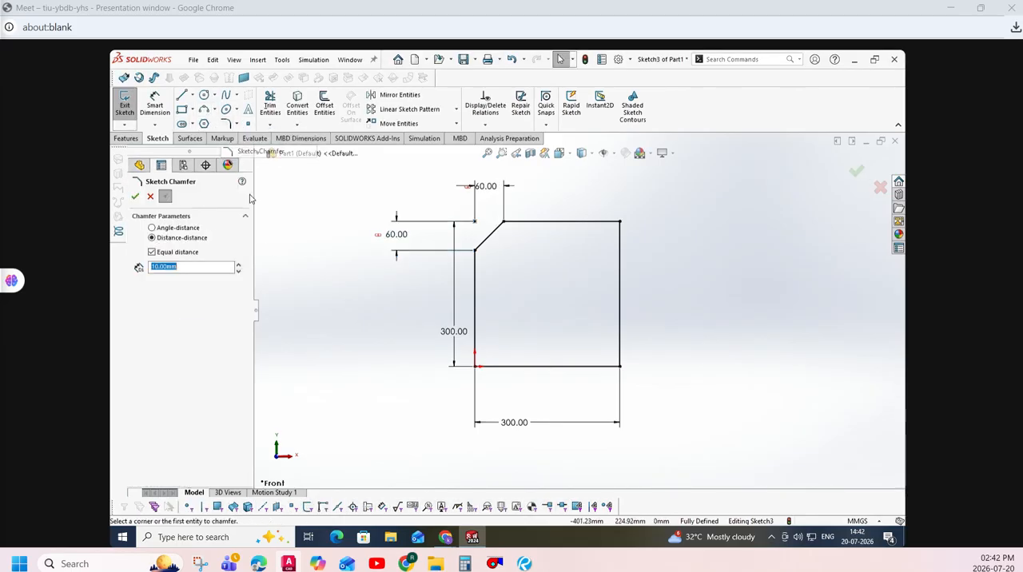
pyautogui.click(152, 252)
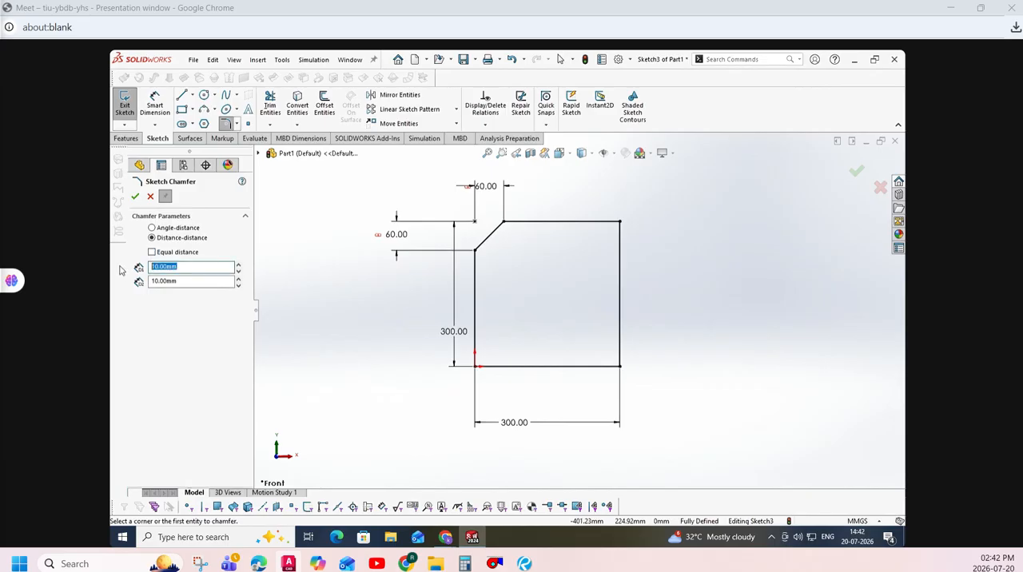
pyautogui.write('80')
pyautogui.press('Tab')
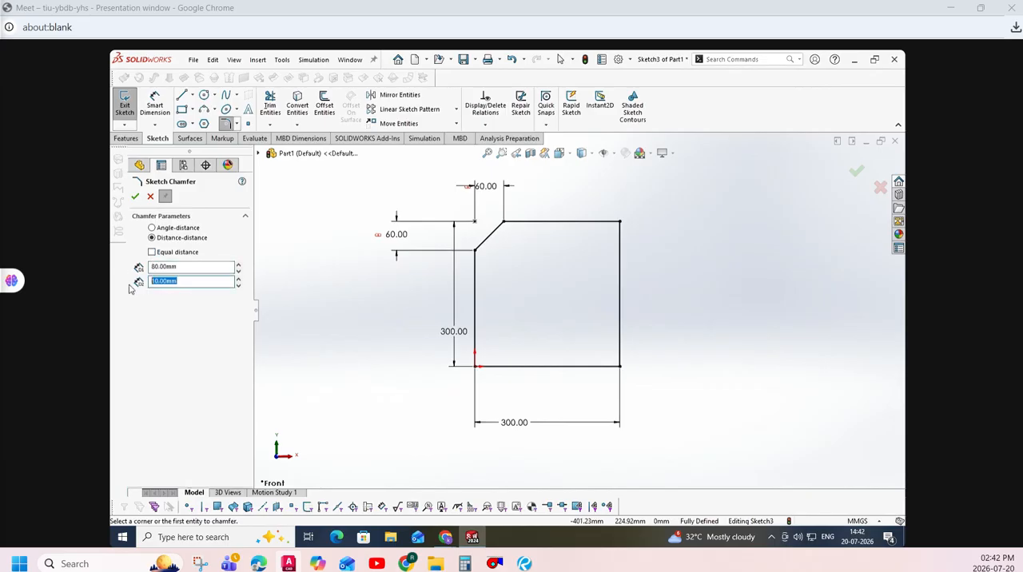
pyautogui.write('3')
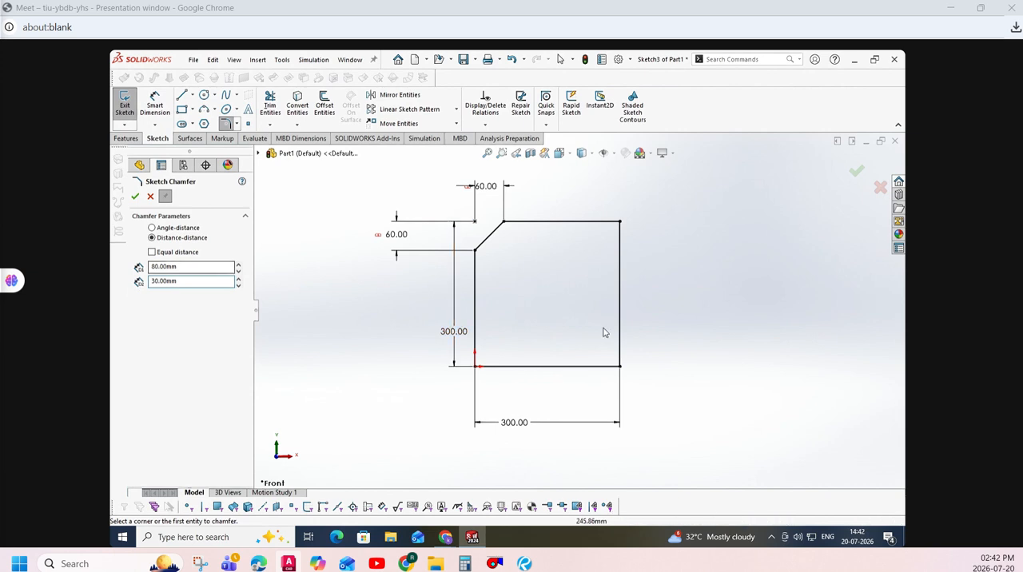
pyautogui.click(619, 270)
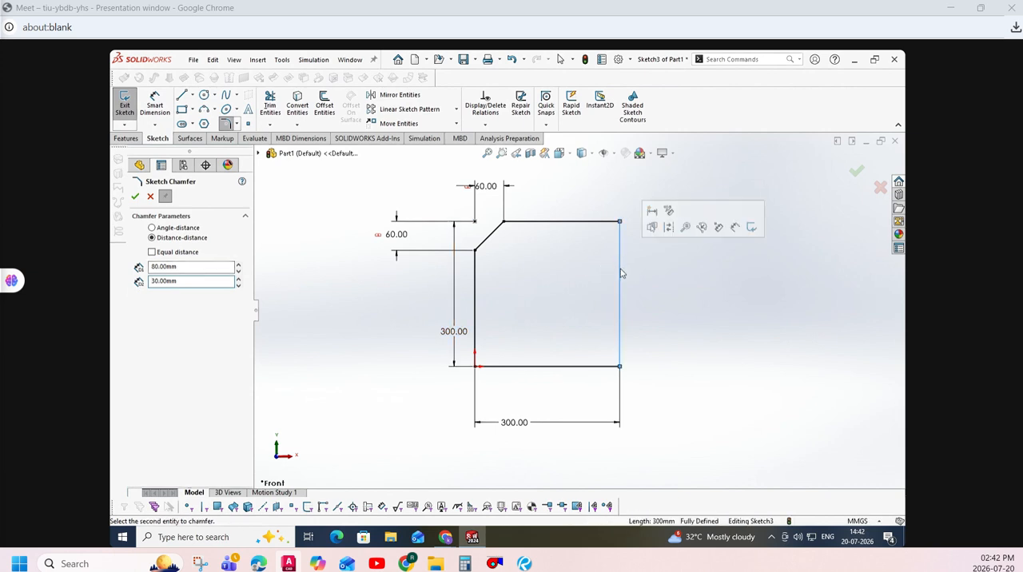
pyautogui.click(582, 222)
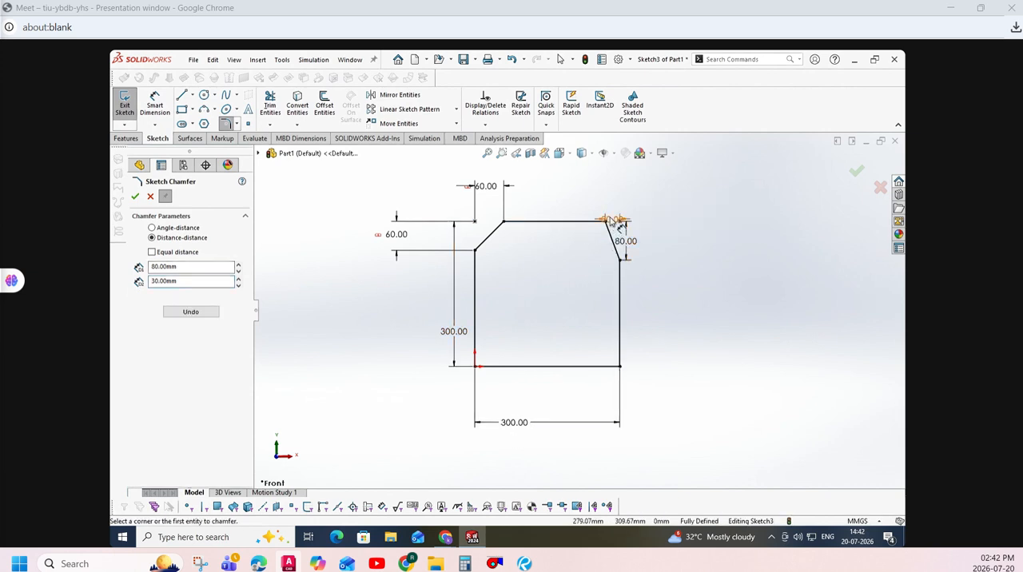
# - Move the upper-right chamfer's dimensions clear of the outline and set its horizontal distance to 80 mm
pyautogui.click(633, 245)
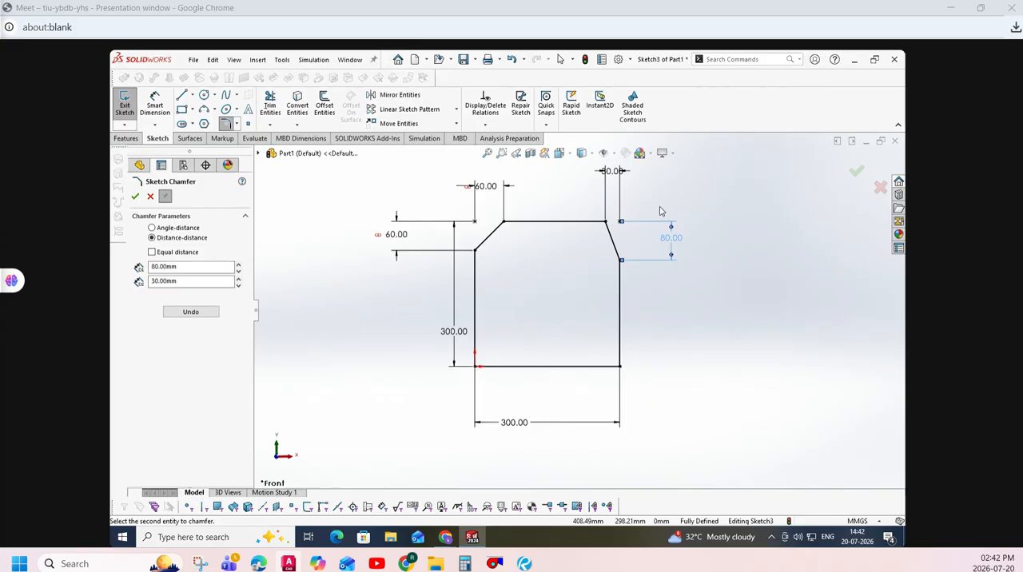
pyautogui.click(613, 175)
pyautogui.write('80')
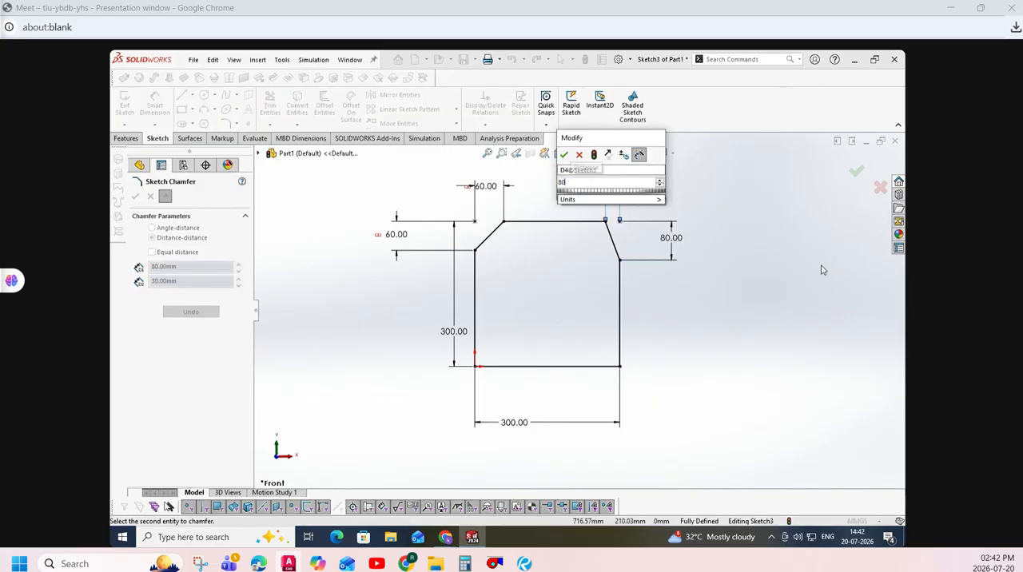
pyautogui.press('Return')
# - Set the upper-right chamfer's vertical distance to 120 mm
pyautogui.doubleClick(670, 239)
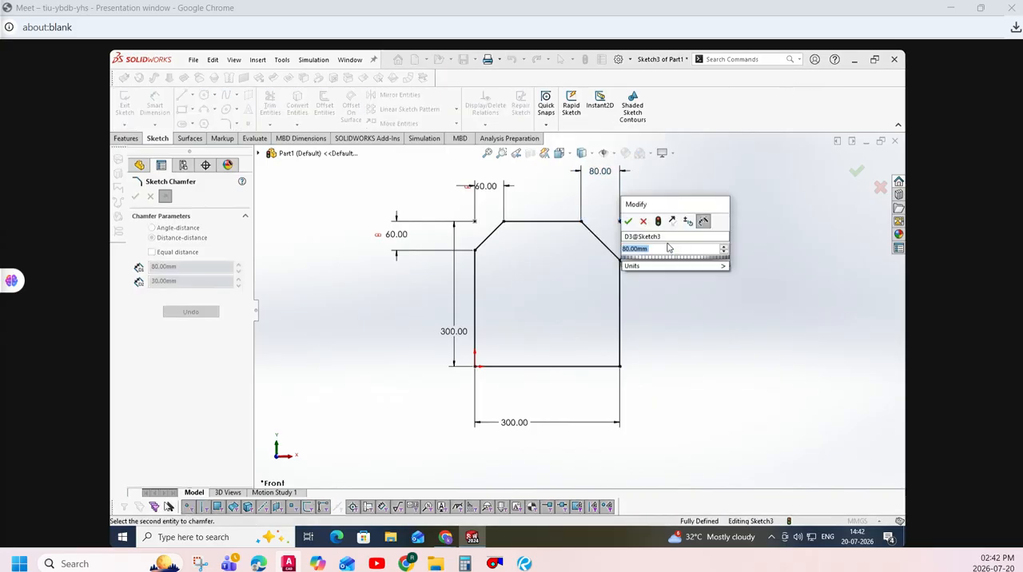
pyautogui.write('120')
pyautogui.press('Return')
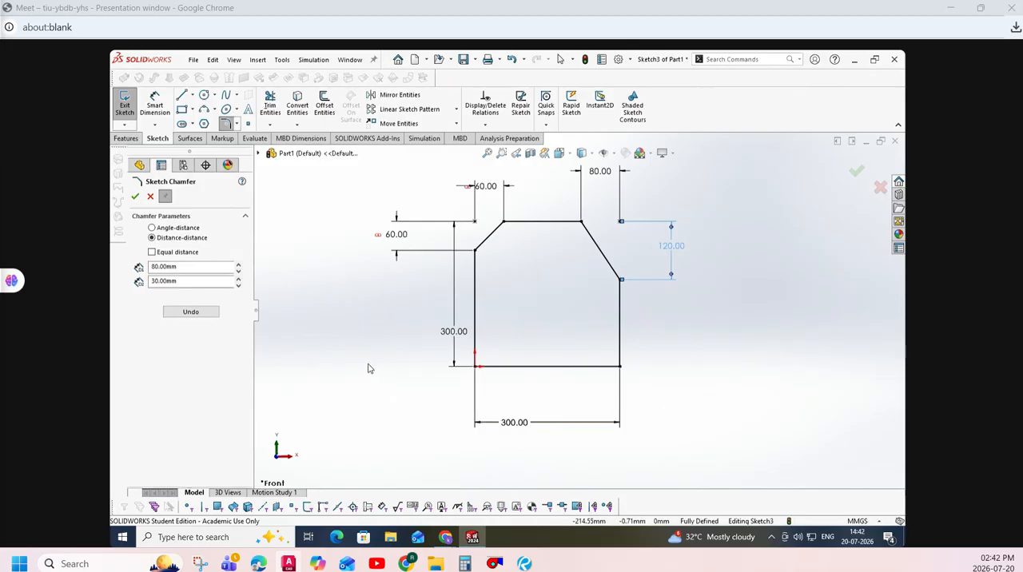
pyautogui.click(191, 230)
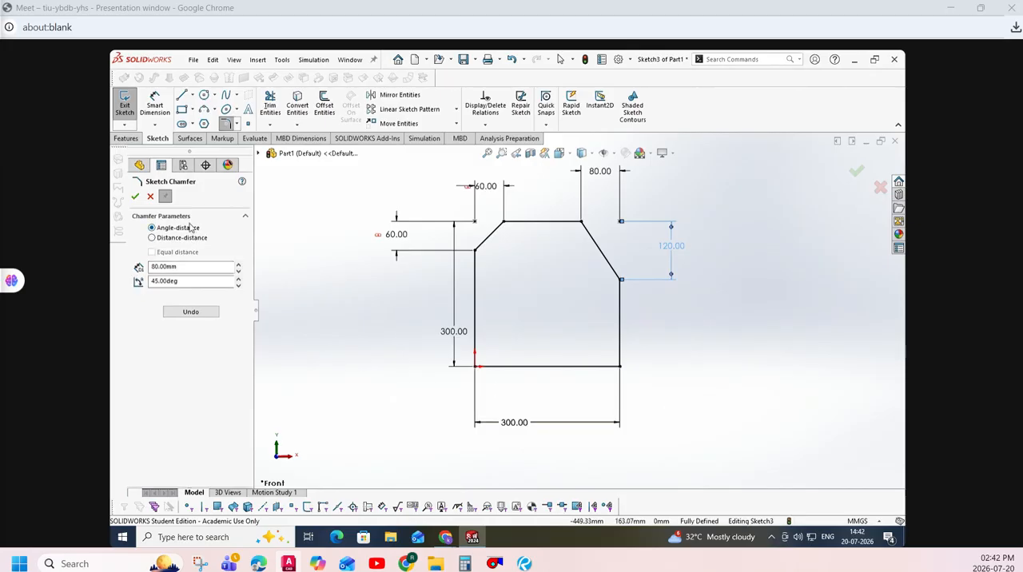
pyautogui.doubleClick(187, 267)
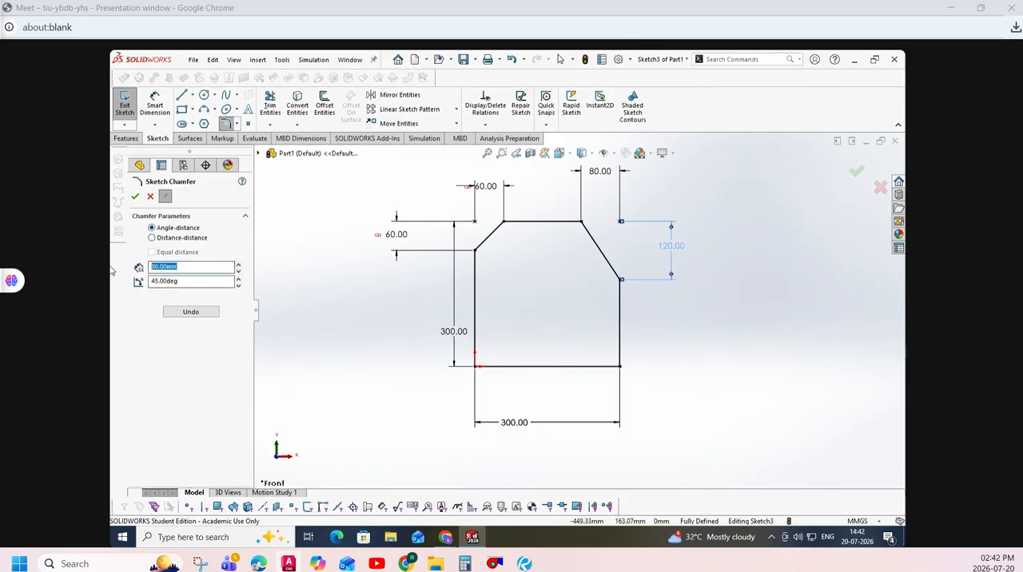
pyautogui.doubleClick(193, 281)
pyautogui.write('17')
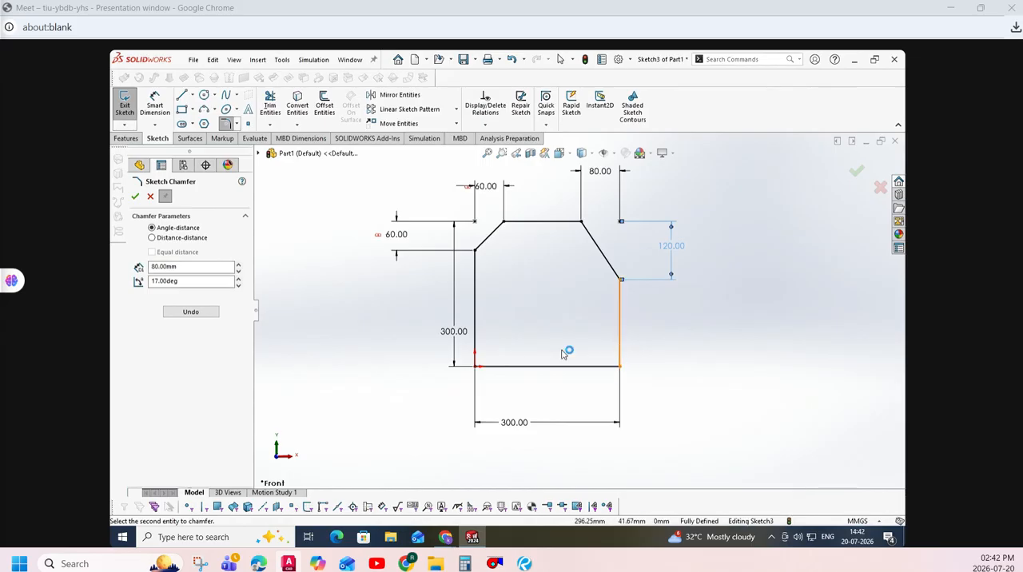
pyautogui.click(150, 195)
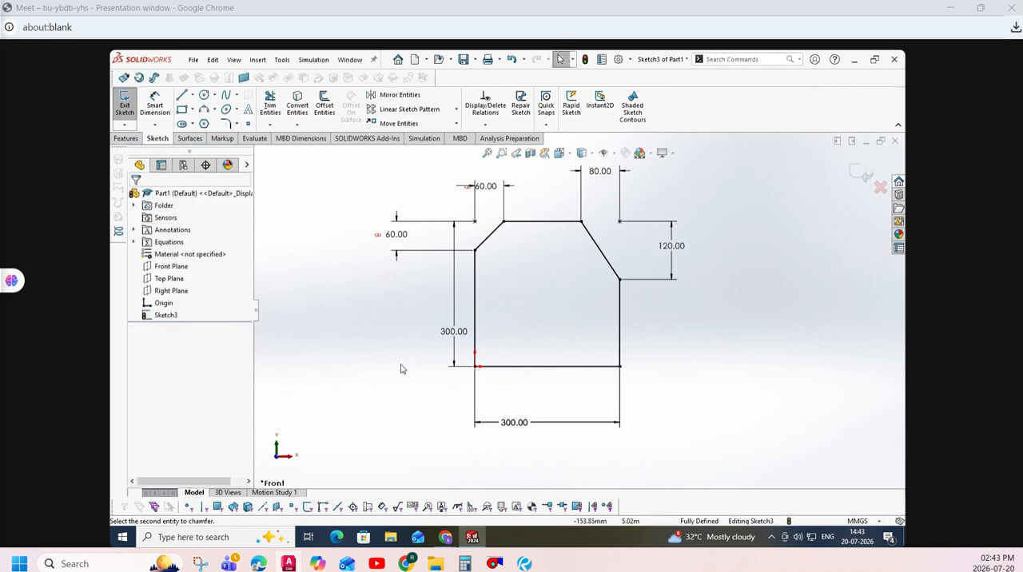
# - Chamfer the square's lower-right corner by angle and distance, using 100 mm along the vertical side and a 17° angle
pyautogui.click(237, 123)
pyautogui.click(243, 151)
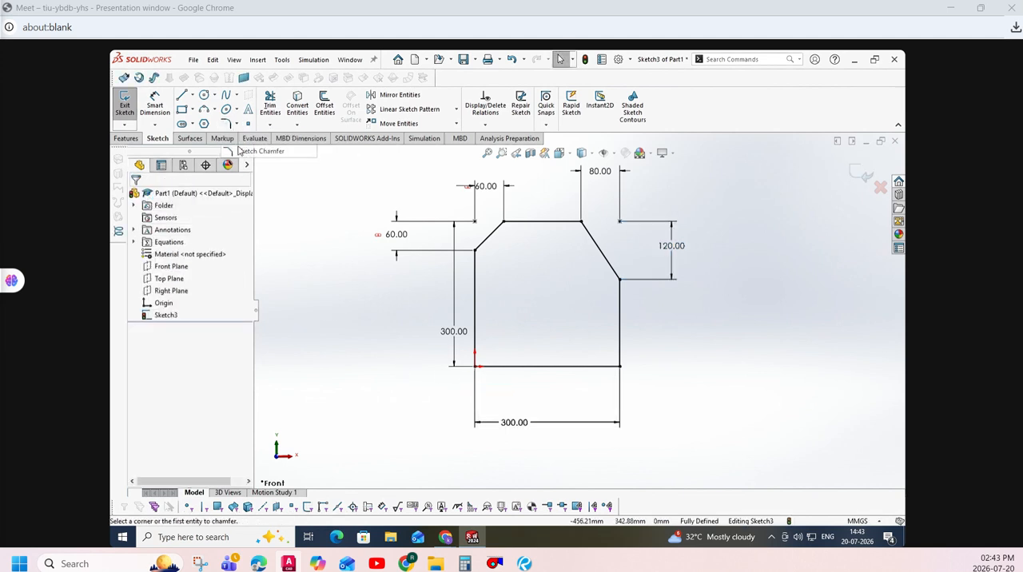
pyautogui.click(183, 228)
pyautogui.doubleClick(202, 282)
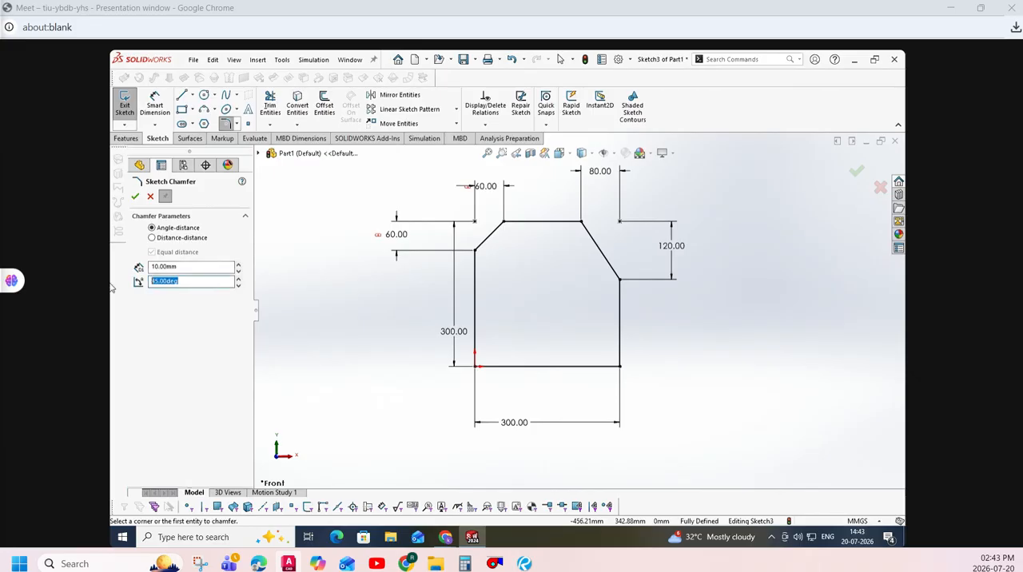
pyautogui.write('17')
pyautogui.press('Return')
pyautogui.doubleClick(187, 267)
pyautogui.write('100')
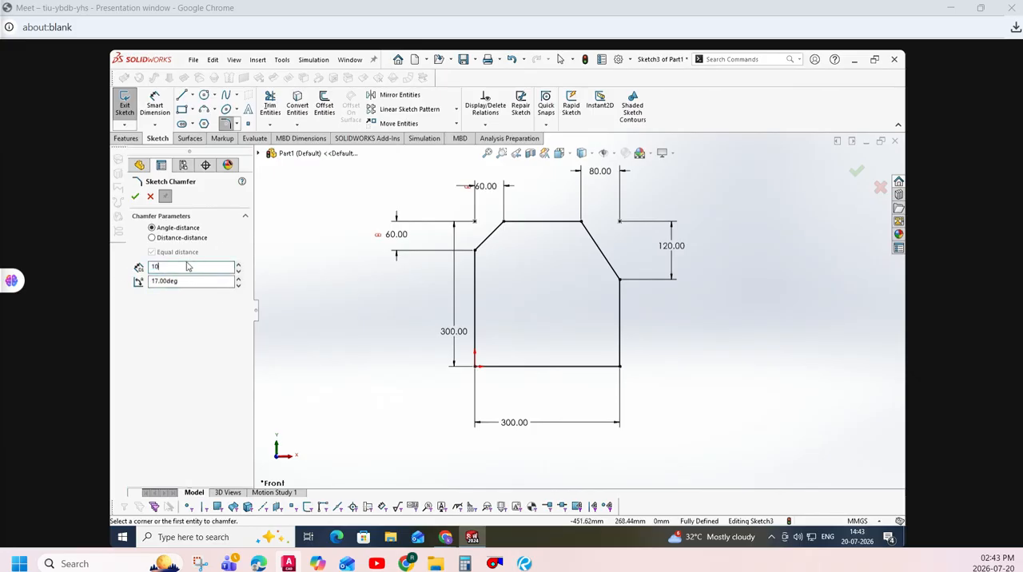
pyautogui.press('Return')
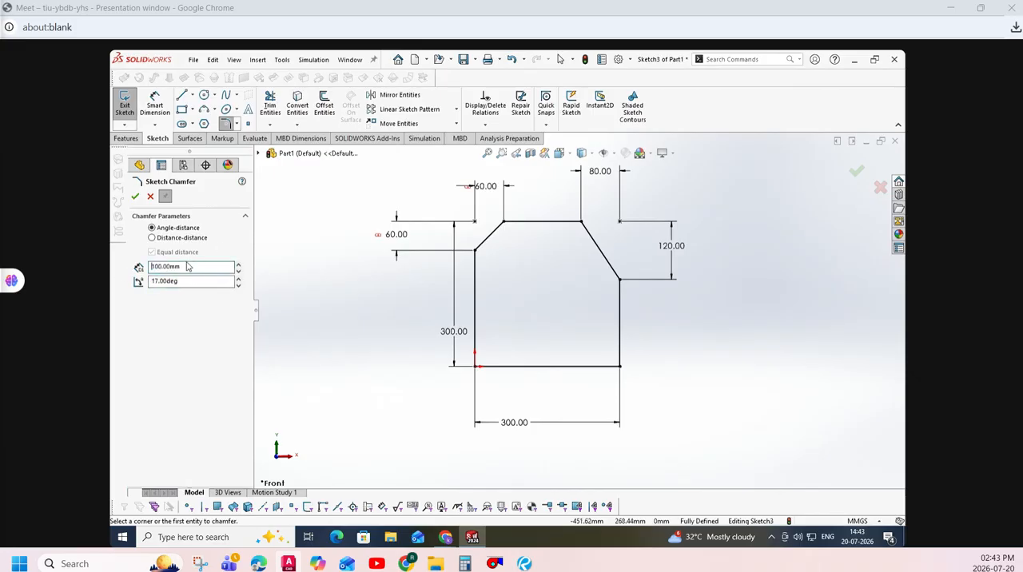
pyautogui.click(621, 332)
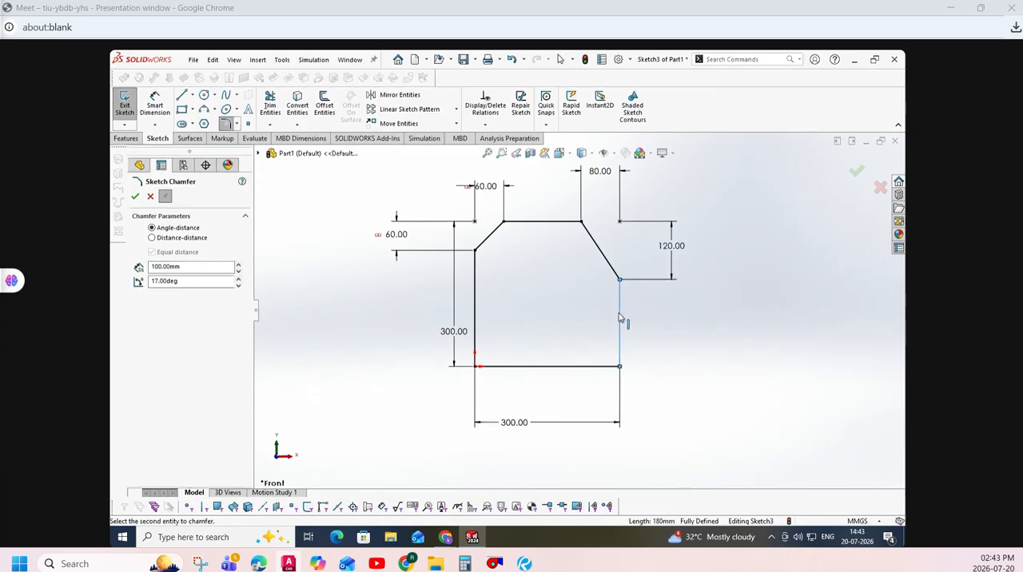
pyautogui.click(612, 365)
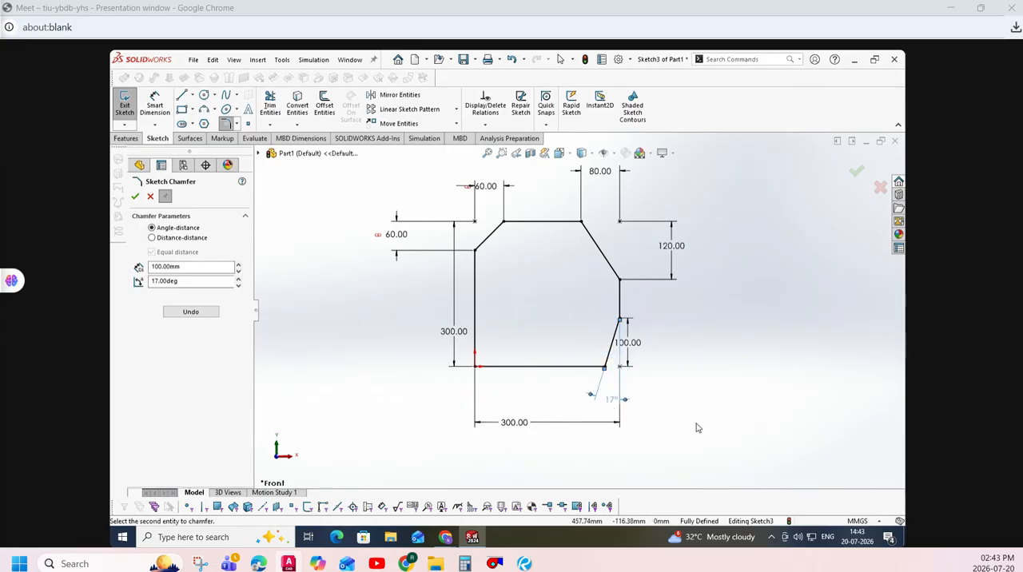
pyautogui.press('Escape')
# - Delete the whole chamfered square with all its dimensions from the sketch
pyautogui.moveTo(353, 160)
pyautogui.mouseDown()
pyautogui.moveTo(429, 368)
pyautogui.moveTo(714, 442)
pyautogui.moveTo(721, 454)
pyautogui.mouseUp()
pyautogui.moveTo(848, 469)
pyautogui.mouseDown()
pyautogui.moveTo(751, 465)
pyautogui.moveTo(399, 271)
pyautogui.moveTo(349, 172)
pyautogui.moveTo(637, 476)
pyautogui.moveTo(715, 478)
pyautogui.mouseUp()
pyautogui.click(331, 160)
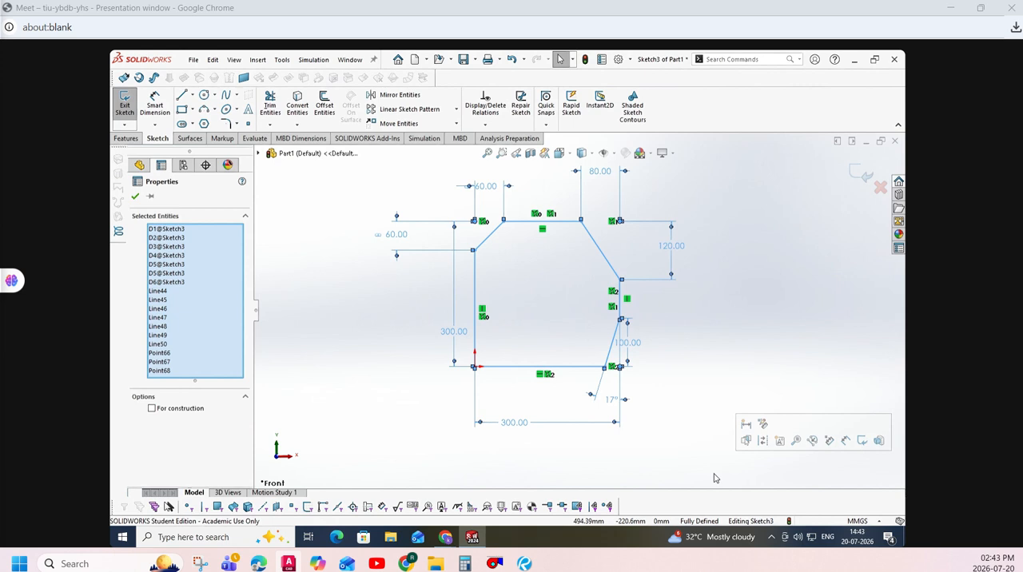
pyautogui.press('Delete')
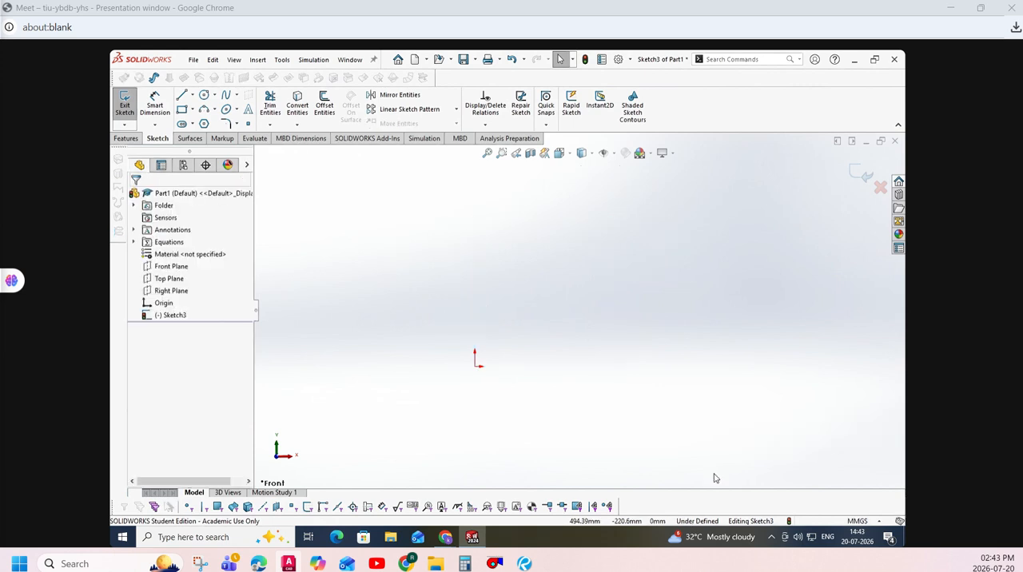
# - Start a full ellipse with the Ellipse tool in the emptied sketch
pyautogui.click(237, 109)
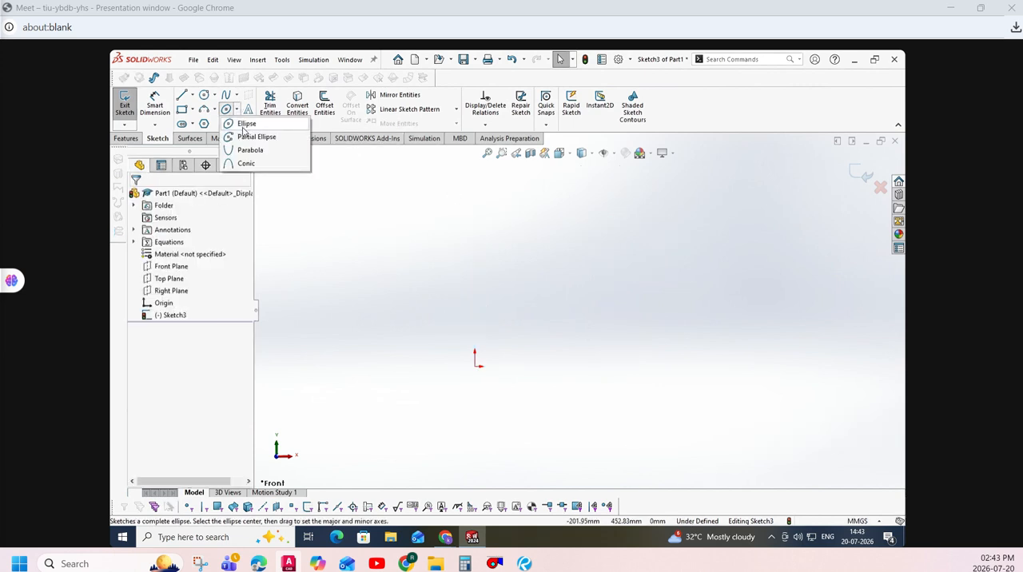
pyautogui.click(244, 124)
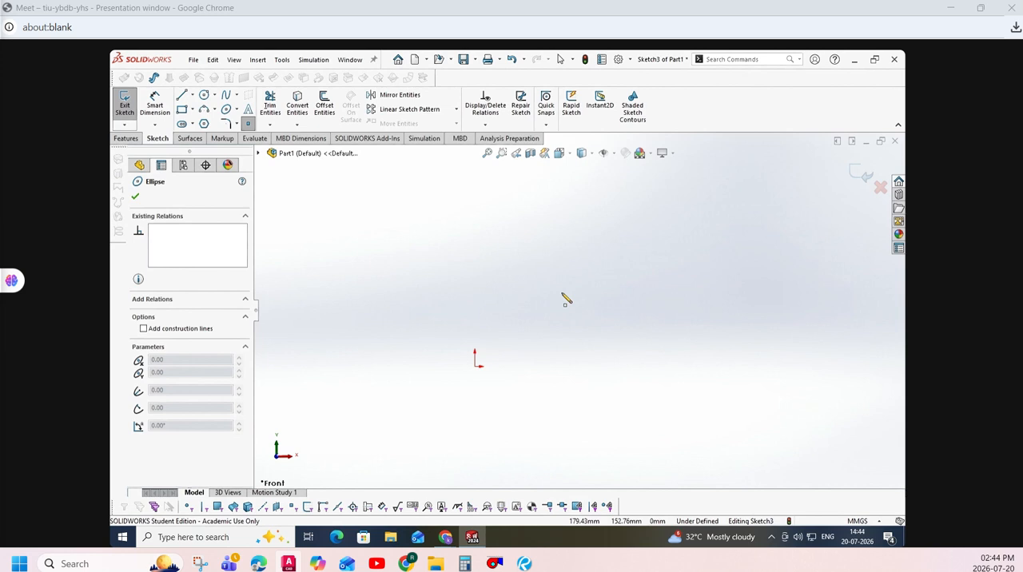
# - Place one sketch point on the origin and another about 150 mm to its right
pyautogui.click(478, 368)
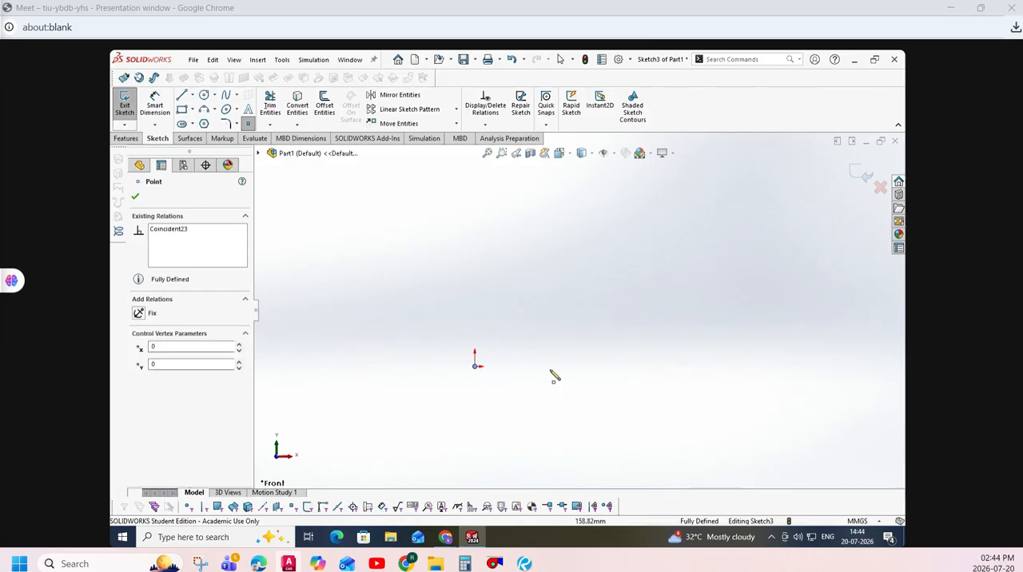
pyautogui.click(549, 370)
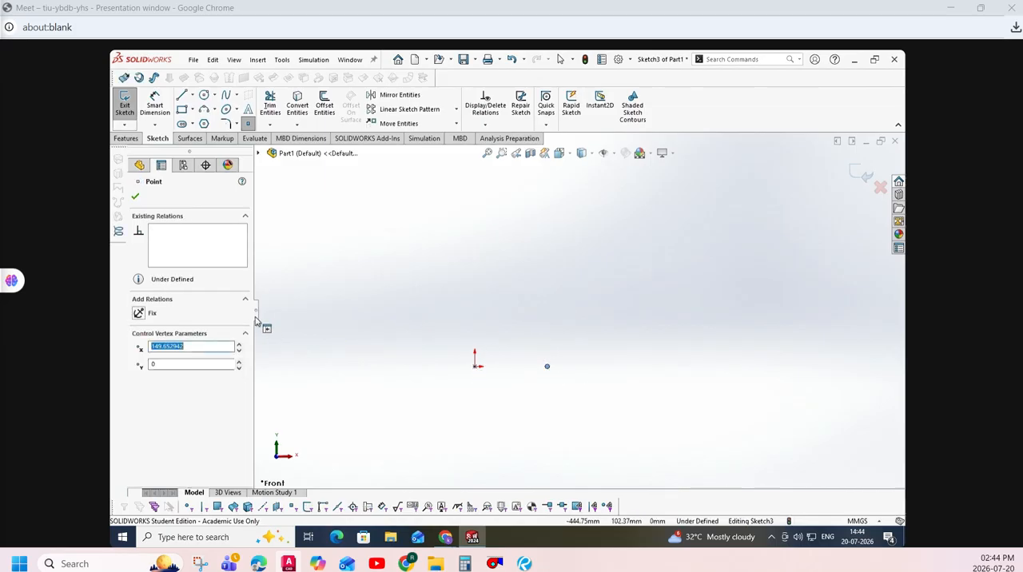
pyautogui.press('Escape')
# - Draw a horizontal full ellipse centred on the origin, with radii of about 341 mm and 140 mm
pyautogui.click(227, 108)
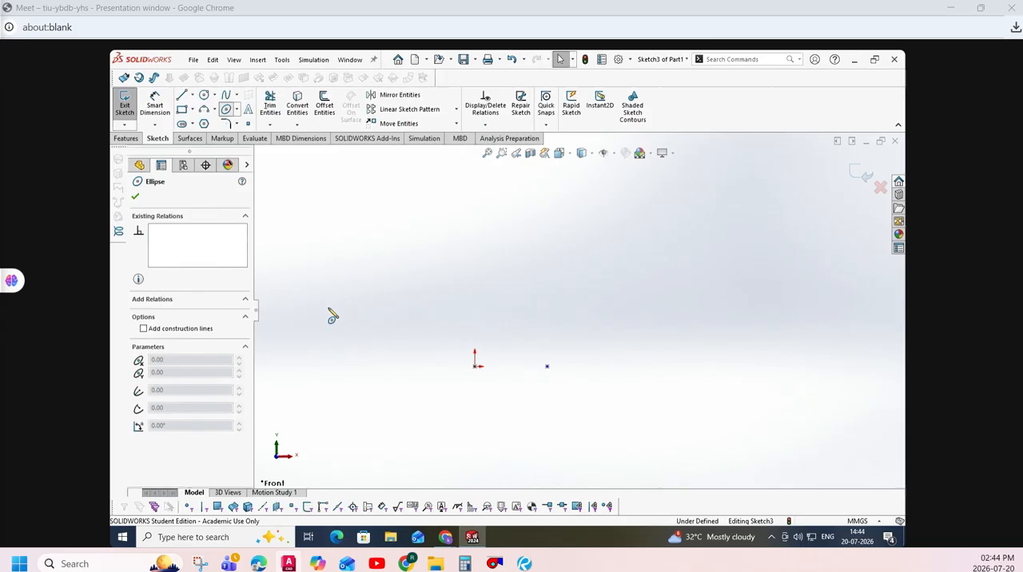
pyautogui.click(476, 366)
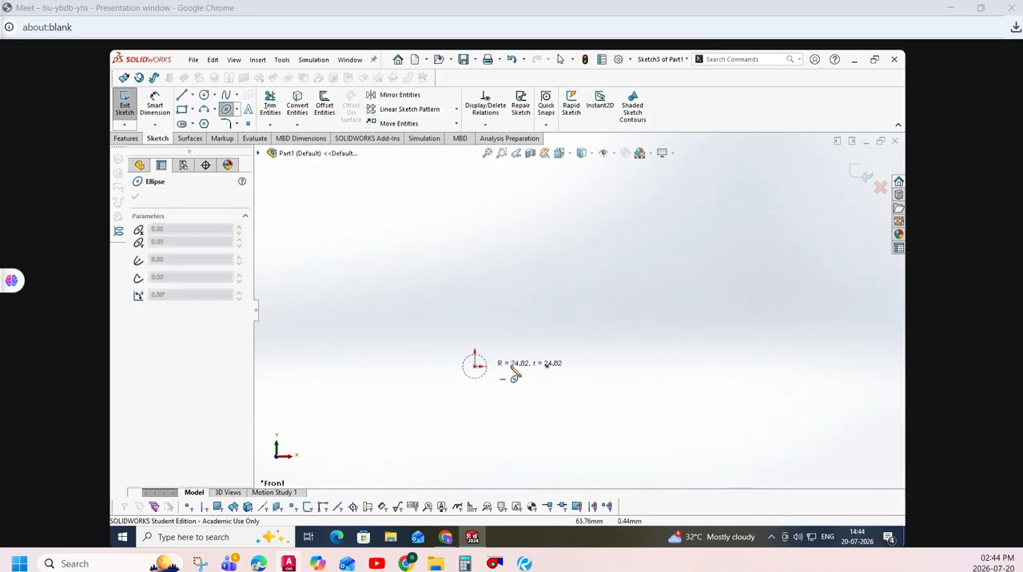
pyautogui.click(643, 374)
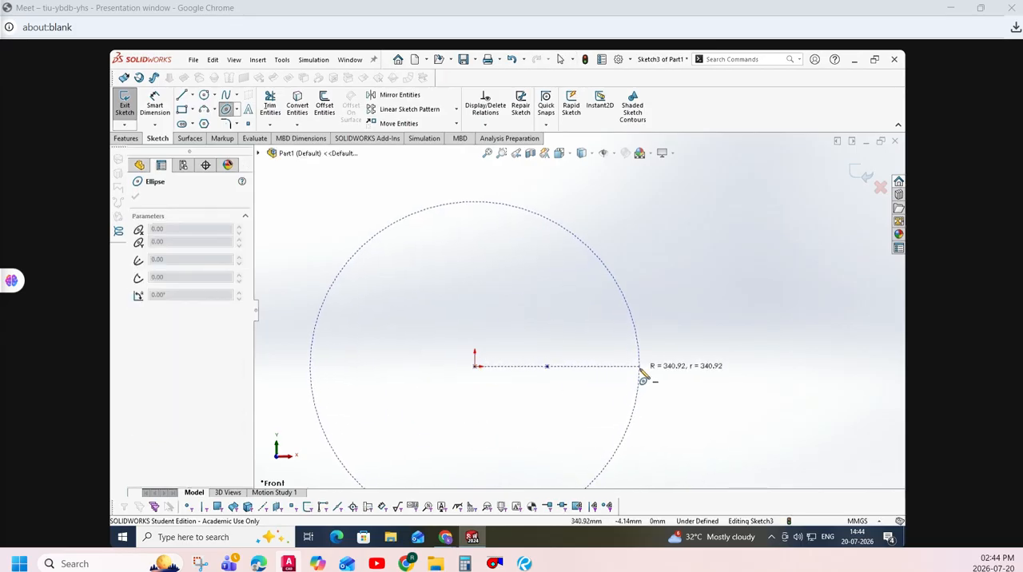
pyautogui.click(543, 309)
pyautogui.press('Escape')
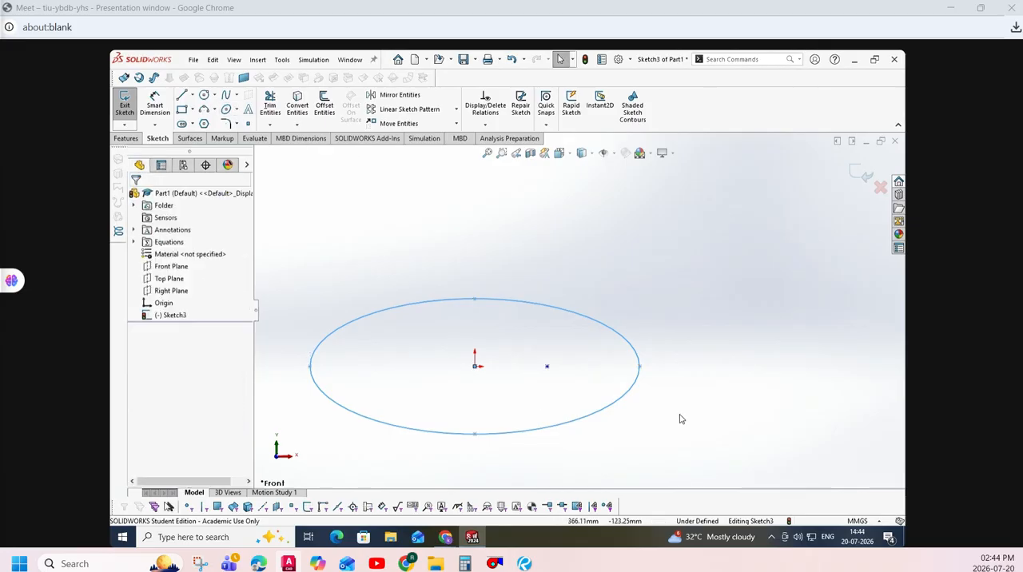
# - Set both the horizontal and the vertical radius of the ellipse to 200 mm
pyautogui.click(596, 320)
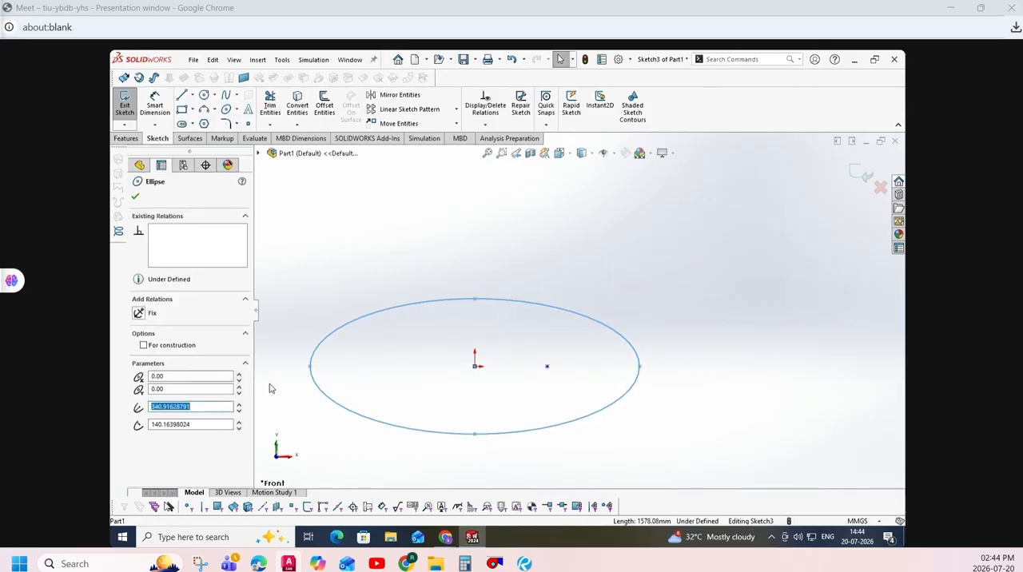
pyautogui.click(172, 388)
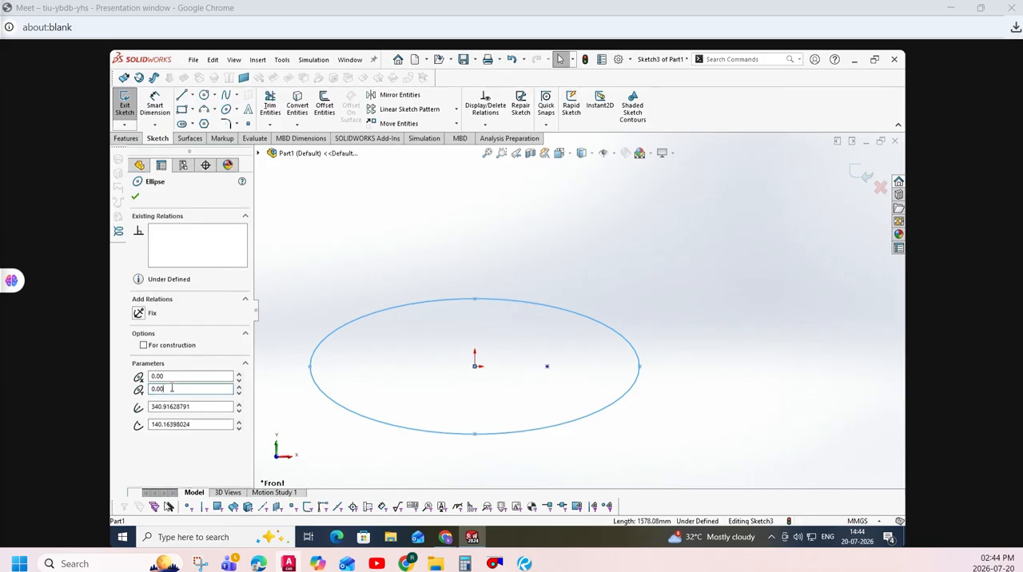
pyautogui.moveTo(192, 407); pyautogui.dragTo(112, 411)
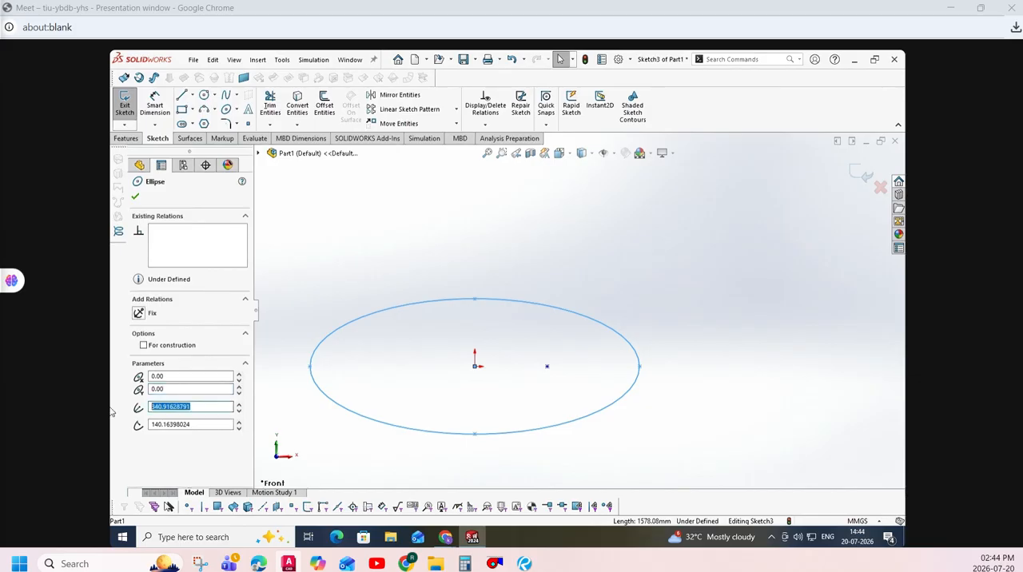
pyautogui.write('200')
pyautogui.press('Return')
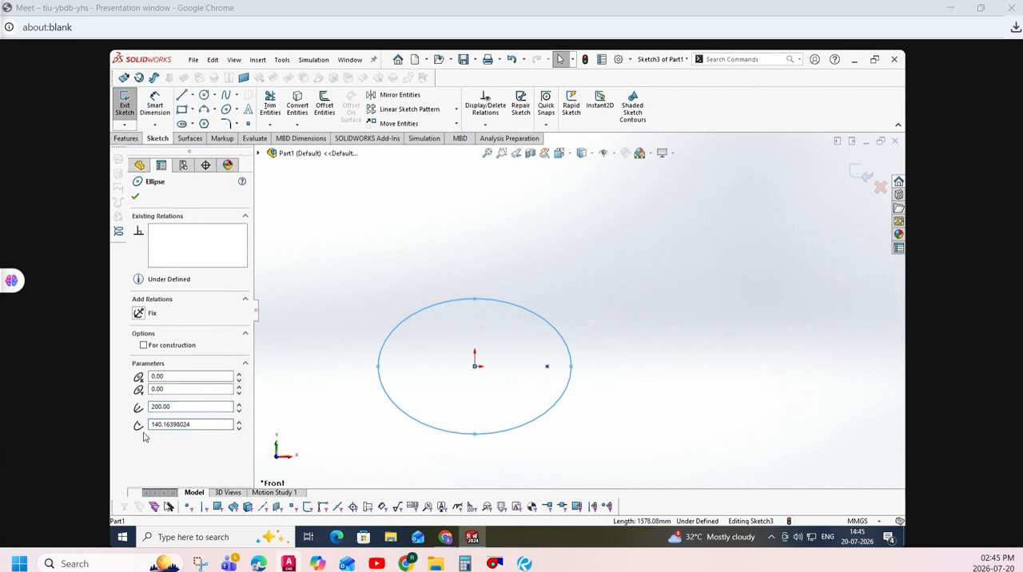
pyautogui.moveTo(206, 424); pyautogui.dragTo(112, 424)
pyautogui.write('200')
pyautogui.press('Return')
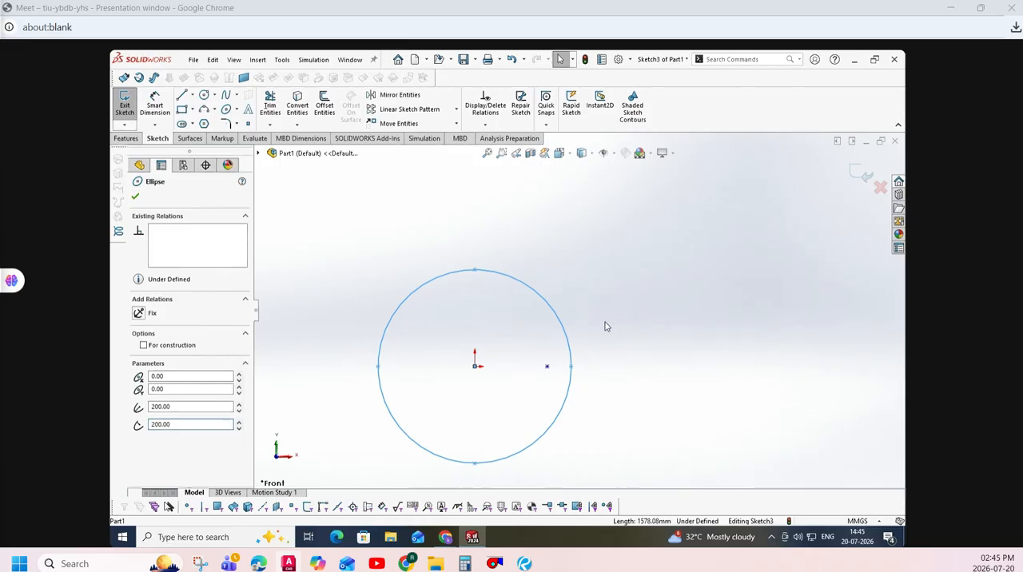
# - Set the ellipse's vertical radius to 100 mm and accept the ellipse properties
pyautogui.moveTo(182, 425); pyautogui.dragTo(133, 427)
pyautogui.write('100')
pyautogui.press('Return')
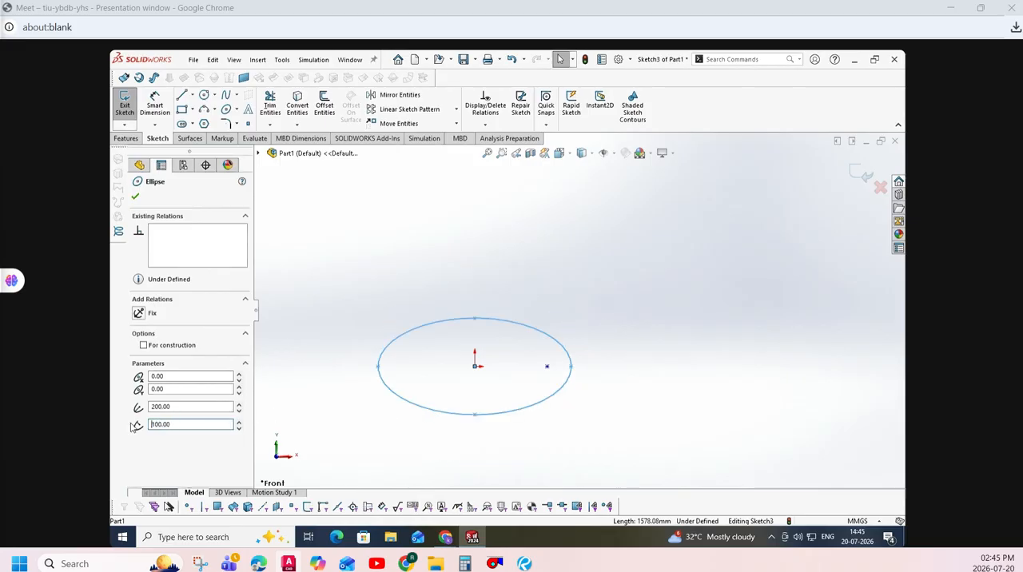
pyautogui.click(135, 196)
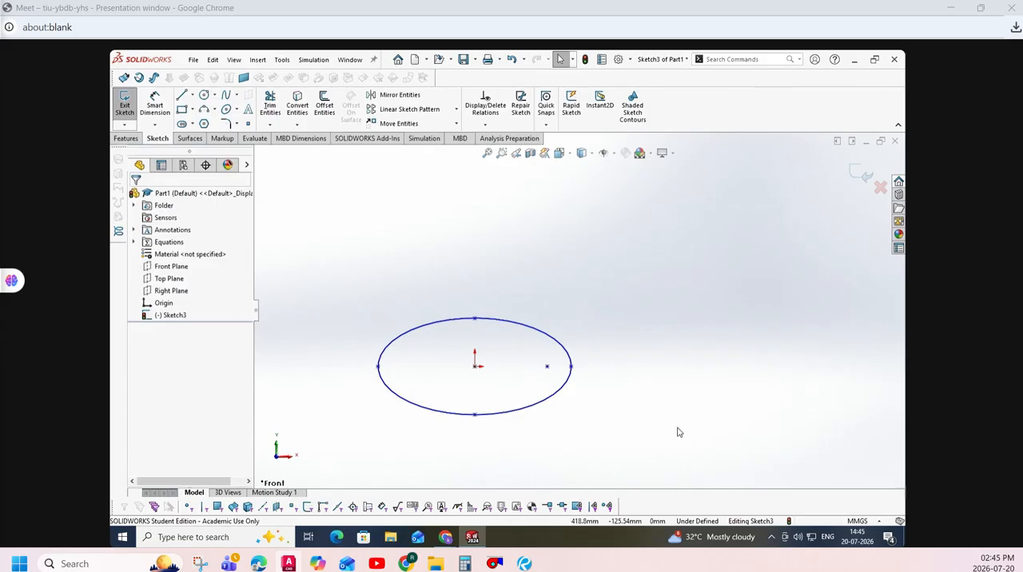
# - Draw a second, upright ellipse centred on the origin with a 200 mm vertical radius and a 100 mm horizontal radius
pyautogui.click(227, 109)
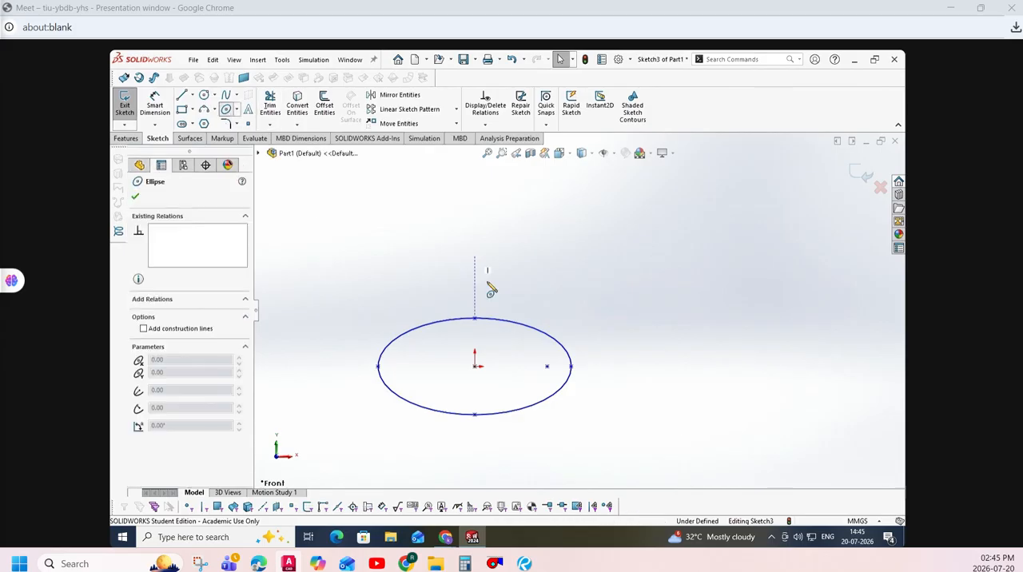
pyautogui.click(476, 366)
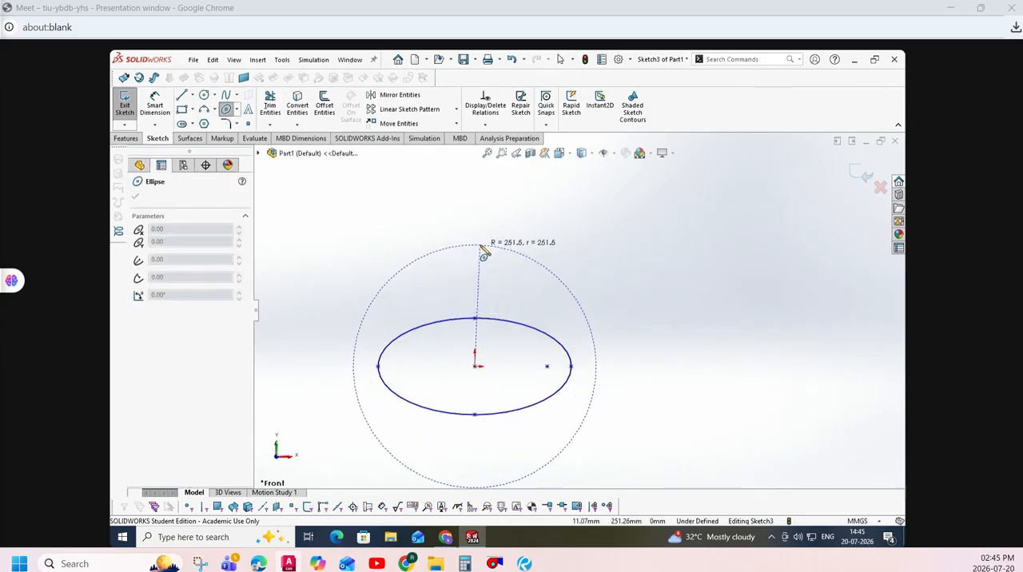
pyautogui.click(476, 214)
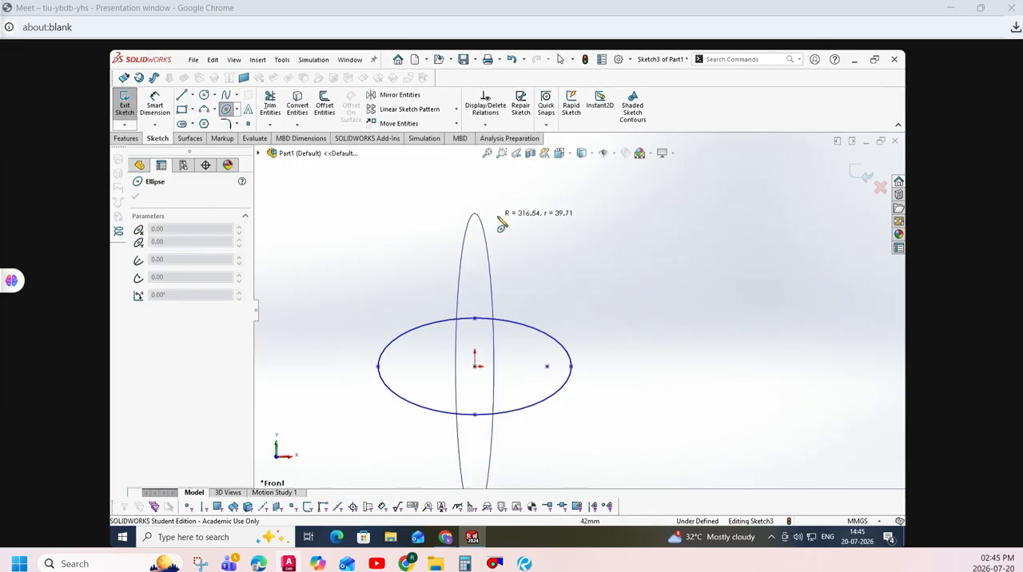
pyautogui.click(525, 228)
pyautogui.write('2')
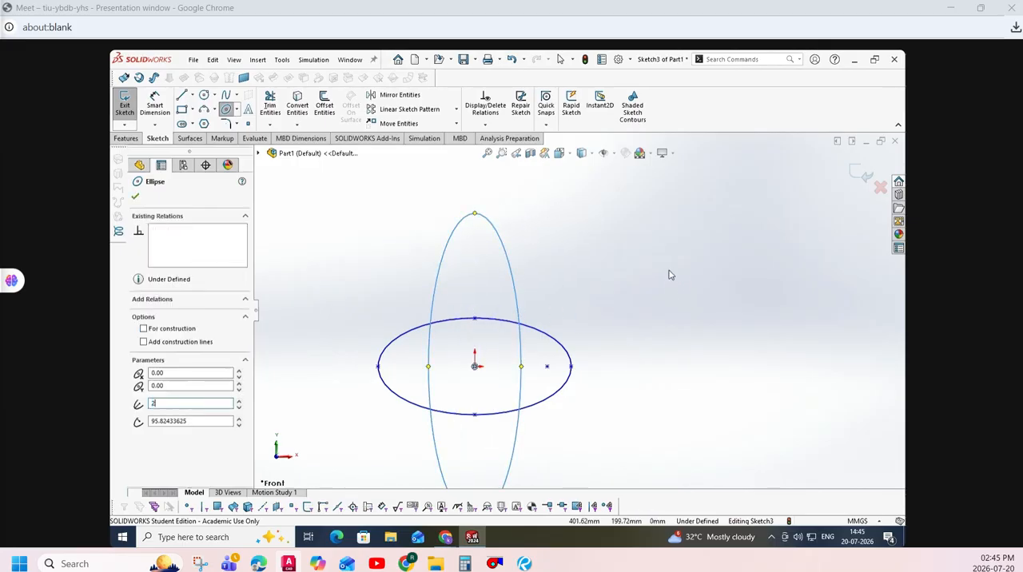
pyautogui.write('00')
pyautogui.press('Tab')
pyautogui.write('100')
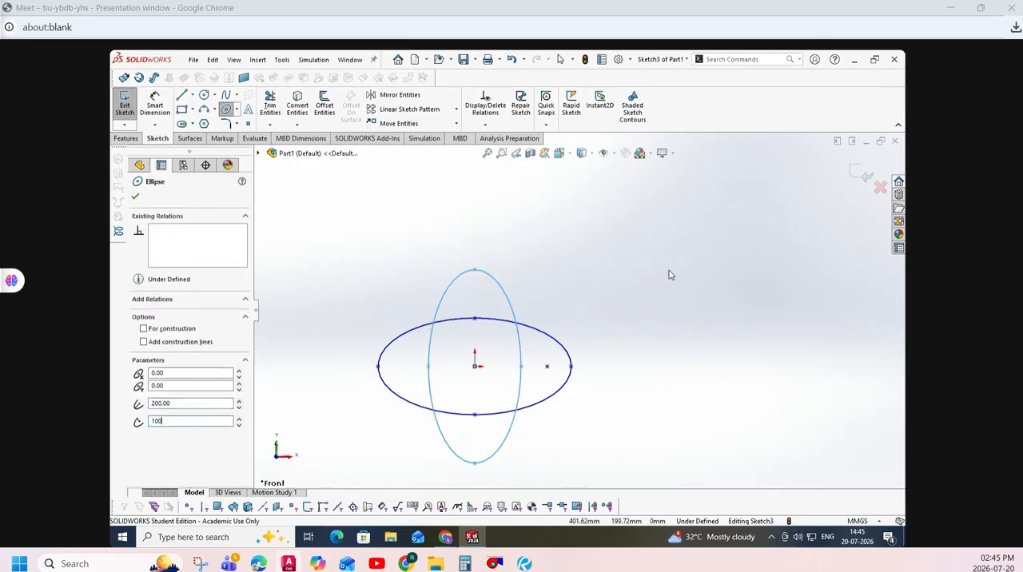
pyautogui.press('Return')
pyautogui.press('Escape')
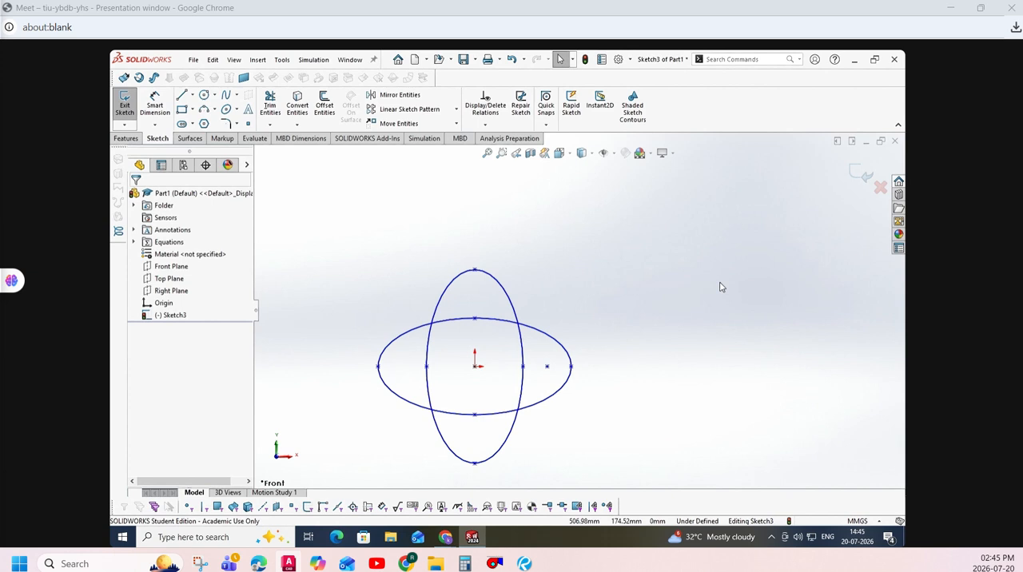
# - Trim away the upper and right inner arcs where the two ellipses overlap, using Trim to closest
pyautogui.click(271, 111)
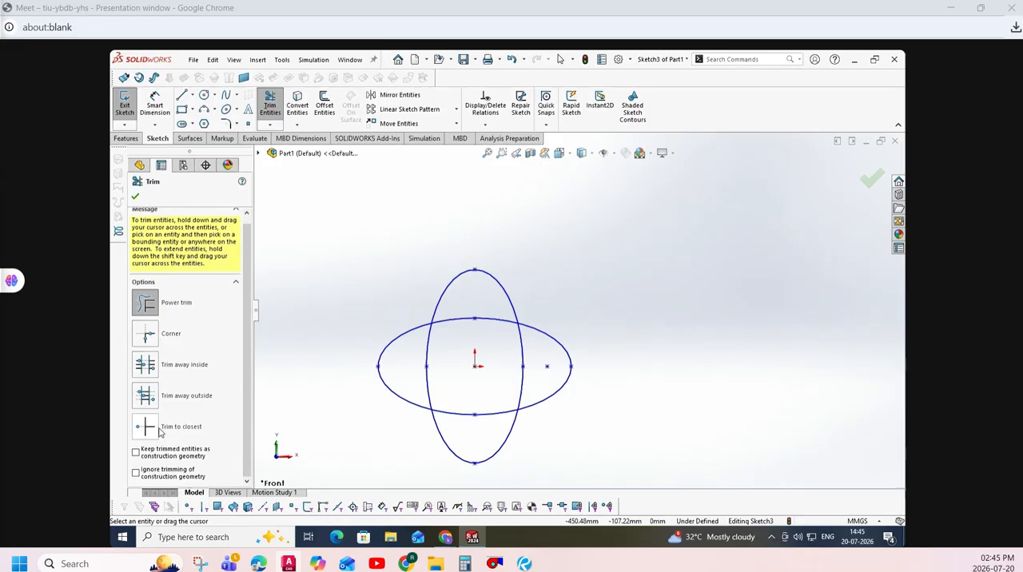
pyautogui.click(147, 309)
pyautogui.click(146, 426)
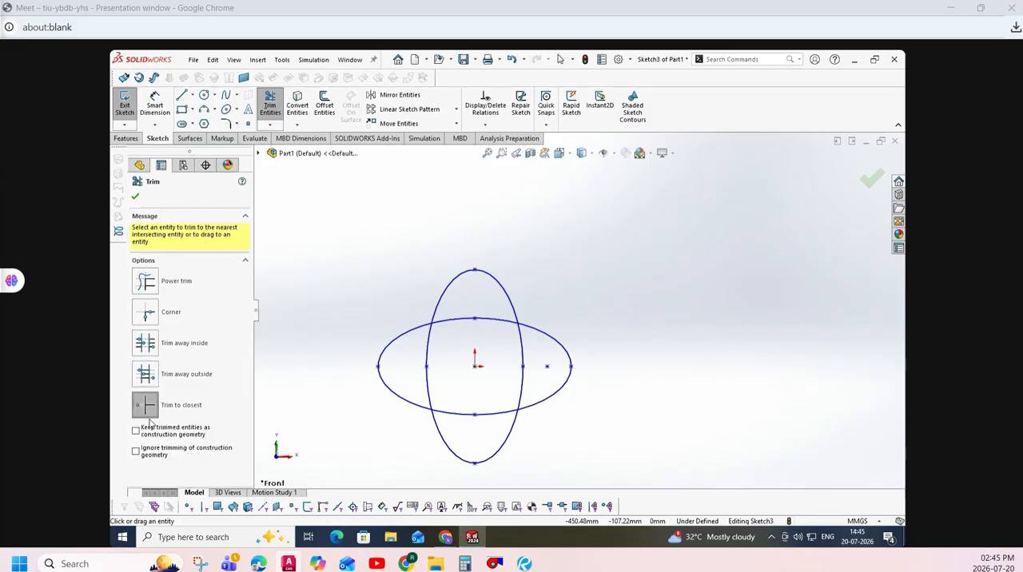
pyautogui.click(505, 322)
pyautogui.click(524, 339)
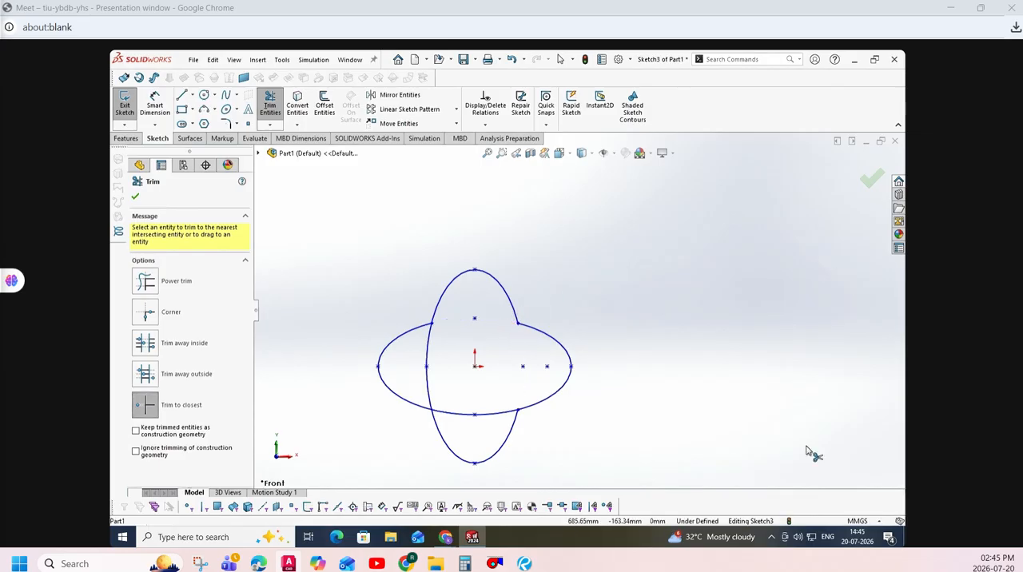
# - Remove the remaining left and lower inner arcs with Power trim, leaving only the four-lobed outline
pyautogui.click(147, 281)
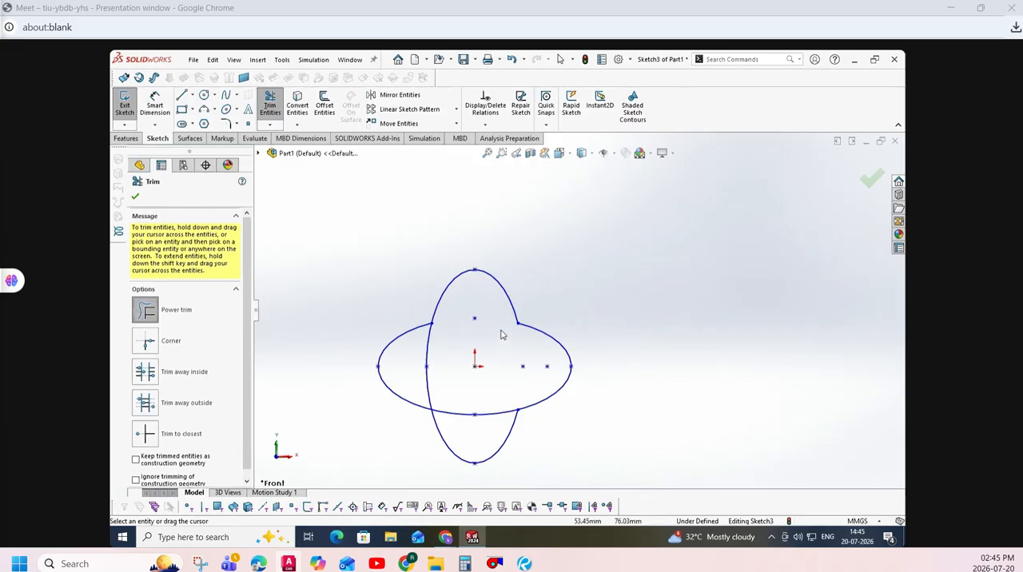
pyautogui.moveTo(500, 334)
pyautogui.mouseDown()
pyautogui.moveTo(504, 354)
pyautogui.moveTo(466, 343)
pyautogui.moveTo(461, 367)
pyautogui.moveTo(453, 366)
pyautogui.moveTo(472, 388)
pyautogui.moveTo(429, 376)
pyautogui.moveTo(458, 422)
pyautogui.mouseUp()
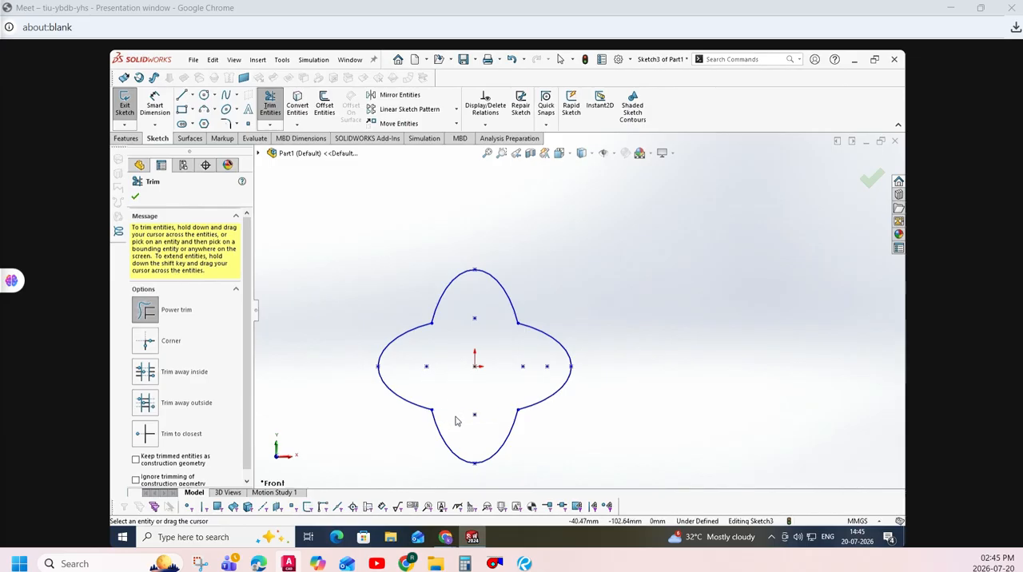
pyautogui.click(135, 196)
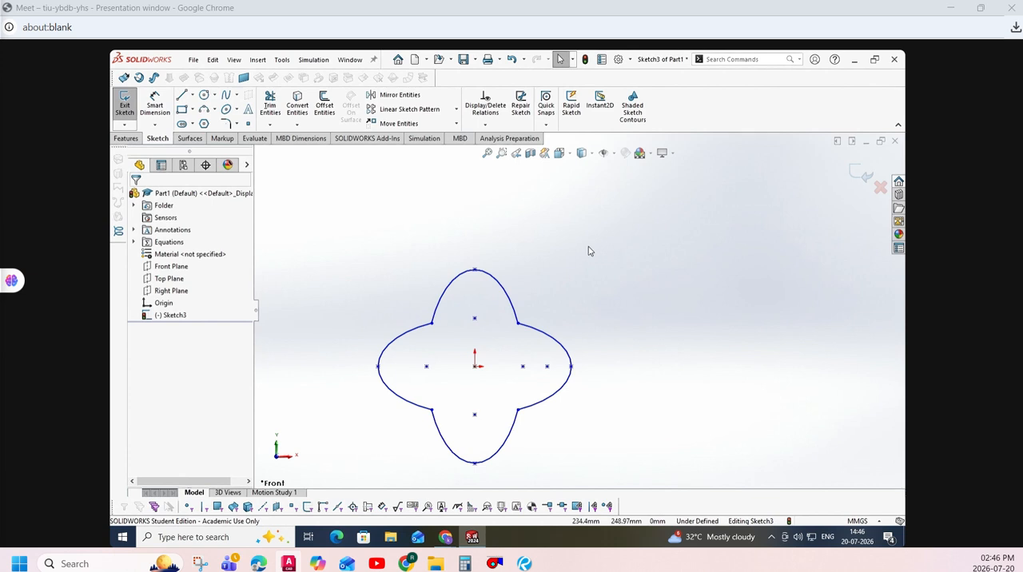
# - Delete the complete four-lobed outline together with all its points from the sketch
pyautogui.scroll(-1, 595, 242)
pyautogui.scroll(2, 596, 243)
pyautogui.moveTo(654, 220)
pyautogui.mouseDown()
pyautogui.moveTo(649, 444)
pyautogui.moveTo(382, 489)
pyautogui.mouseUp()
pyautogui.press('Delete')
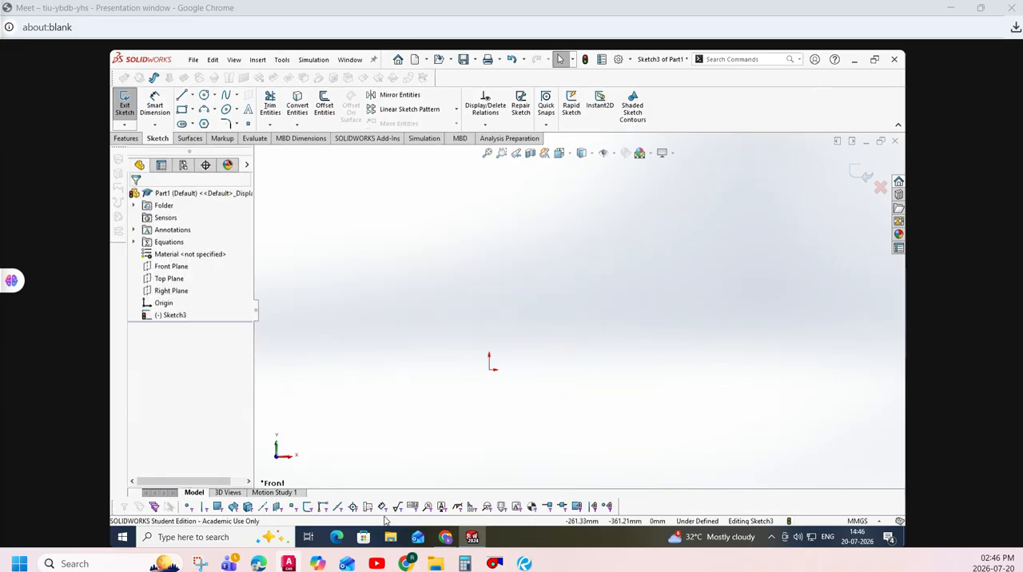
# - Open practice exercise.pdf from the desktop and examine the R_CAD plate drawing on page 3, tracing the plate's lower-left edge with the Draw pen
pyautogui.click(853, 60)
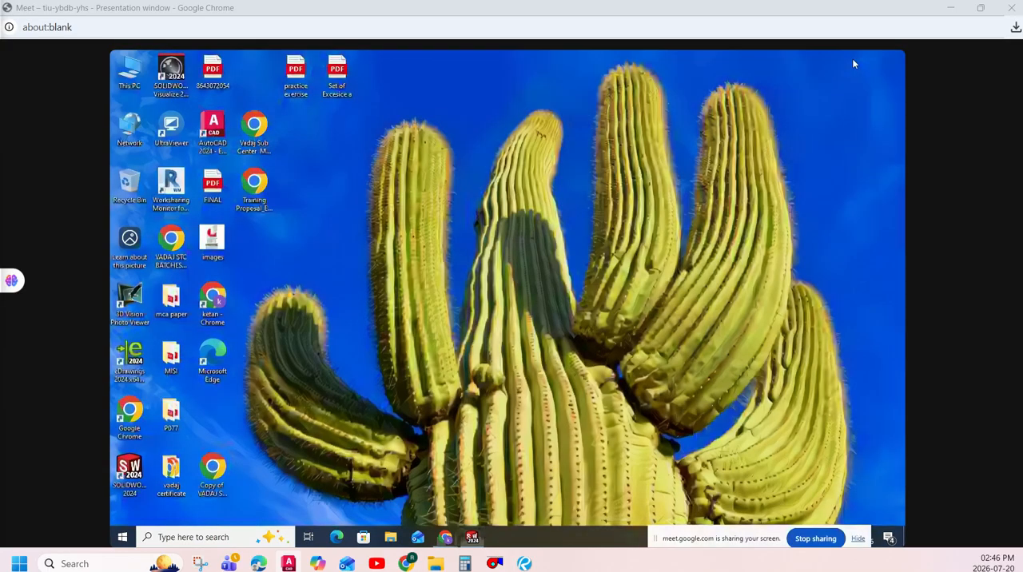
pyautogui.click(308, 86)
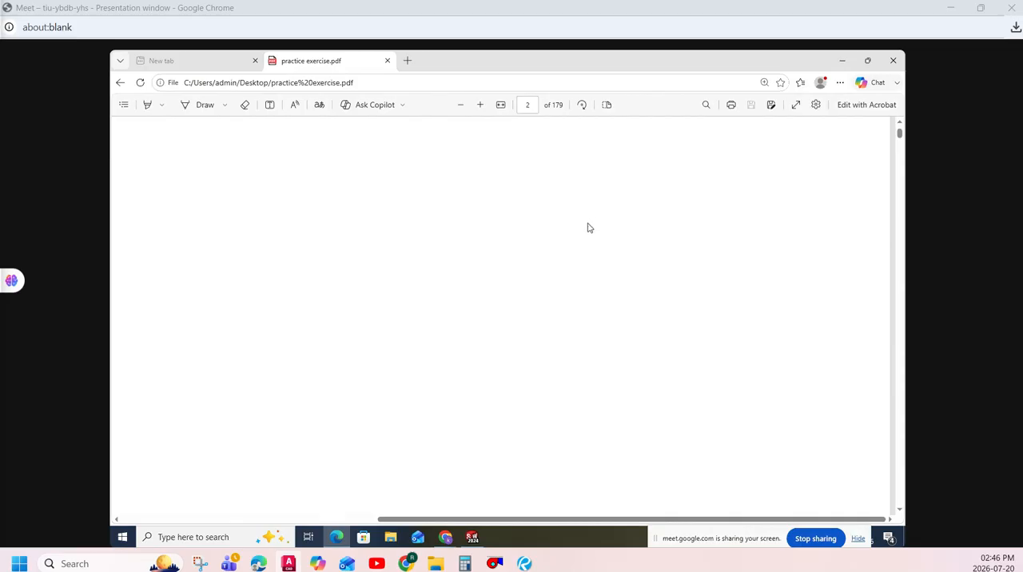
pyautogui.scroll(-5, 588, 228)
pyautogui.click(461, 105)
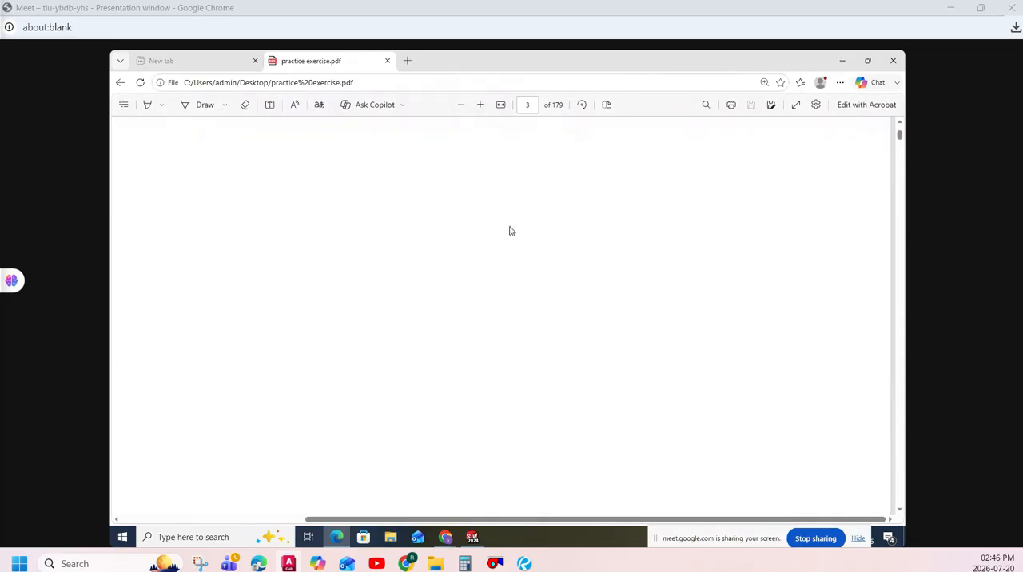
pyautogui.click(479, 105)
pyautogui.click(461, 105)
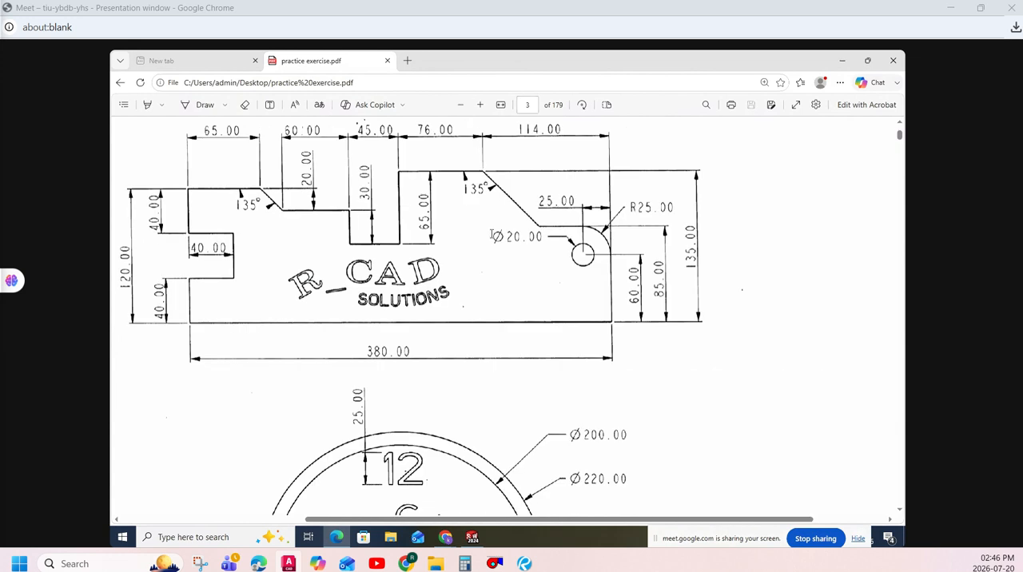
pyautogui.scroll(1, 197, 136)
pyautogui.click(203, 104)
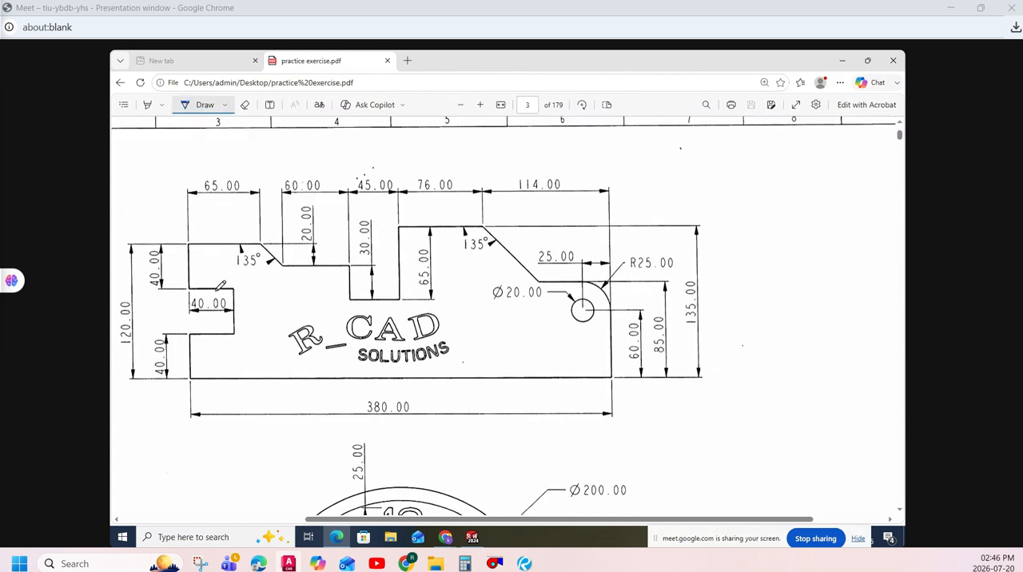
pyautogui.moveTo(203, 373)
pyautogui.mouseDown()
pyautogui.moveTo(569, 371)
pyautogui.moveTo(622, 328)
pyautogui.moveTo(582, 271)
pyautogui.moveTo(502, 237)
pyautogui.moveTo(441, 226)
pyautogui.moveTo(357, 299)
pyautogui.moveTo(323, 261)
pyautogui.moveTo(261, 238)
pyautogui.moveTo(187, 239)
pyautogui.moveTo(229, 282)
pyautogui.moveTo(231, 333)
pyautogui.moveTo(191, 334)
pyautogui.mouseUp()
# - Switch to SOLIDWORKS and sketch the plate's left side as connected lines upward from the origin, with a rectangular notch inward at mid-height
pyautogui.click(472, 538)
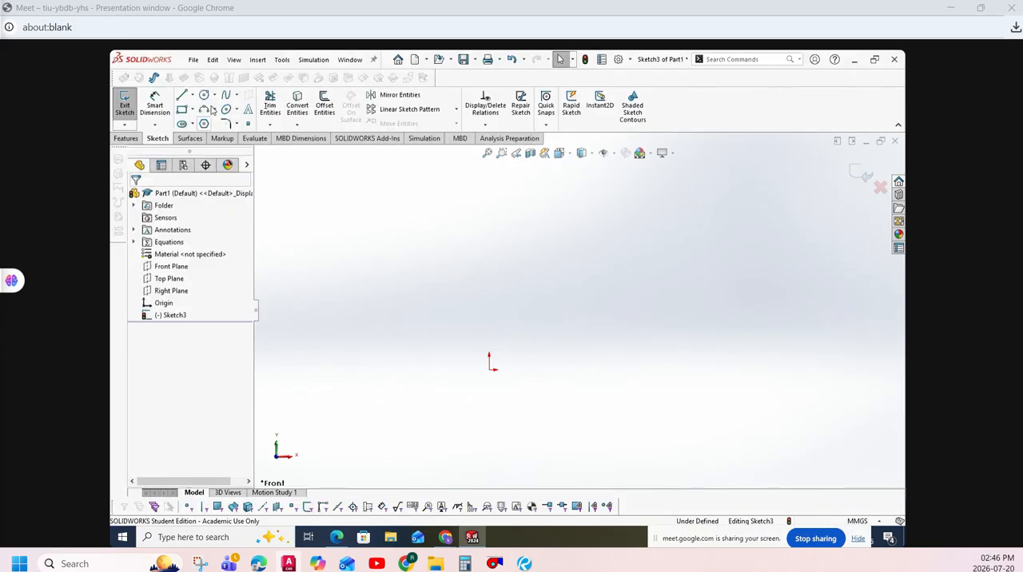
pyautogui.click(182, 94)
pyautogui.click(489, 369)
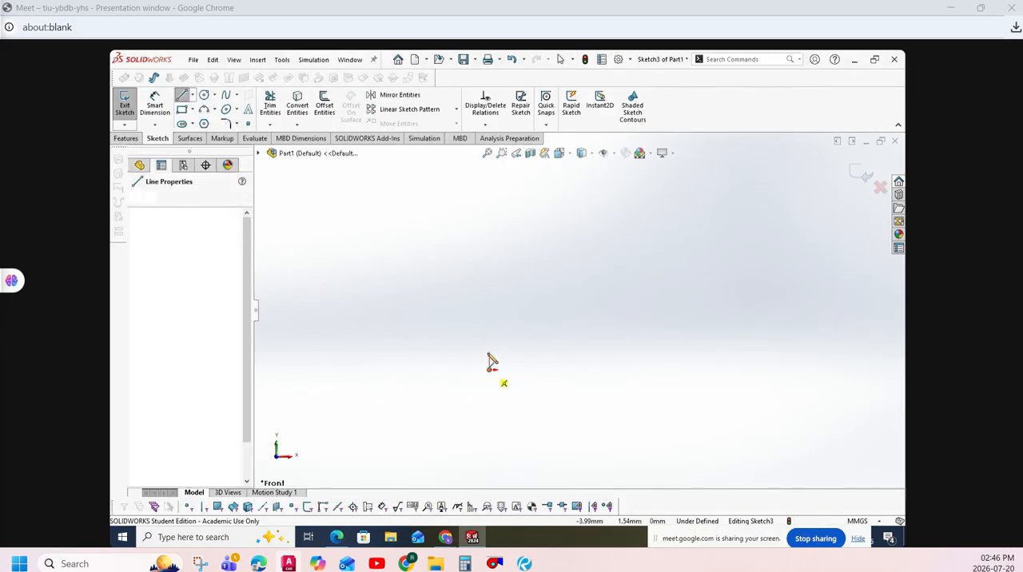
pyautogui.click(489, 329)
pyautogui.click(530, 329)
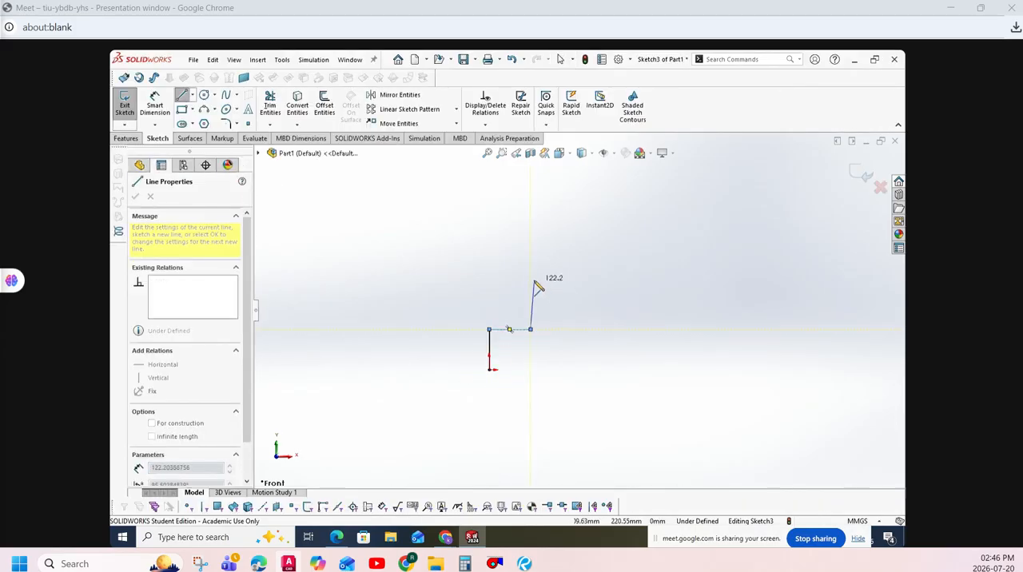
pyautogui.click(530, 278)
pyautogui.click(489, 279)
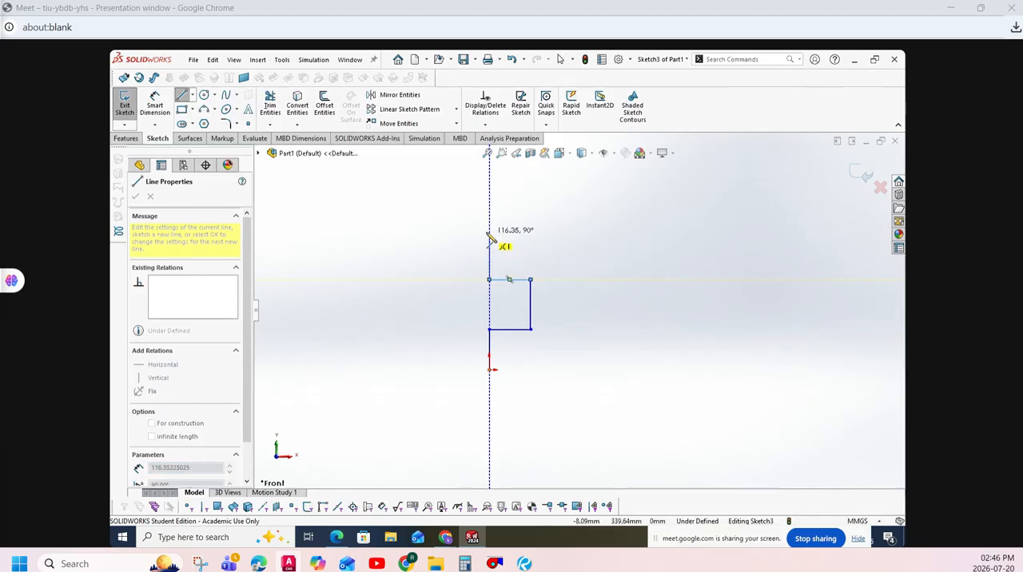
pyautogui.click(504, 233)
# - Continue the line chain with a top edge about 242 mm long, a downward slope, a horizontal ledge and the open-topped slot
pyautogui.click(588, 223)
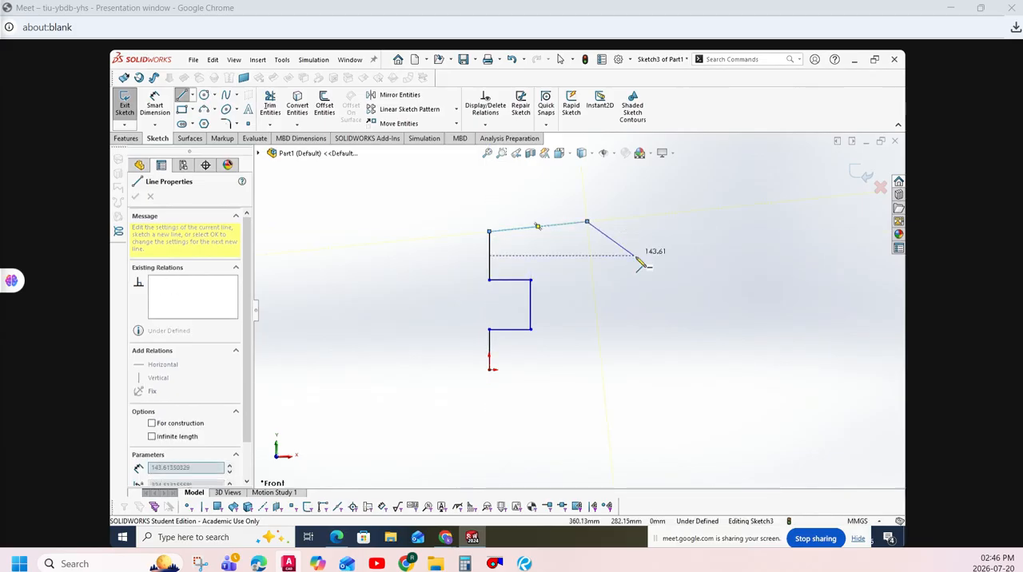
pyautogui.click(694, 249)
pyautogui.click(680, 319)
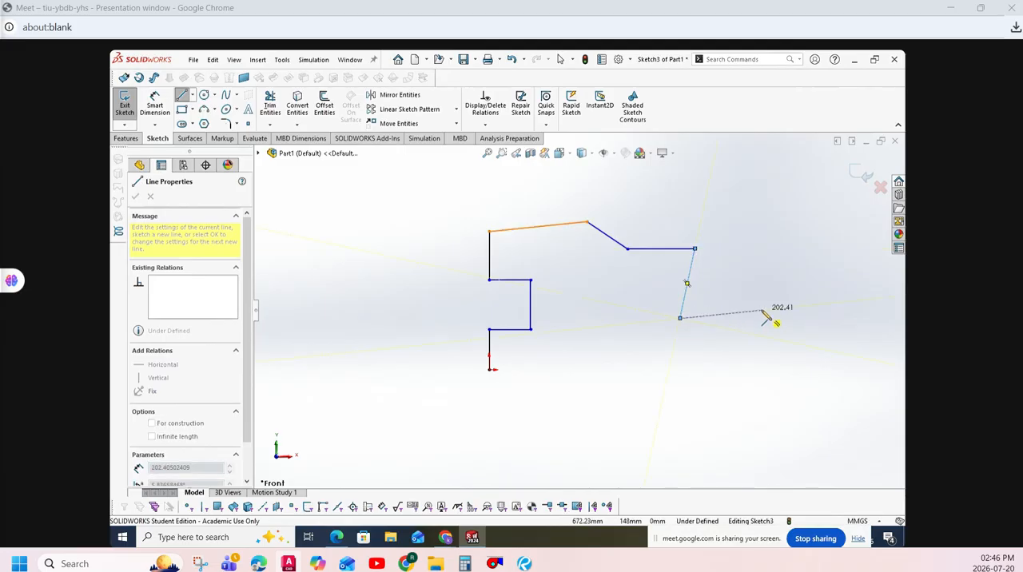
pyautogui.click(754, 311)
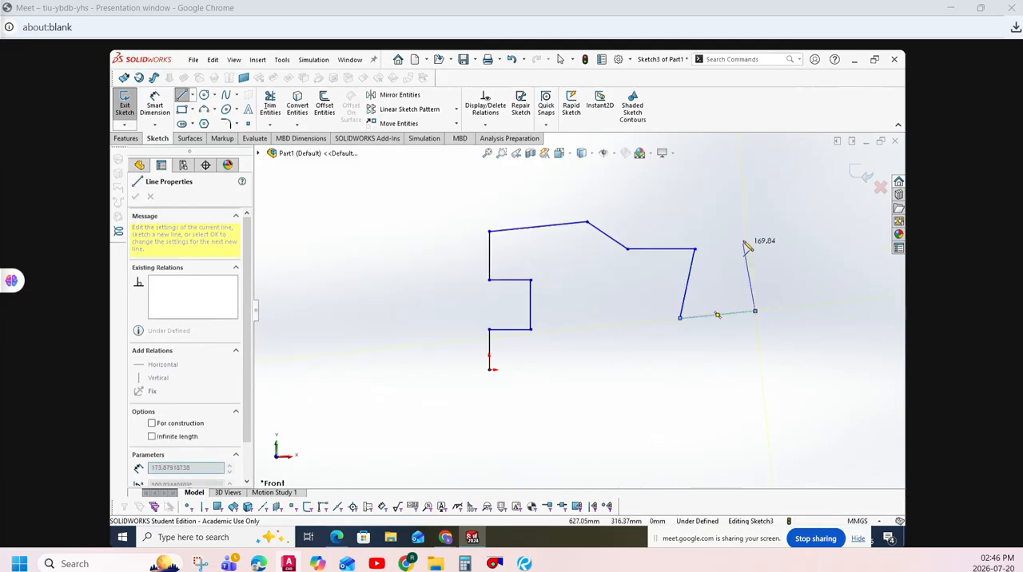
pyautogui.click(743, 227)
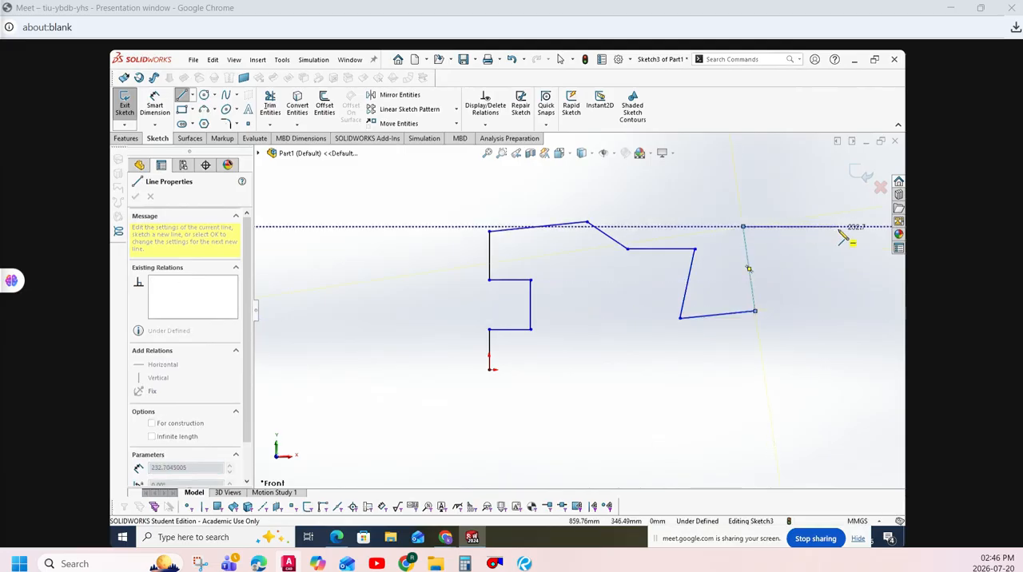
# - Close the profile with the raised top edge, slope, ledge, vertical right side and a horizontal base about 1186 mm long back to the origin
pyautogui.click(847, 226)
pyautogui.scroll(2, 853, 280)
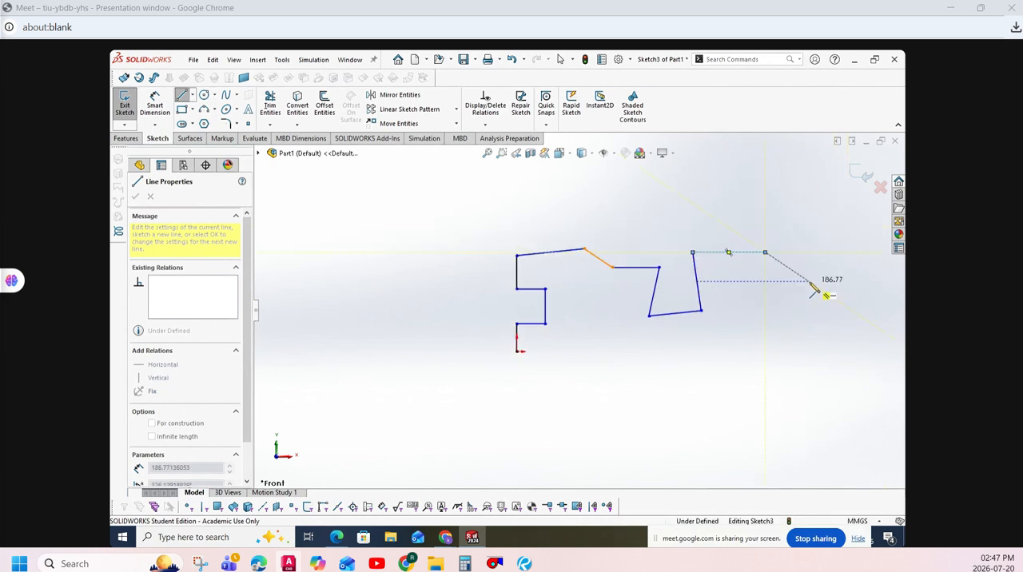
pyautogui.click(799, 275)
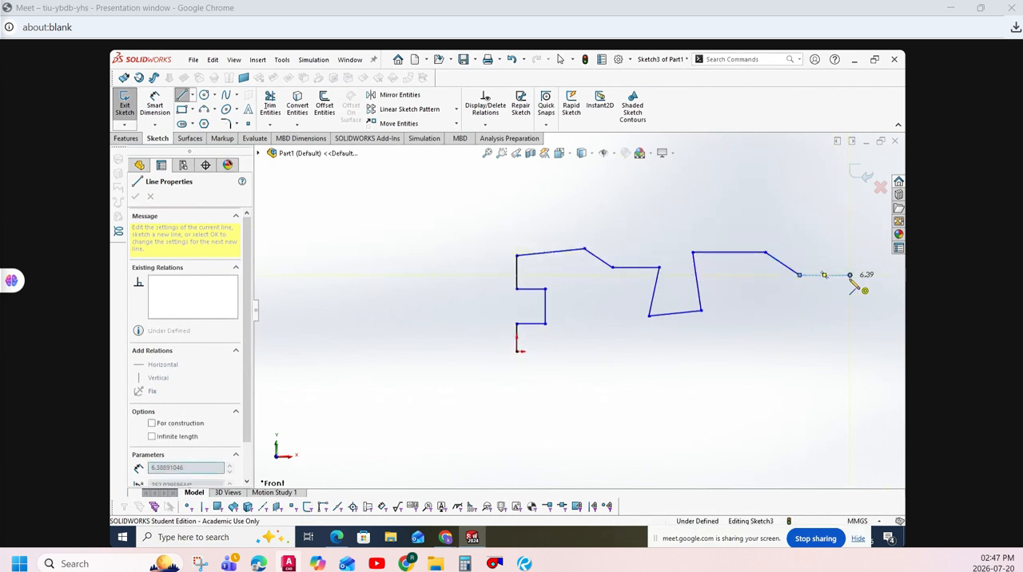
pyautogui.click(850, 274)
pyautogui.click(851, 351)
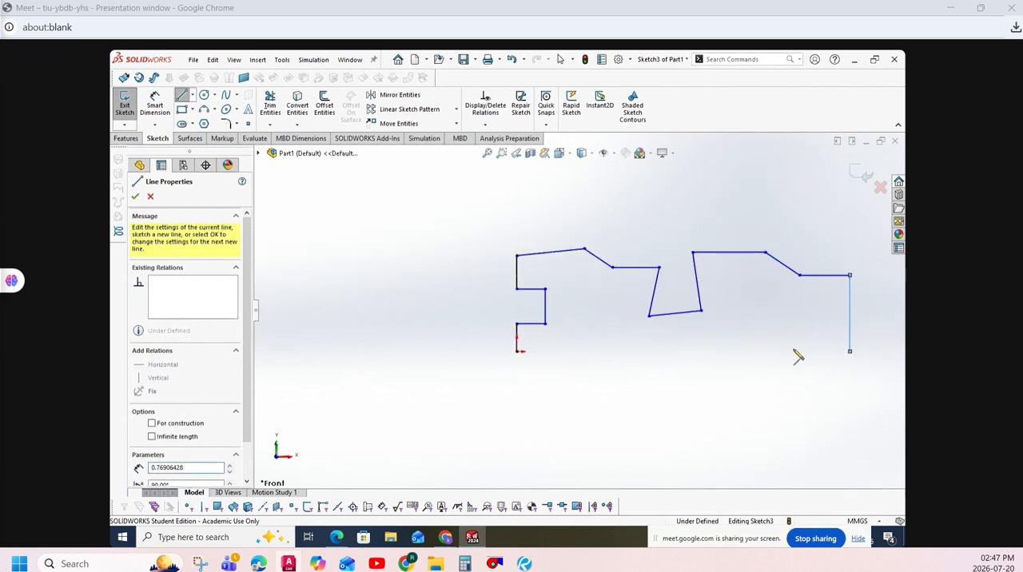
pyautogui.click(518, 351)
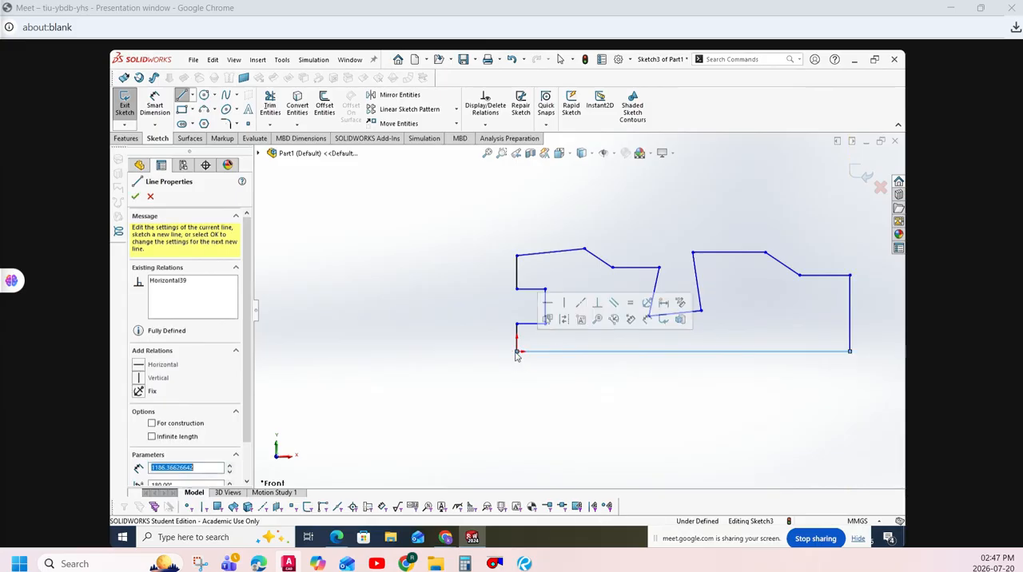
pyautogui.press('Escape')
pyautogui.scroll(2, 727, 388)
pyautogui.scroll(-1, 745, 319)
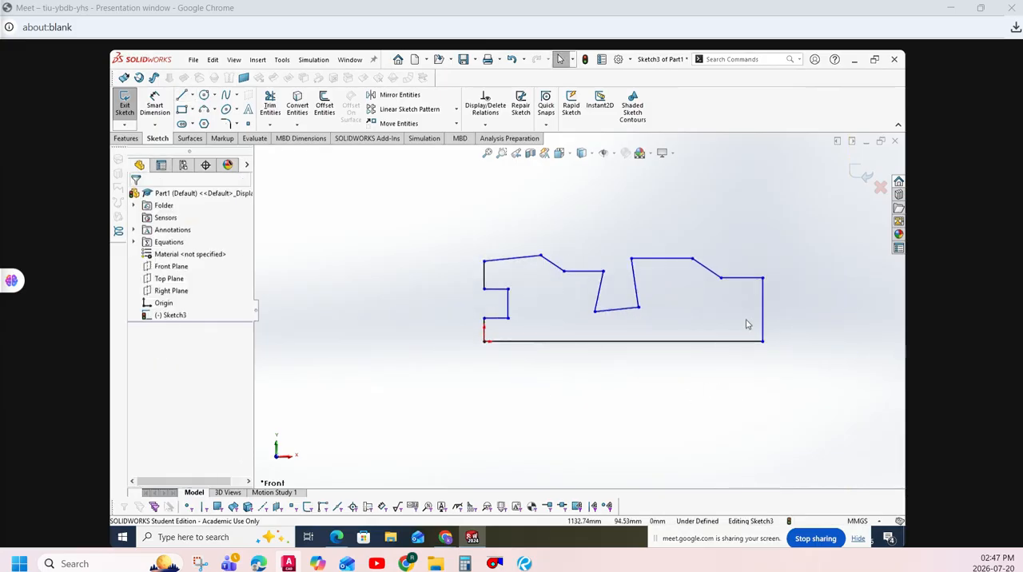
# - Switch to practice exercise.pdf and erase the blue pen trace around the R_CAD plate drawing
pyautogui.click(329, 541)
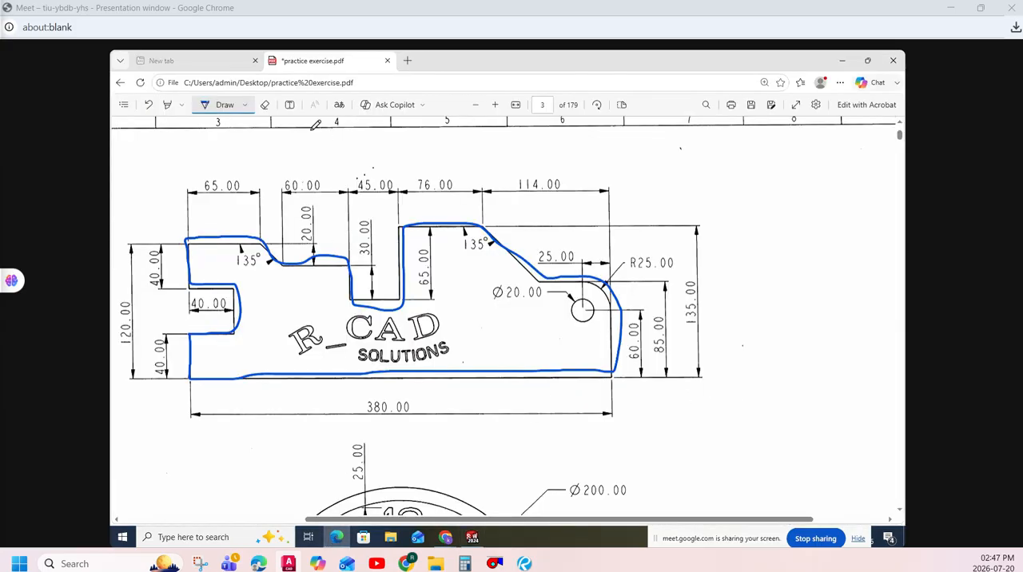
pyautogui.click(265, 104)
pyautogui.click(215, 321)
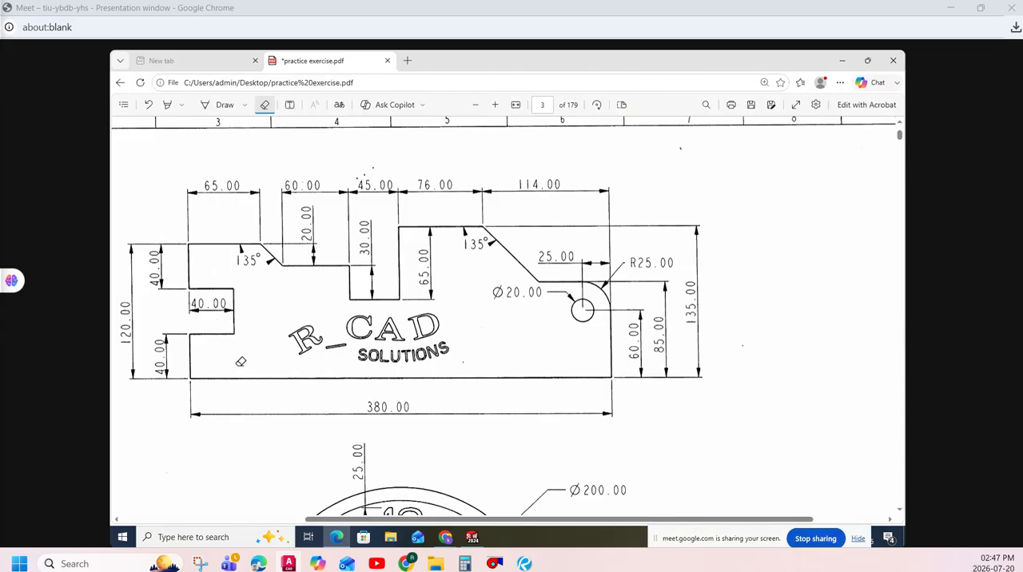
# - Return to SOLIDWORKS and apply a Horizontal relation to the base, both notch edges, all upper edges and ledges, and the slot bottom
pyautogui.click(473, 537)
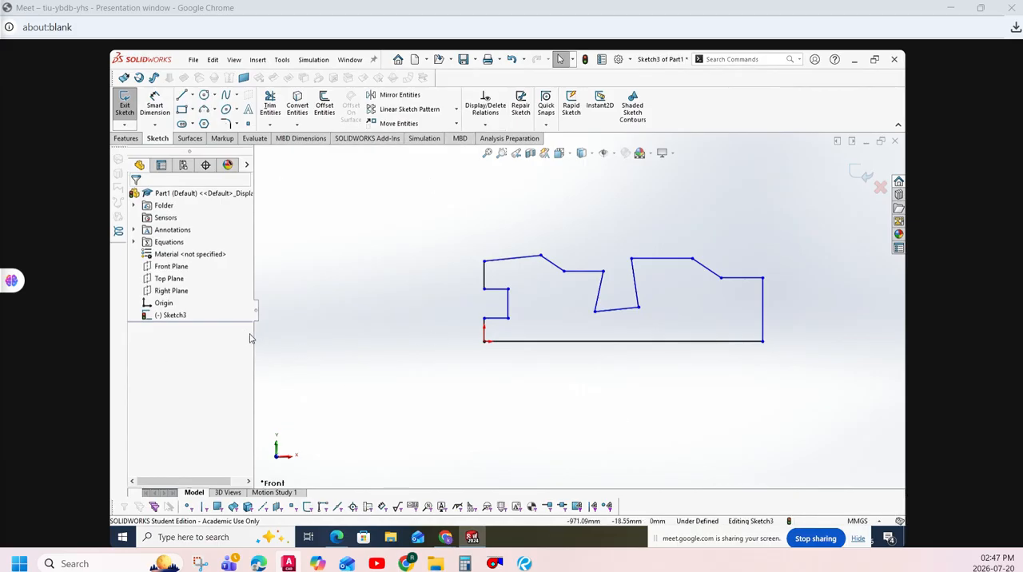
pyautogui.click(483, 125)
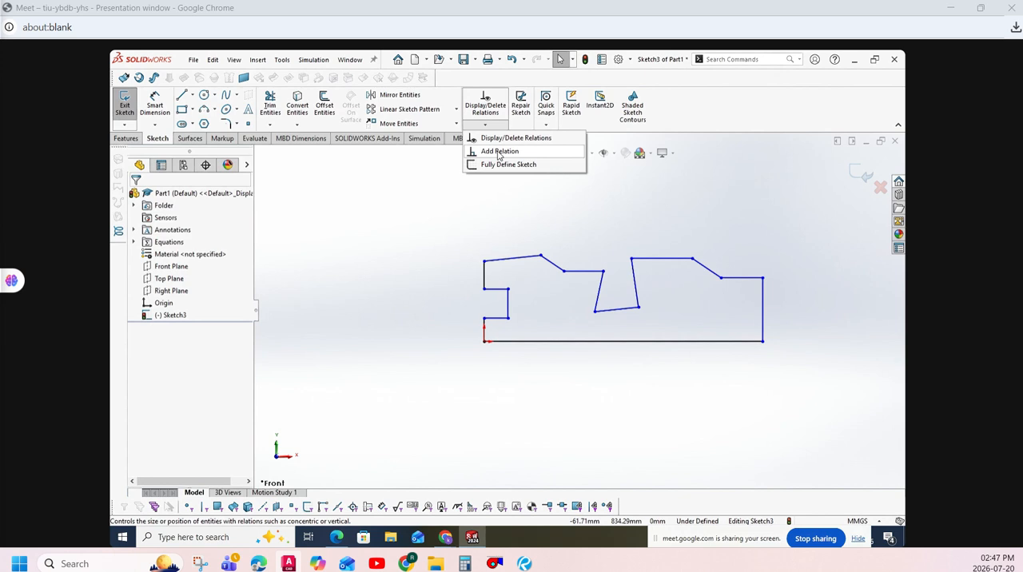
pyautogui.click(498, 152)
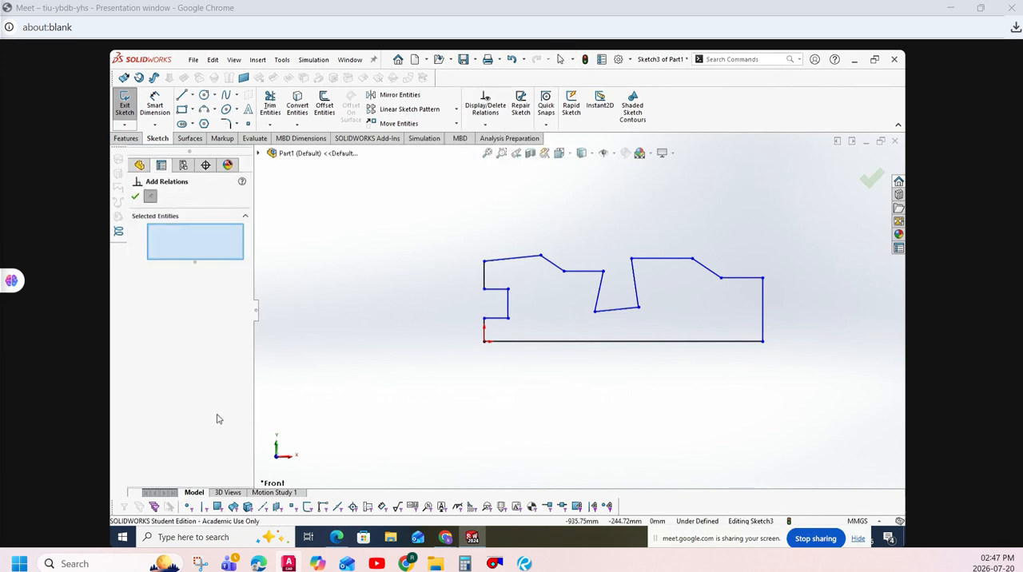
pyautogui.click(518, 342)
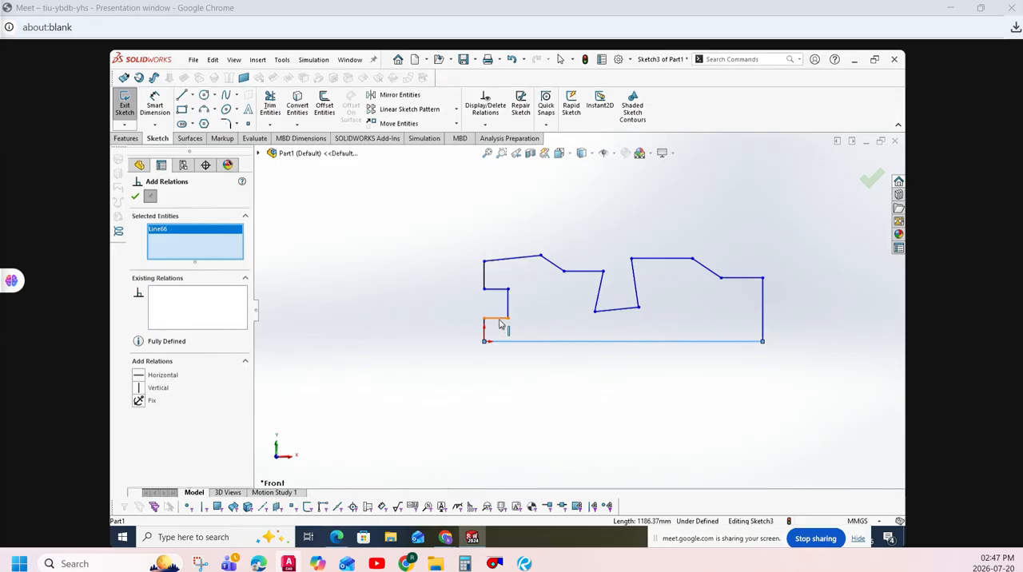
pyautogui.click(499, 319)
pyautogui.click(498, 291)
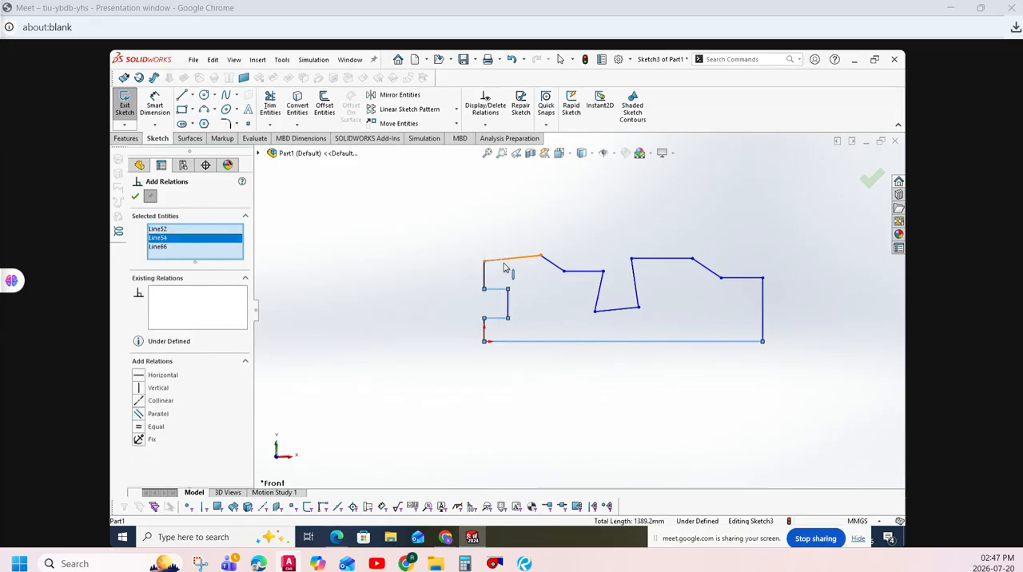
pyautogui.click(516, 259)
pyautogui.click(583, 272)
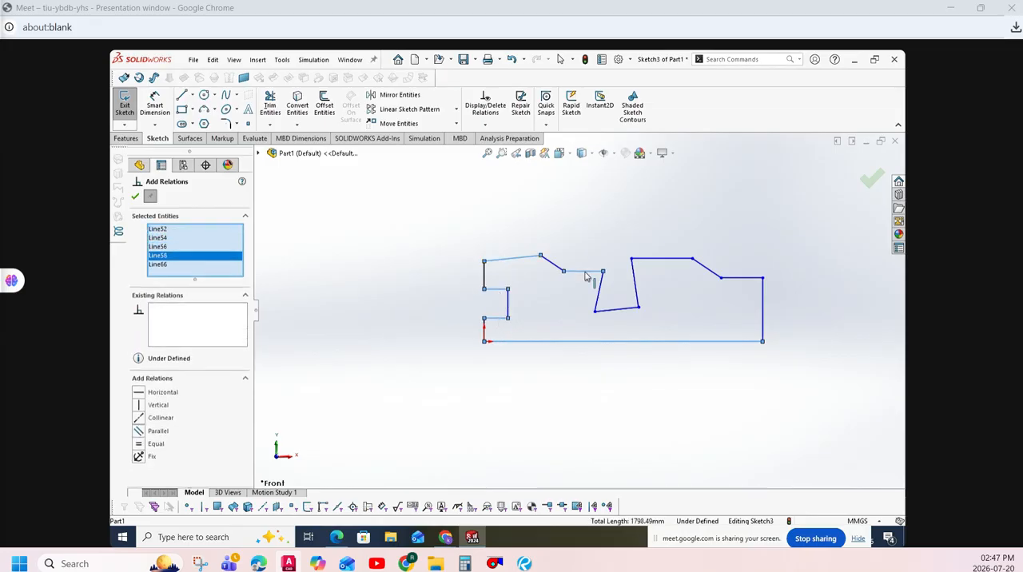
pyautogui.click(662, 259)
pyautogui.click(739, 279)
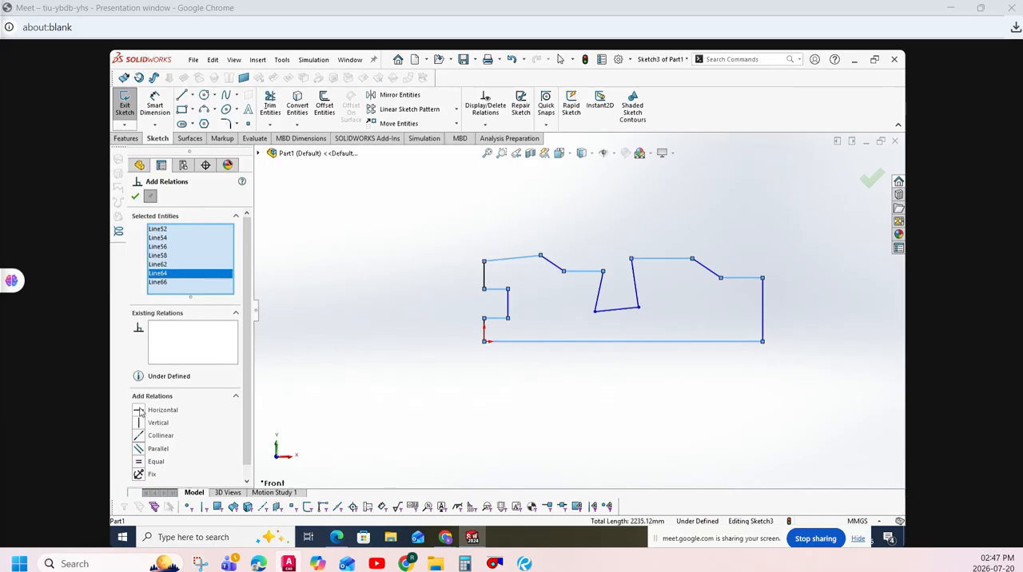
pyautogui.click(619, 309)
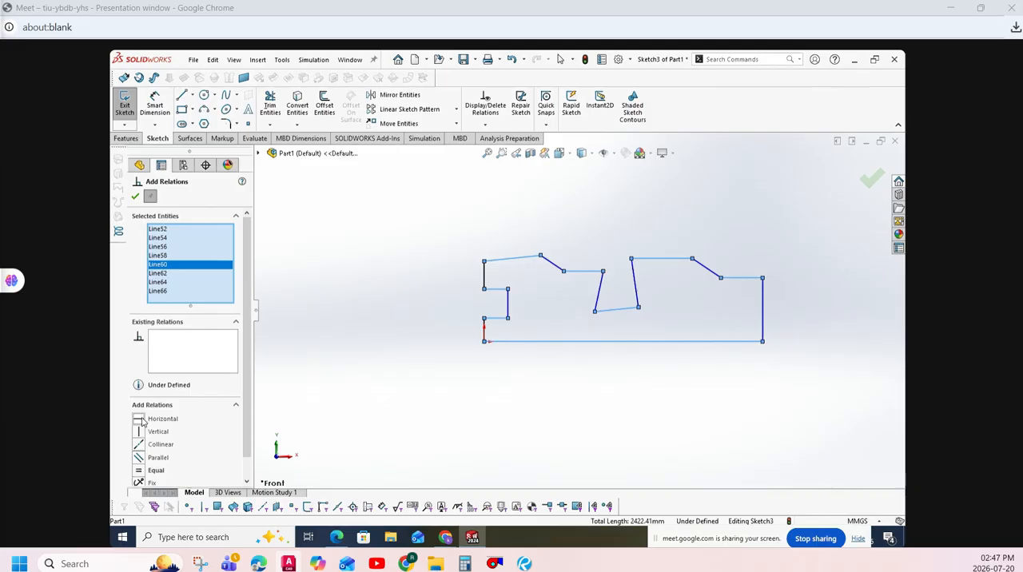
pyautogui.click(135, 196)
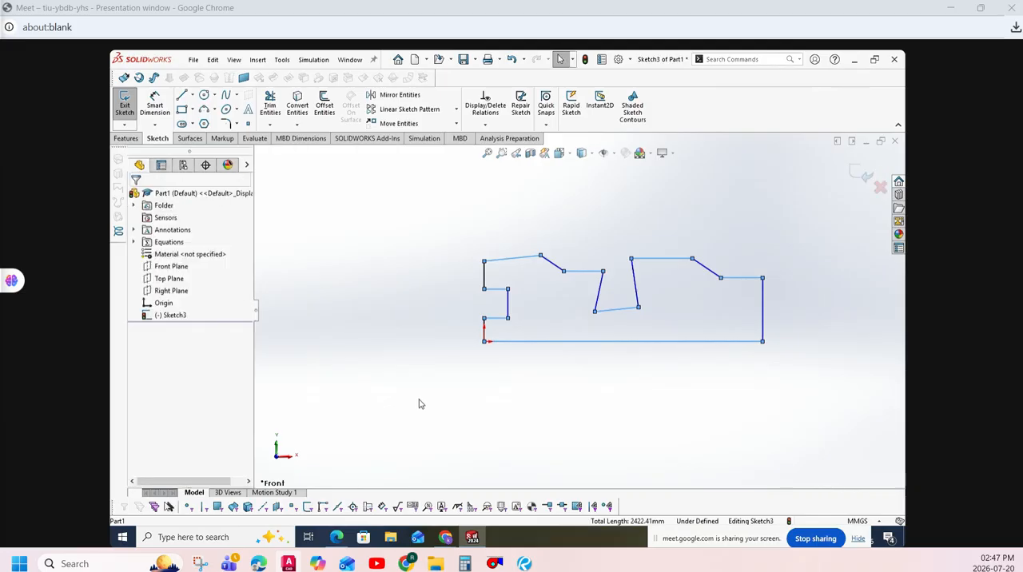
pyautogui.click(419, 404)
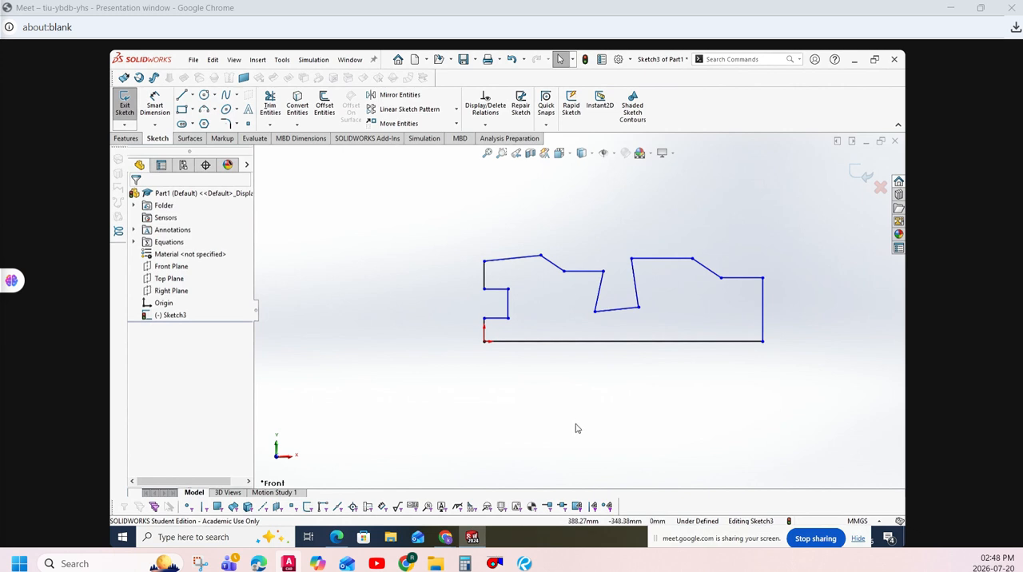
# - Delete the Parallel relation linking the profile's upper-left edge to the slot bottom
pyautogui.click(511, 258)
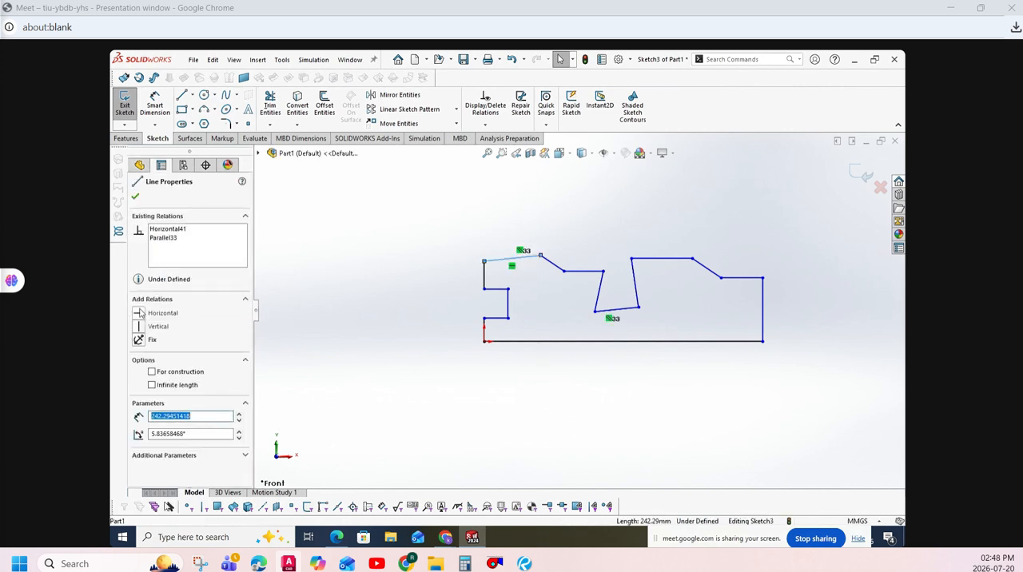
pyautogui.click(167, 238)
pyautogui.rightClick(169, 239)
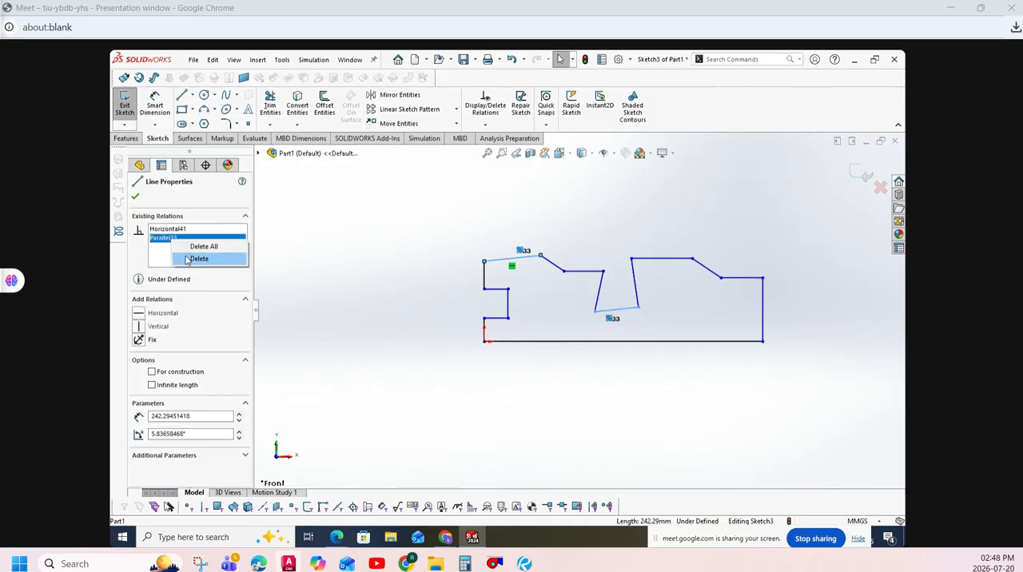
pyautogui.click(199, 259)
pyautogui.click(443, 362)
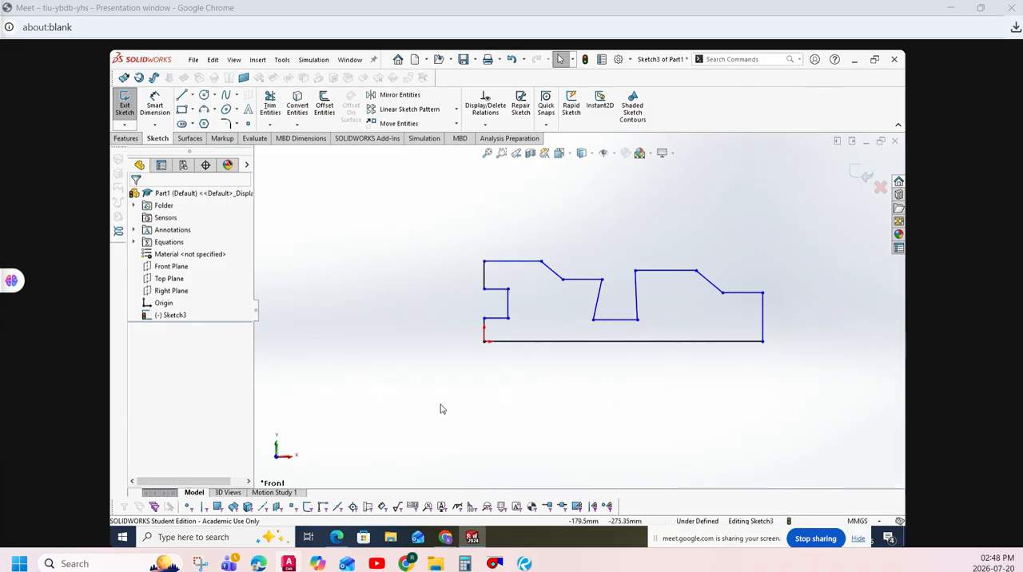
# - Add a Vertical relation to both slot sides, the profile's right edge and the notch's inner edge
pyautogui.click(484, 124)
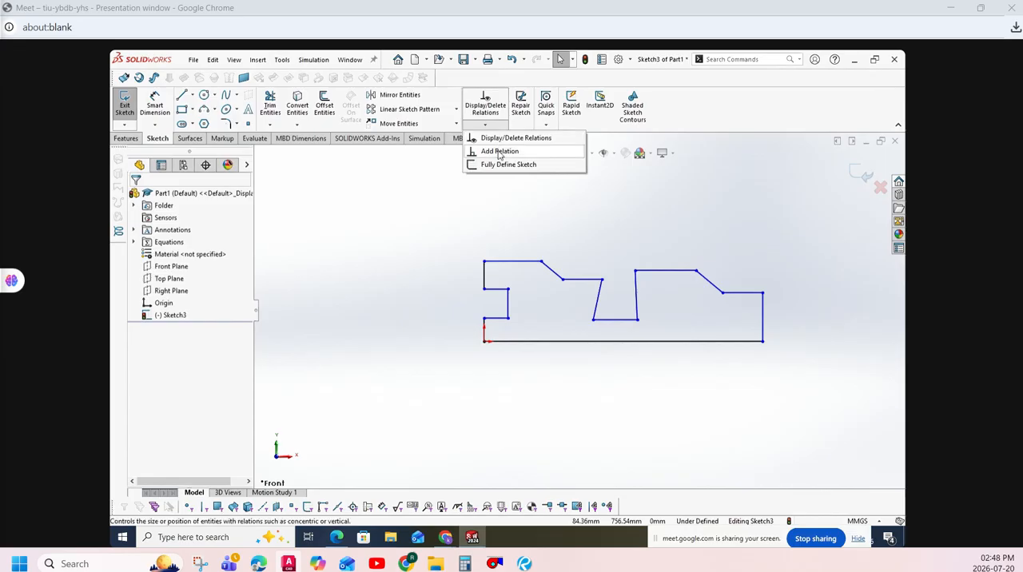
pyautogui.click(492, 149)
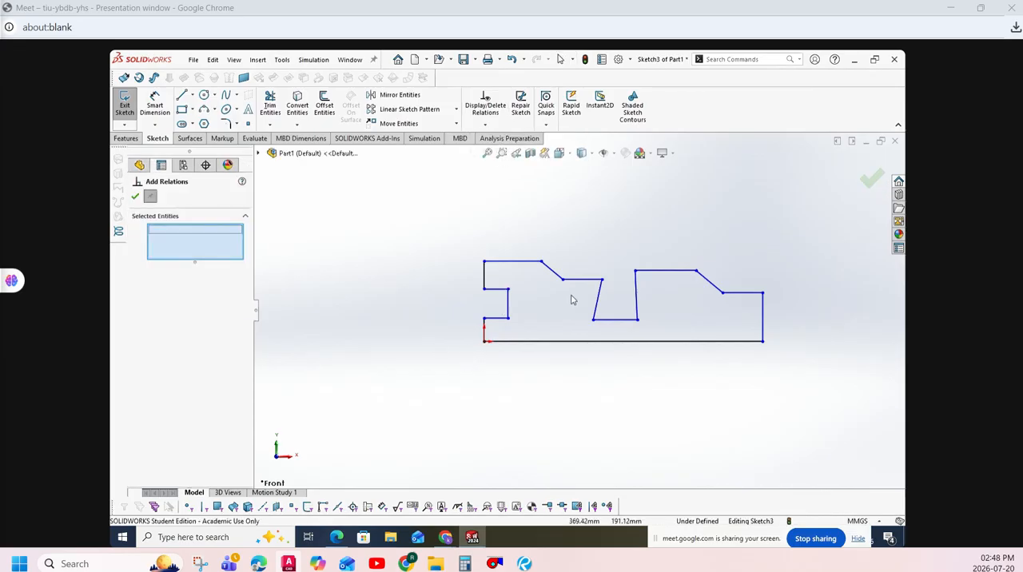
pyautogui.click(598, 296)
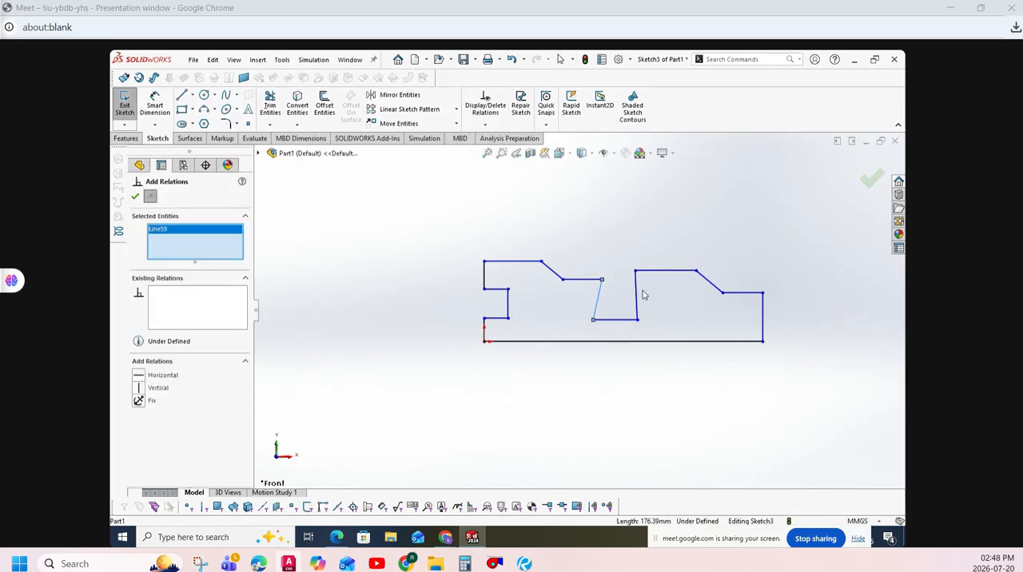
pyautogui.click(641, 294)
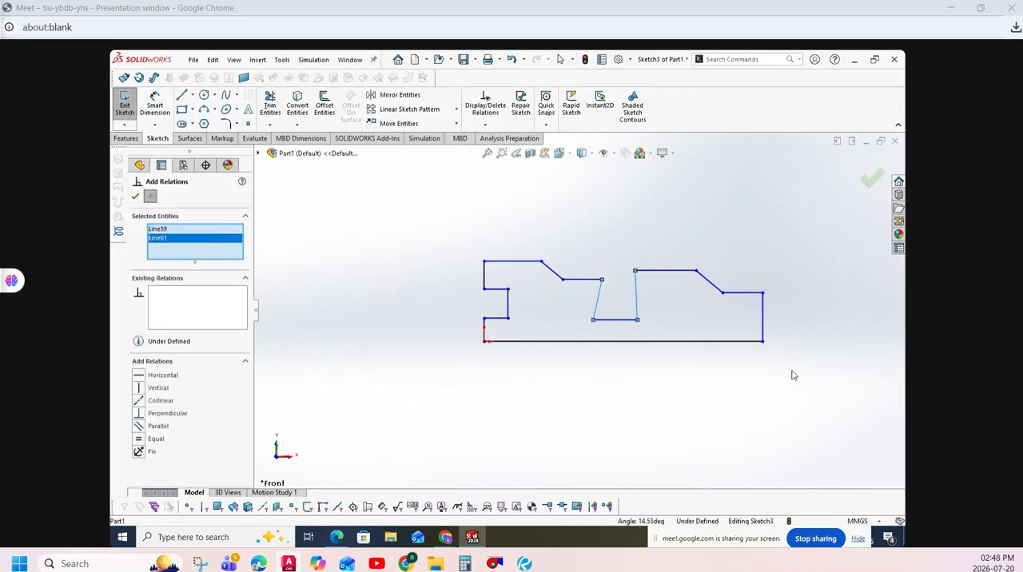
pyautogui.click(766, 310)
pyautogui.click(508, 302)
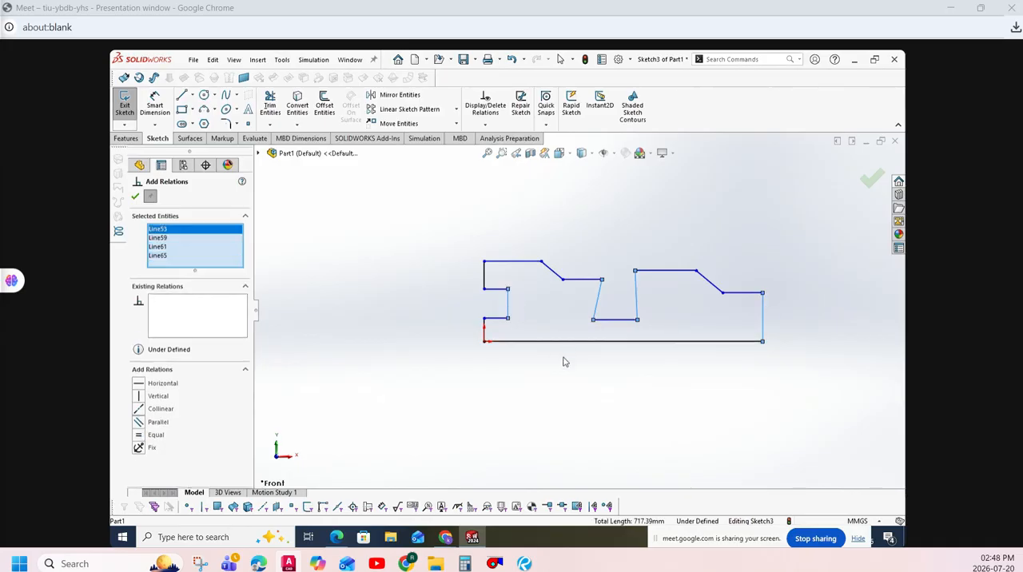
pyautogui.click(139, 397)
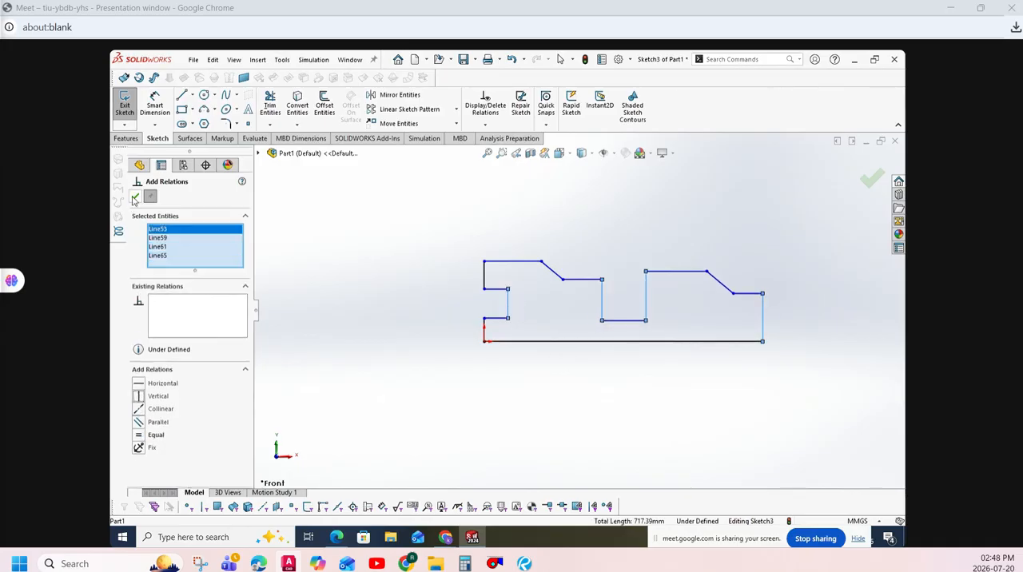
pyautogui.click(135, 198)
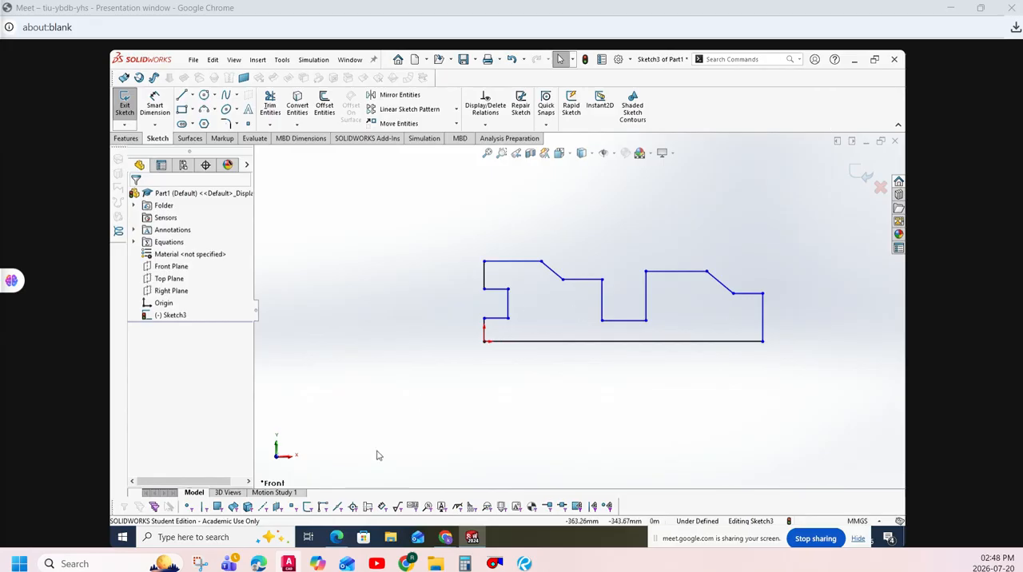
# - Check the plate drawing in practice exercise.pdf, then dimension the angle between the profile's upper-left edge and its adjoining slope as 135° in SOLIDWORKS
pyautogui.click(336, 537)
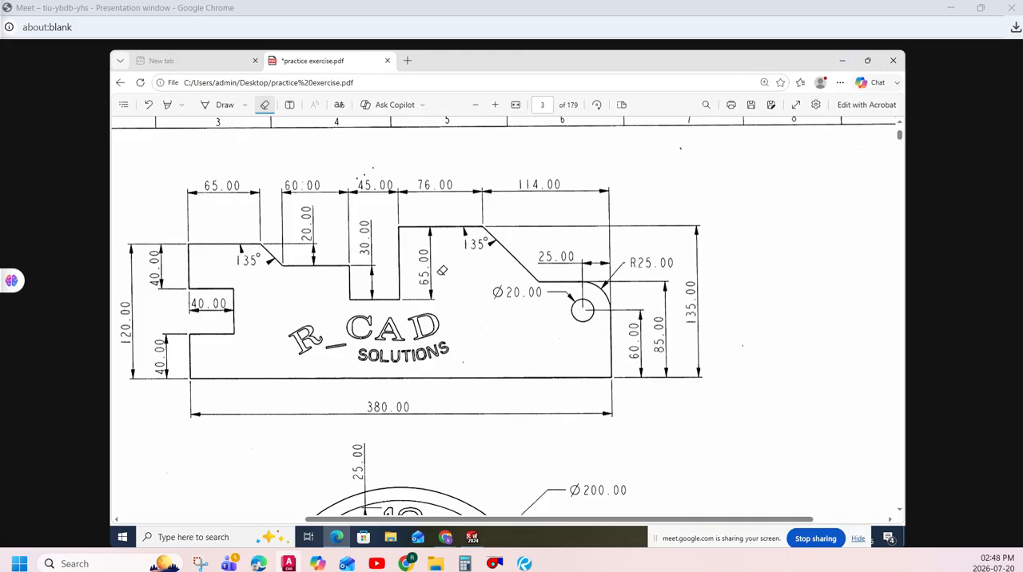
pyautogui.click(472, 537)
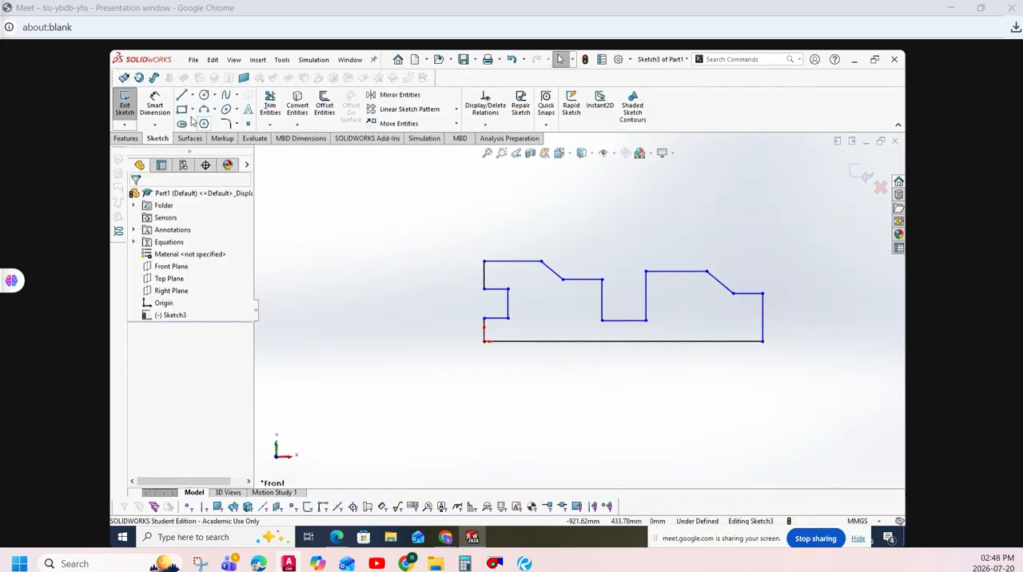
pyautogui.scroll(3, 586, 290)
pyautogui.scroll(-10, 576, 297)
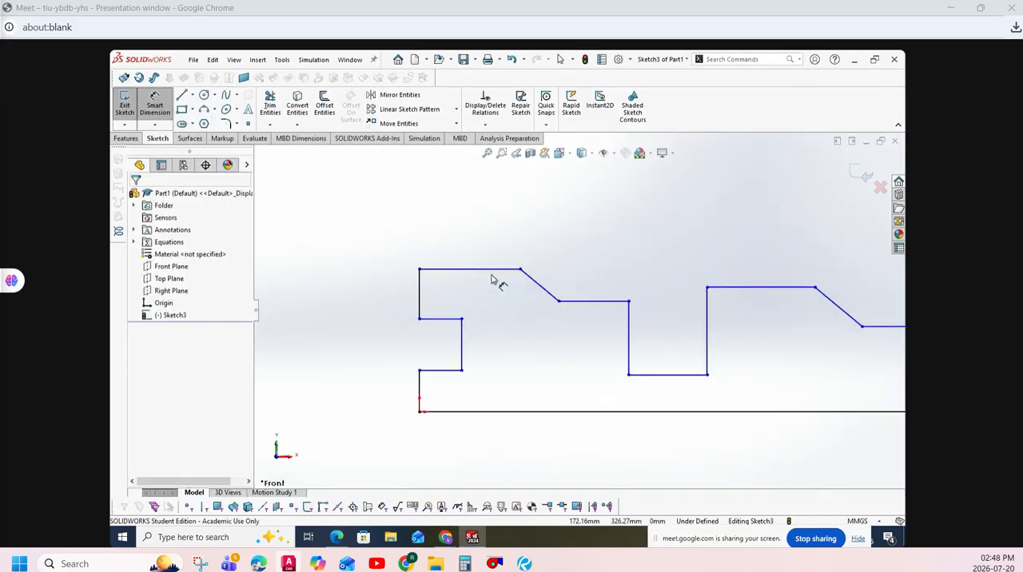
pyautogui.scroll(6, 547, 291)
pyautogui.scroll(-8, 550, 288)
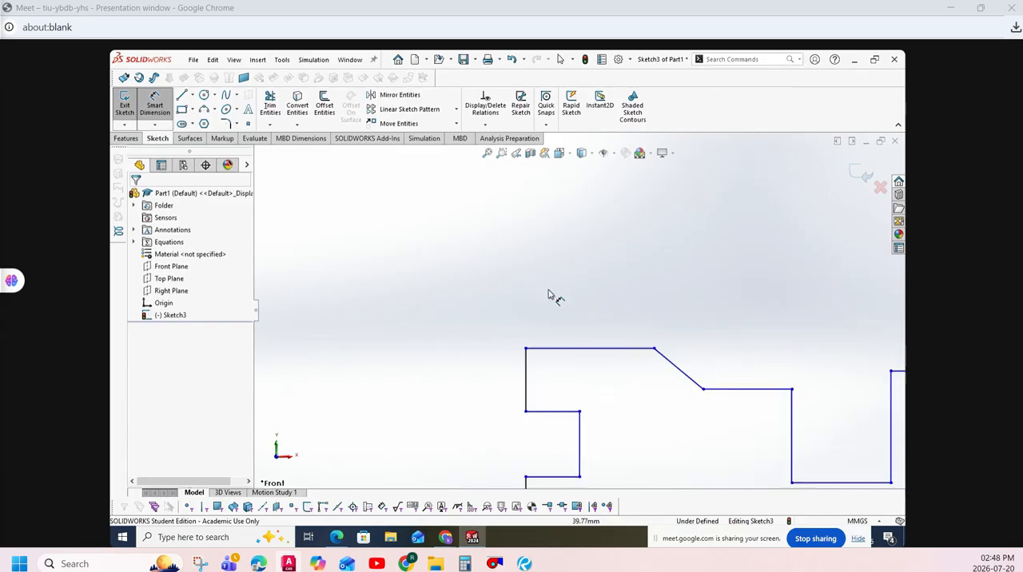
pyautogui.scroll(8, 545, 291)
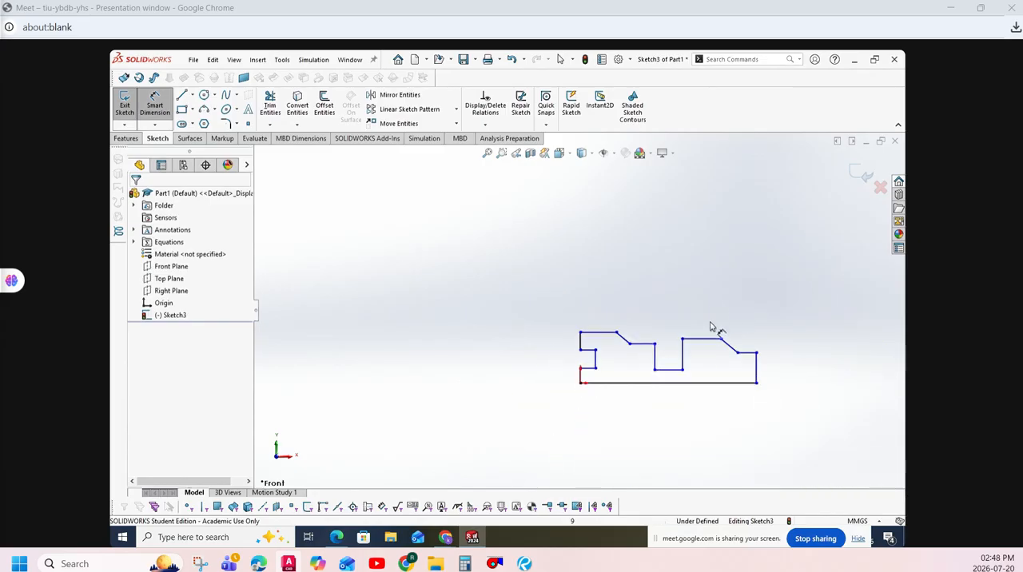
pyautogui.scroll(-8, 712, 326)
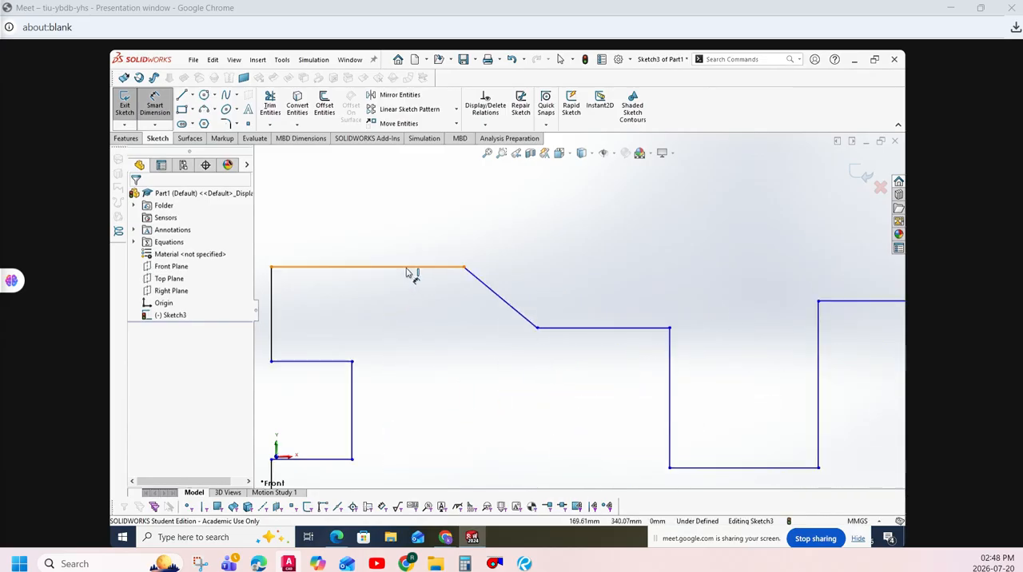
pyautogui.click(407, 270)
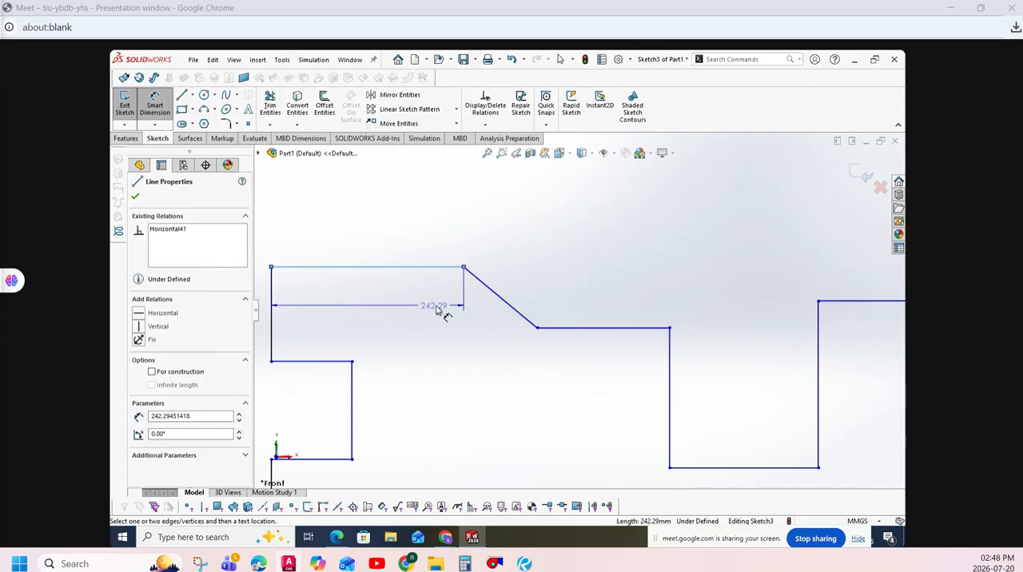
pyautogui.click(496, 294)
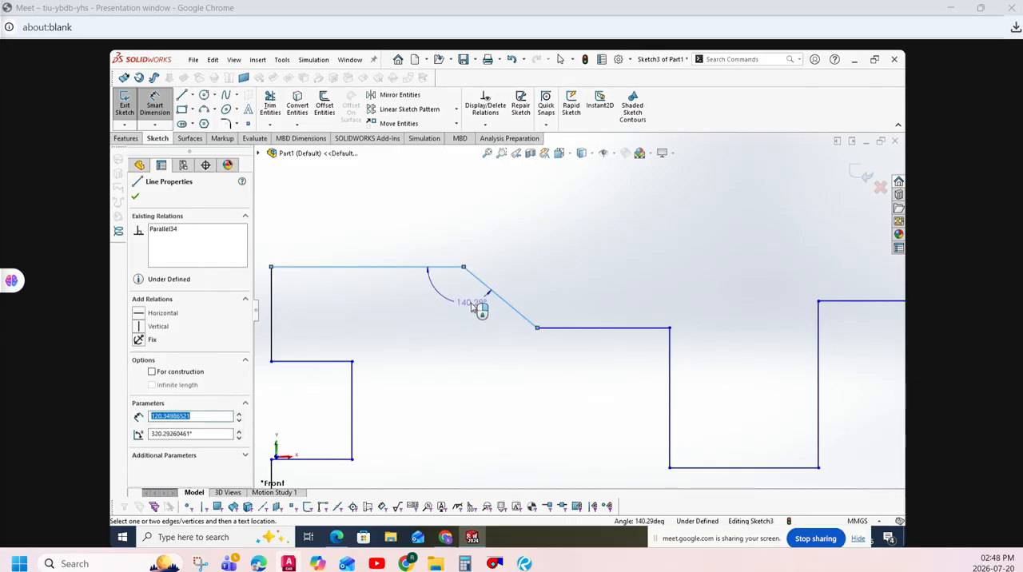
pyautogui.click(462, 308)
pyautogui.write('135')
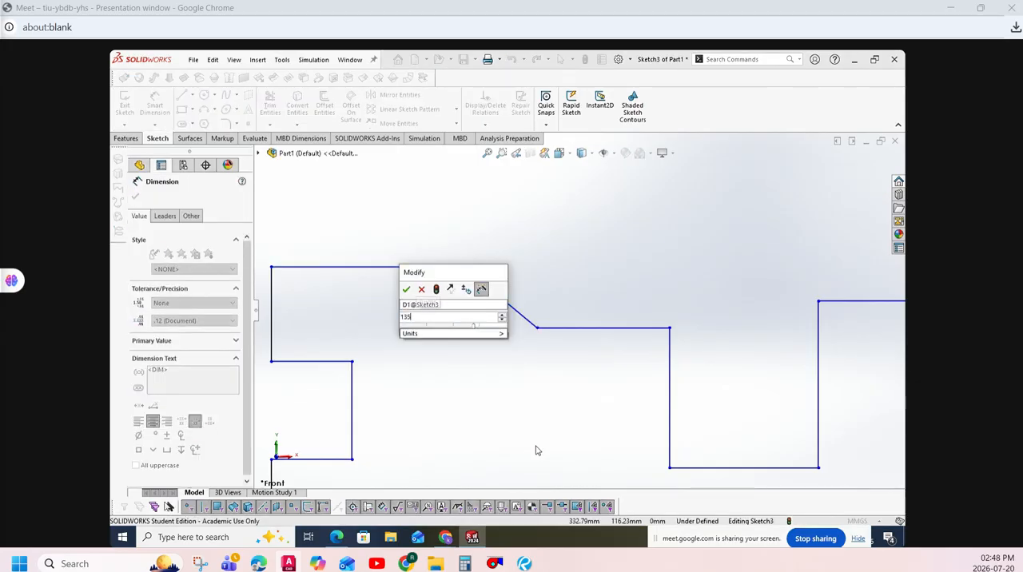
pyautogui.press('Return')
# - Add an angle dimension between the raised edge right of the slot and its adjoining slope
pyautogui.scroll(6, 474, 287)
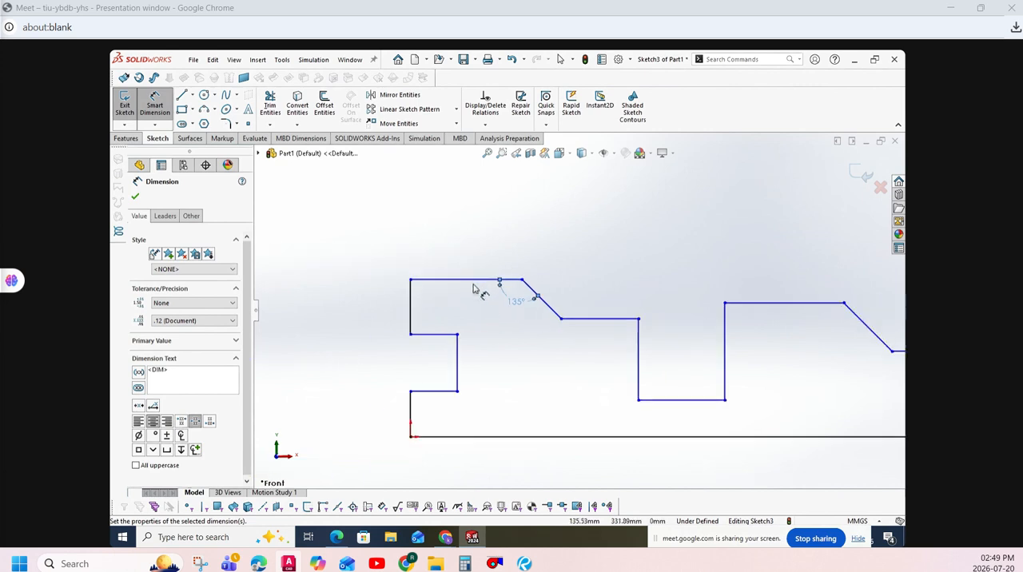
pyautogui.scroll(-6, 772, 300)
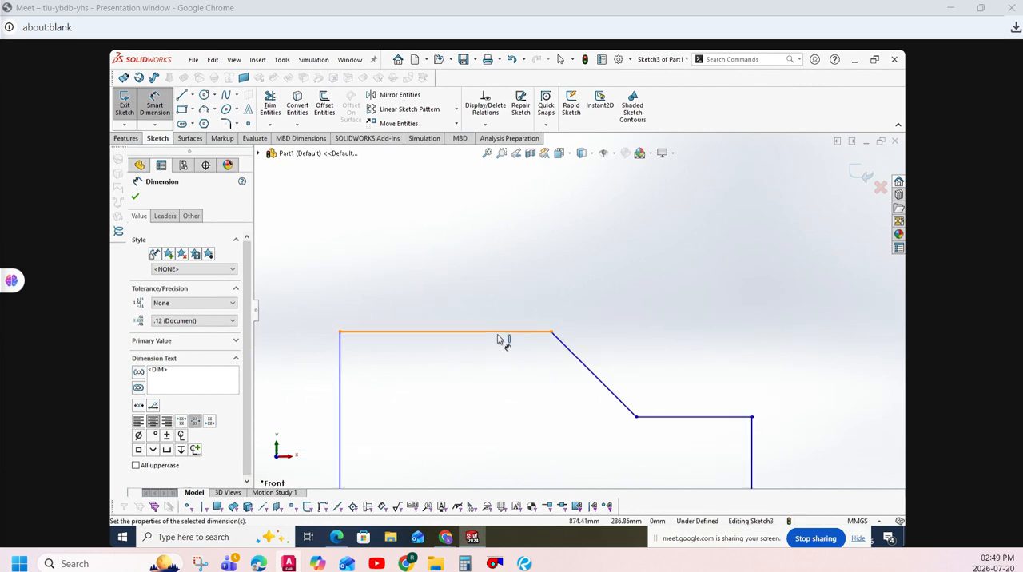
pyautogui.click(504, 333)
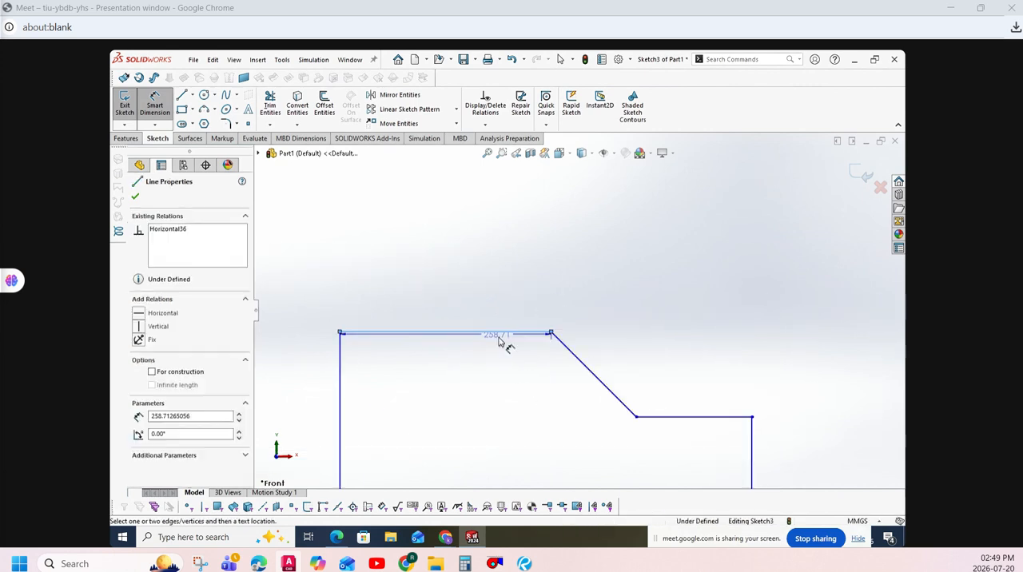
pyautogui.click(589, 371)
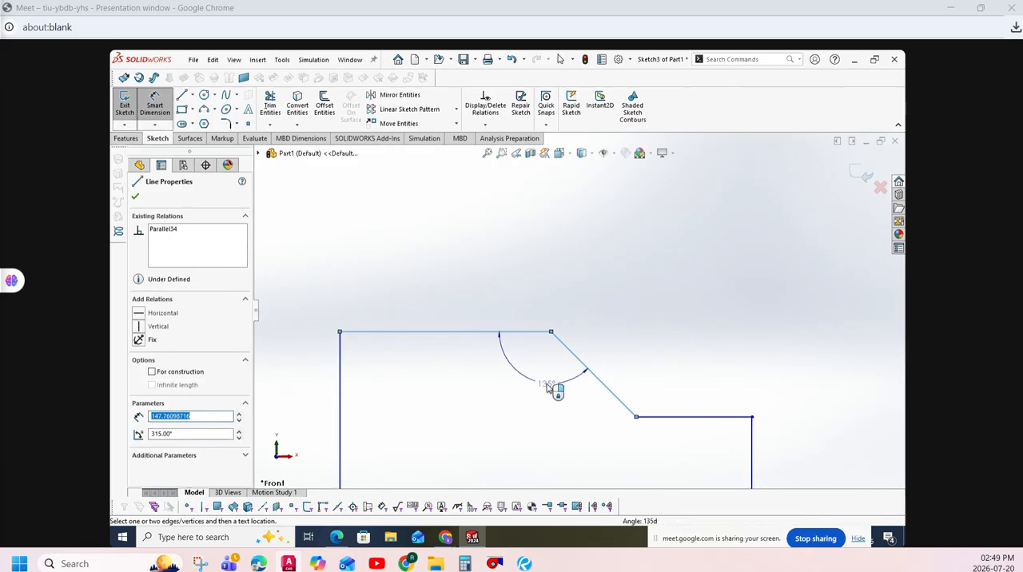
pyautogui.click(552, 387)
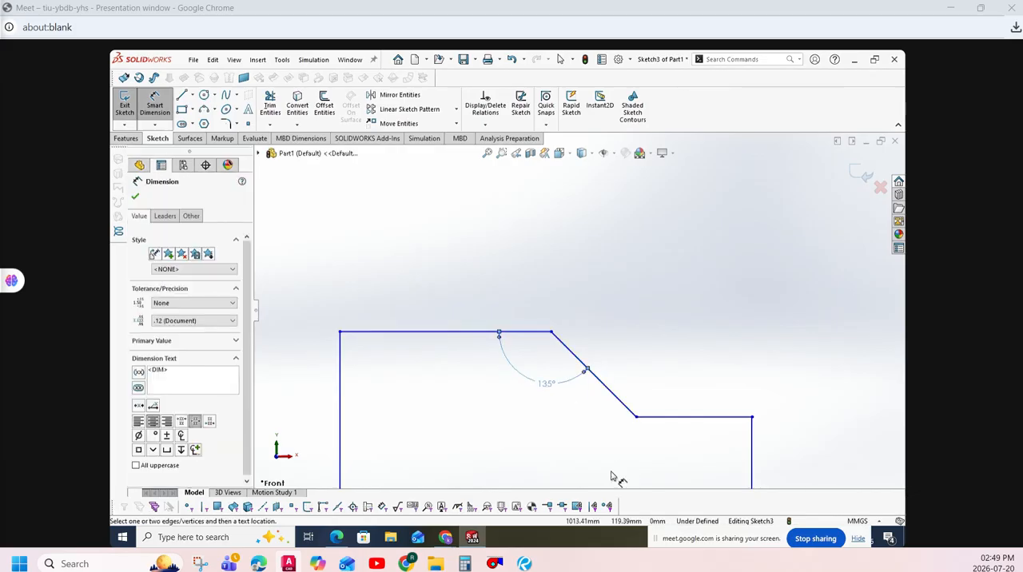
pyautogui.press('Escape')
# - Reposition the upper-left slope's angle dimension slightly further inside the profile
pyautogui.press('f')
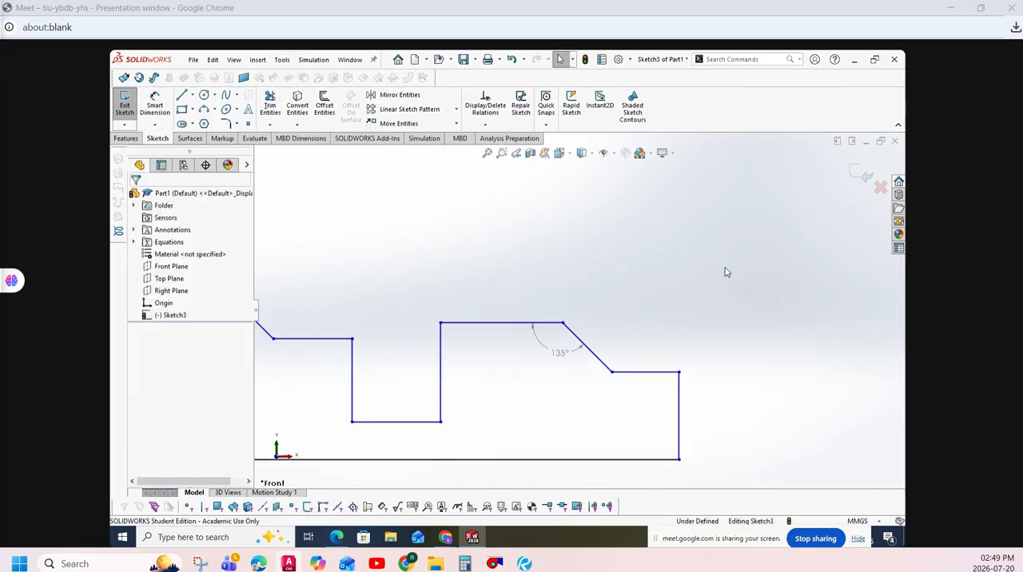
pyautogui.scroll(-4, 365, 332)
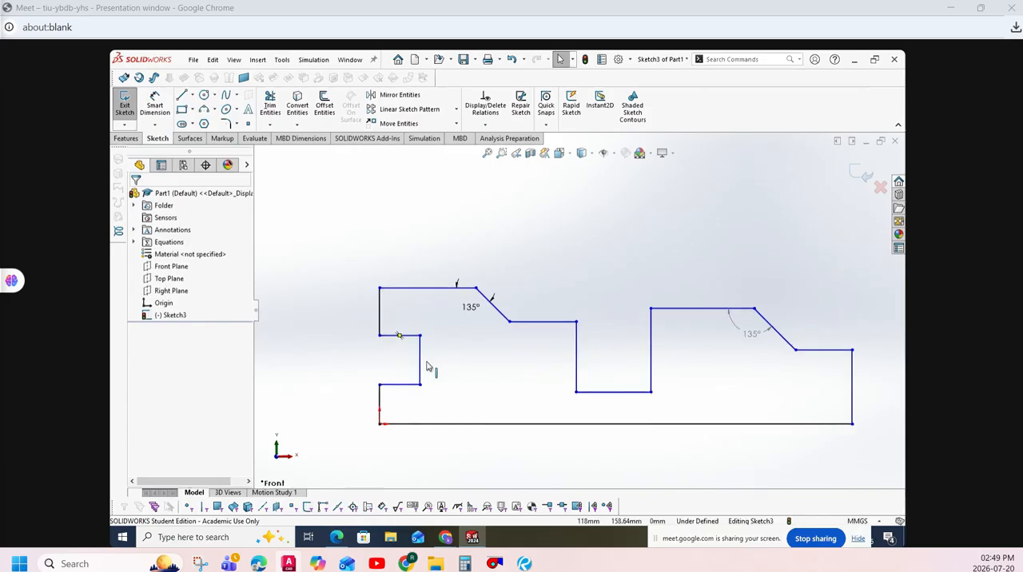
pyautogui.moveTo(466, 310); pyautogui.dragTo(457, 318)
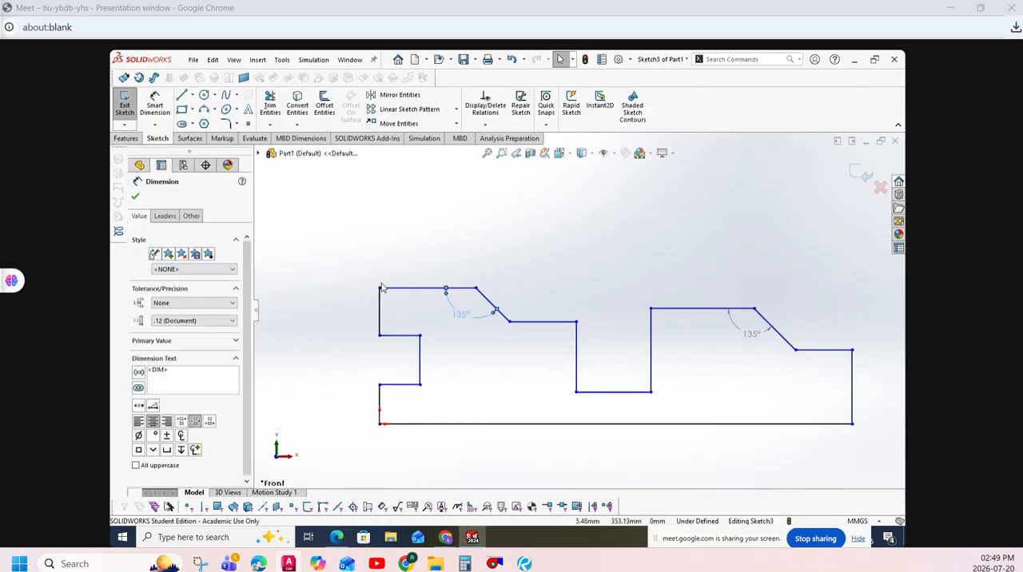
pyautogui.click(360, 259)
# - Switch to practice exercise.pdf and underline the horizontal dimensions 65, 60, 45, 76, 114, 40 and 380 with the pen
pyautogui.click(154, 105)
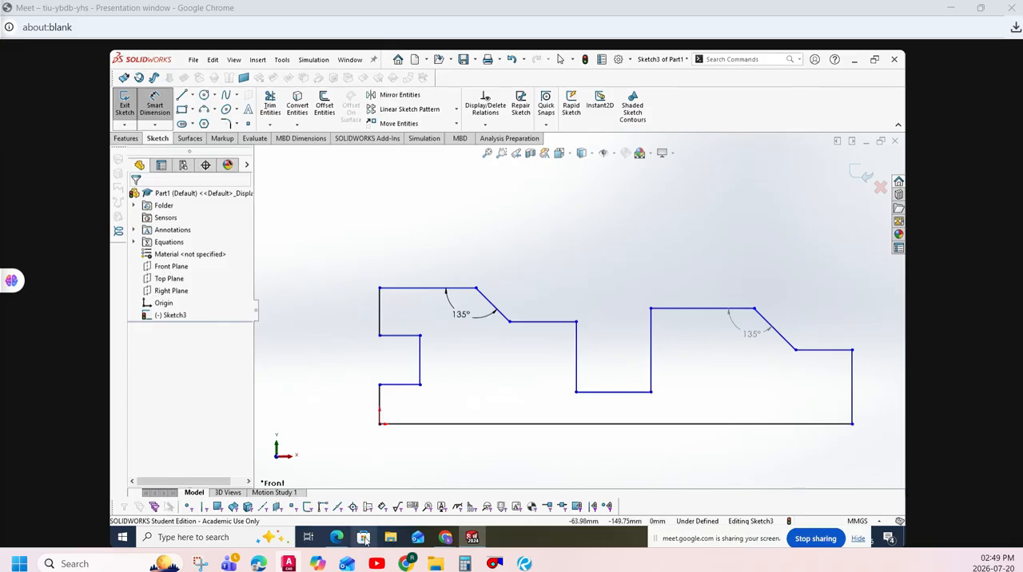
pyautogui.click(336, 537)
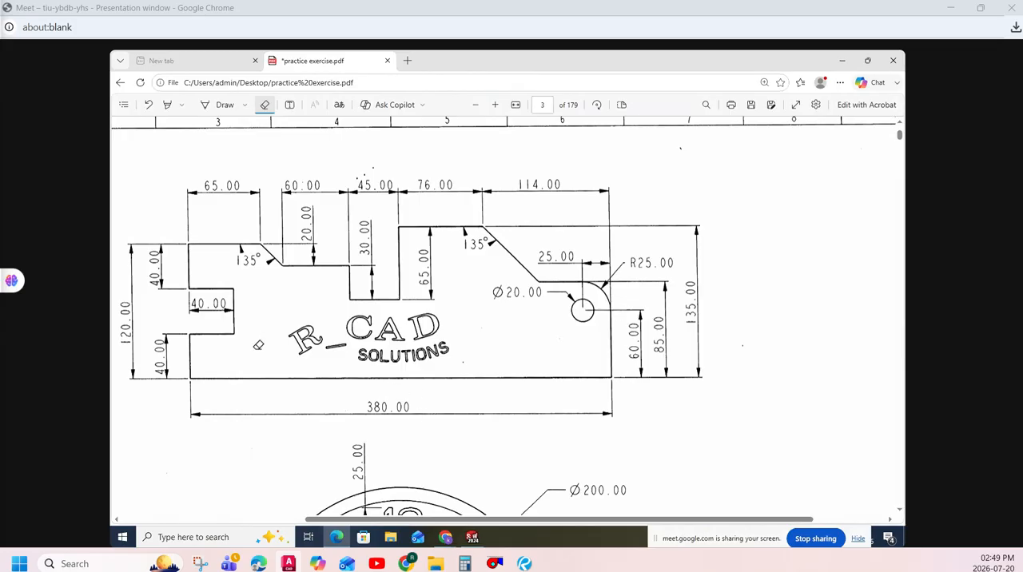
pyautogui.click(224, 105)
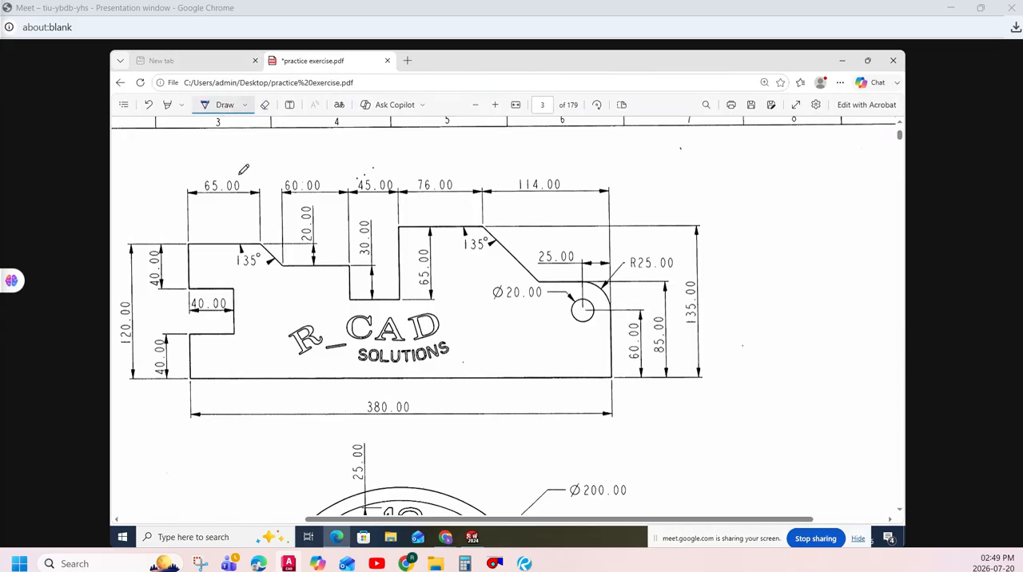
pyautogui.moveTo(415, 314); pyautogui.dragTo(421, 307)
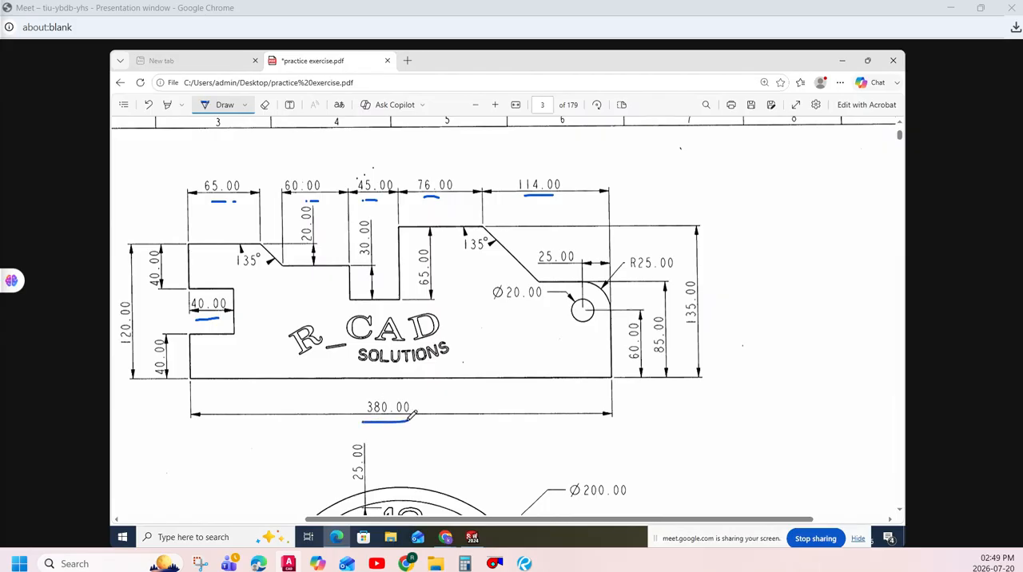
# - Return to SOLIDWORKS and dimension the left notch's lower edge as 40 mm and the slot bottom as 45 mm
pyautogui.click(475, 537)
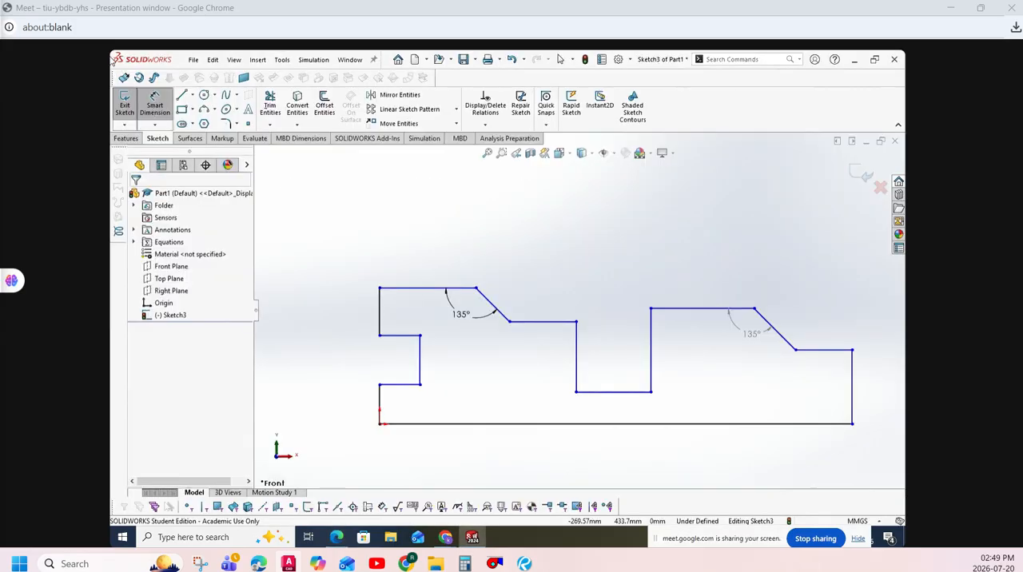
pyautogui.click(405, 386)
pyautogui.click(405, 399)
pyautogui.write('40')
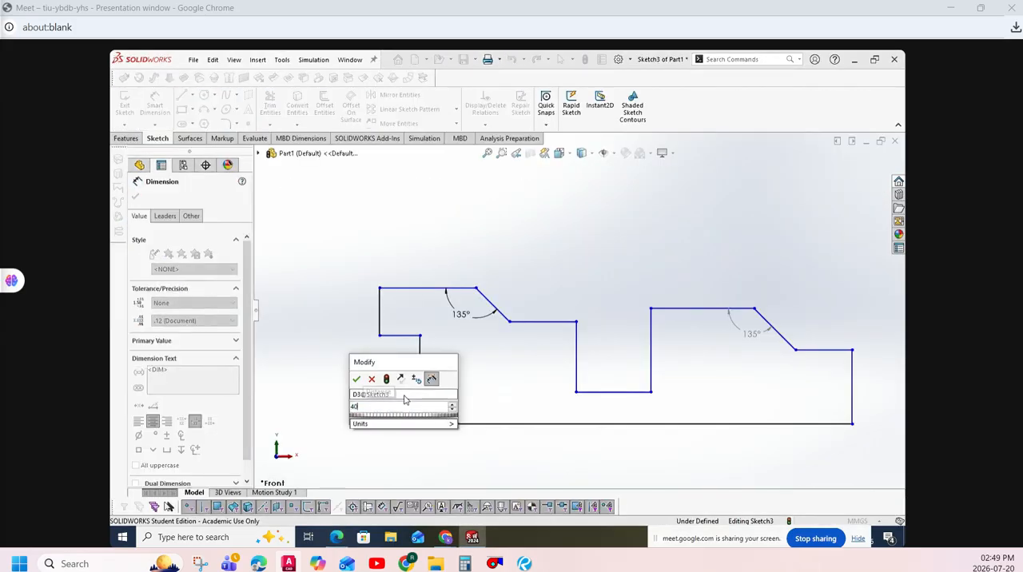
pyautogui.press('Return')
pyautogui.click(607, 391)
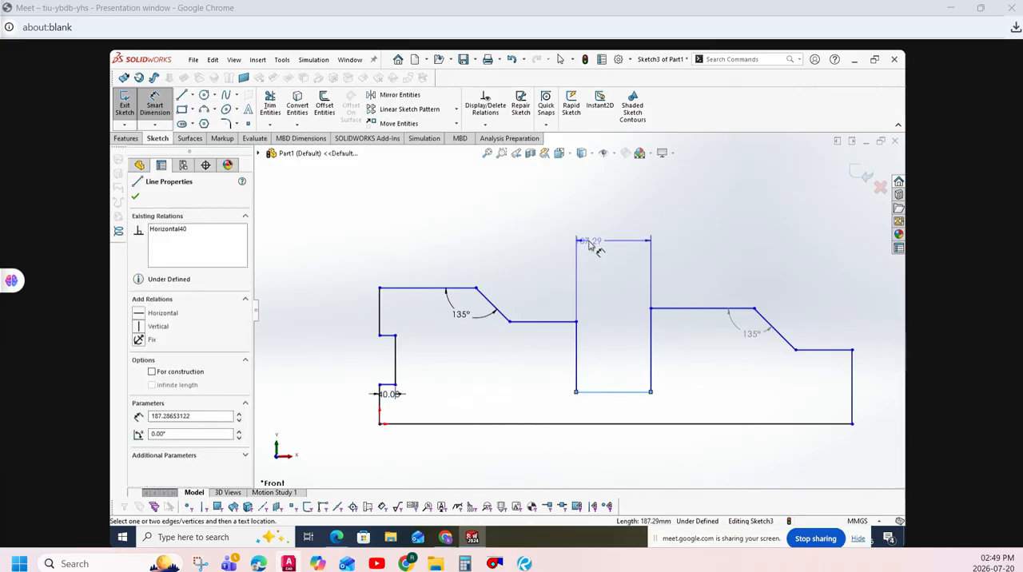
pyautogui.click(590, 246)
pyautogui.write('45')
pyautogui.press('Return')
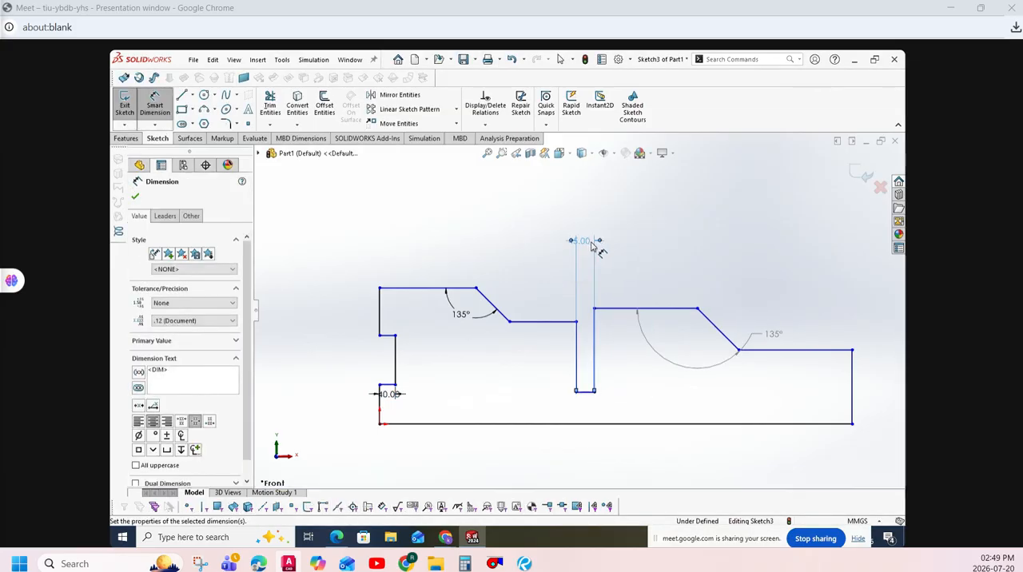
# - Dimension the ledge left of the slot as 60 mm and the profile's upper-left edge as 65 mm
pyautogui.click(532, 322)
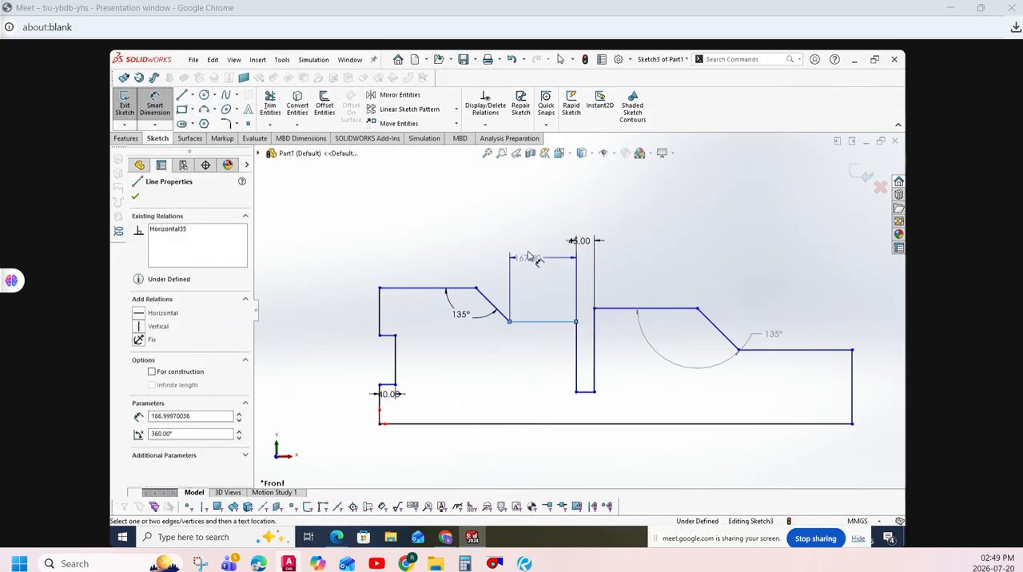
pyautogui.click(528, 253)
pyautogui.write('60')
pyautogui.press('Return')
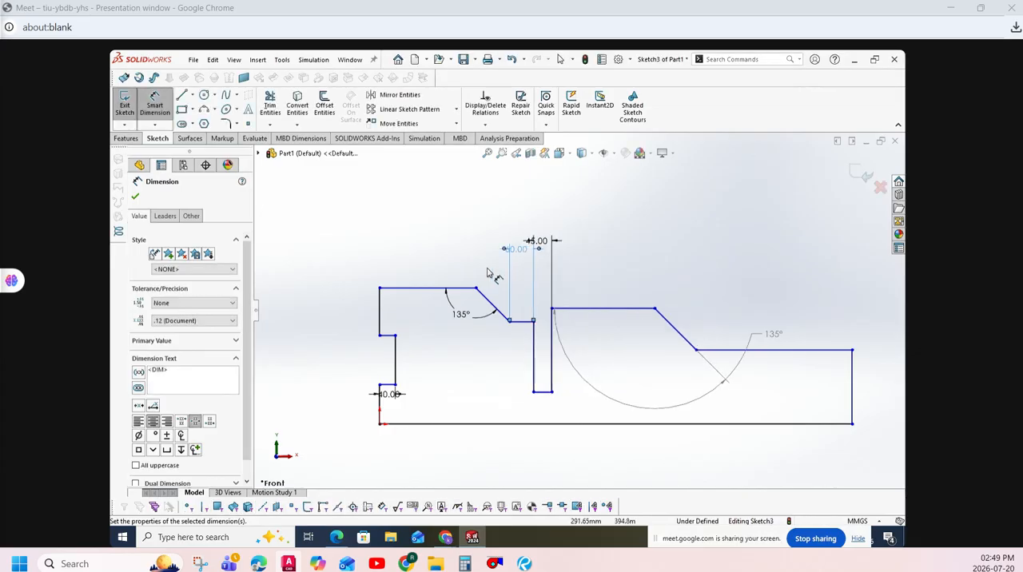
pyautogui.click(415, 294)
pyautogui.click(406, 253)
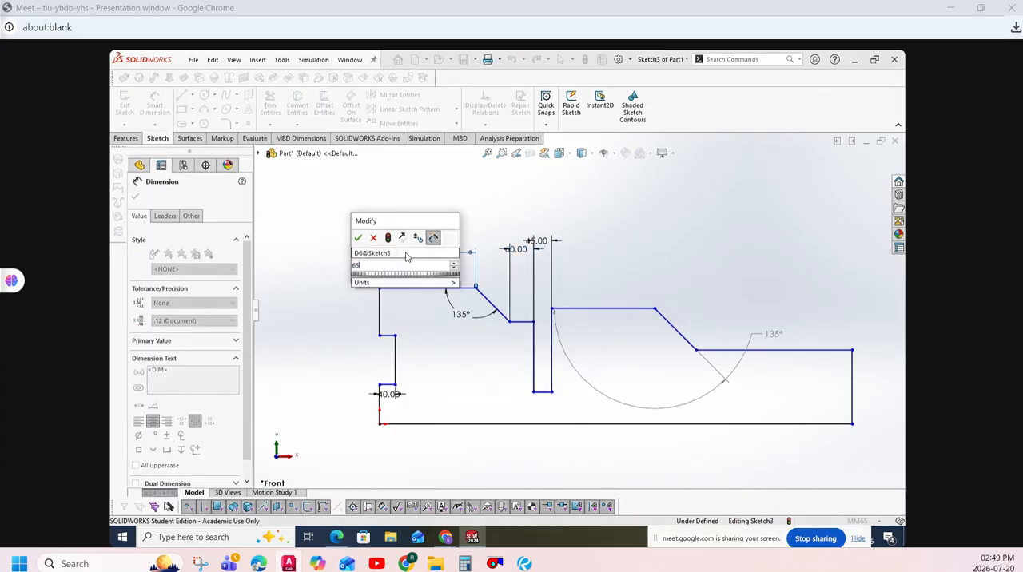
pyautogui.write('45')
pyautogui.press('Return')
# - Dimension the raised edge right of the slot, entering 743 mm and correcting it to 74 mm
pyautogui.click(530, 310)
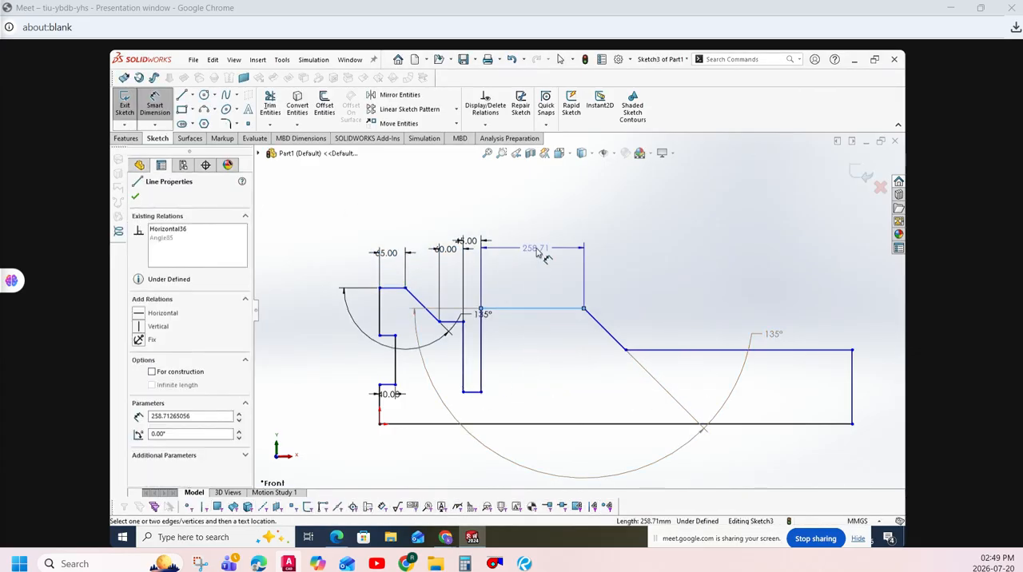
pyautogui.click(541, 252)
pyautogui.write('743')
pyautogui.press('Return')
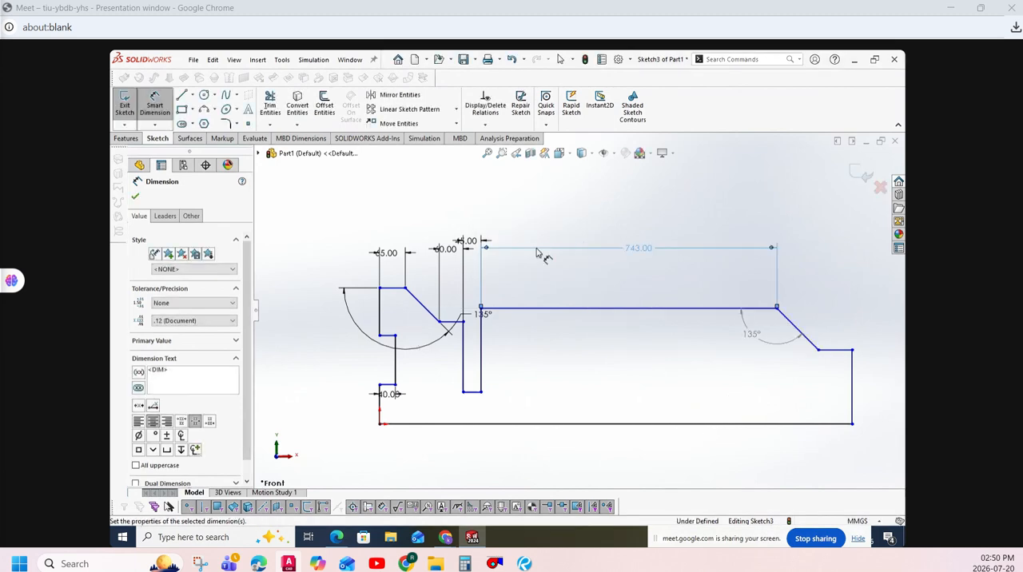
pyautogui.doubleClick(647, 254)
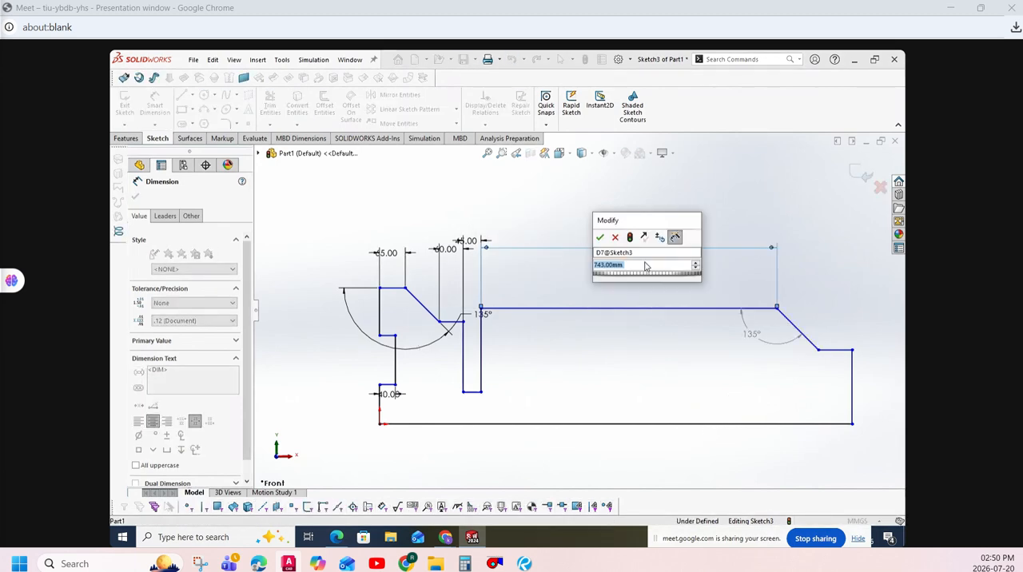
pyautogui.write('74')
pyautogui.press('Return')
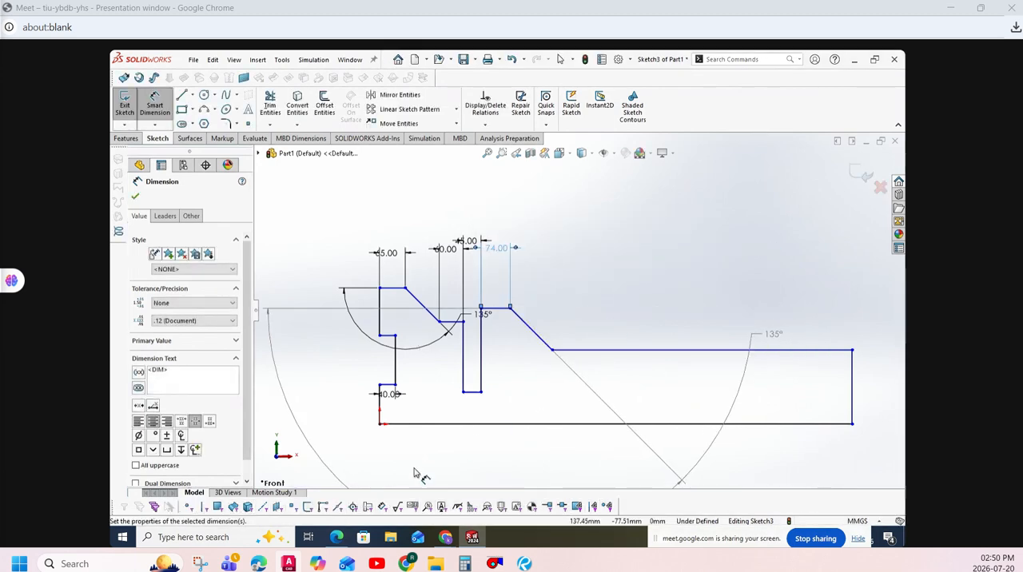
# - Check practice exercise.pdf and set the raised edge's length right of the slot to 76 mm
pyautogui.click(337, 538)
pyautogui.click(336, 538)
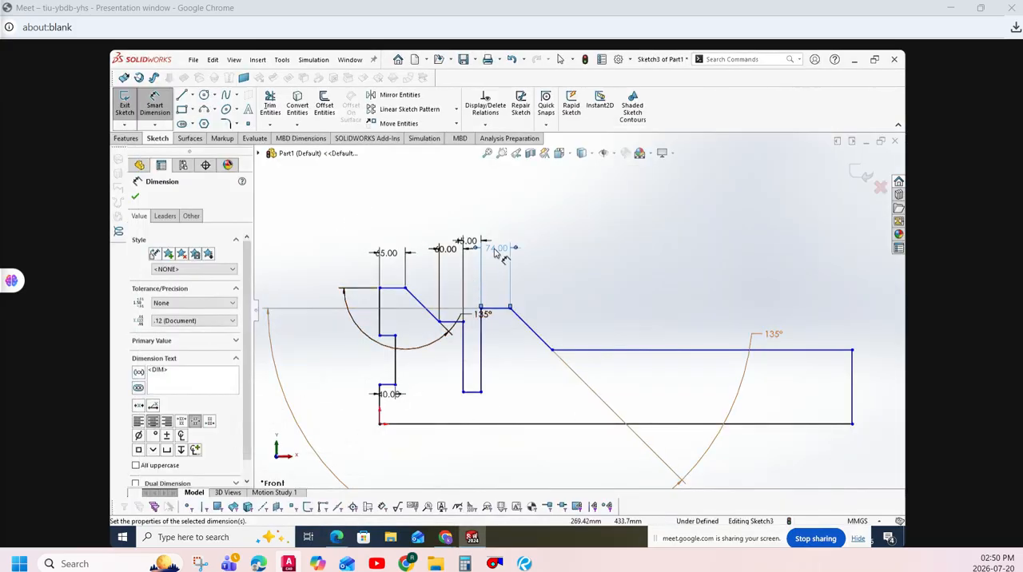
pyautogui.doubleClick(496, 251)
pyautogui.write('76')
pyautogui.press('Return')
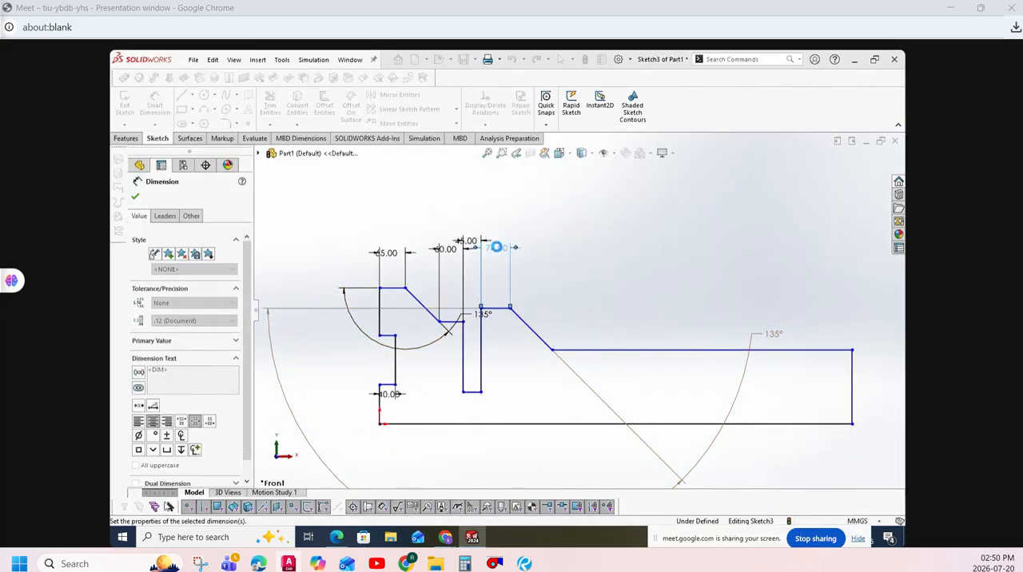
# - Try to dimension the profile's bottom edge as 380 mm and undo the value change
pyautogui.click(568, 426)
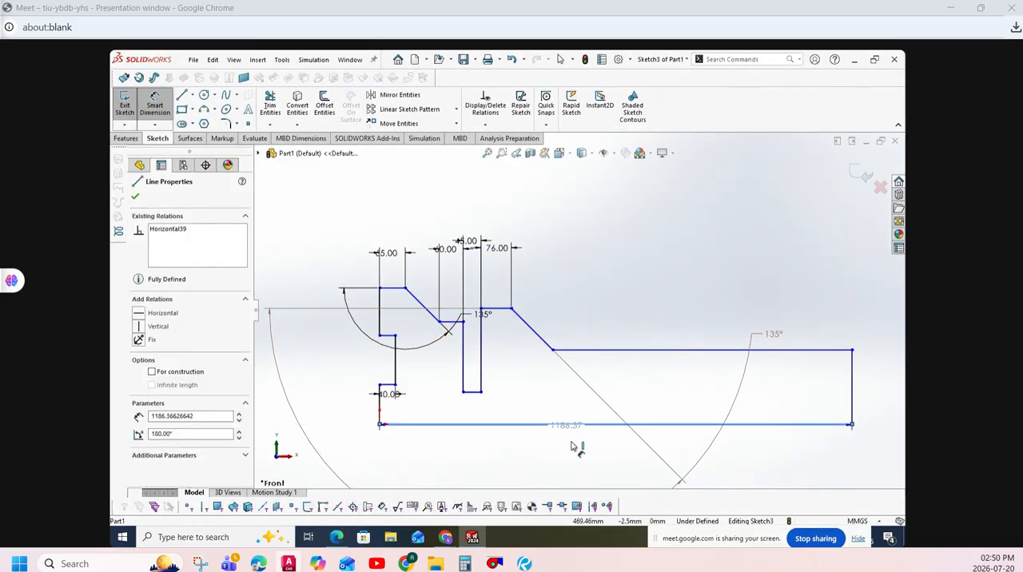
pyautogui.click(572, 444)
pyautogui.write('380')
pyautogui.press('Return')
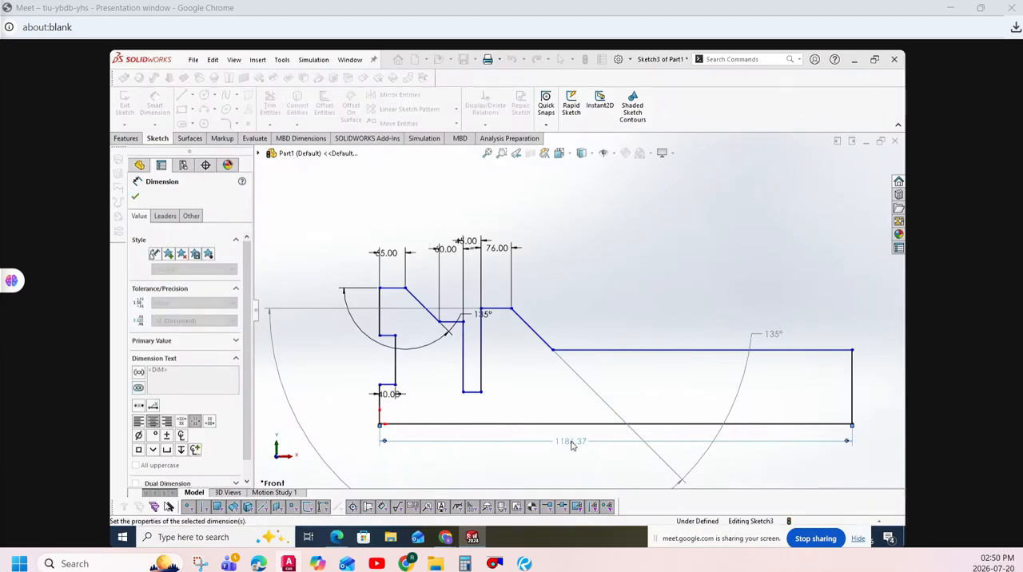
pyautogui.click(136, 198)
pyautogui.scroll(5, 470, 381)
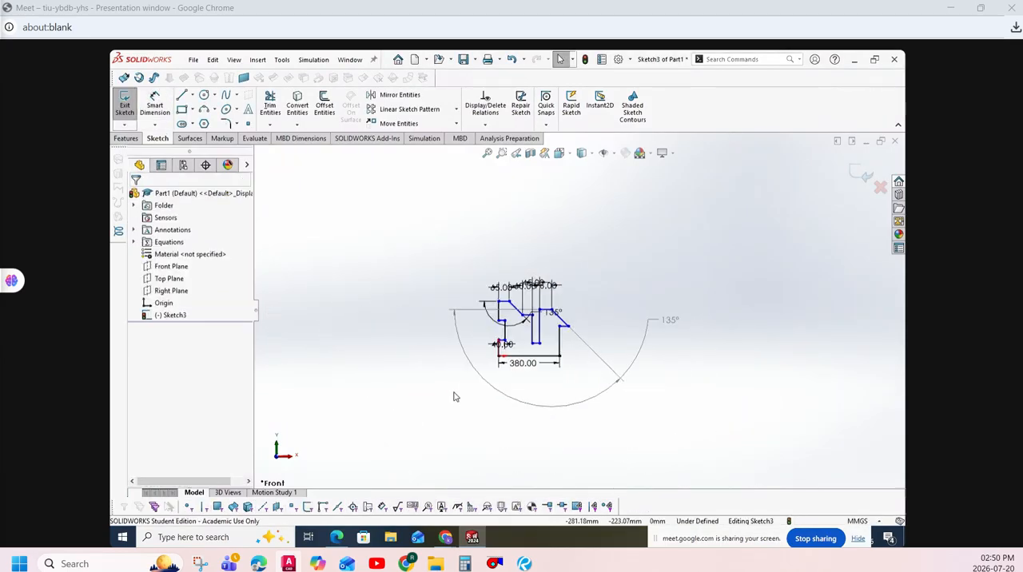
pyautogui.scroll(-6, 451, 391)
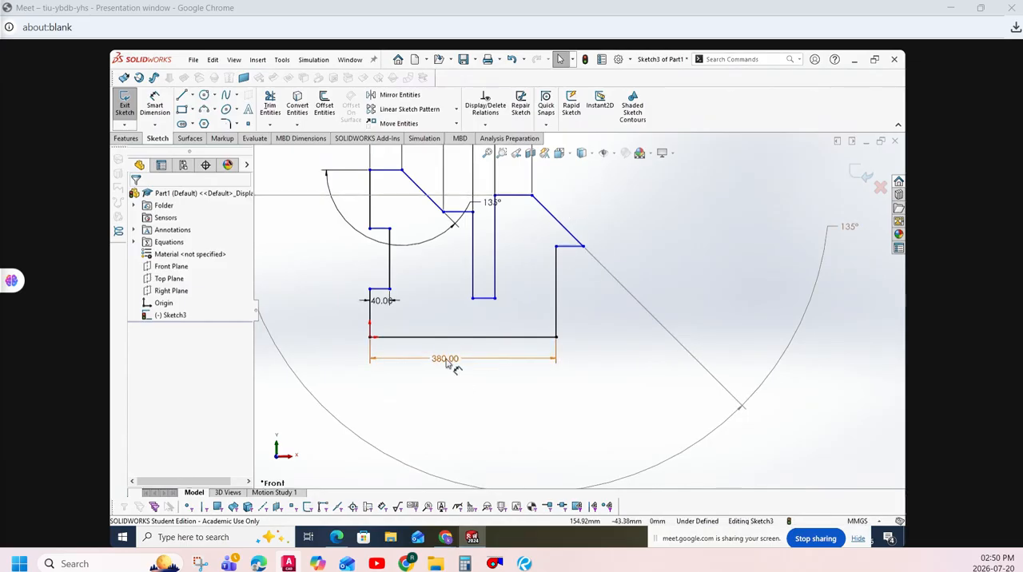
pyautogui.hotkey('ctrl', 'z')
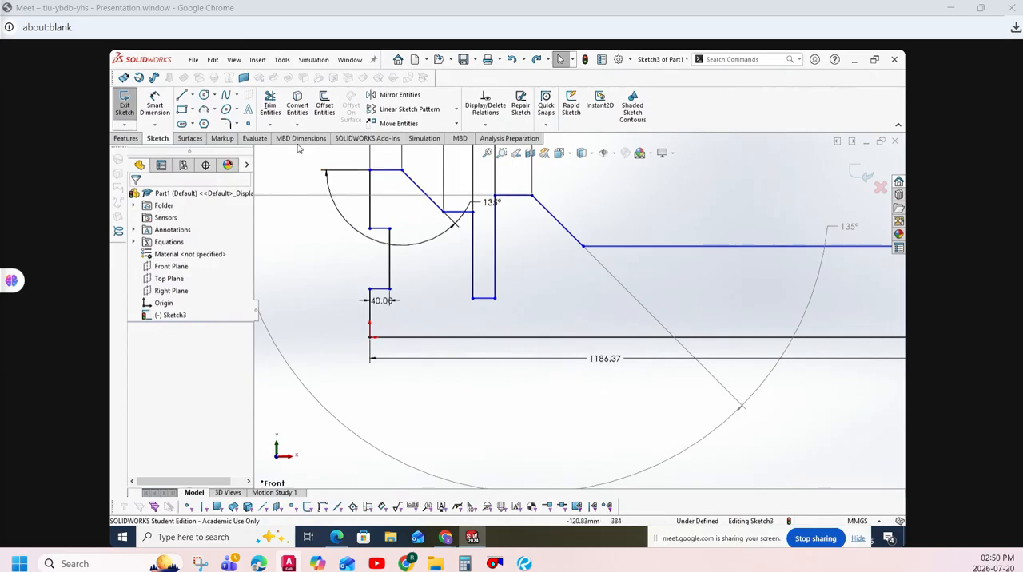
# - Dimension the ledge at the profile's right end, entering 114 mm, and undo that value change
pyautogui.click(160, 104)
pyautogui.scroll(-3, 585, 291)
pyautogui.scroll(6, 582, 294)
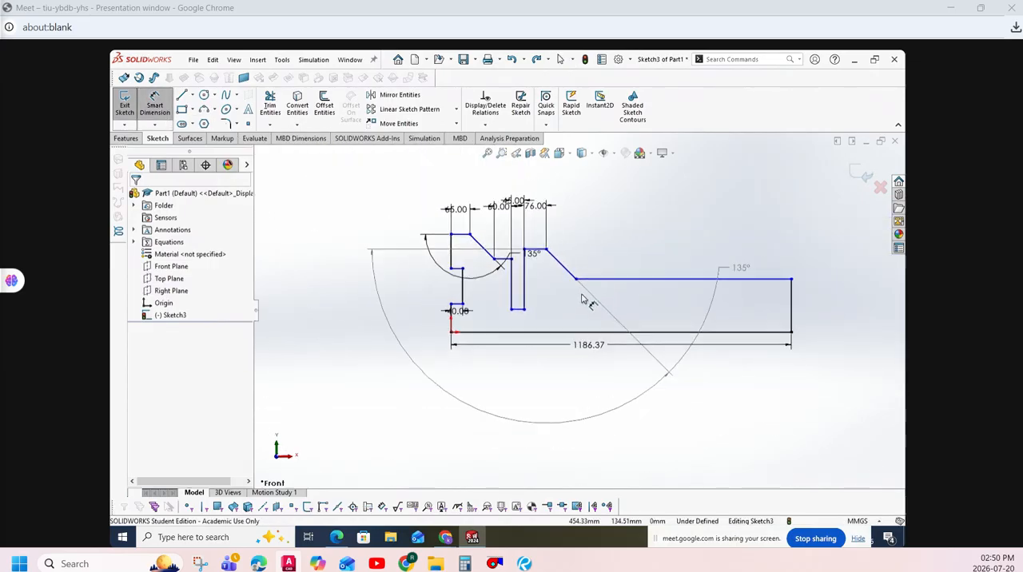
pyautogui.click(631, 280)
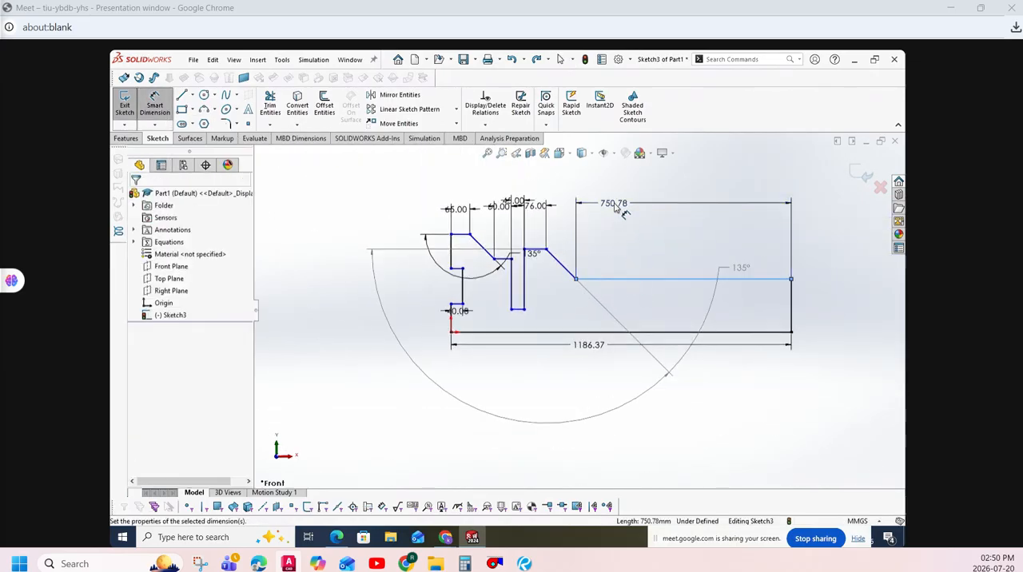
pyautogui.click(616, 203)
pyautogui.write('114')
pyautogui.press('Return')
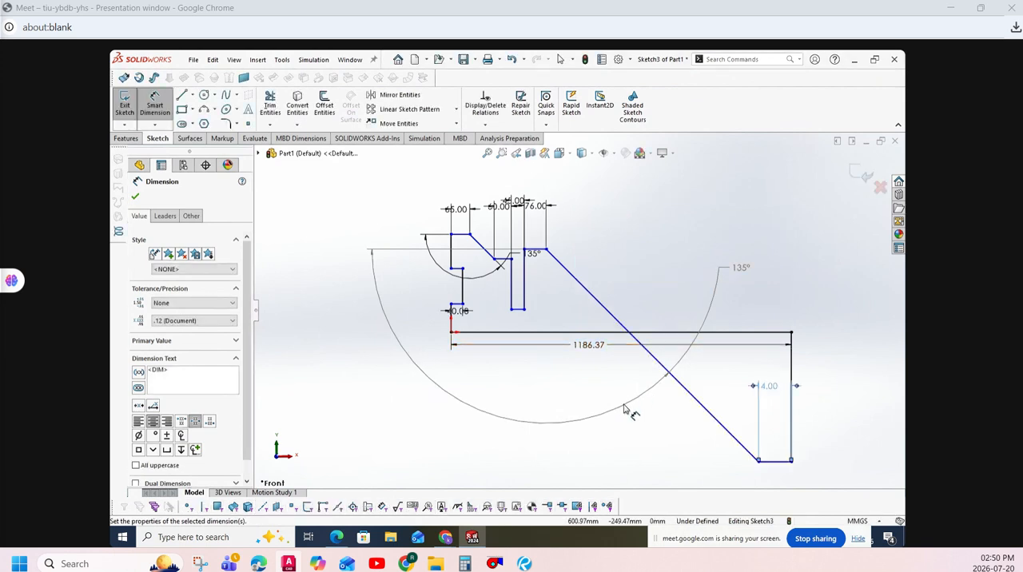
pyautogui.press('Escape')
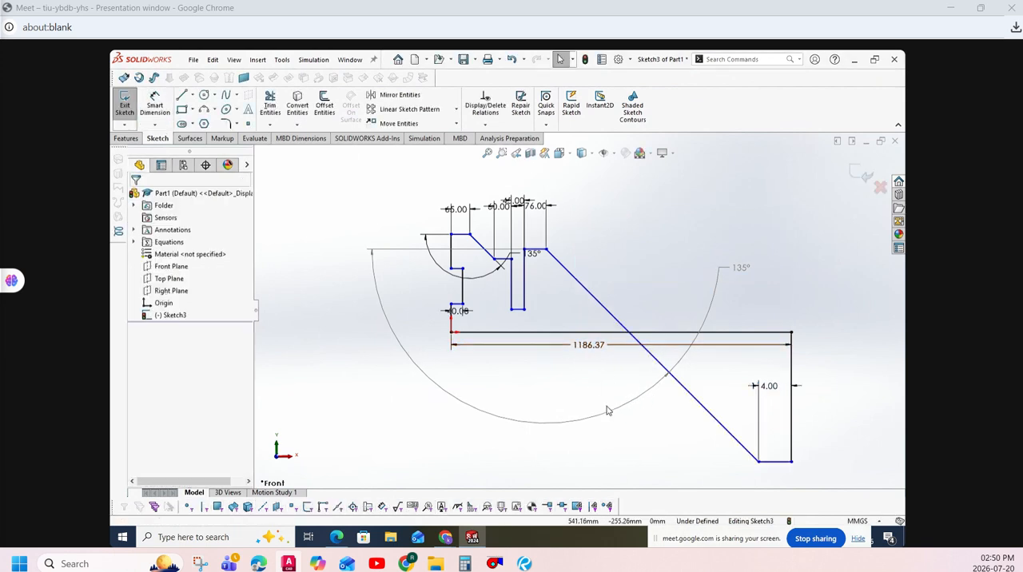
pyautogui.hotkey('ctrl', 'z')
# - Delete the bottom edge's length dimension and set the right-end ledge's length to 114 mm
pyautogui.click(594, 348)
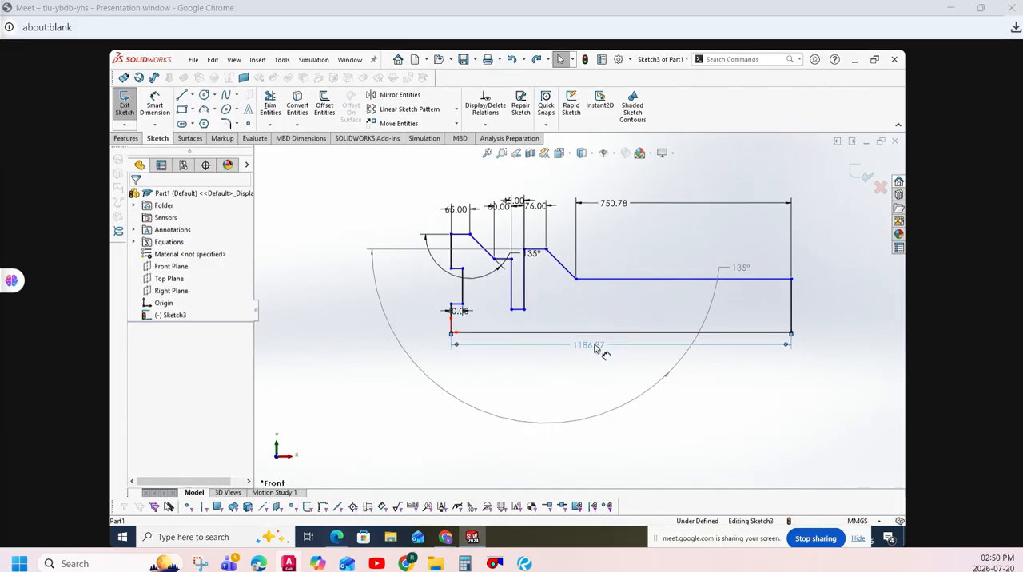
pyautogui.press('Delete')
pyautogui.click(648, 204)
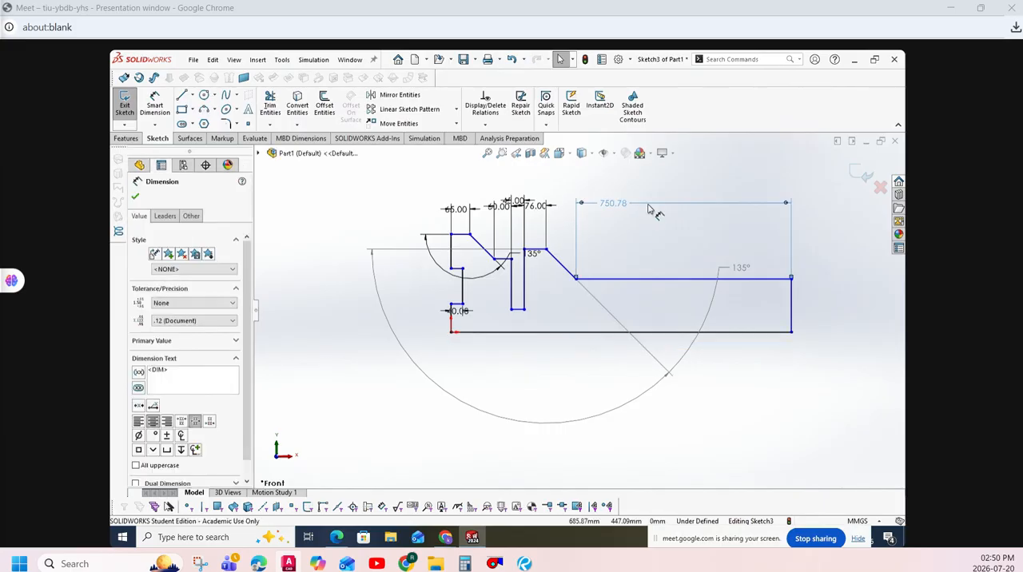
pyautogui.doubleClick(629, 203)
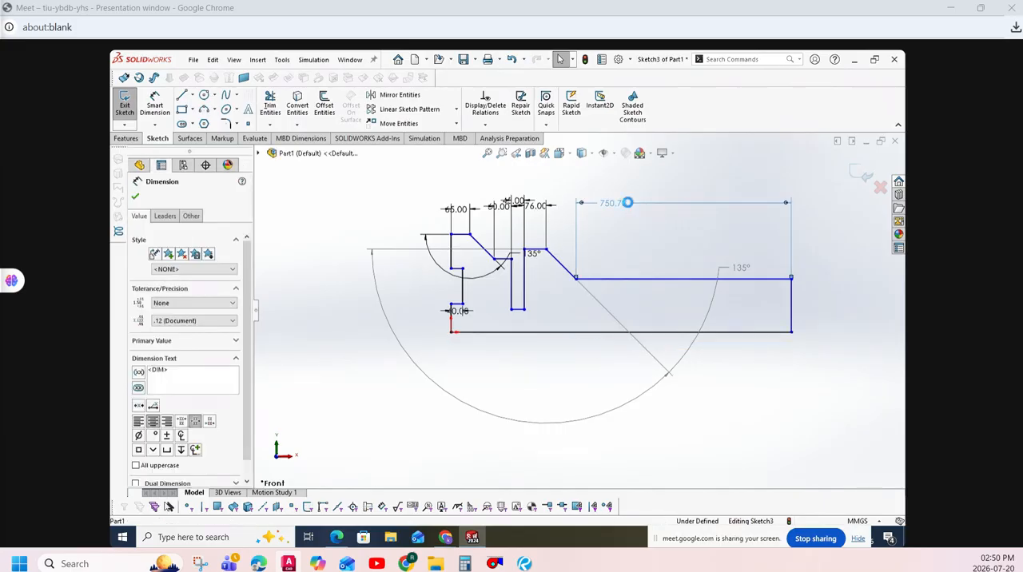
pyautogui.write('114')
pyautogui.press('Return')
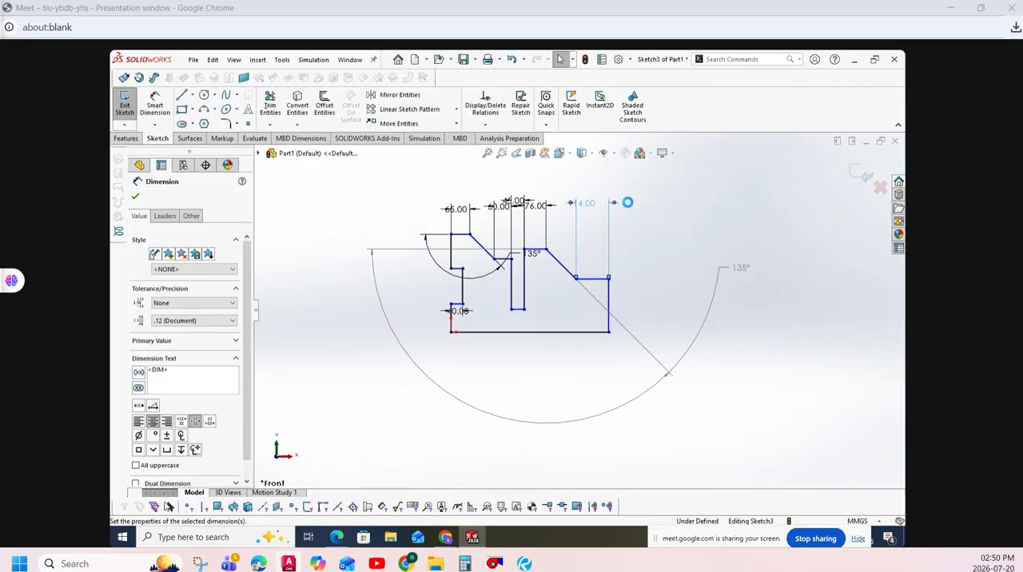
pyautogui.click(678, 454)
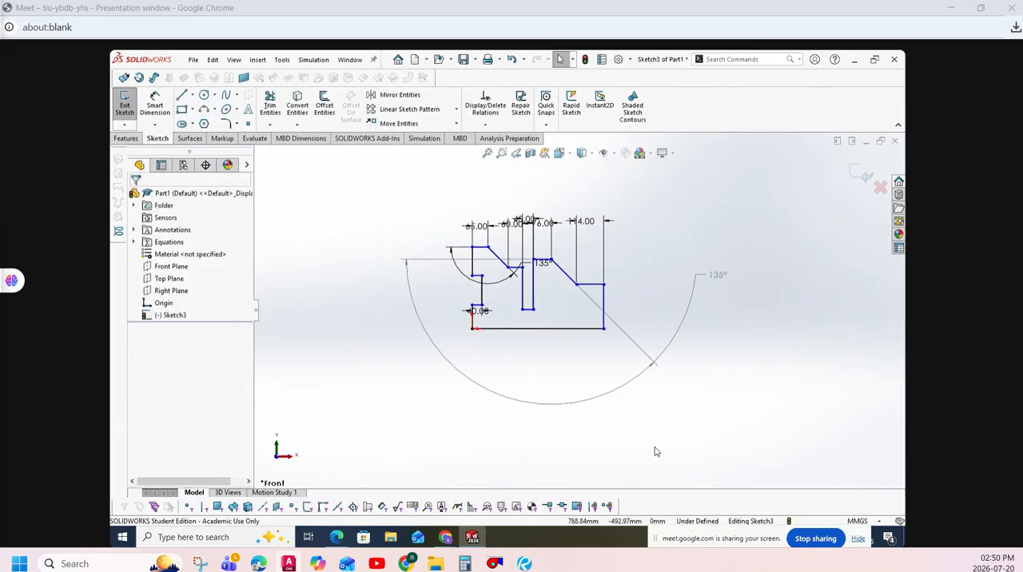
# - Switch to practice exercise.pdf and mark the 40, 65, 85 and 120 mm height dimensions on the plate drawing
pyautogui.scroll(2, 491, 311)
pyautogui.scroll(-5, 509, 298)
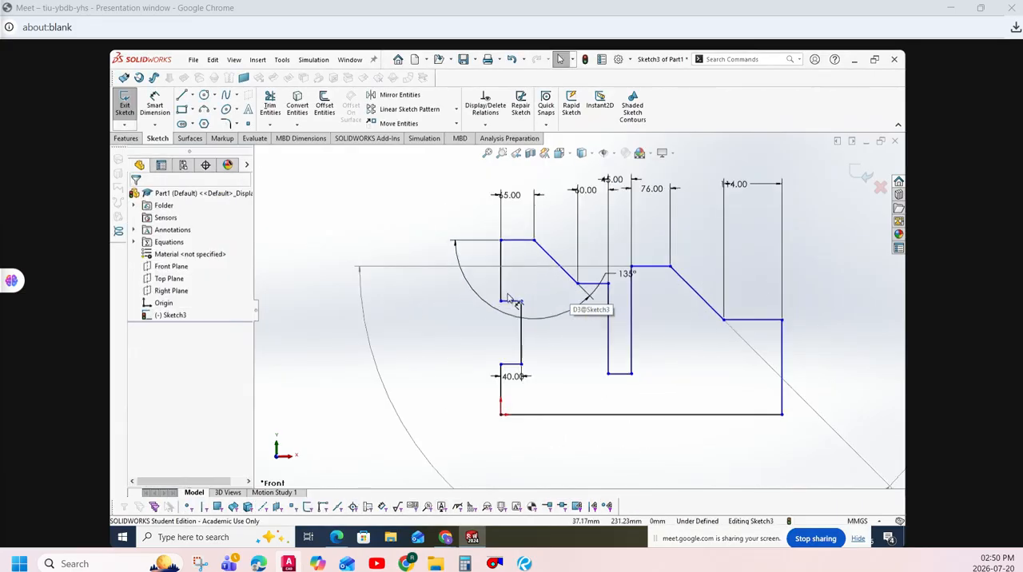
pyautogui.click(336, 537)
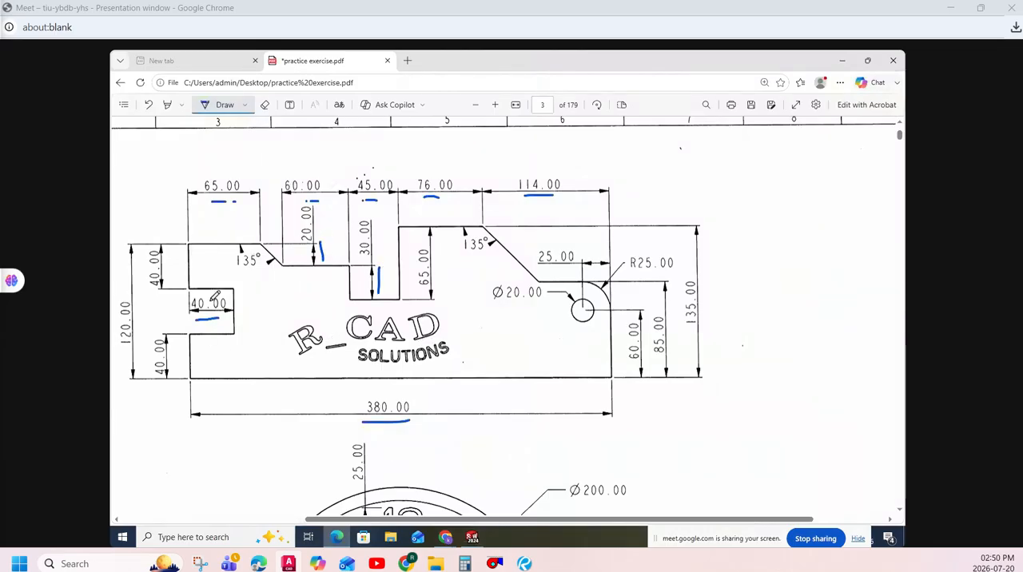
pyautogui.moveTo(174, 344); pyautogui.dragTo(177, 374)
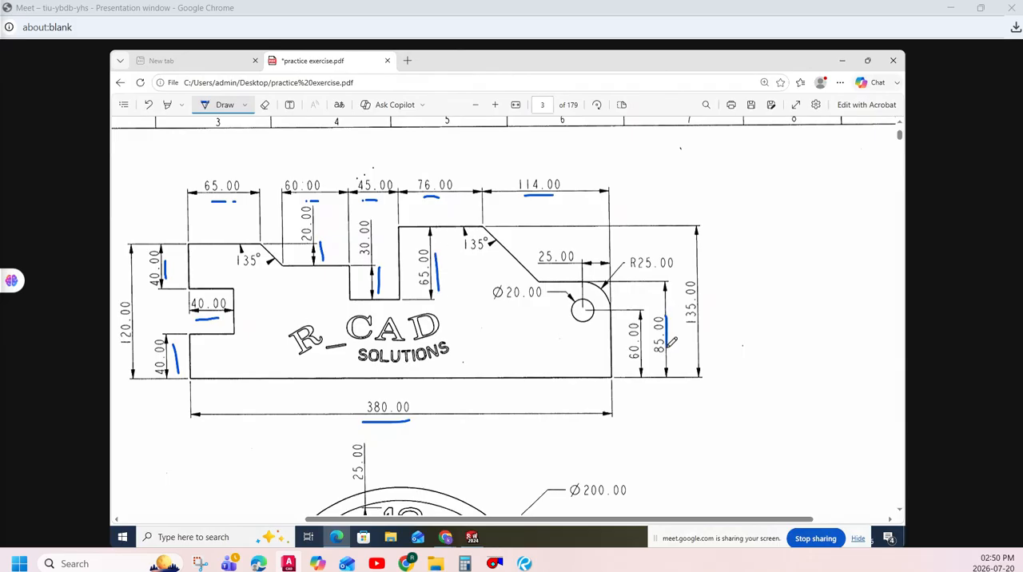
# - Return to SOLIDWORKS and dimension the left slope's vertical height as 20 mm and the slot's left wall as 45 mm
pyautogui.click(472, 537)
pyautogui.click(155, 104)
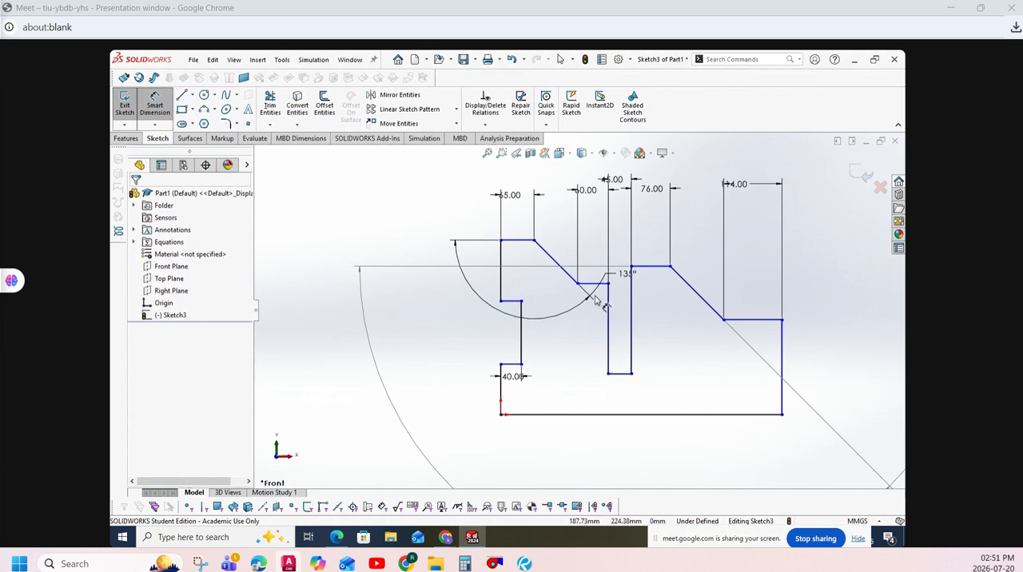
pyautogui.click(551, 257)
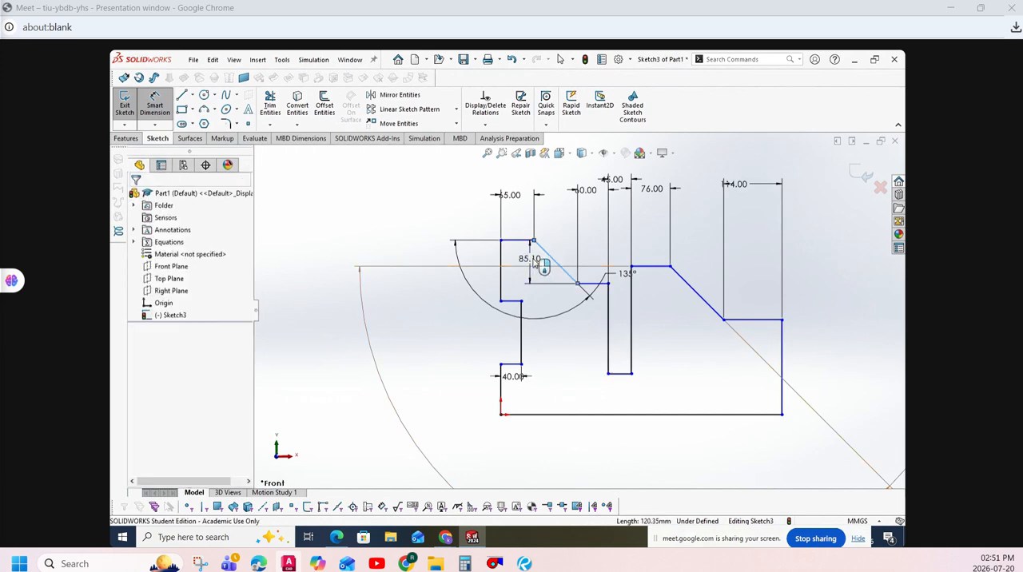
pyautogui.click(533, 263)
pyautogui.write('20')
pyautogui.press('Return')
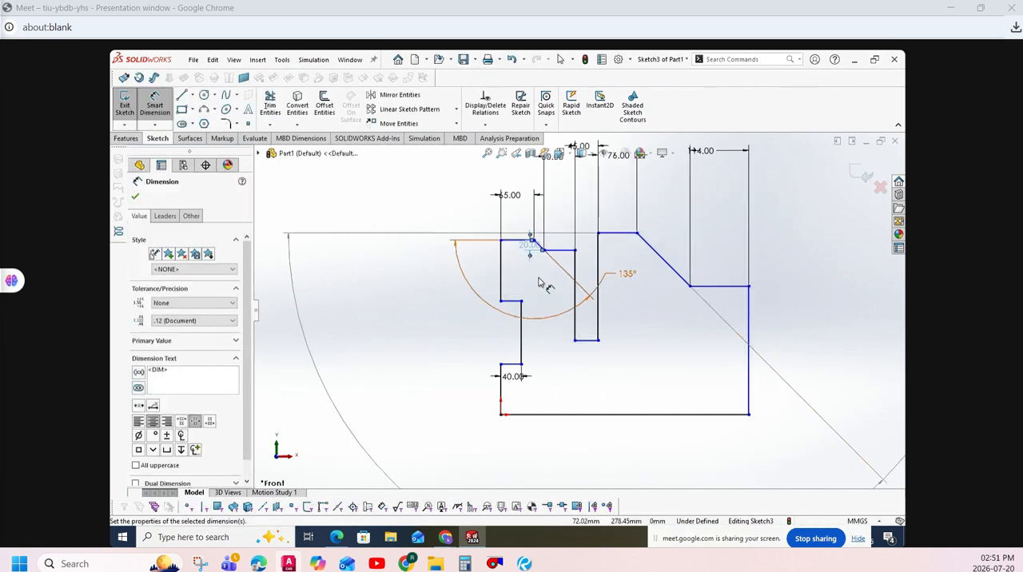
pyautogui.click(574, 313)
pyautogui.click(559, 315)
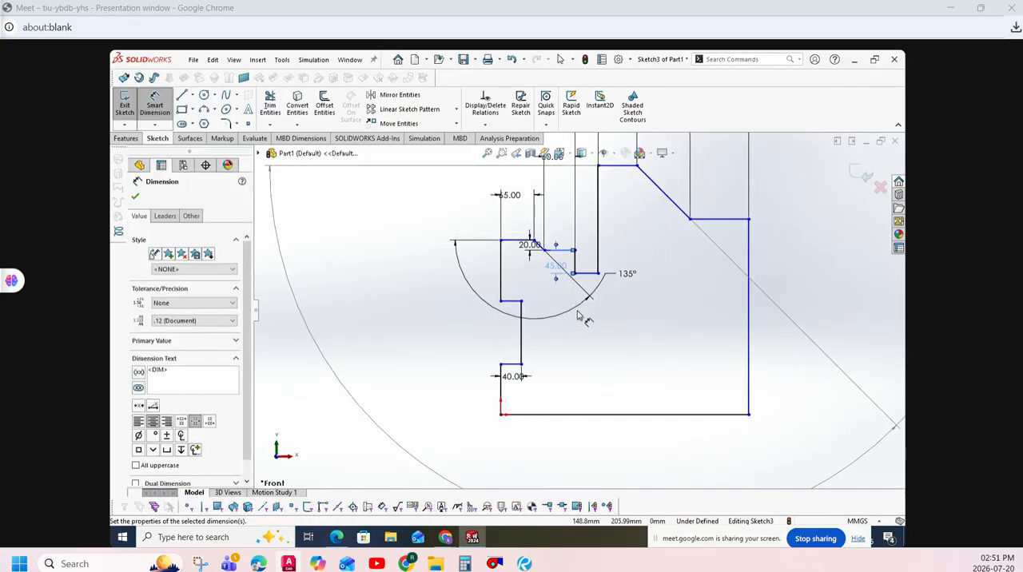
# - Dimension the vertical edges below and above the left notch as 40 mm each
pyautogui.click(498, 385)
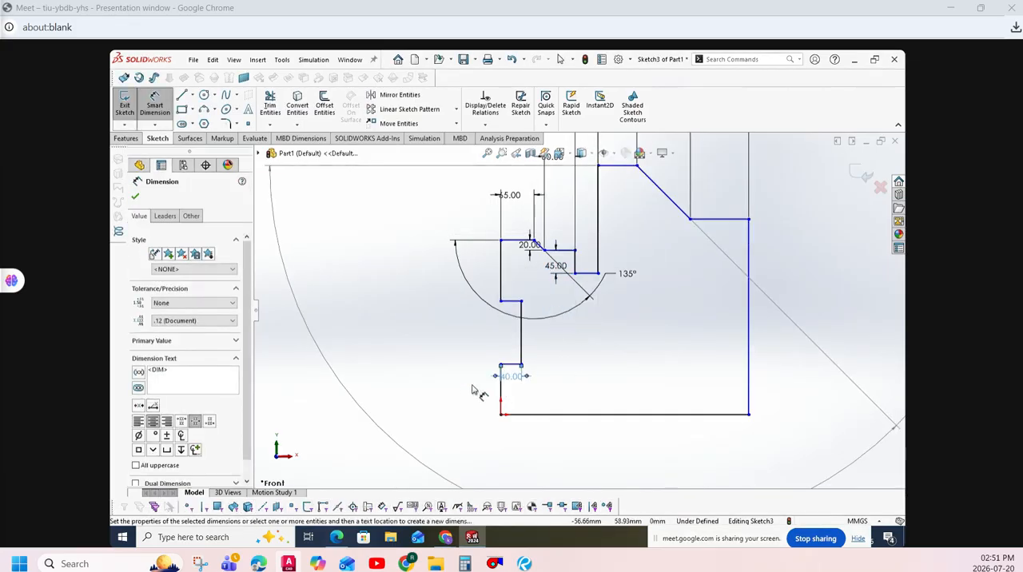
pyautogui.click(471, 385)
pyautogui.click(500, 404)
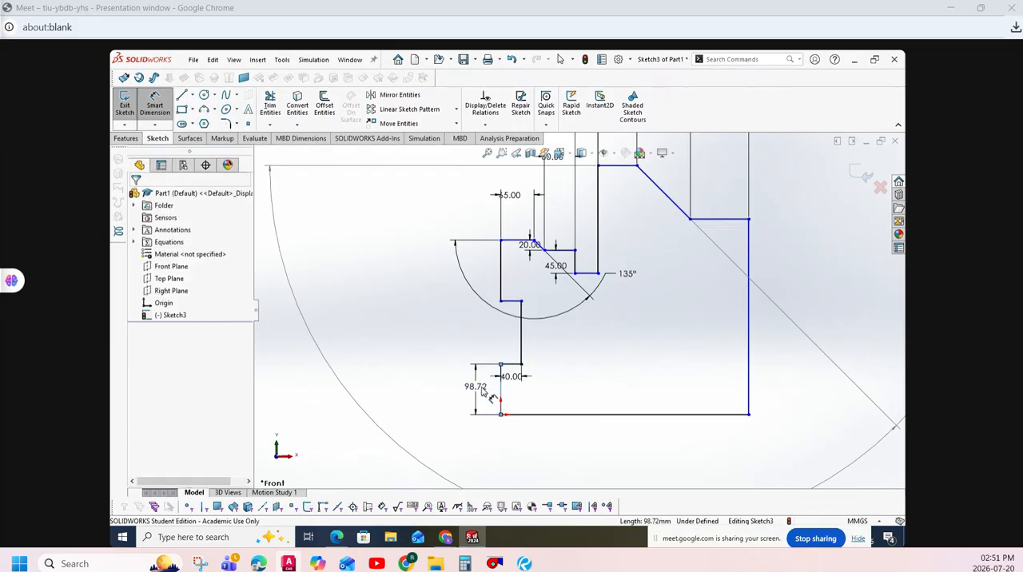
pyautogui.click(479, 392)
pyautogui.press('Return')
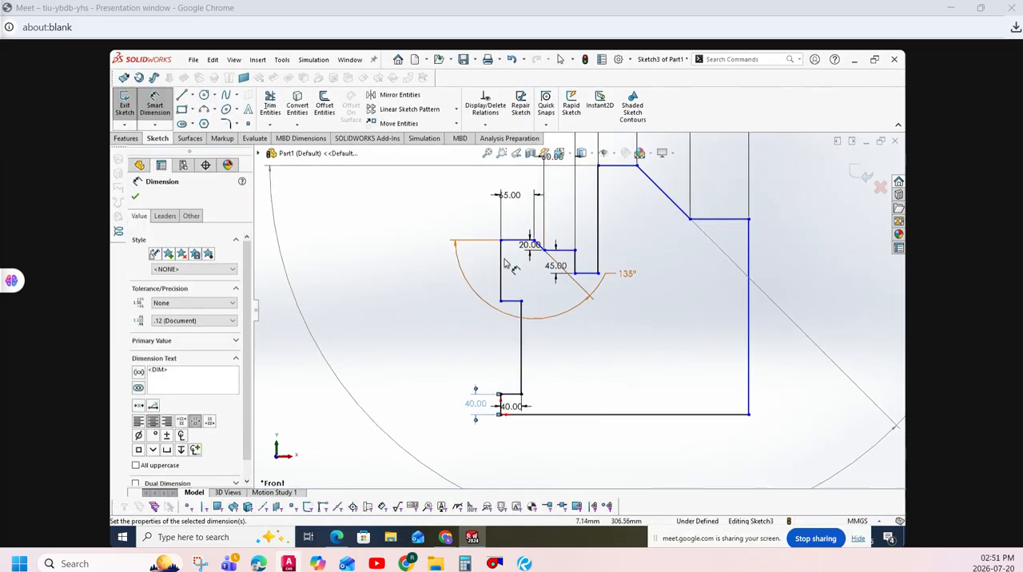
pyautogui.click(500, 272)
pyautogui.click(465, 267)
pyautogui.write('40')
pyautogui.press('Return')
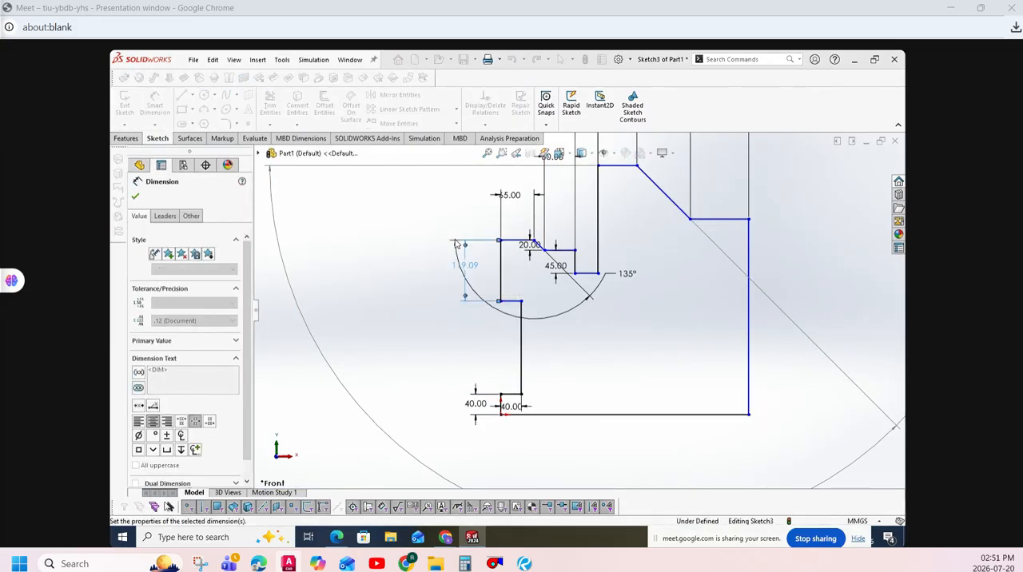
# - Dimension the profile's right vertical edge as 85 mm
pyautogui.click(749, 304)
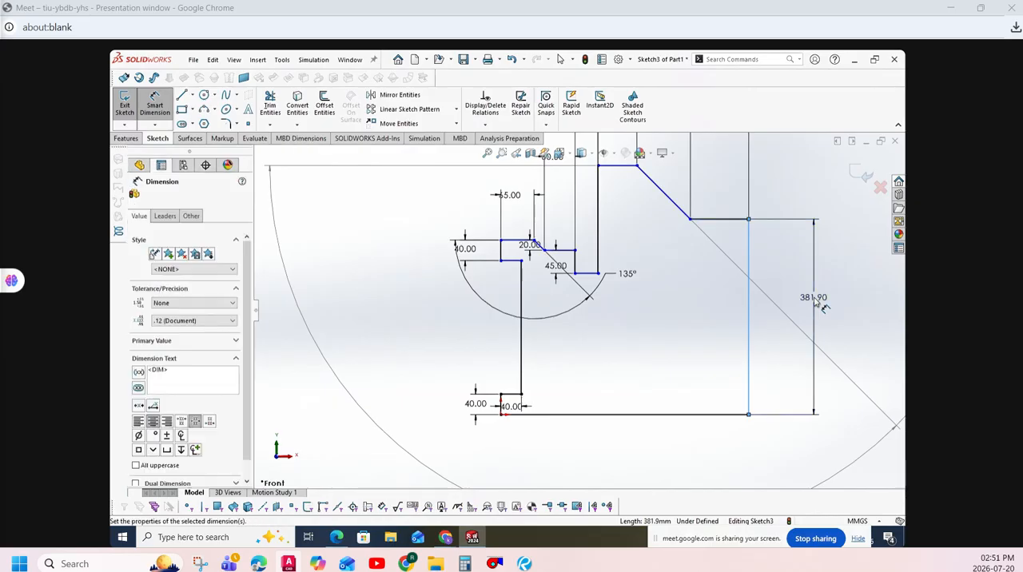
pyautogui.click(813, 299)
pyautogui.write('85')
pyautogui.press('Return')
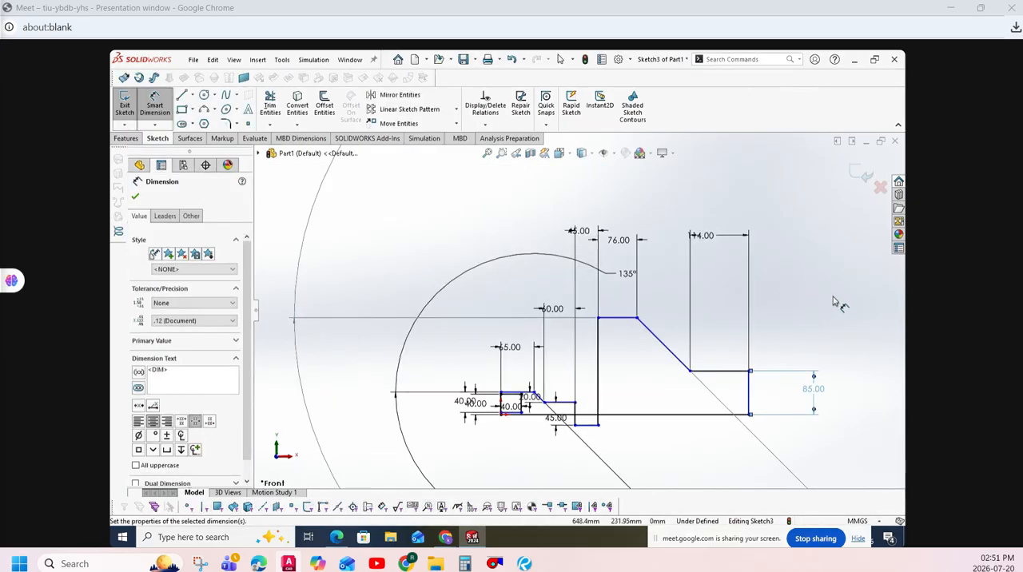
# - Check practice exercise.pdf, return to SOLIDWORKS and dimension the slot's right wall as 65 mm
pyautogui.scroll(3, 596, 449)
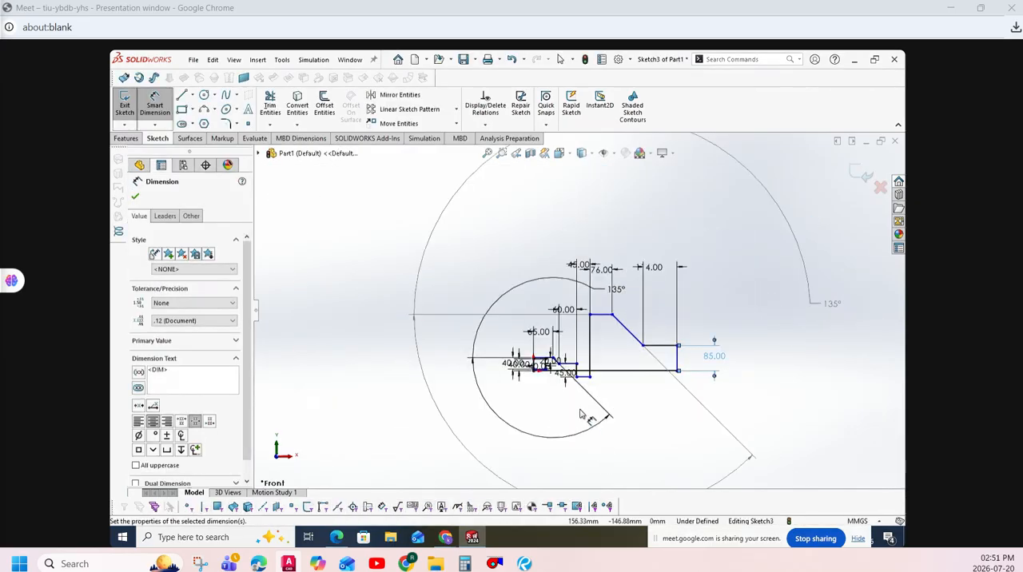
pyautogui.scroll(-5, 583, 406)
pyautogui.click(336, 537)
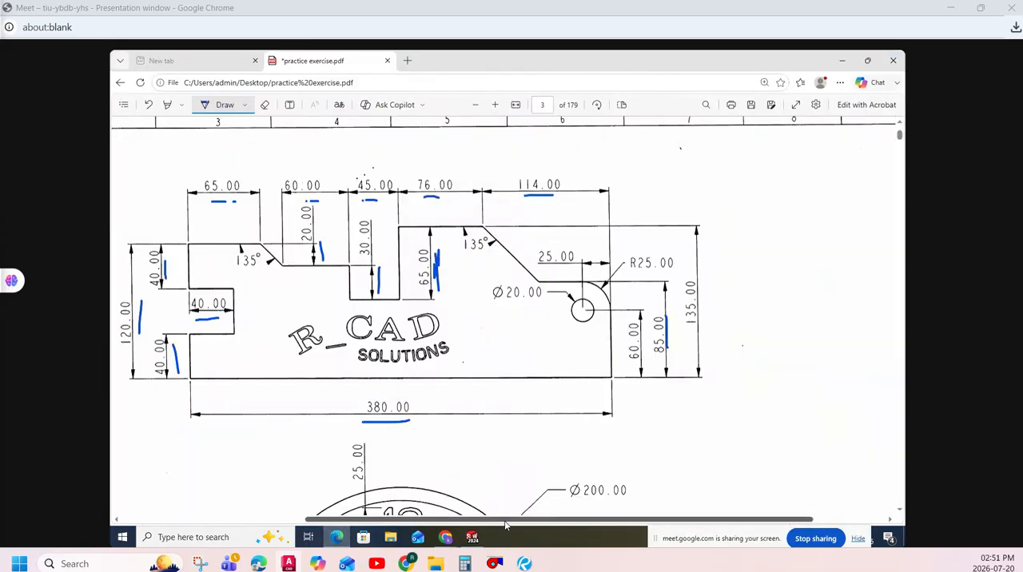
pyautogui.click(472, 537)
pyautogui.click(601, 231)
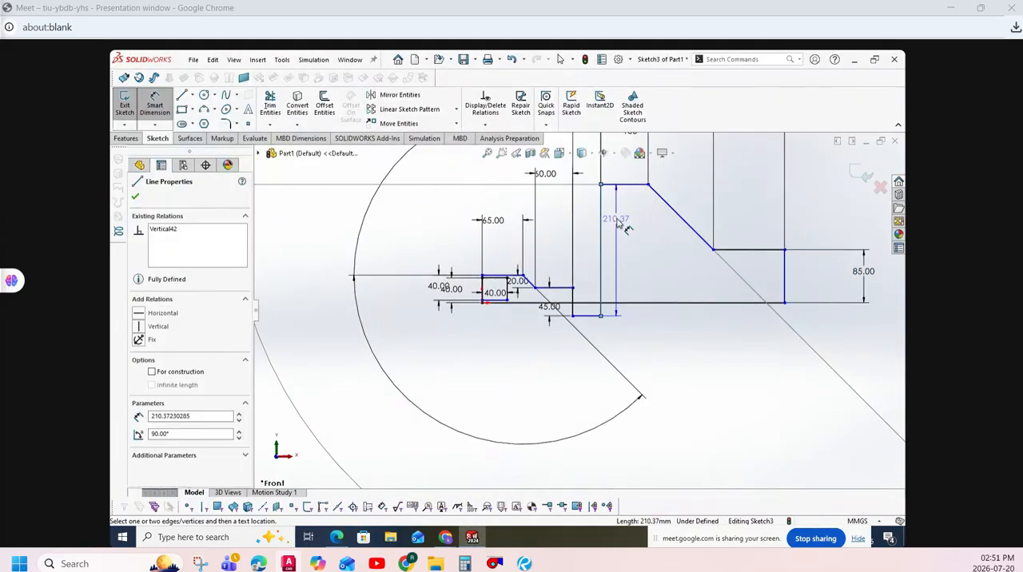
pyautogui.click(616, 226)
pyautogui.write('65')
pyautogui.press('Return')
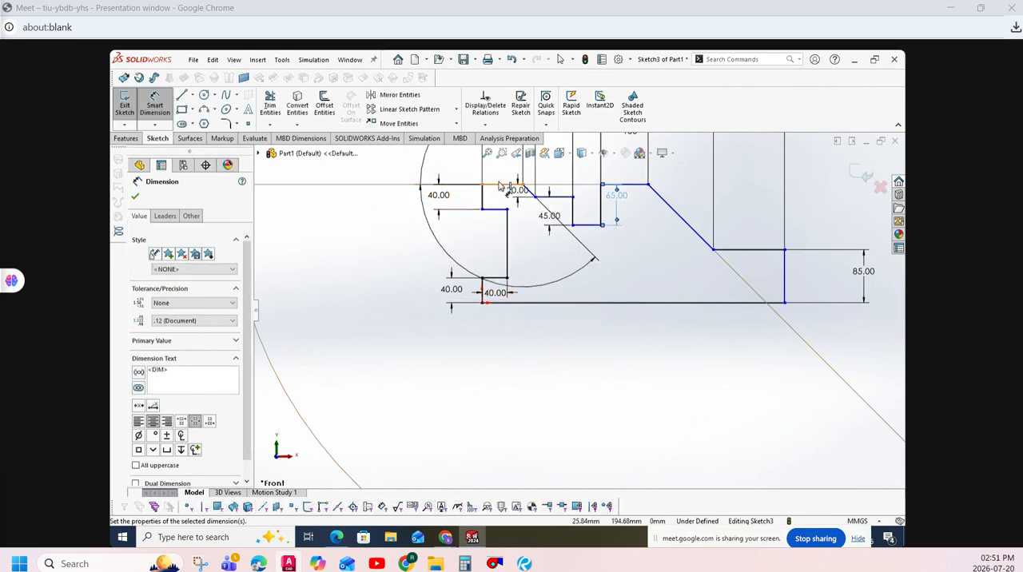
# - Dimension the height between the profile's bottom edge and upper-left edge as 120 mm and close the dimension tool
pyautogui.click(527, 303)
pyautogui.click(527, 303)
pyautogui.click(406, 264)
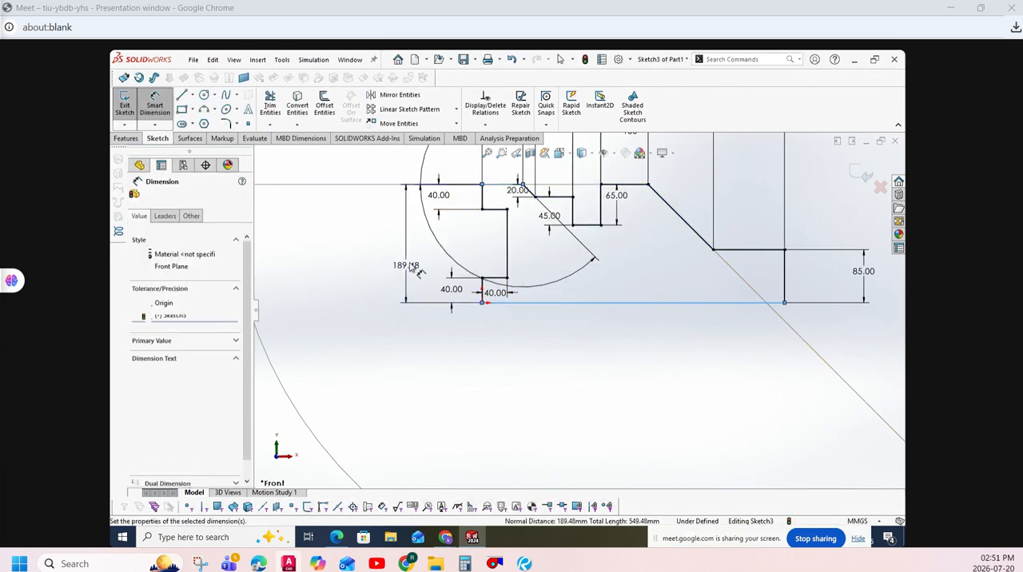
pyautogui.write('190')
pyautogui.press('Return')
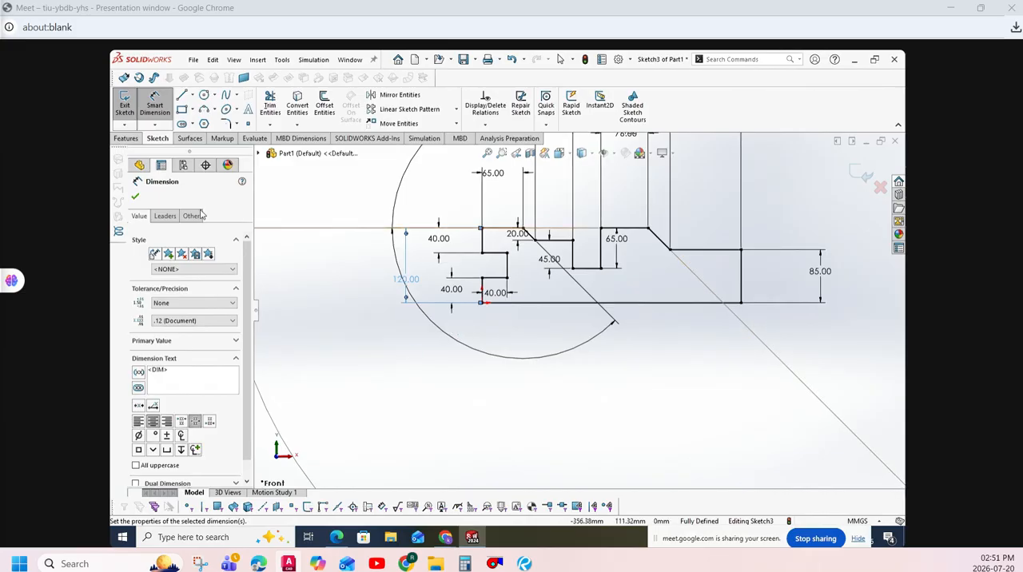
pyautogui.press('Escape')
pyautogui.scroll(5, 543, 320)
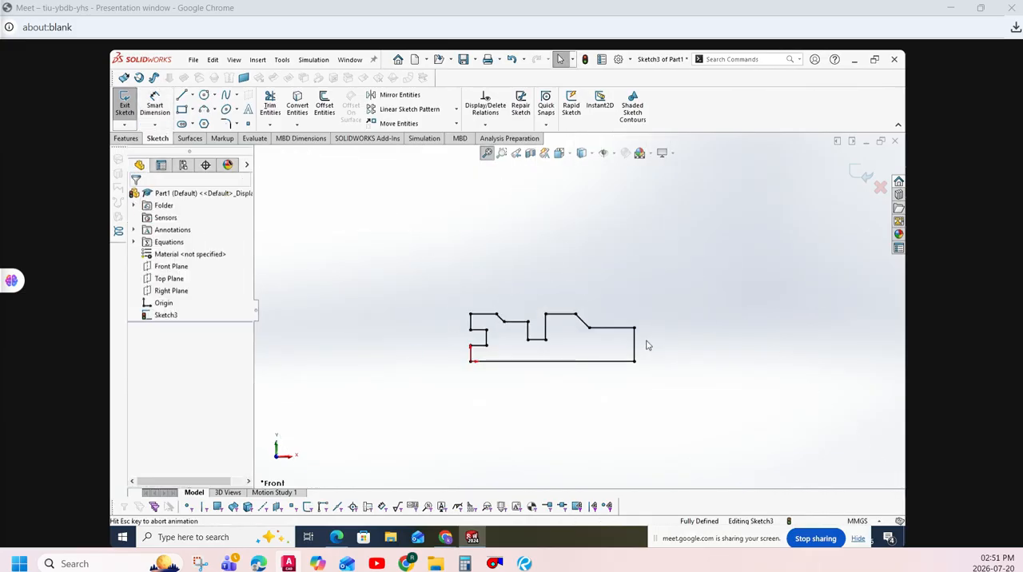
pyautogui.scroll(-10, 554, 345)
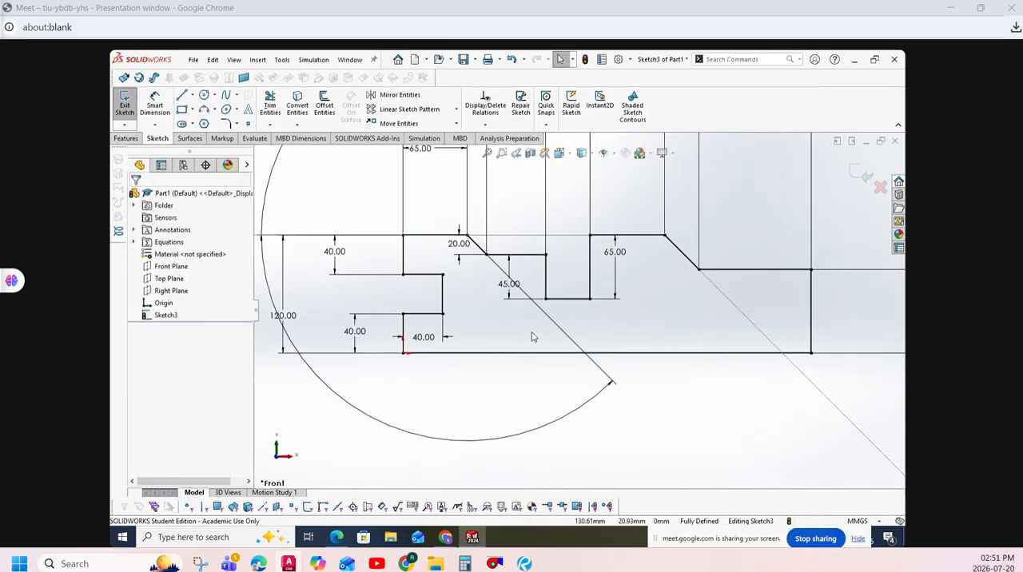
# - Check the corner radius in practice exercise.pdf, return to SOLIDWORKS and fillet the profile's upper-right corner with a 25 mm radius
pyautogui.scroll(2, 646, 393)
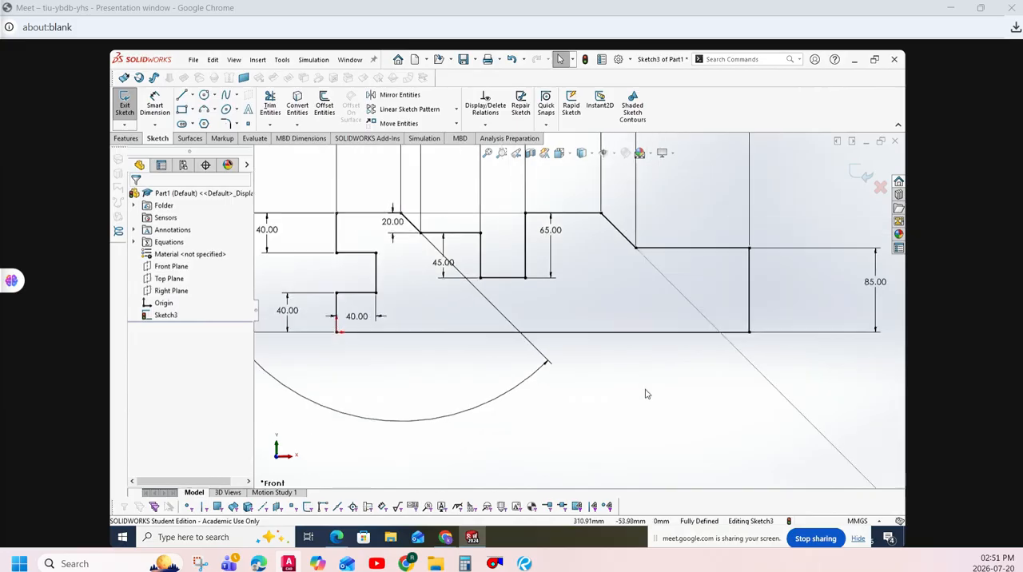
pyautogui.click(336, 537)
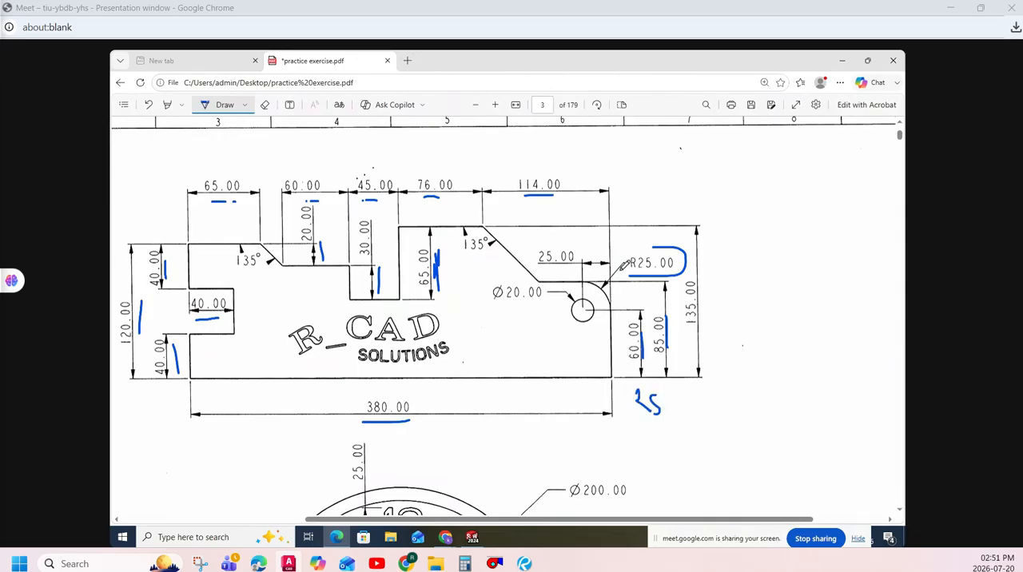
pyautogui.click(473, 537)
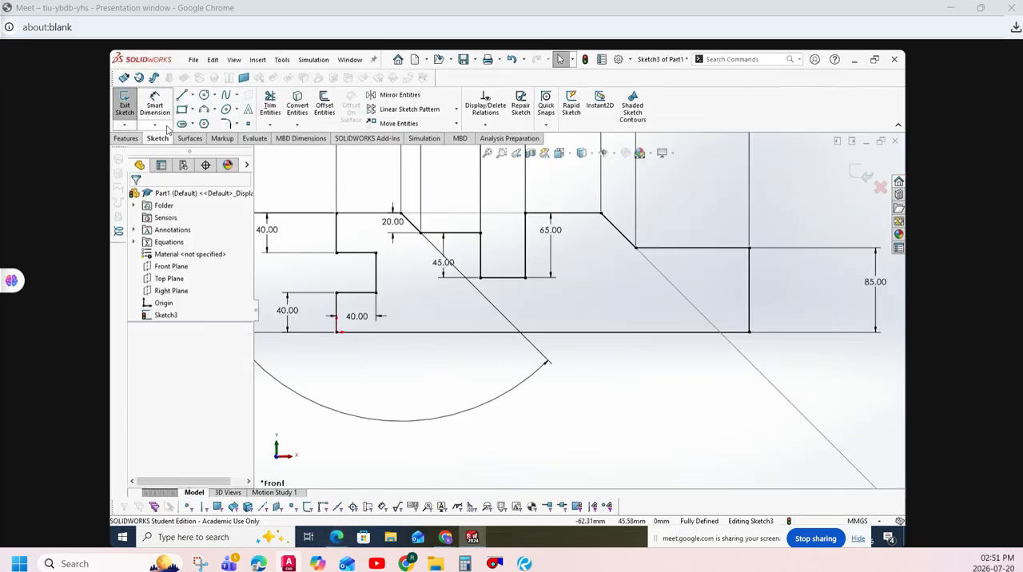
pyautogui.click(225, 125)
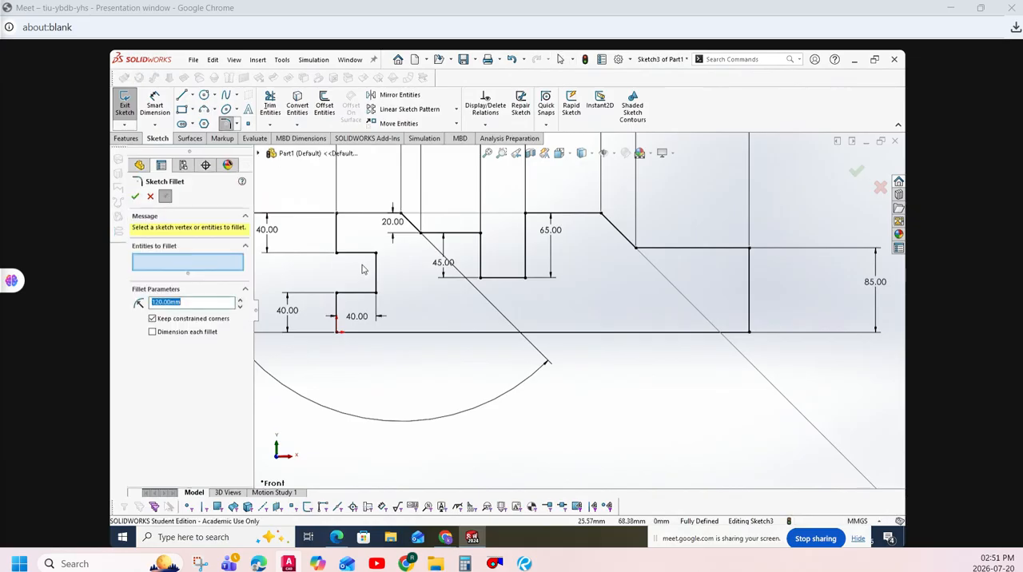
pyautogui.click(742, 247)
pyautogui.click(736, 257)
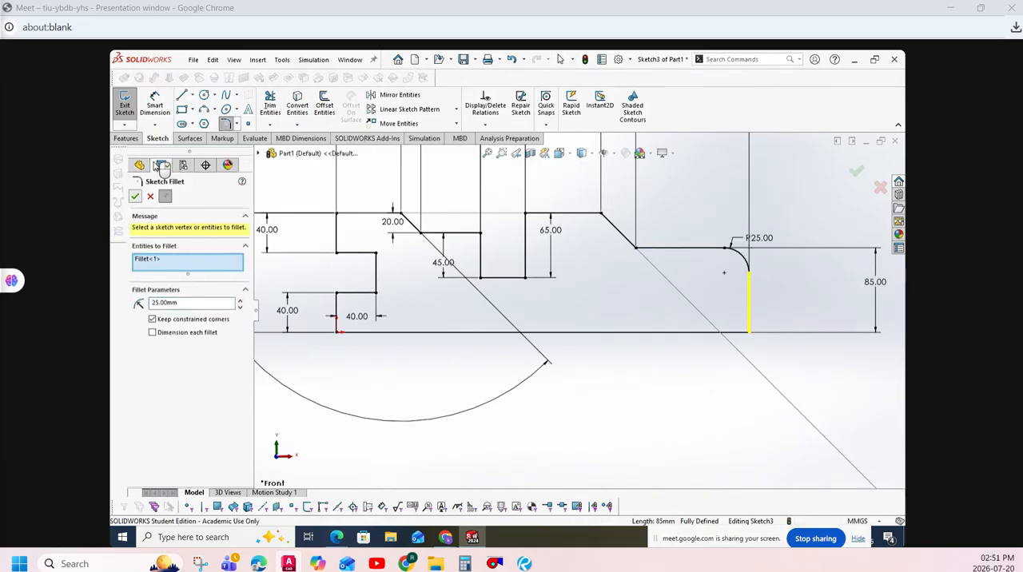
# - Draw a circle about 24 mm in diameter centred on the fillet's centre point
pyautogui.click(204, 94)
pyautogui.click(724, 273)
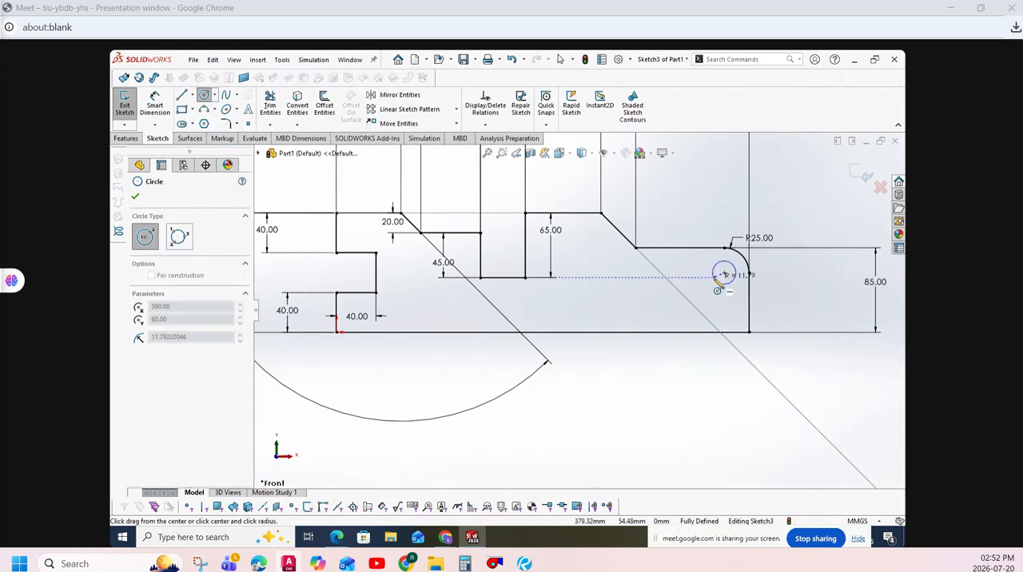
pyautogui.click(735, 273)
# - Dimension the circle's diameter as 20 mm and exit the sketch
pyautogui.click(171, 107)
pyautogui.click(714, 283)
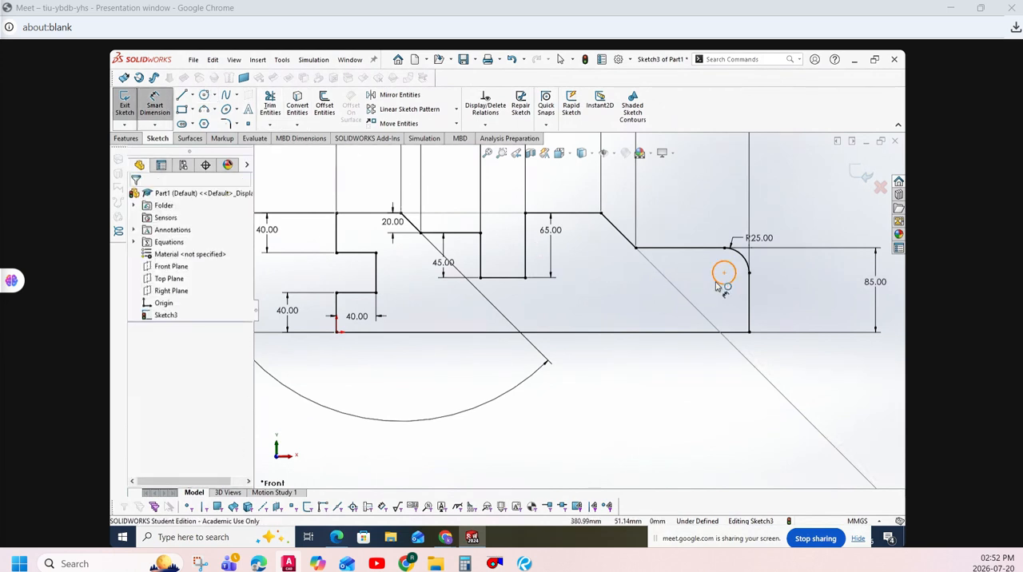
pyautogui.click(694, 299)
pyautogui.write('210')
pyautogui.press('Return')
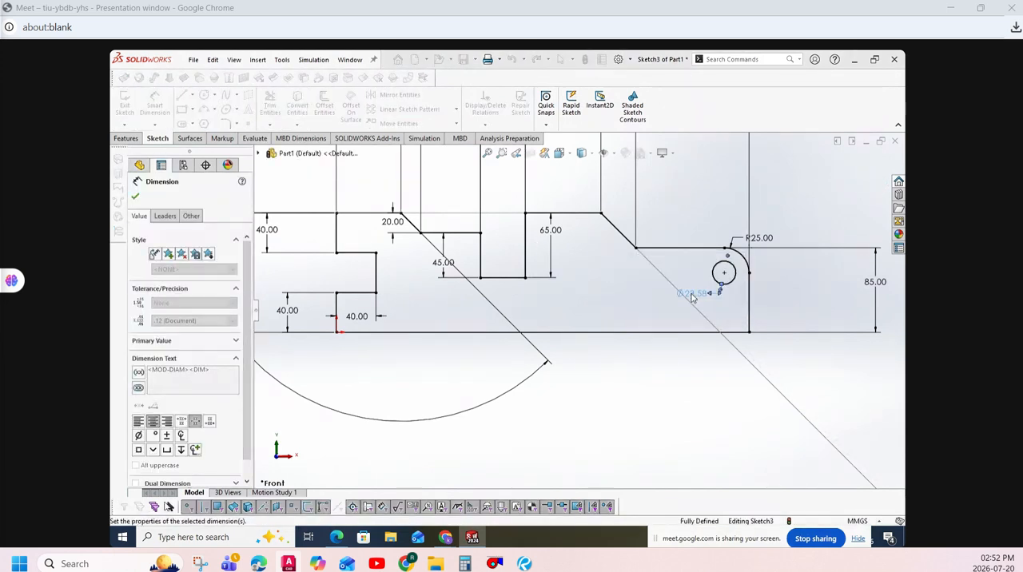
pyautogui.doubleClick(616, 343)
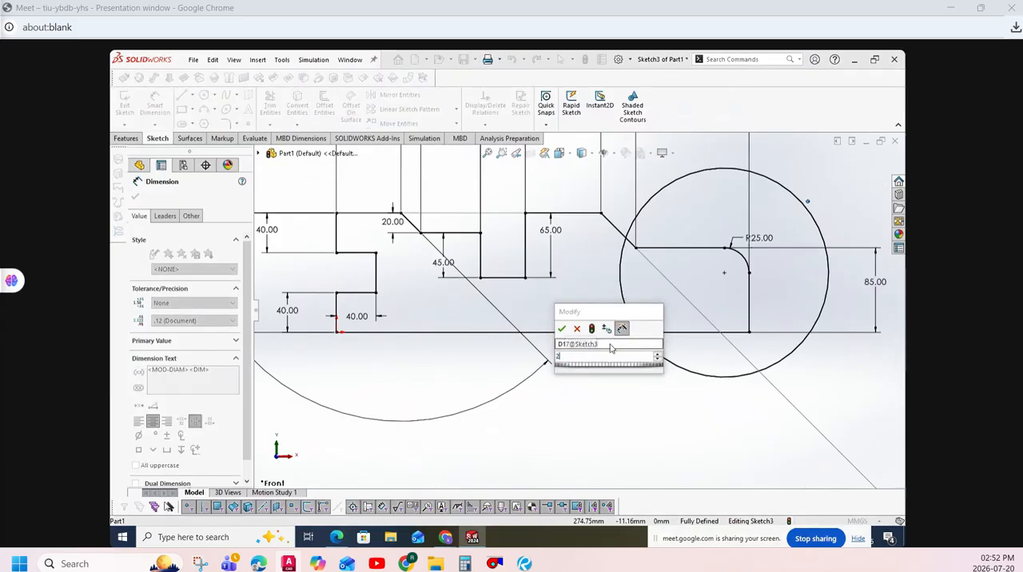
pyautogui.write('20')
pyautogui.press('Return')
pyautogui.click(125, 104)
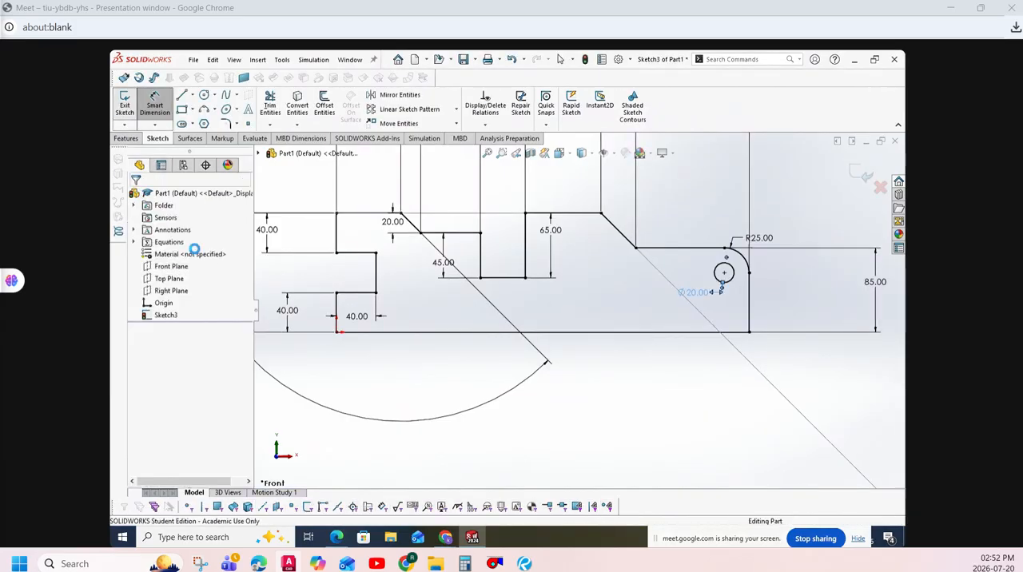
pyautogui.scroll(-1, 504, 278)
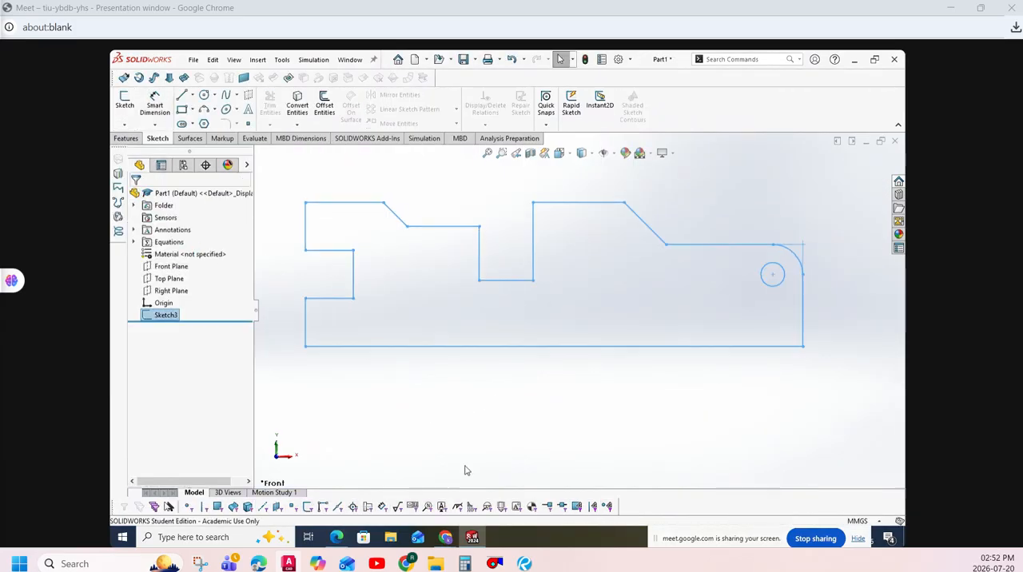
# - Switch to practice exercise.pdf, go back to page 2 and handwrite the numbers 1 and 2 above its two drawings
pyautogui.click(336, 537)
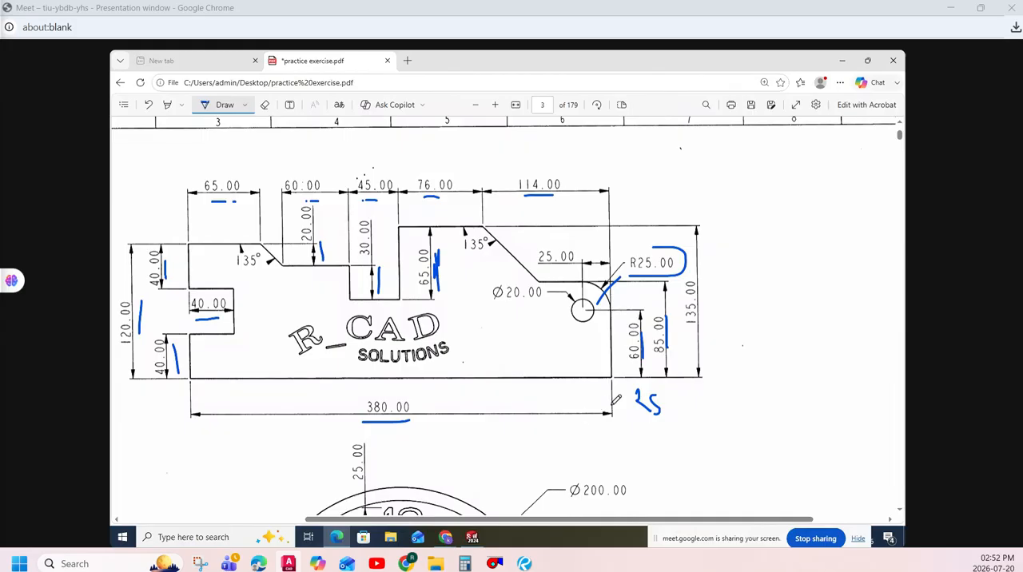
pyautogui.scroll(5, 759, 408)
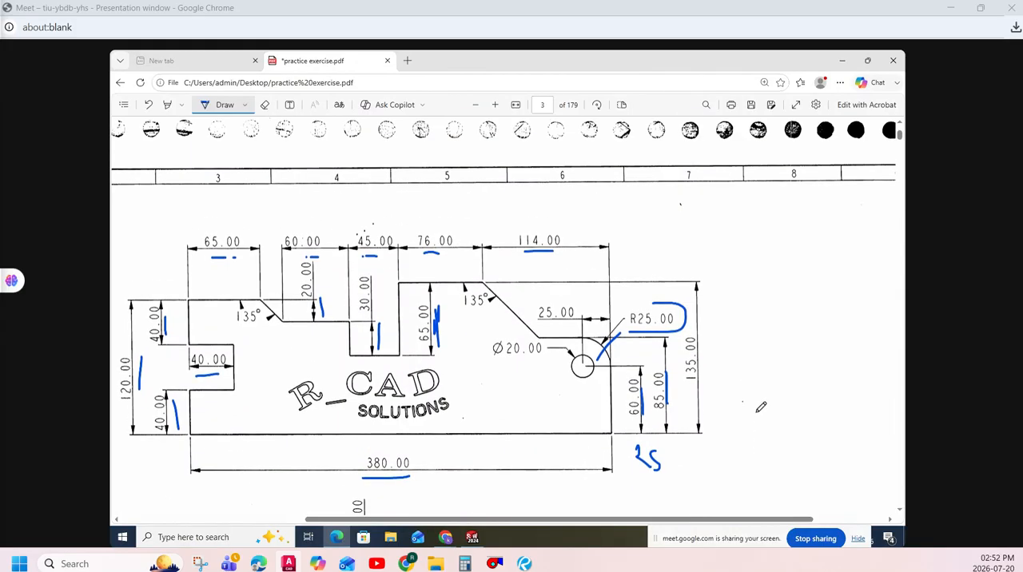
pyautogui.click(475, 105)
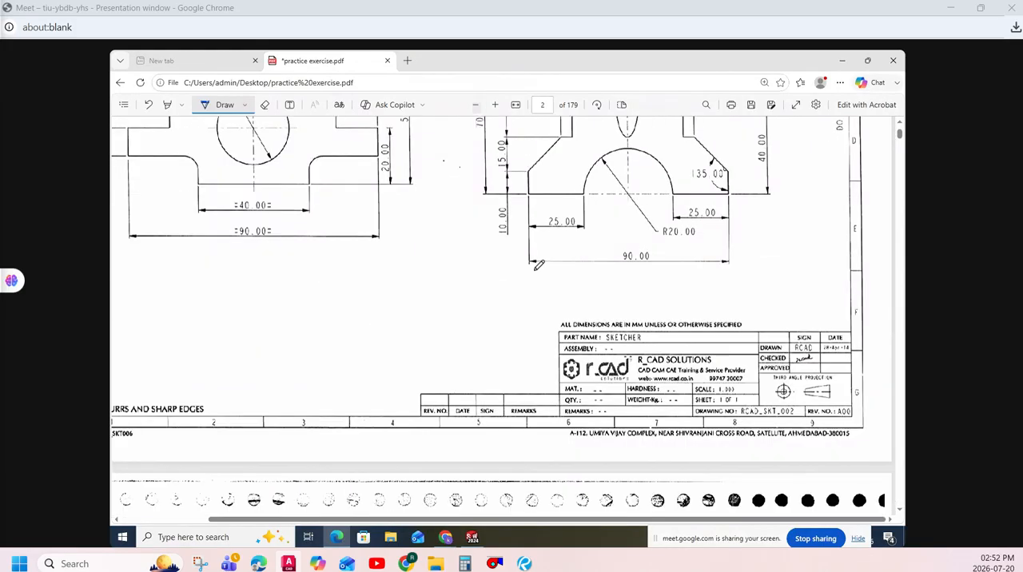
pyautogui.scroll(5, 480, 320)
pyautogui.moveTo(269, 190)
pyautogui.mouseDown()
pyautogui.moveTo(283, 172)
pyautogui.moveTo(323, 208)
pyautogui.mouseUp()
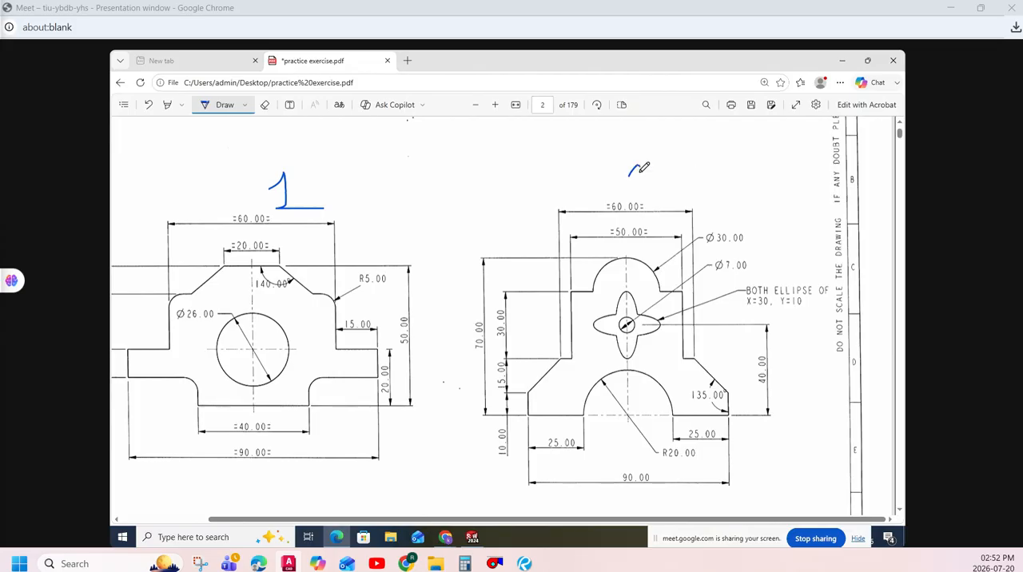
# - Return to SOLIDWORKS and close the plate part without saving it
pyautogui.click(472, 537)
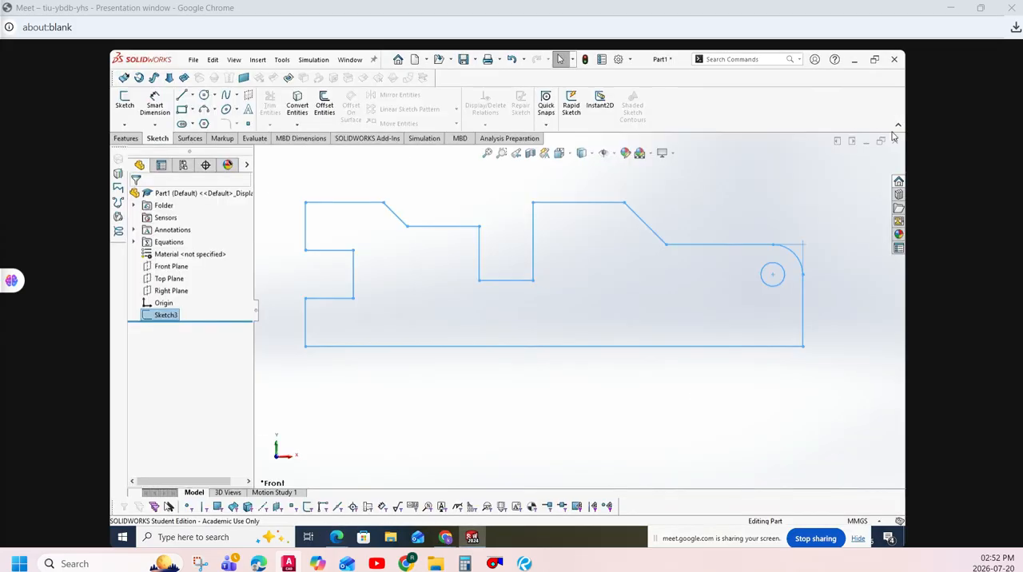
pyautogui.click(893, 142)
pyautogui.click(523, 297)
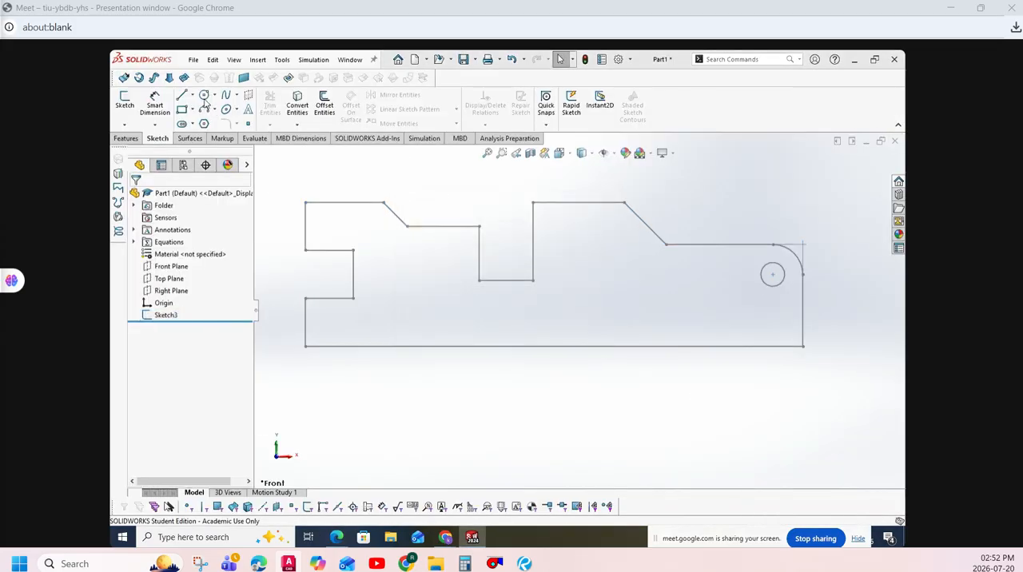
# - Create a new Part document
pyautogui.click(193, 60)
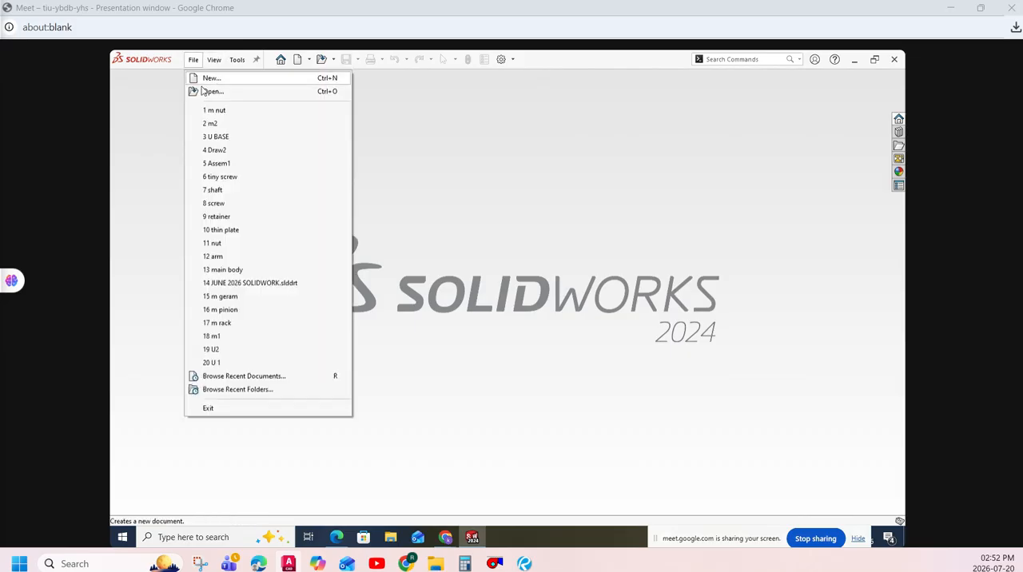
pyautogui.click(211, 77)
pyautogui.click(373, 236)
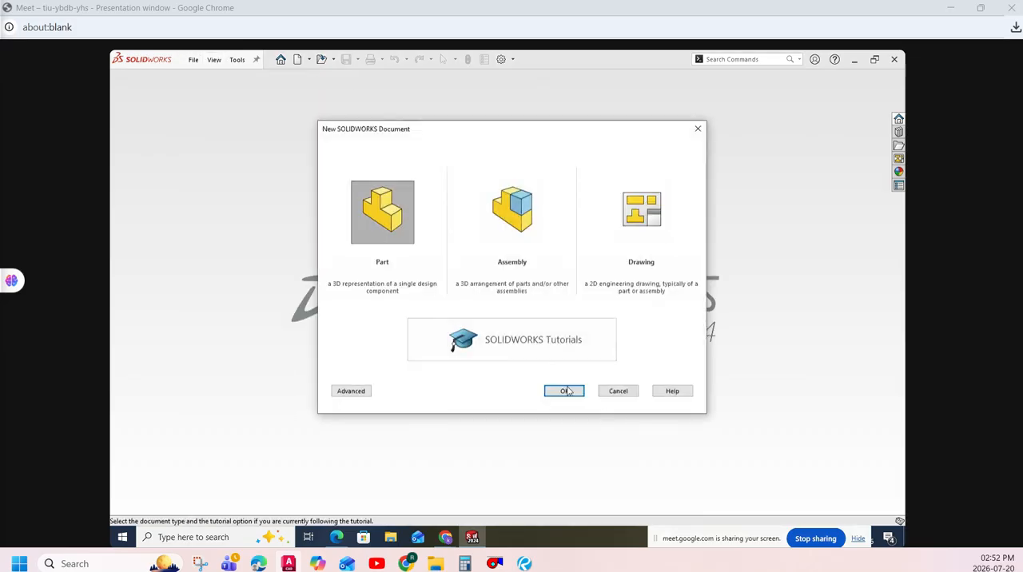
pyautogui.click(568, 390)
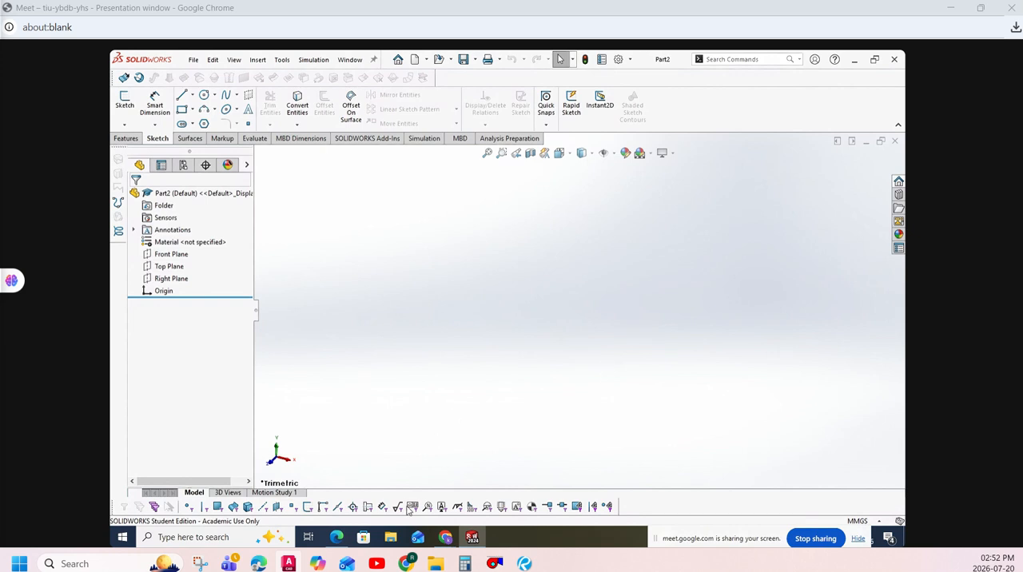
# - Examine the outline and dimensions of drawing 2 on page 2 of practice exercise.pdf
pyautogui.click(341, 538)
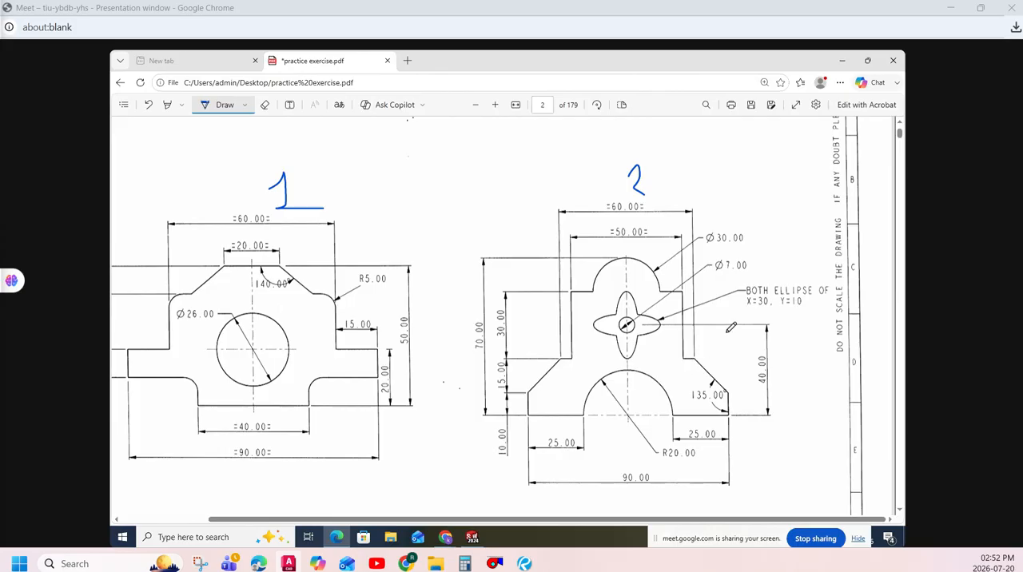
pyautogui.click(493, 107)
pyautogui.click(494, 108)
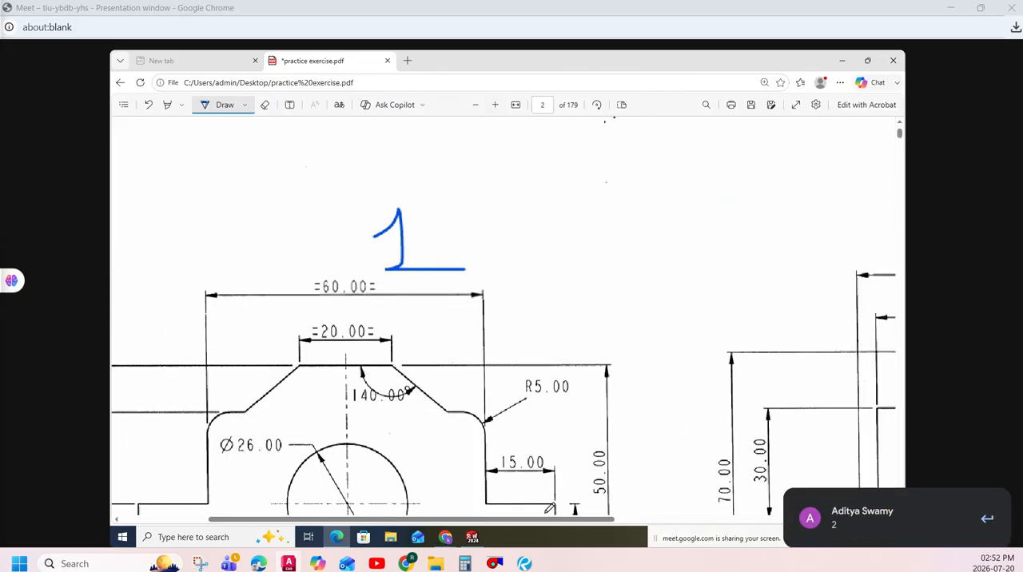
pyautogui.moveTo(551, 519); pyautogui.dragTo(780, 480)
pyautogui.scroll(-5, 647, 385)
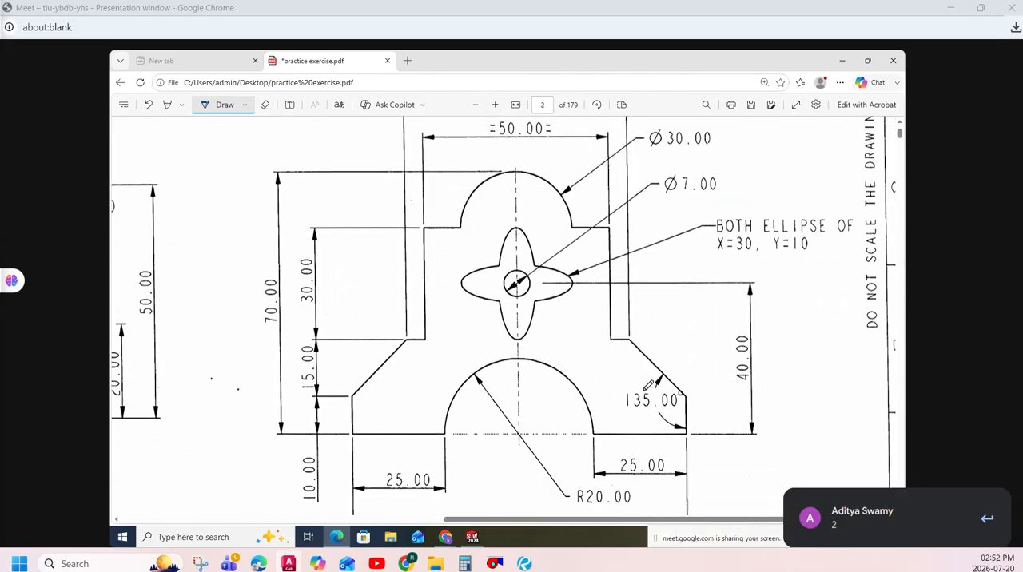
pyautogui.scroll(3, 647, 392)
pyautogui.scroll(-1, 504, 150)
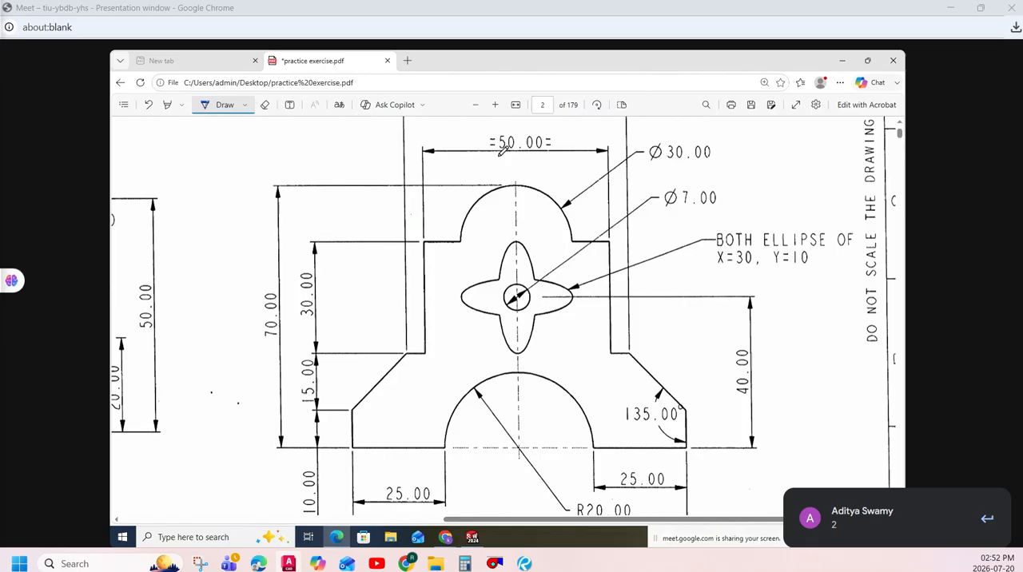
pyautogui.click(475, 104)
pyautogui.click(475, 105)
pyautogui.scroll(1, 559, 344)
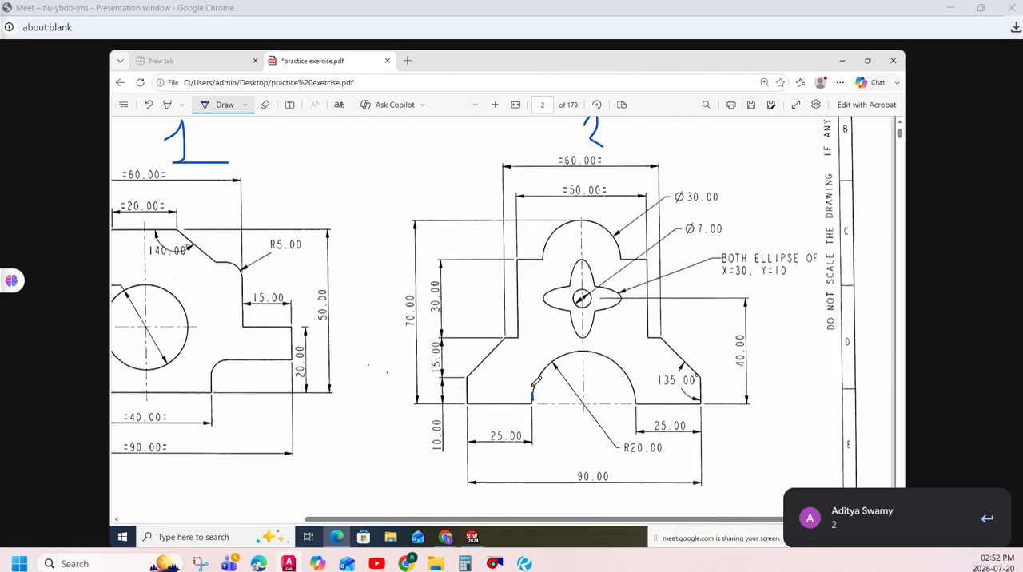
# - In SOLIDWORKS, start a sketch on the Front Plane and draw a horizontal midpoint construction line about 110 mm to each side of the origin
pyautogui.click(471, 537)
pyautogui.rightClick(168, 254)
pyautogui.click(168, 244)
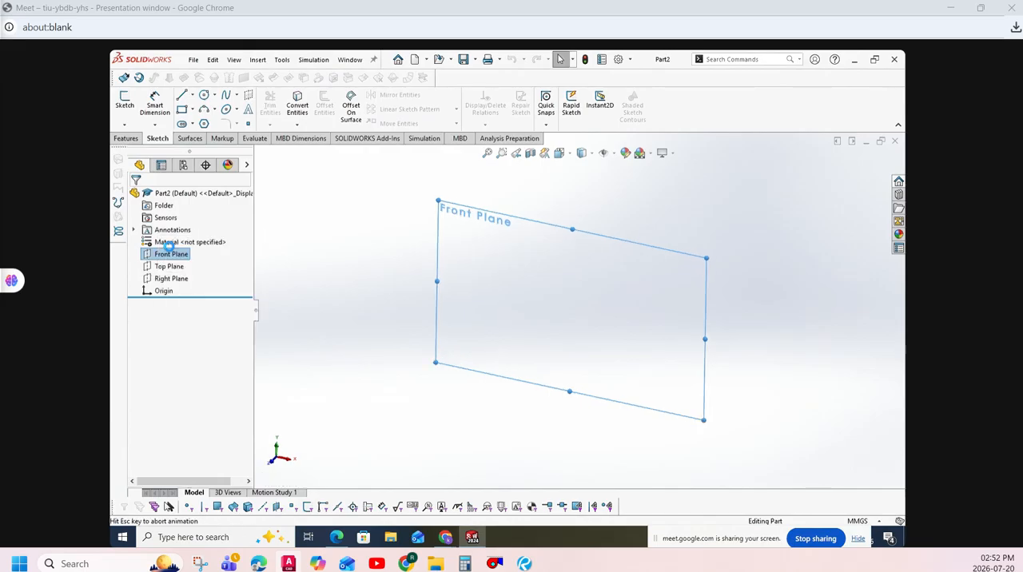
pyautogui.press('l')
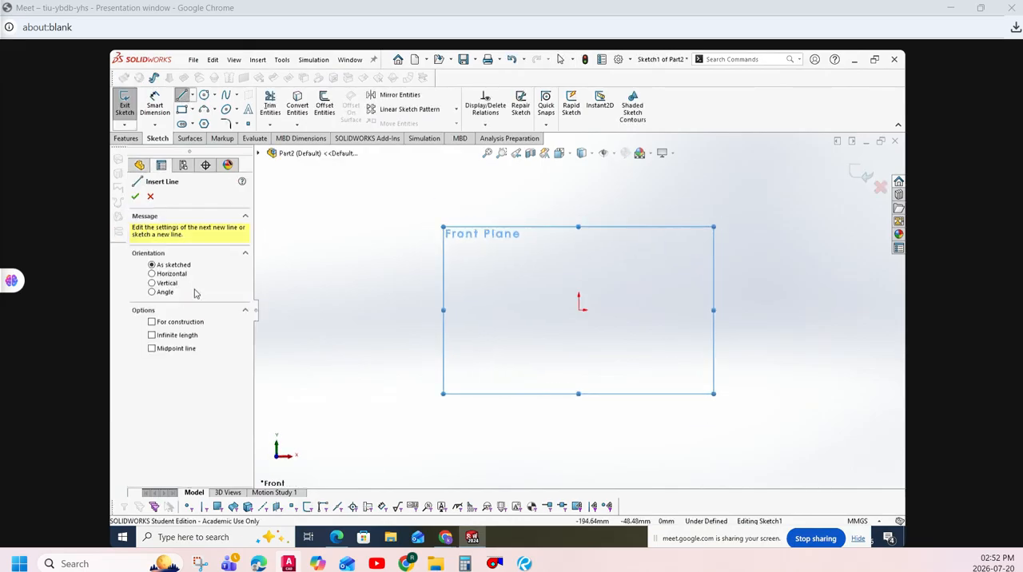
pyautogui.click(183, 275)
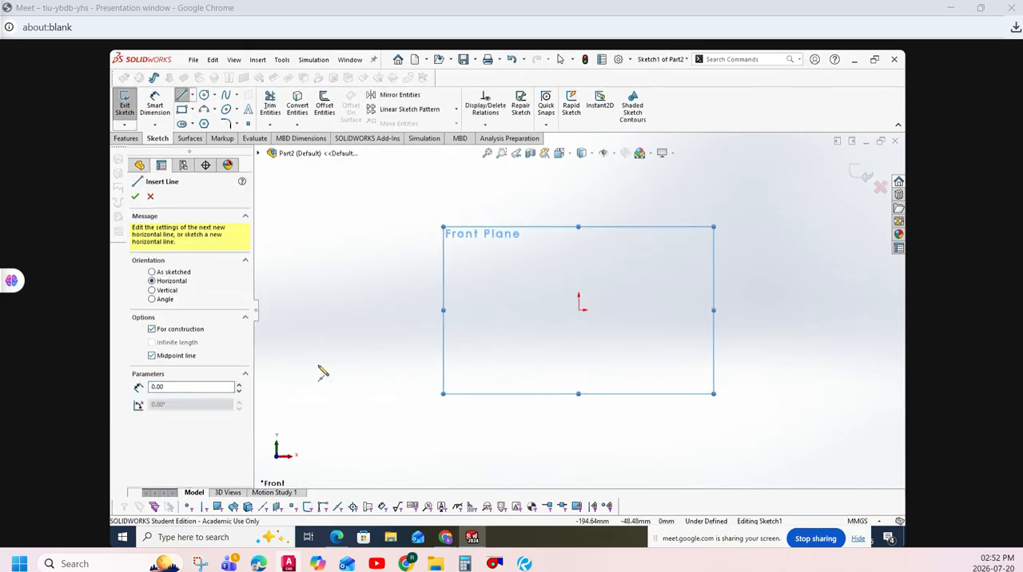
pyautogui.click(578, 309)
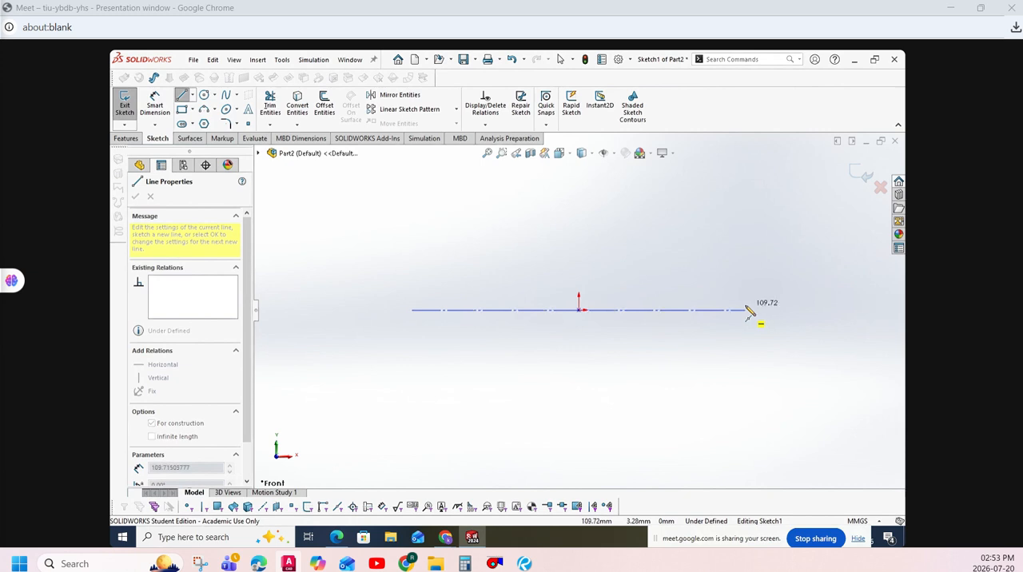
pyautogui.click(744, 309)
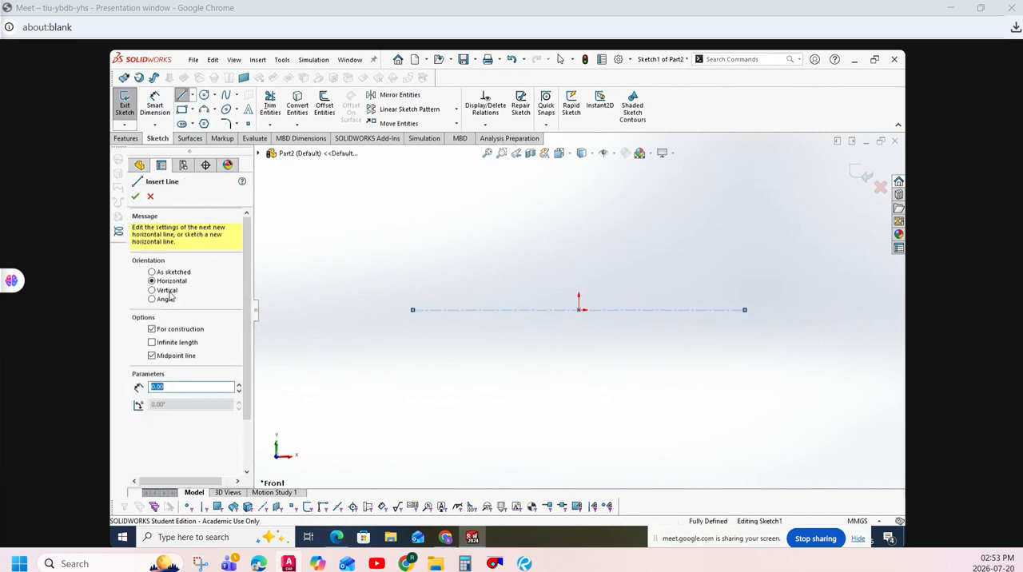
# - Draw a vertical midpoint construction line about 177 mm long centred on the origin and close the Line tool
pyautogui.click(169, 292)
pyautogui.click(578, 309)
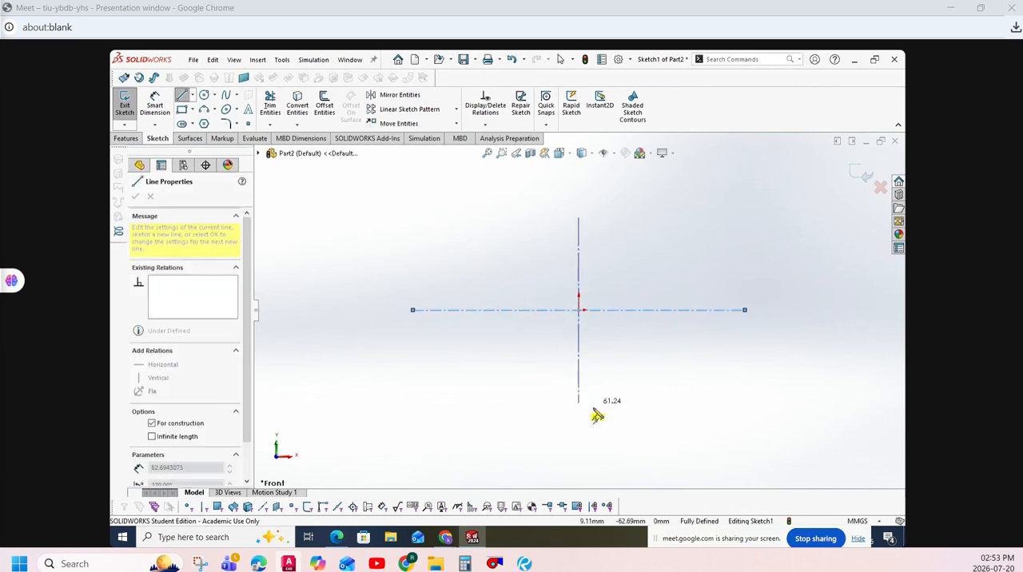
pyautogui.click(596, 444)
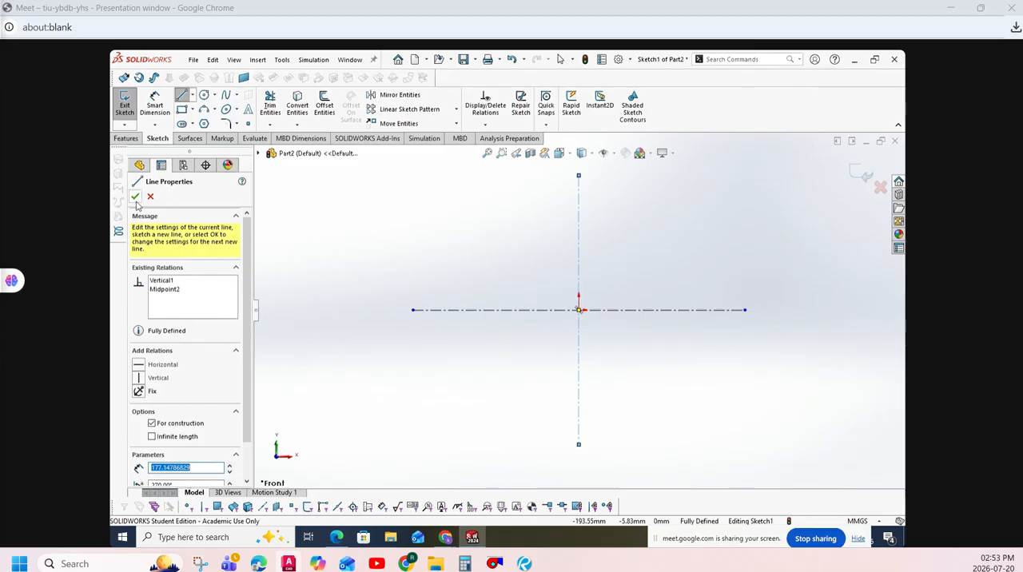
pyautogui.click(137, 201)
pyautogui.press('Escape')
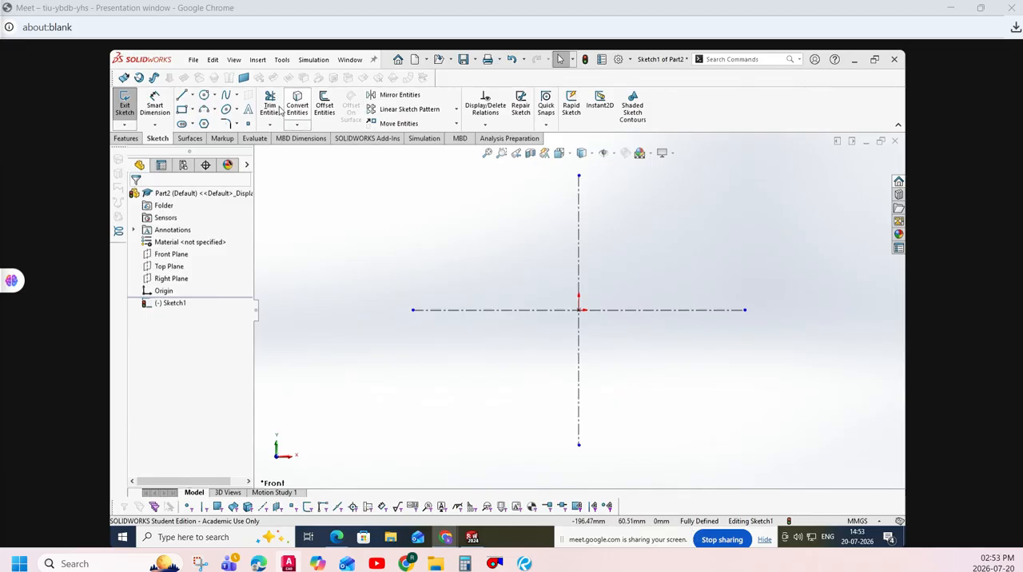
# - Draw a circle centred on the origin and dimension its diameter as 40 mm
pyautogui.click(204, 95)
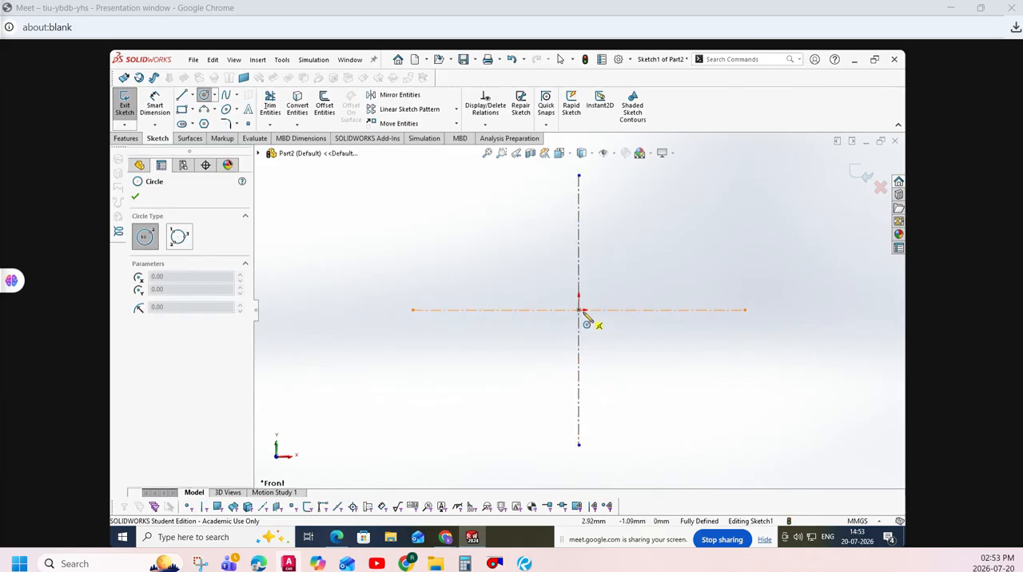
pyautogui.click(580, 311)
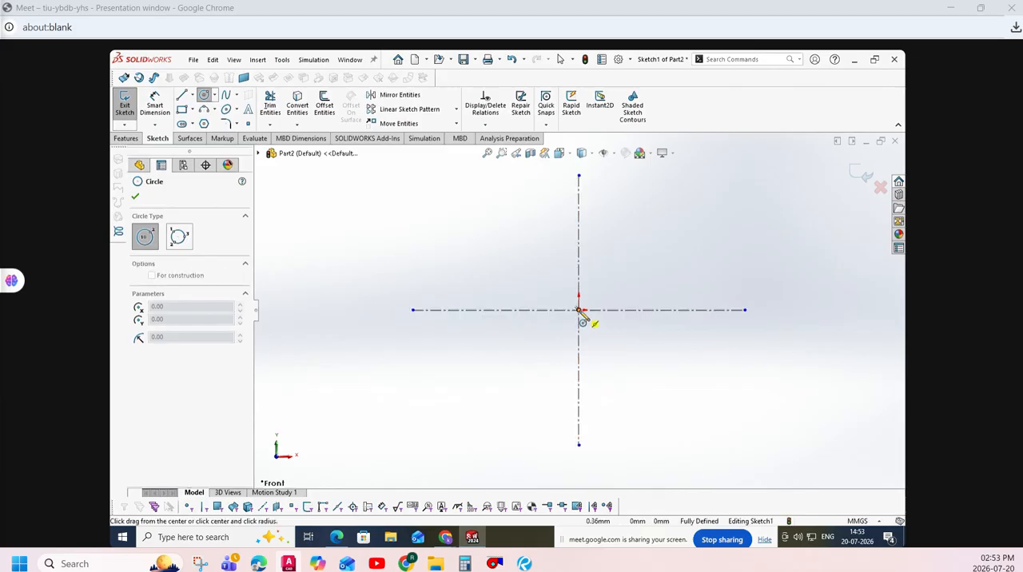
pyautogui.click(608, 343)
pyautogui.click(162, 110)
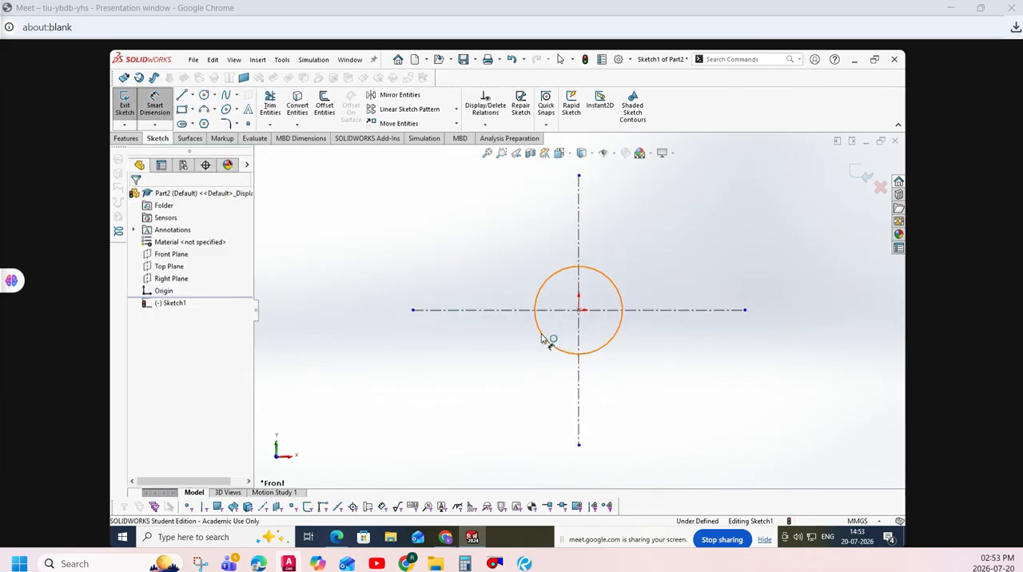
pyautogui.click(543, 339)
pyautogui.click(477, 413)
pyautogui.write('40')
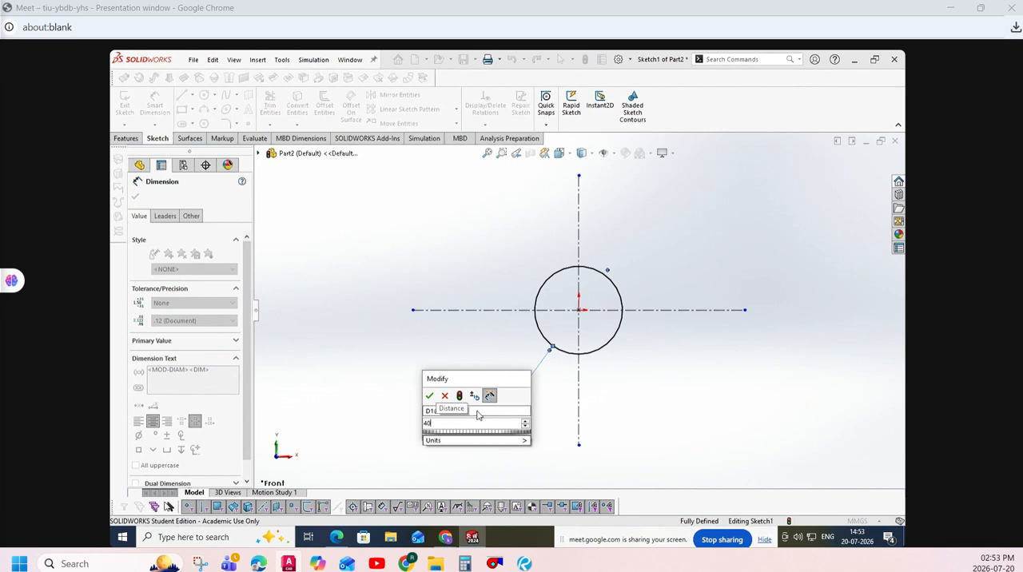
pyautogui.press('Return')
pyautogui.press('Escape')
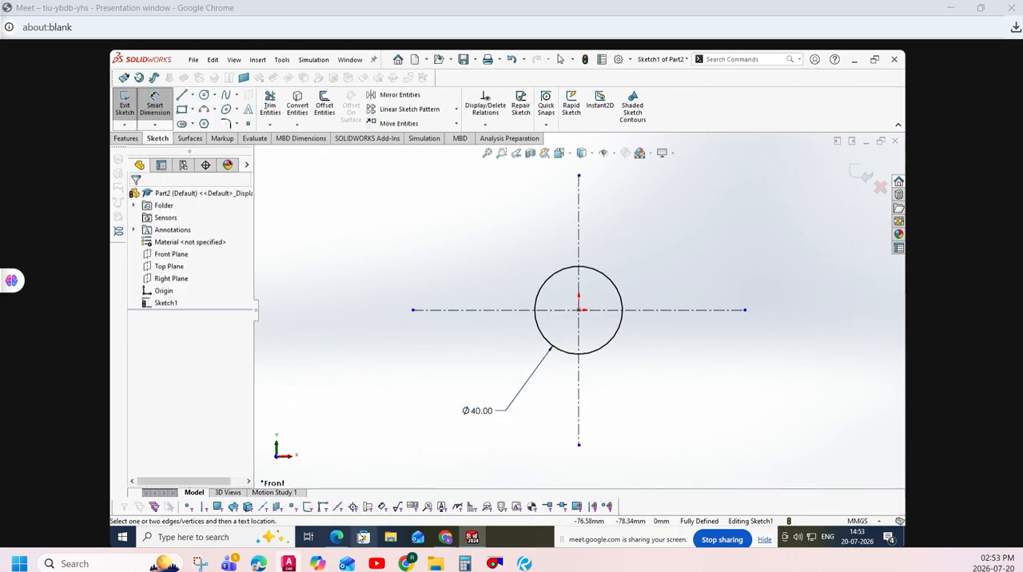
# - Check the hole size on drawing 2 in the PDF, then in SOLIDWORKS draw a 7 mm diameter circle on the upper vertical centreline
pyautogui.click(336, 537)
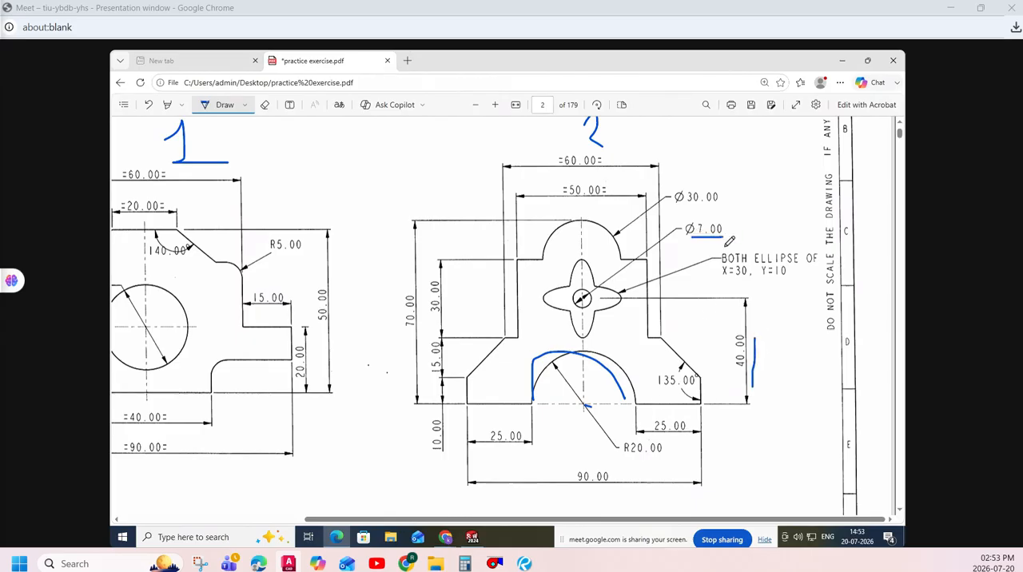
pyautogui.click(472, 537)
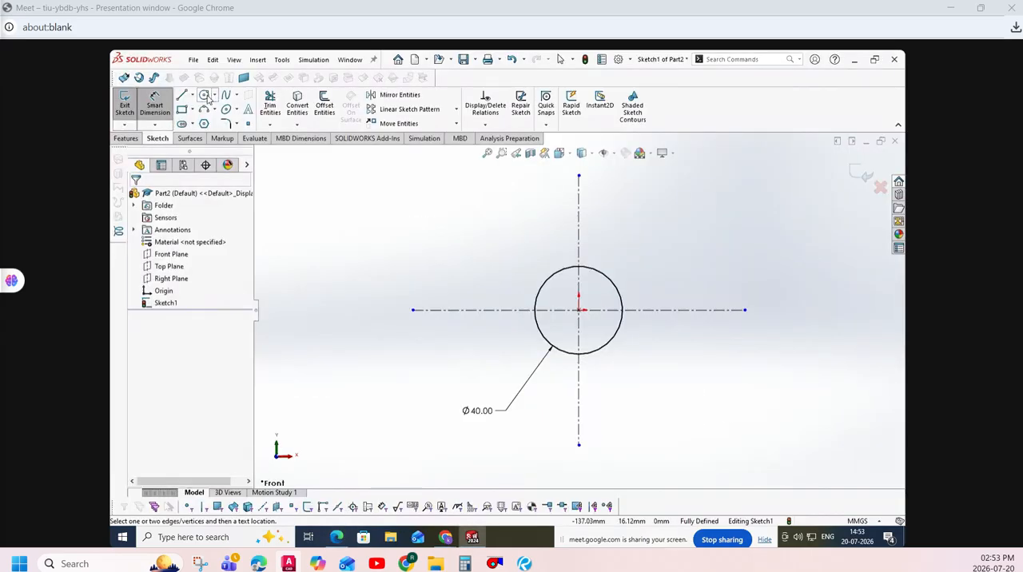
pyautogui.click(207, 96)
pyautogui.click(579, 224)
pyautogui.click(589, 225)
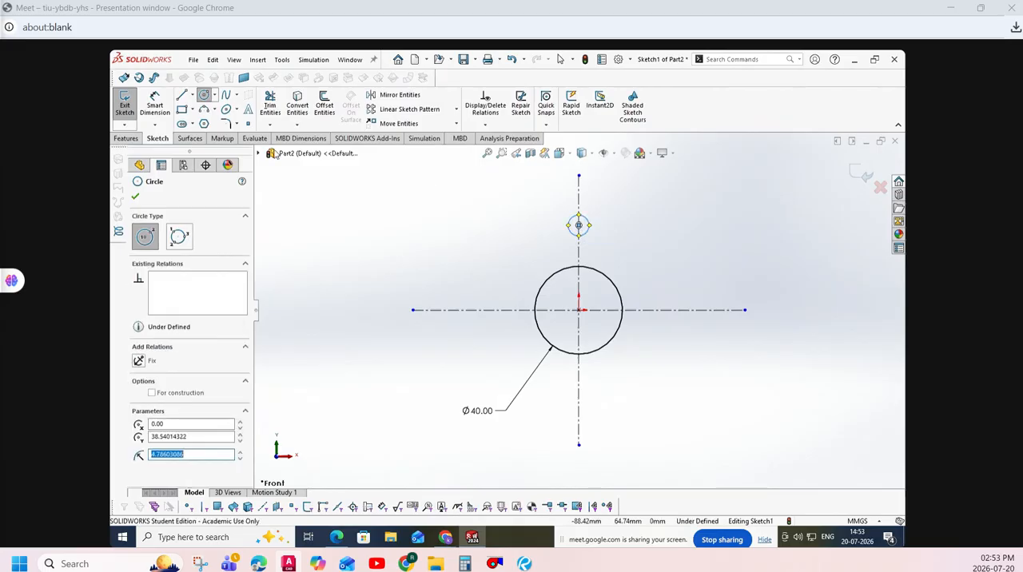
pyautogui.click(154, 105)
pyautogui.click(586, 225)
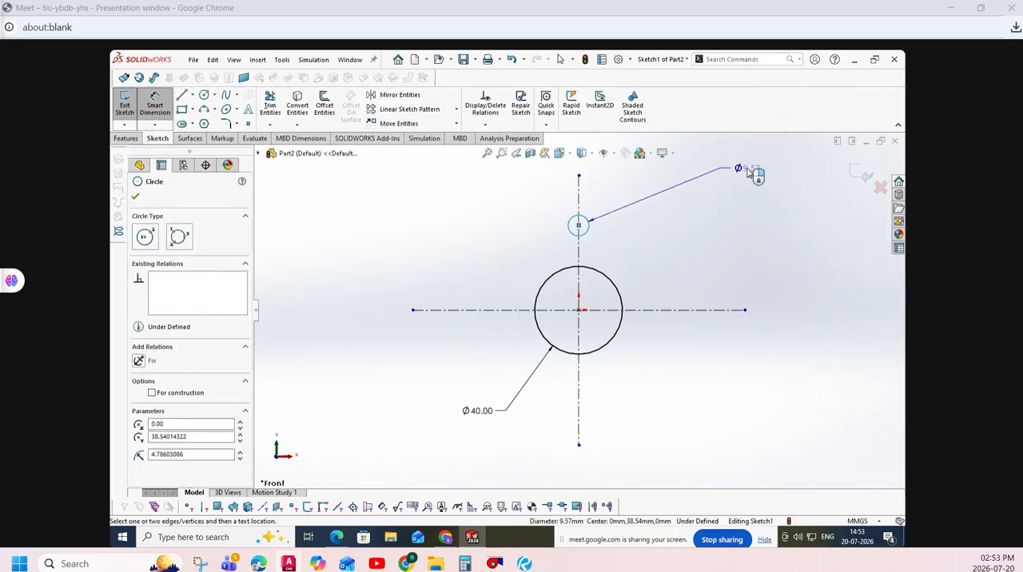
pyautogui.click(748, 171)
pyautogui.write('7')
pyautogui.press('Return')
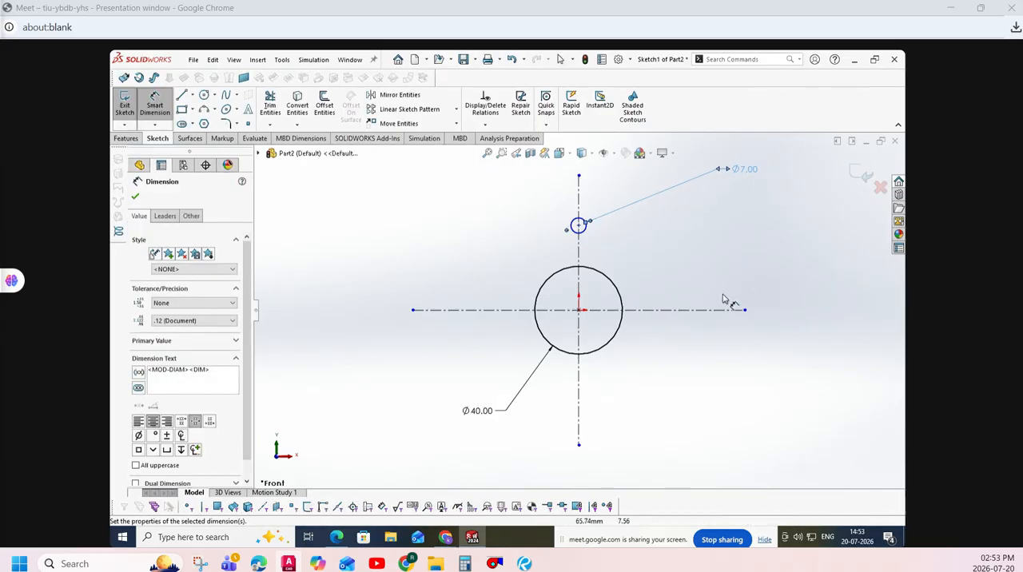
# - Dimension the small circle's centre 40 mm above the horizontal centreline
pyautogui.click(684, 310)
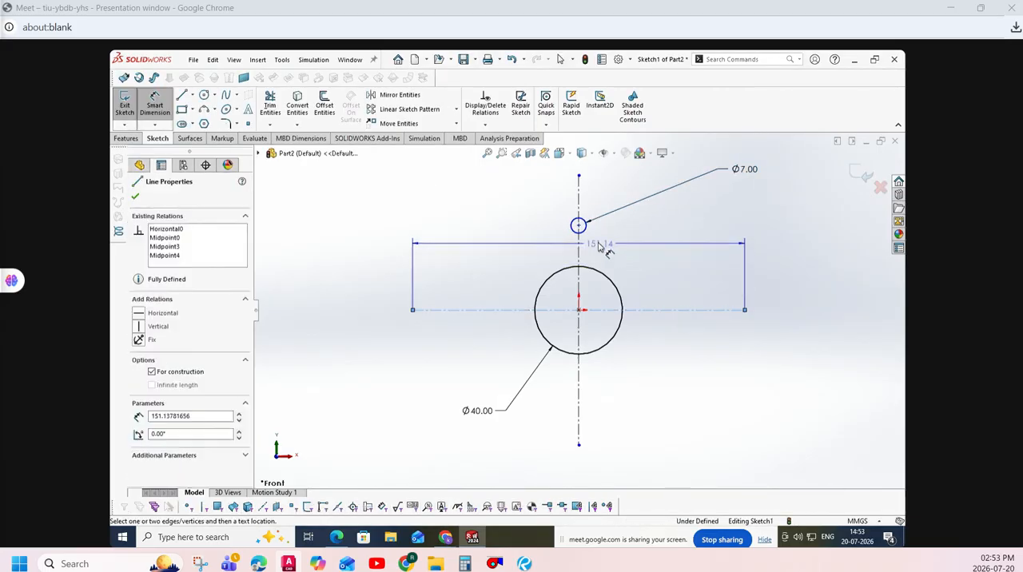
pyautogui.click(579, 226)
pyautogui.click(788, 243)
pyautogui.write('40')
pyautogui.press('Return')
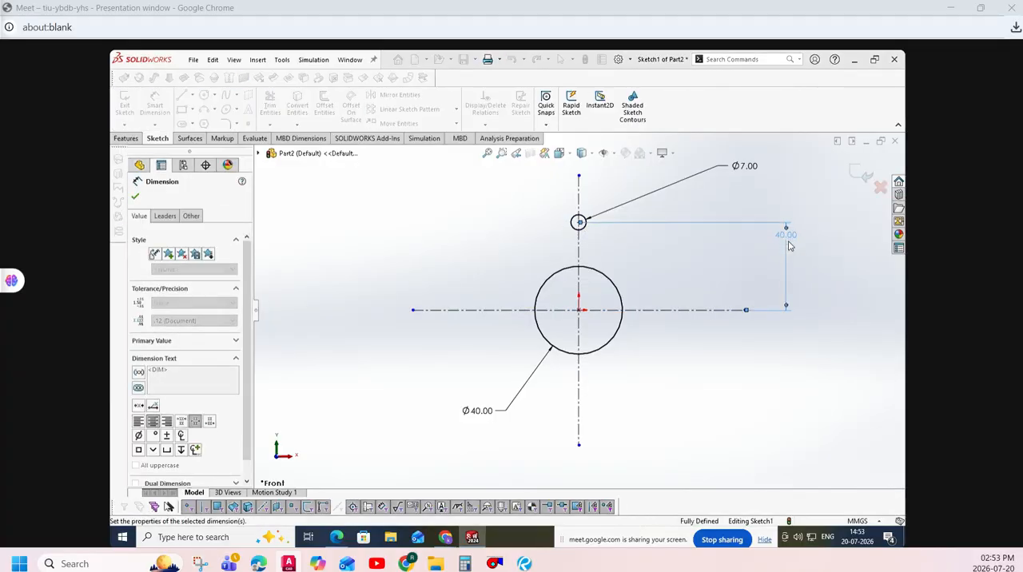
# - Mark the baseline, the 70.00 height and the Ø30.00 dimension of drawing 2 in practice exercise.pdf, and return to SOLIDWORKS
pyautogui.click(336, 537)
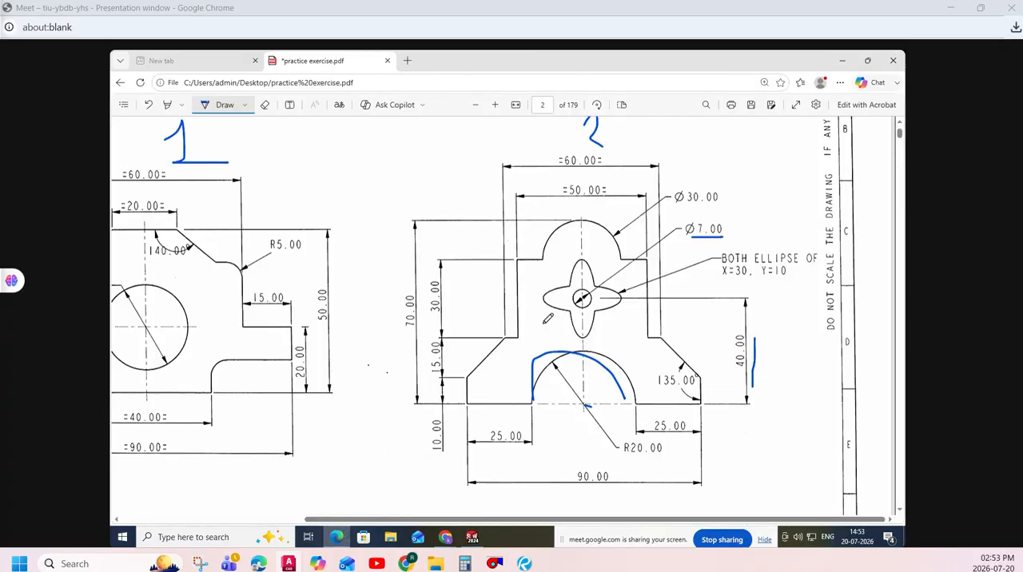
pyautogui.moveTo(410, 408); pyautogui.dragTo(499, 409)
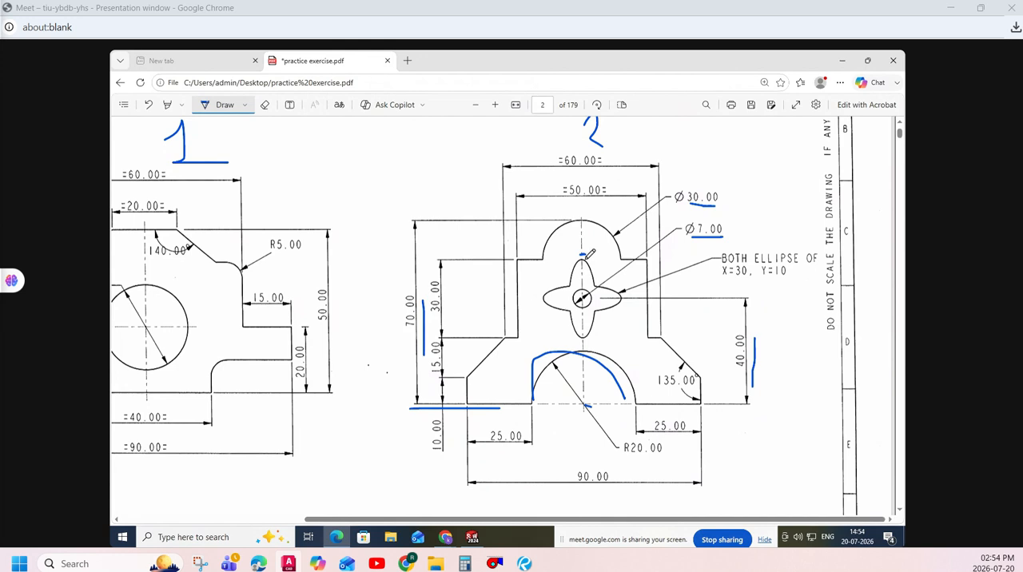
pyautogui.click(473, 537)
# - Draw a circle on the vertical centreline above the 7 mm circle and dimension its diameter as 30 mm
pyautogui.click(204, 94)
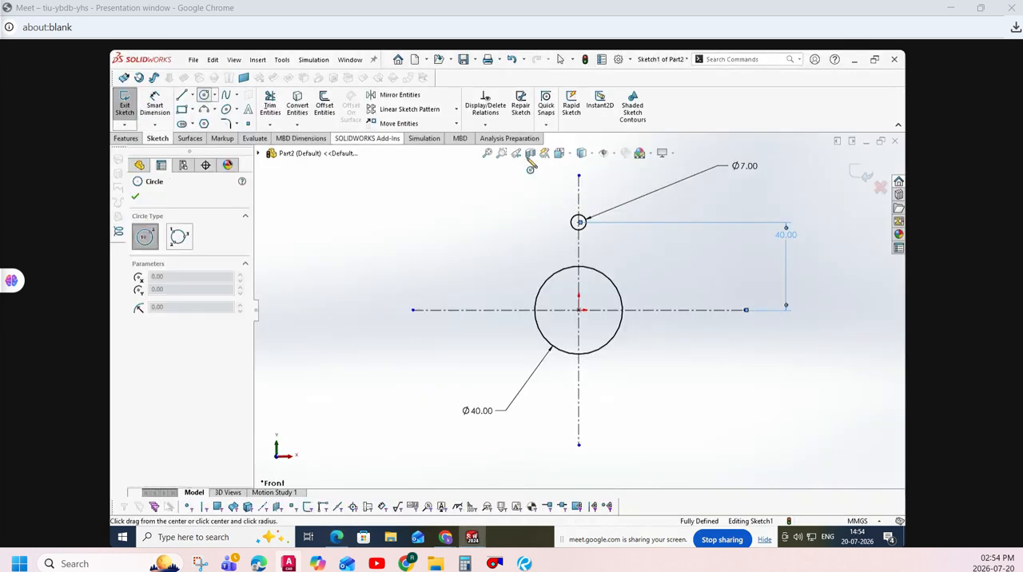
pyautogui.click(579, 175)
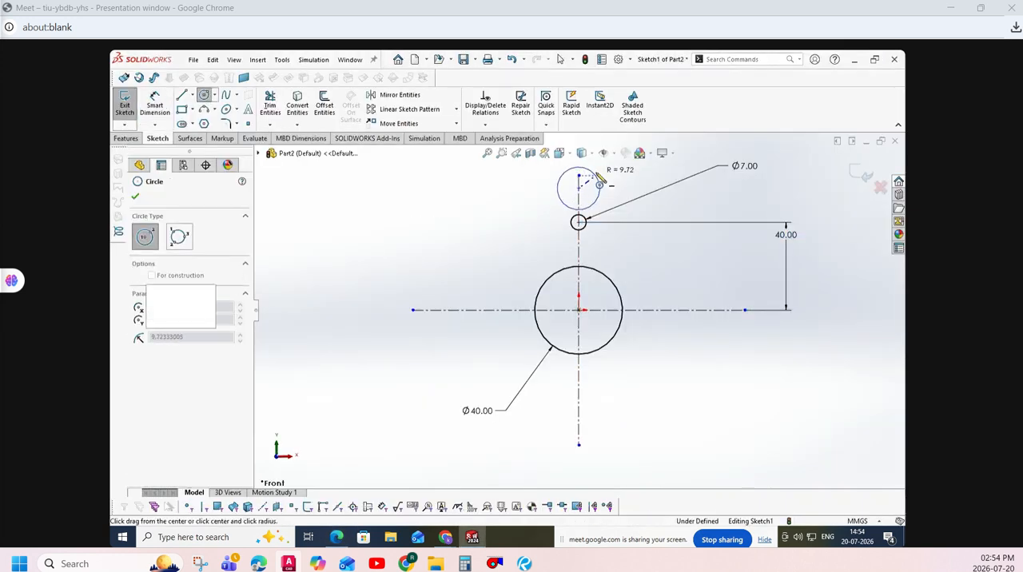
pyautogui.click(597, 174)
pyautogui.moveTo(603, 183); pyautogui.dragTo(605, 163, button='right')
pyautogui.click(599, 186)
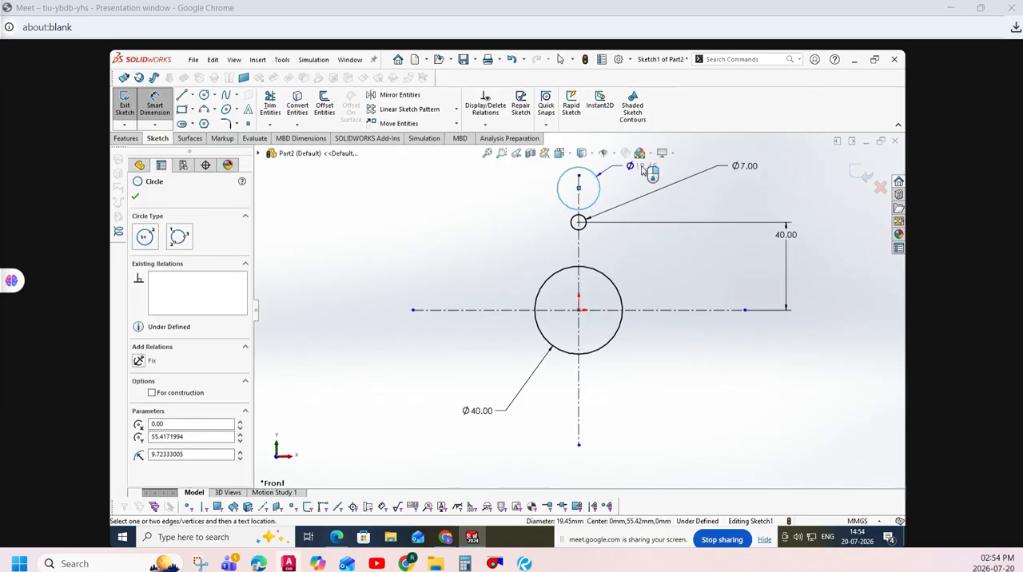
pyautogui.click(650, 171)
pyautogui.write('30')
pyautogui.press('Return')
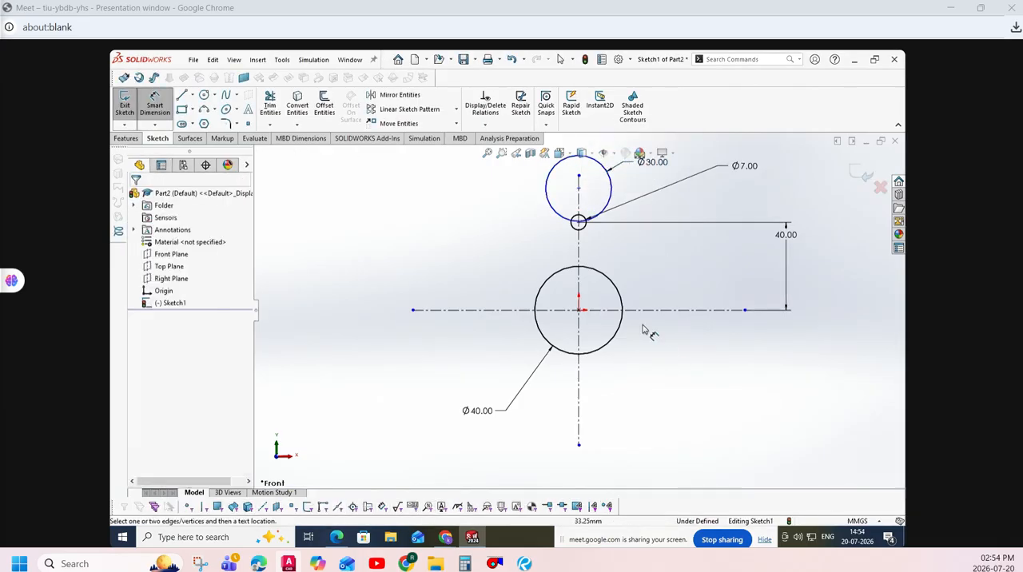
# - Dimension the 30 mm circle's centre 70-15 mm above the horizontal centreline and move the dimension text lower along its dimension line
pyautogui.click(645, 309)
pyautogui.click(579, 188)
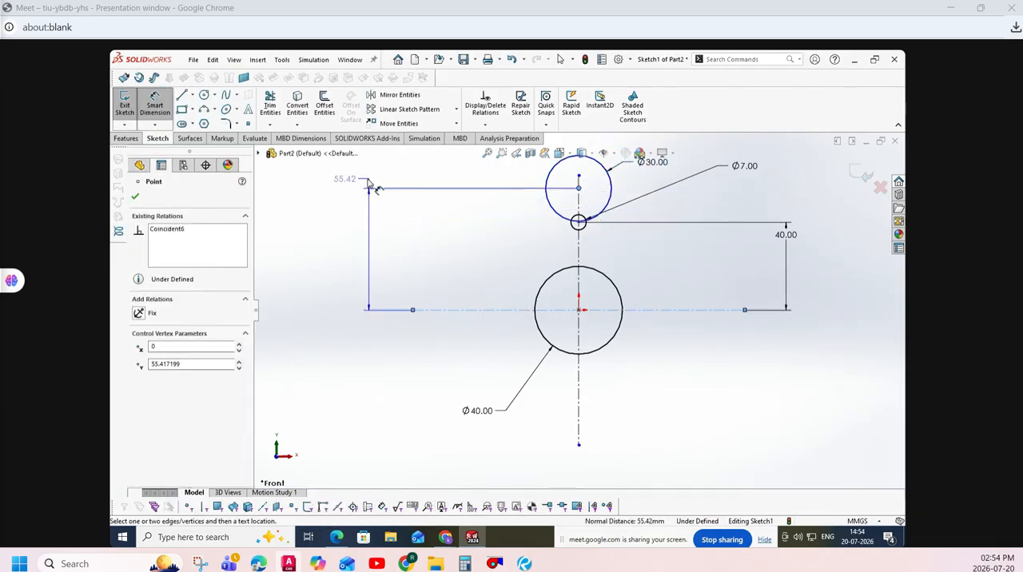
pyautogui.click(332, 195)
pyautogui.write('70-')
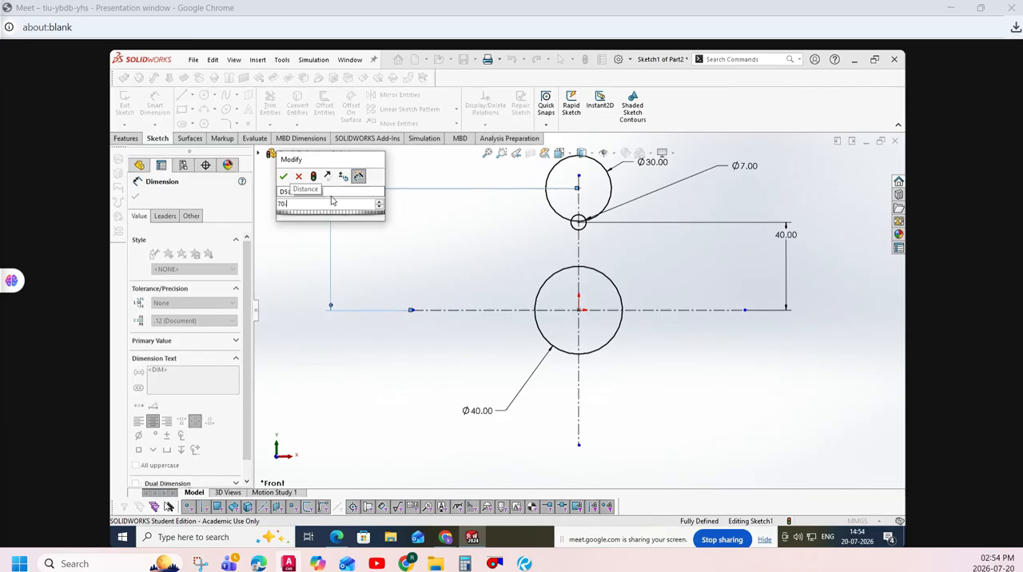
pyautogui.write('15')
pyautogui.press('Return')
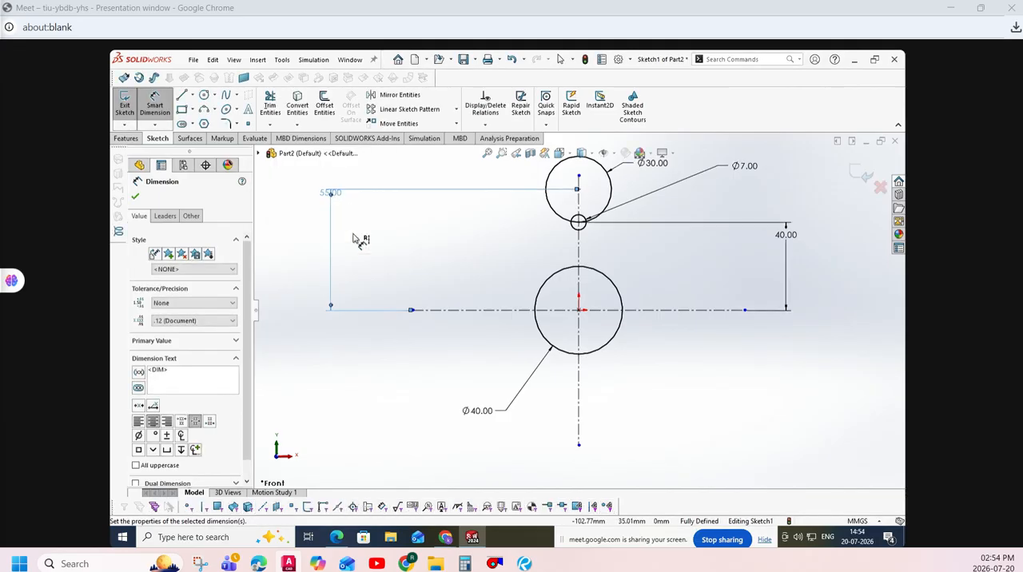
pyautogui.click(295, 237)
pyautogui.moveTo(324, 197); pyautogui.dragTo(324, 215)
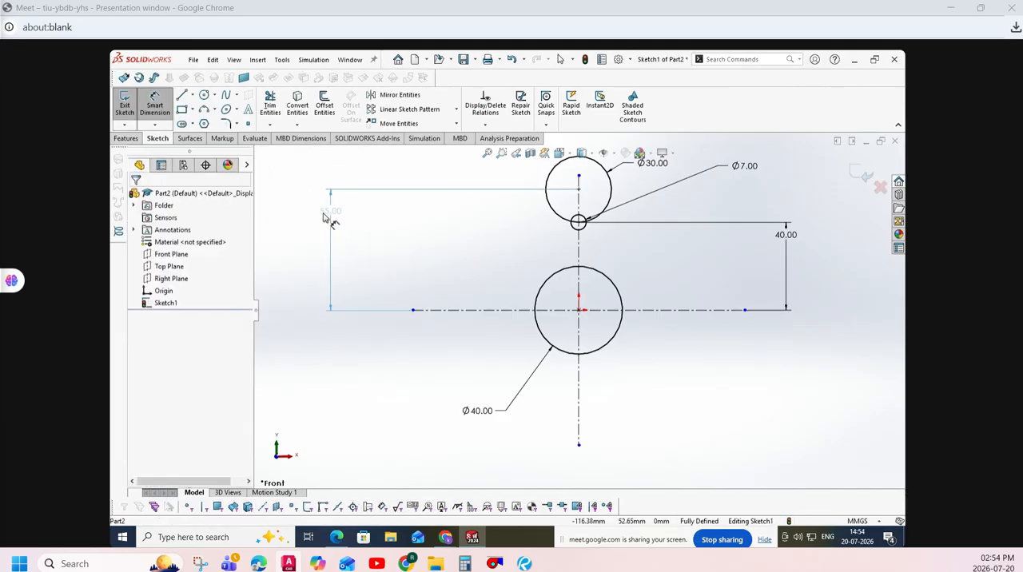
pyautogui.click(344, 385)
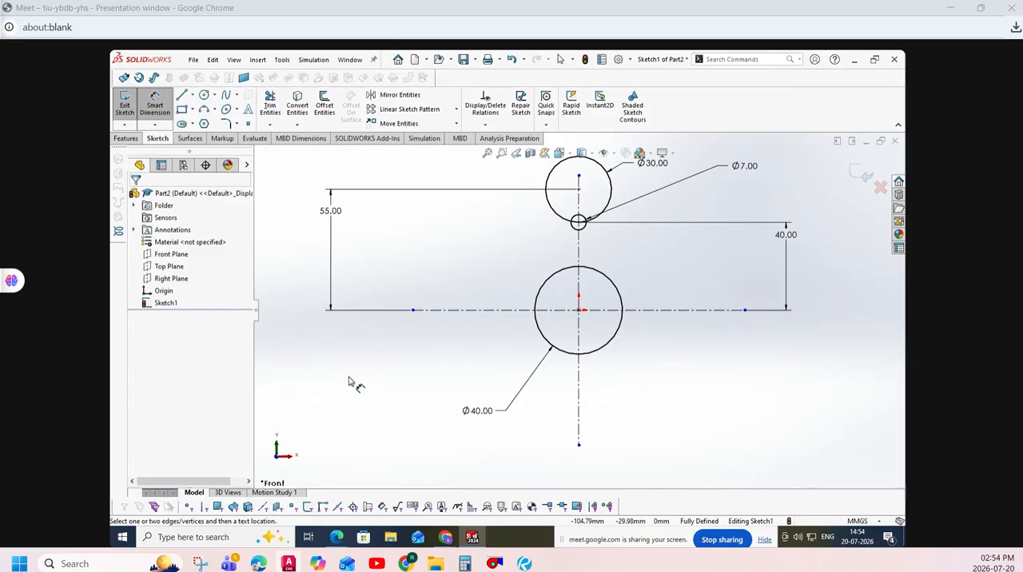
# - Start the Line tool and trace the right-hand stepped outline of drawing 2 in practice exercise.pdf, and return to SOLIDWORKS
pyautogui.scroll(-1, 424, 346)
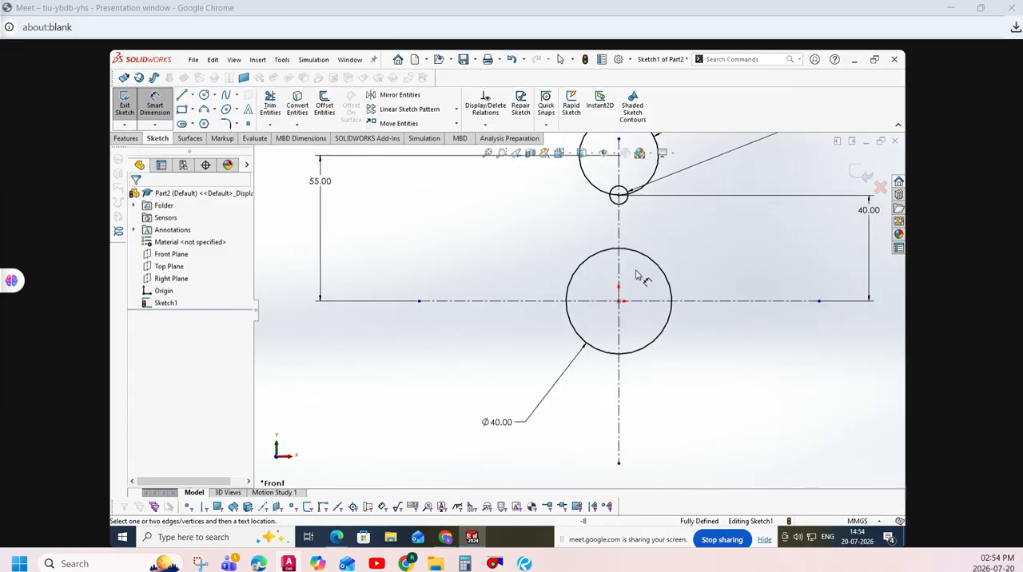
pyautogui.scroll(2, 636, 271)
pyautogui.scroll(-1, 708, 197)
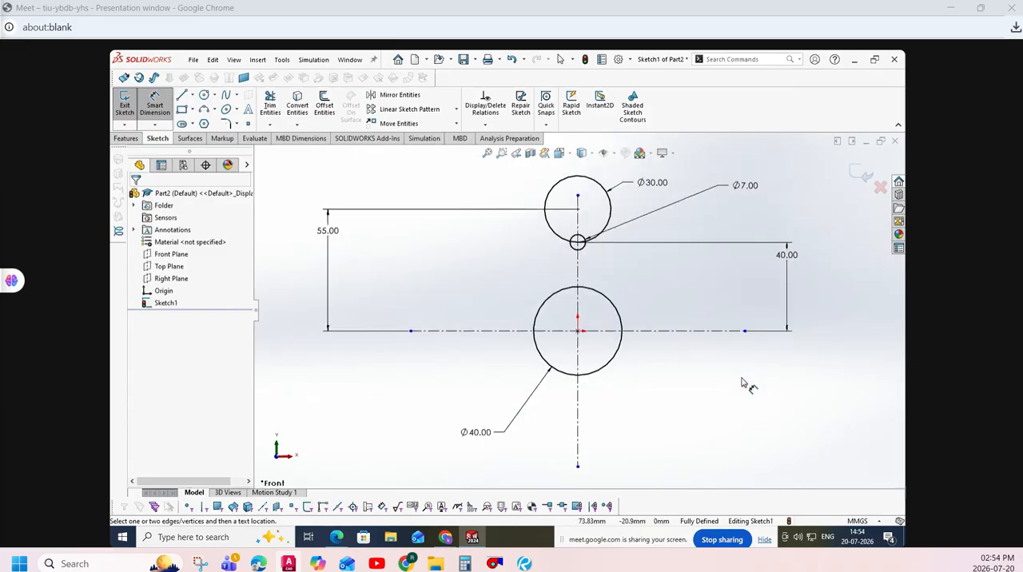
pyautogui.click(182, 95)
pyautogui.click(336, 537)
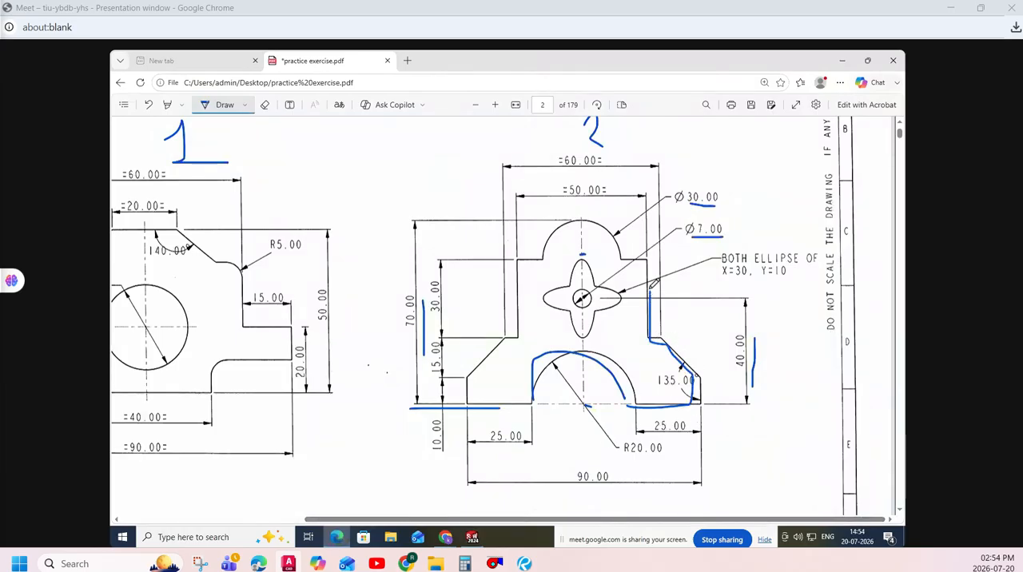
pyautogui.click(472, 537)
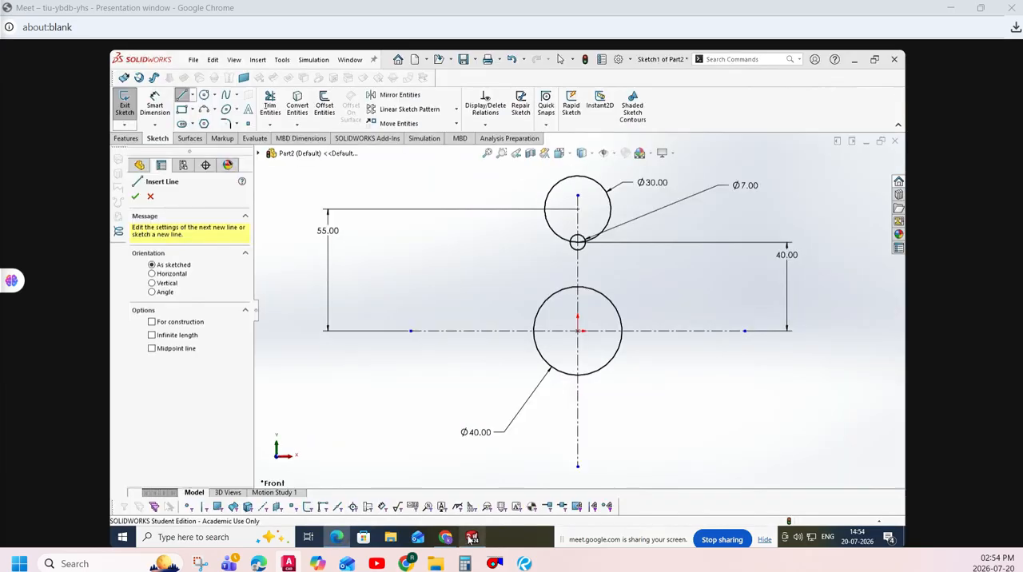
# - Draw the right stepped outline from the 40 mm circle's right quadrant, with a base about 23 mm long and a 135° slope, ending inside the 30 mm circle
pyautogui.click(622, 330)
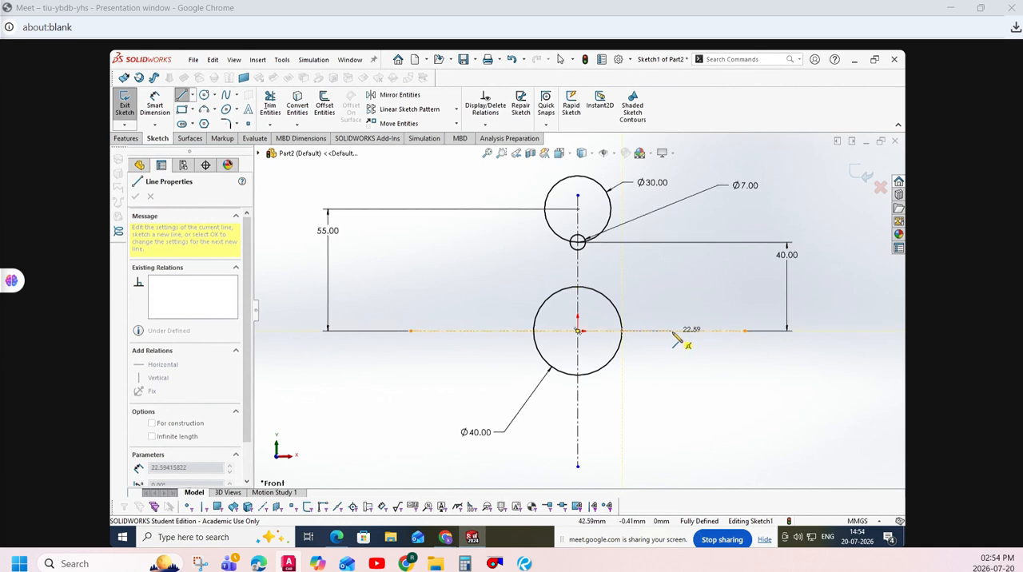
pyautogui.click(672, 306)
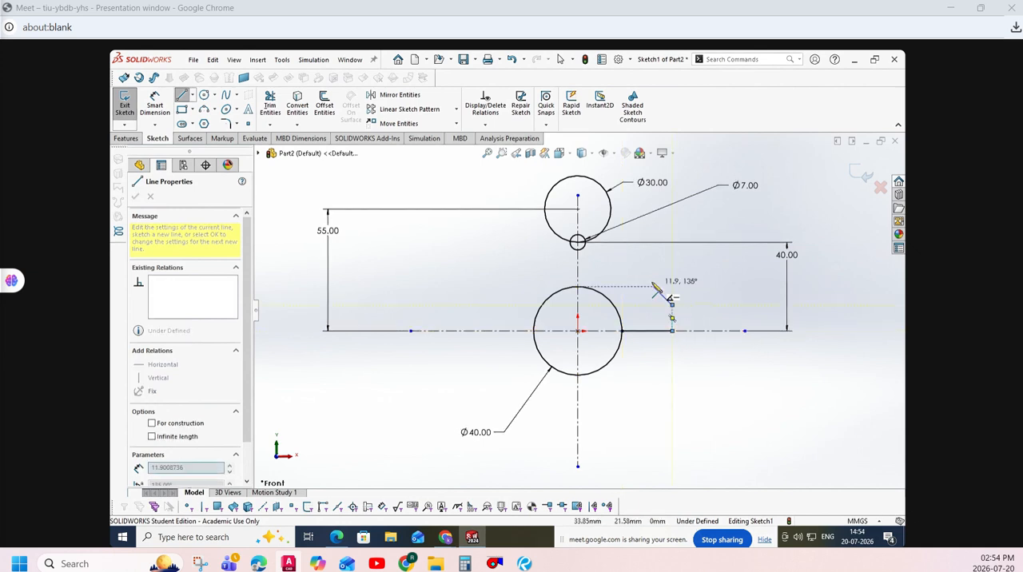
pyautogui.click(657, 290)
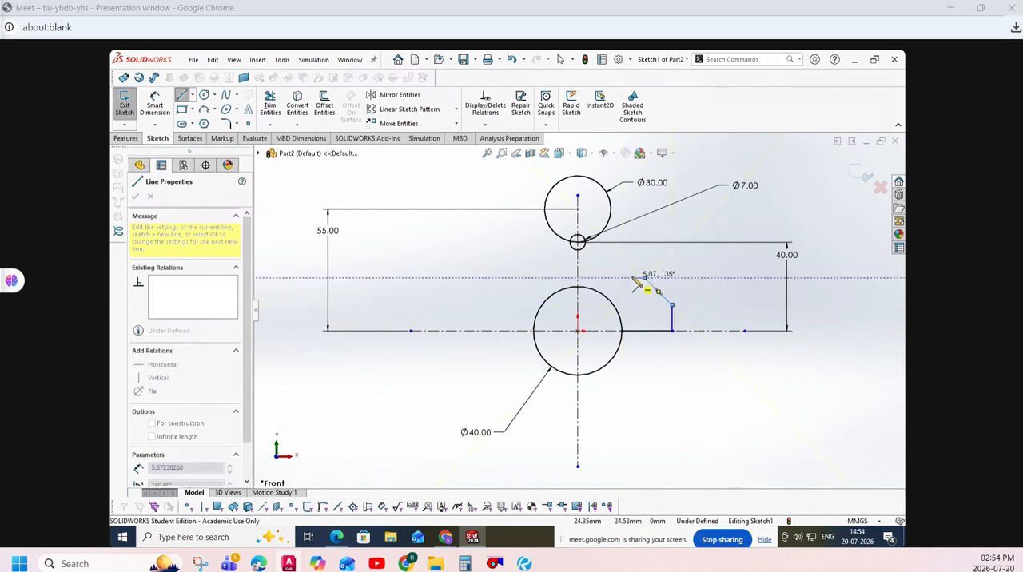
pyautogui.click(644, 277)
pyautogui.click(631, 277)
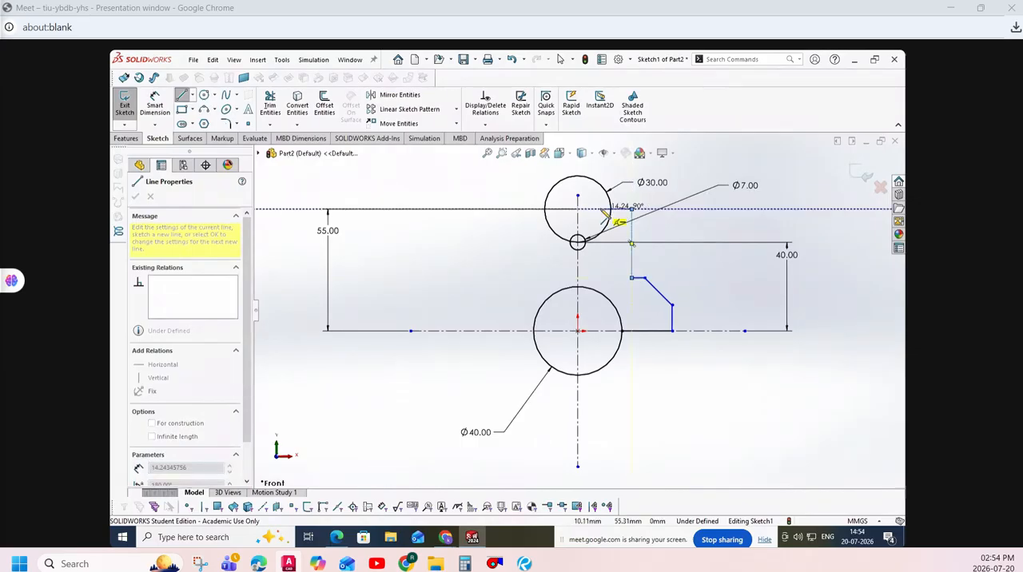
pyautogui.click(632, 209)
pyautogui.click(601, 210)
pyautogui.press('Escape')
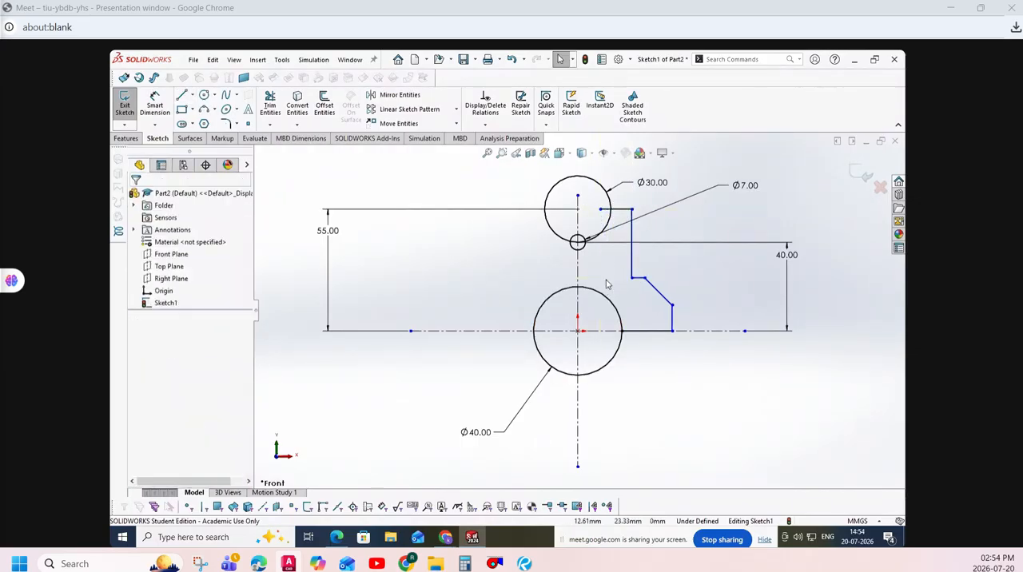
# - Draw the left stepped outline from the 40 mm circle's left quadrant, with a vertical edge about 14 mm high and a 45° slope, ending inside the 30 mm circle
pyautogui.click(181, 94)
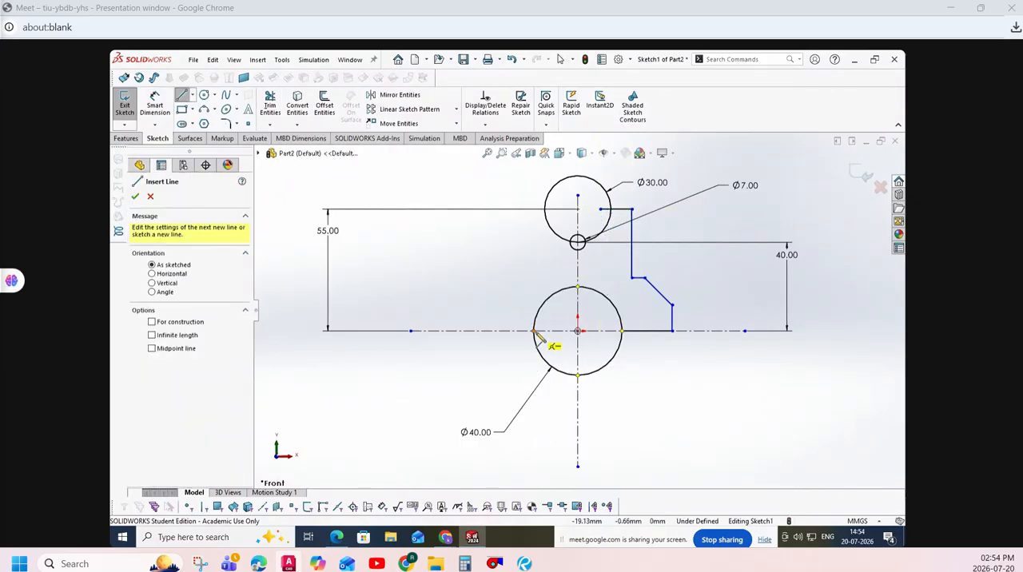
pyautogui.click(534, 332)
pyautogui.click(475, 331)
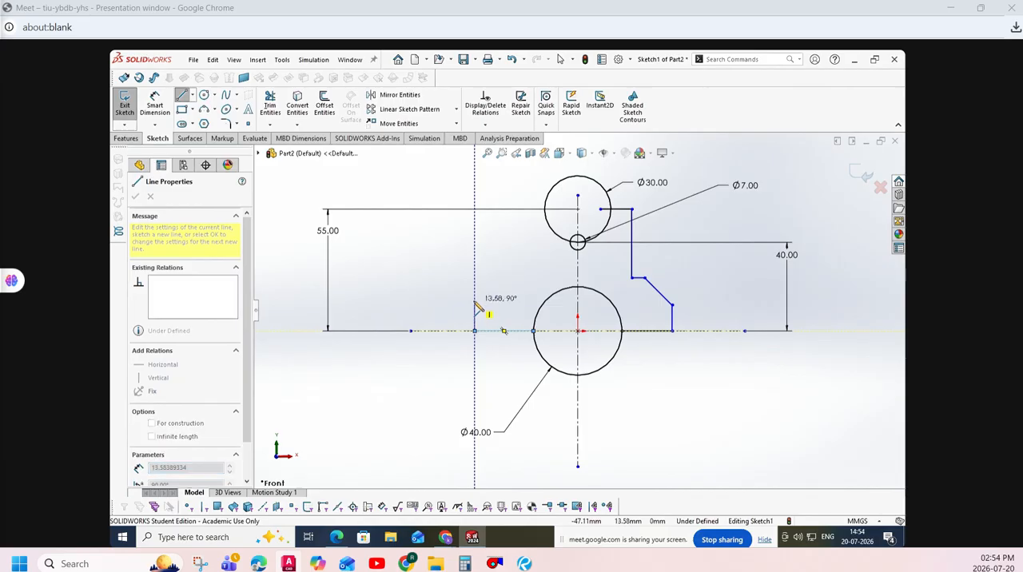
pyautogui.click(475, 301)
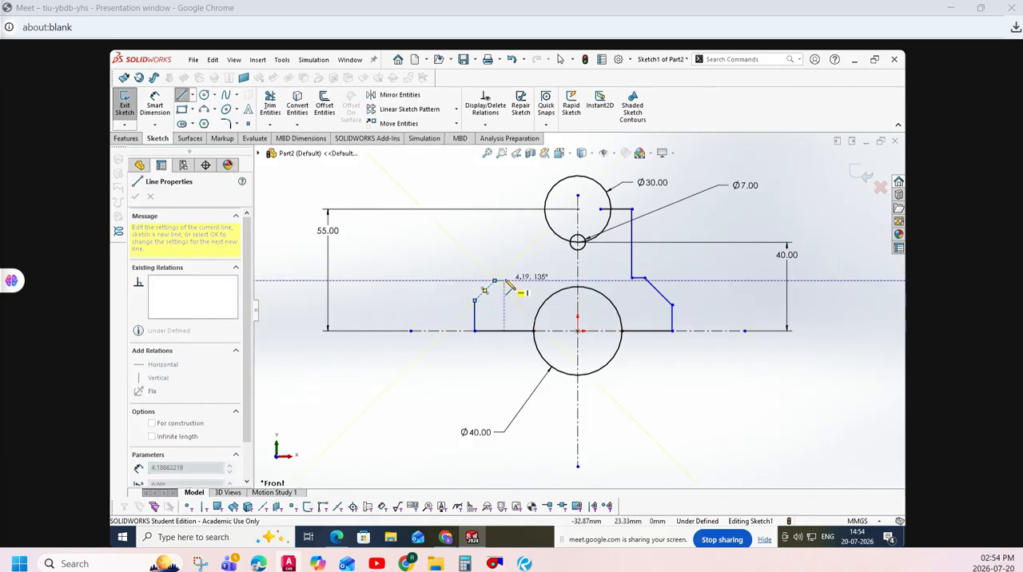
pyautogui.click(499, 280)
pyautogui.click(504, 209)
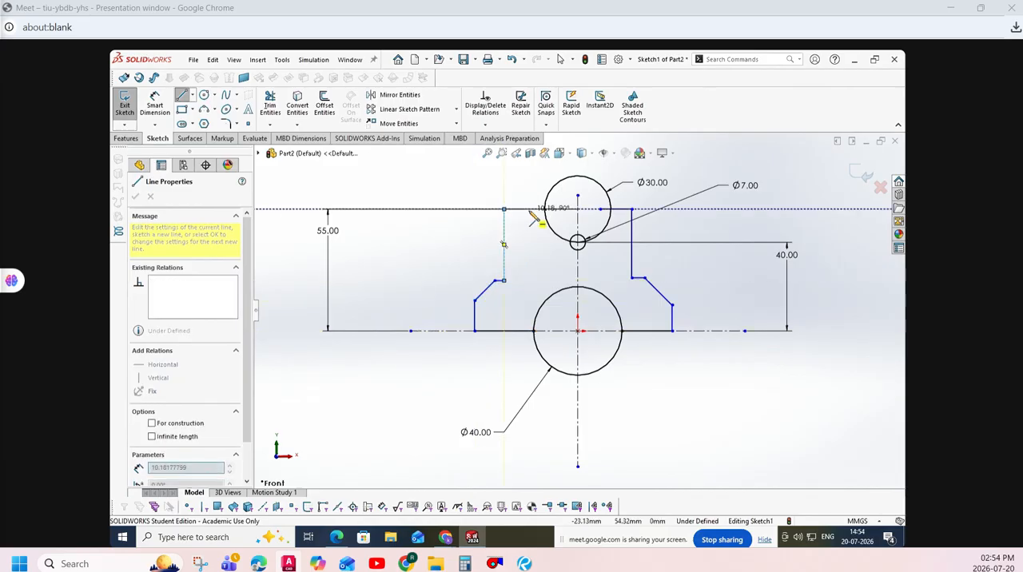
pyautogui.click(550, 210)
# - Trim the lower portions of the 30 mm and 40 mm circles and the outline ends inside the 30 mm circle
pyautogui.click(269, 96)
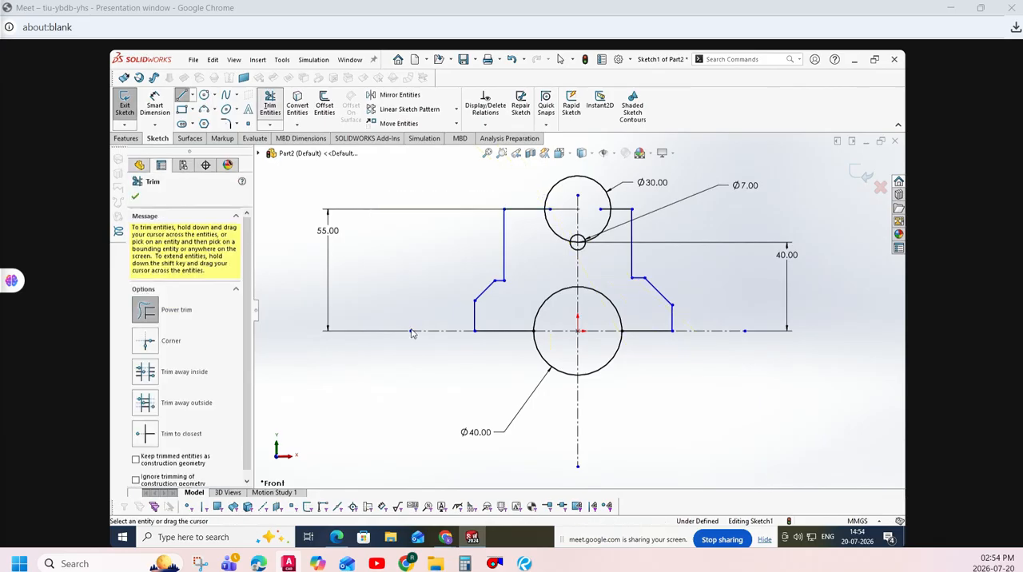
pyautogui.moveTo(538, 242); pyautogui.dragTo(551, 227)
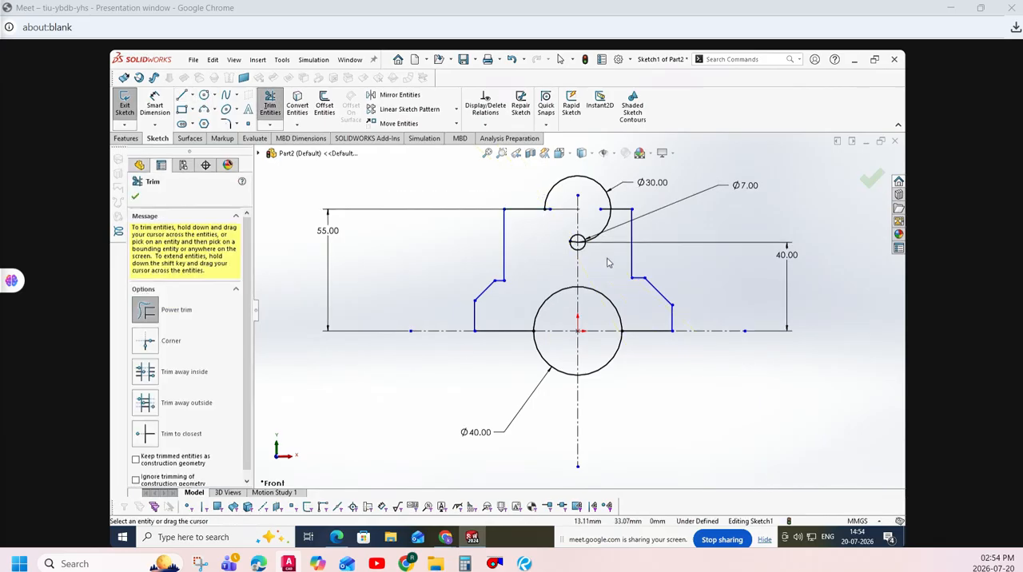
pyautogui.moveTo(607, 258); pyautogui.dragTo(595, 227)
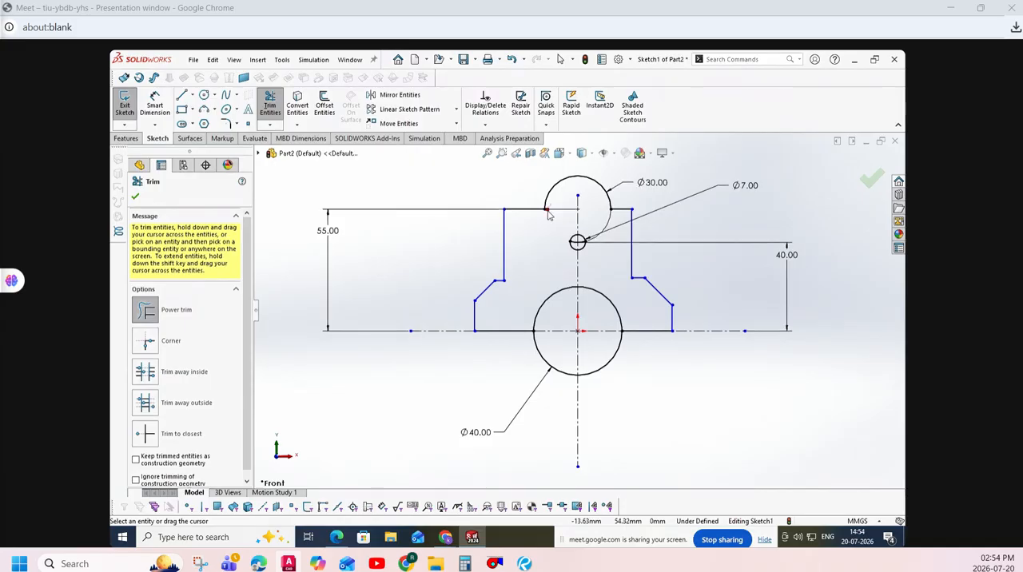
pyautogui.moveTo(612, 395); pyautogui.dragTo(599, 366)
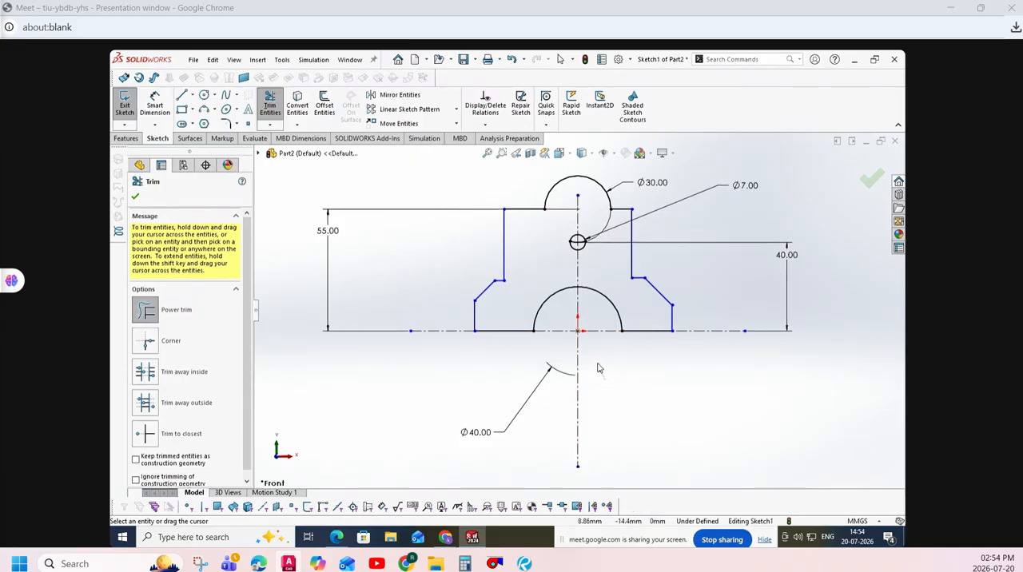
# - Delete the leftover fragment of the 30 mm circle inside the 7 mm circle, along with its associated diameter dimension
pyautogui.scroll(-3, 577, 216)
pyautogui.scroll(-2, 577, 230)
pyautogui.moveTo(589, 294); pyautogui.dragTo(573, 297)
pyautogui.click(151, 195)
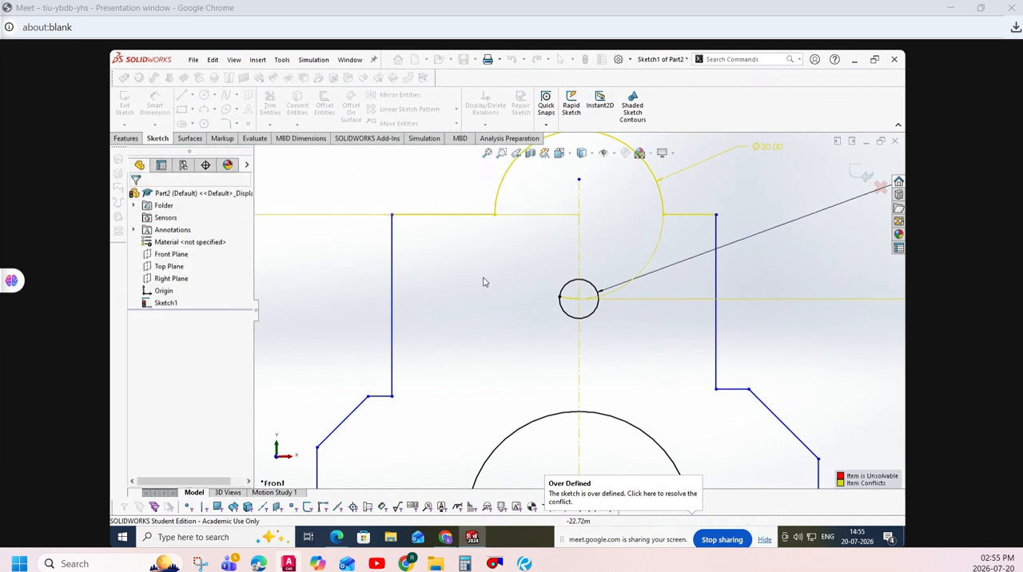
pyautogui.click(572, 302)
pyautogui.press('Delete')
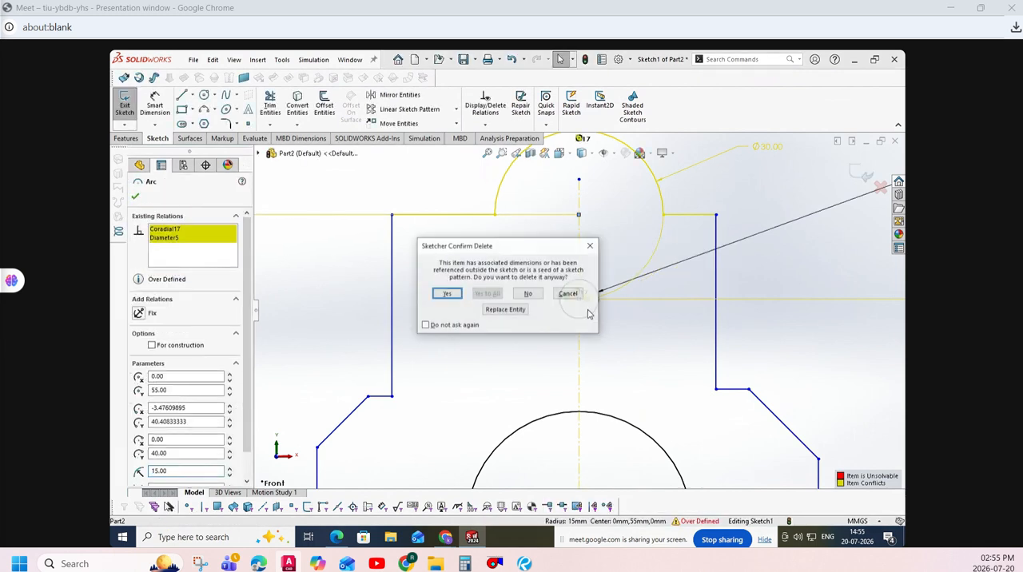
pyautogui.click(447, 293)
pyautogui.press('f')
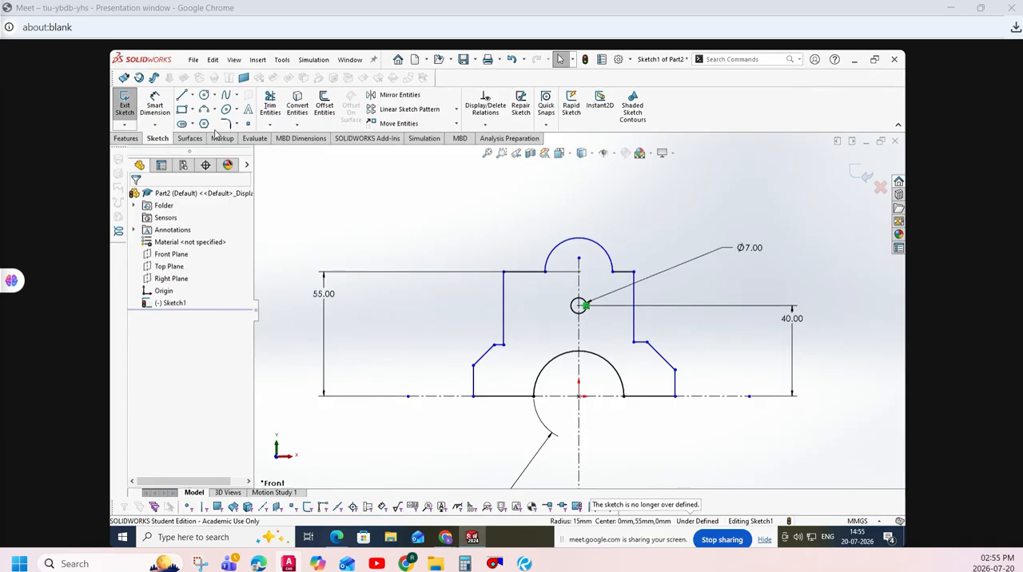
# - Dimension the upper arc's radius as 15 mm
pyautogui.click(155, 105)
pyautogui.click(607, 254)
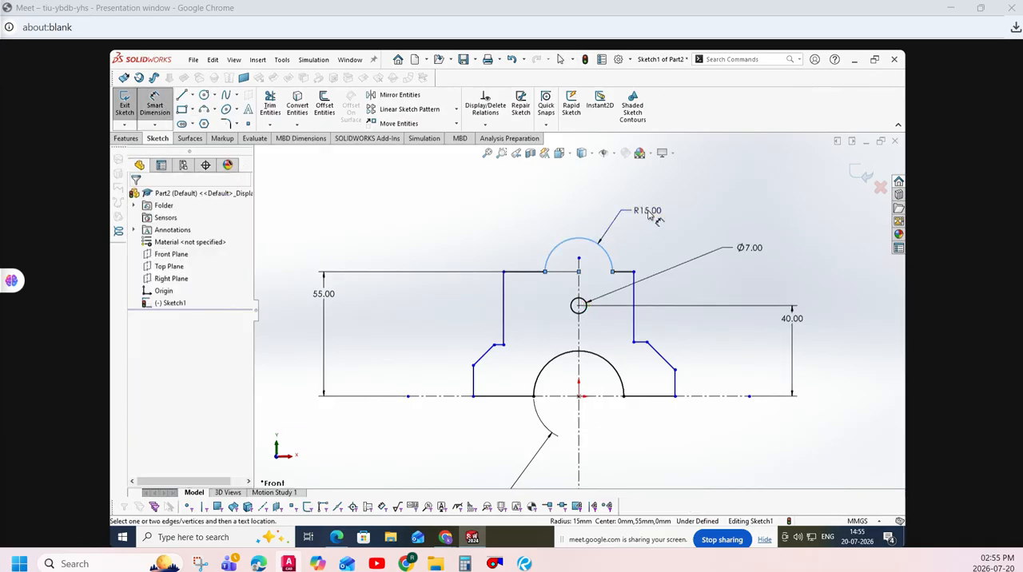
pyautogui.click(651, 213)
pyautogui.click(601, 197)
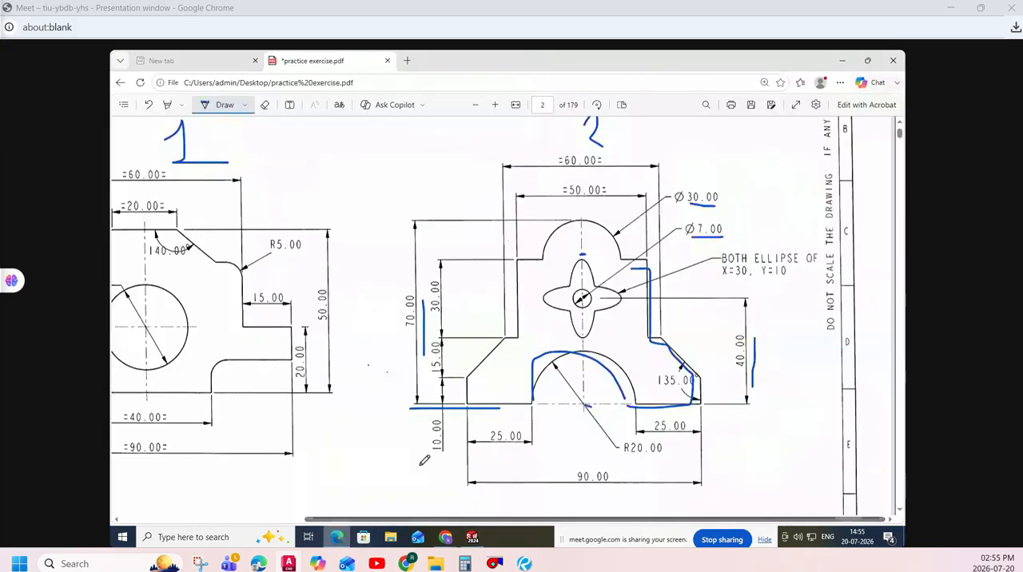
# - Mark the 25, 10 and 15 mm dimensions of drawing 2 in practice exercise.pdf, and return to SOLIDWORKS
pyautogui.click(336, 537)
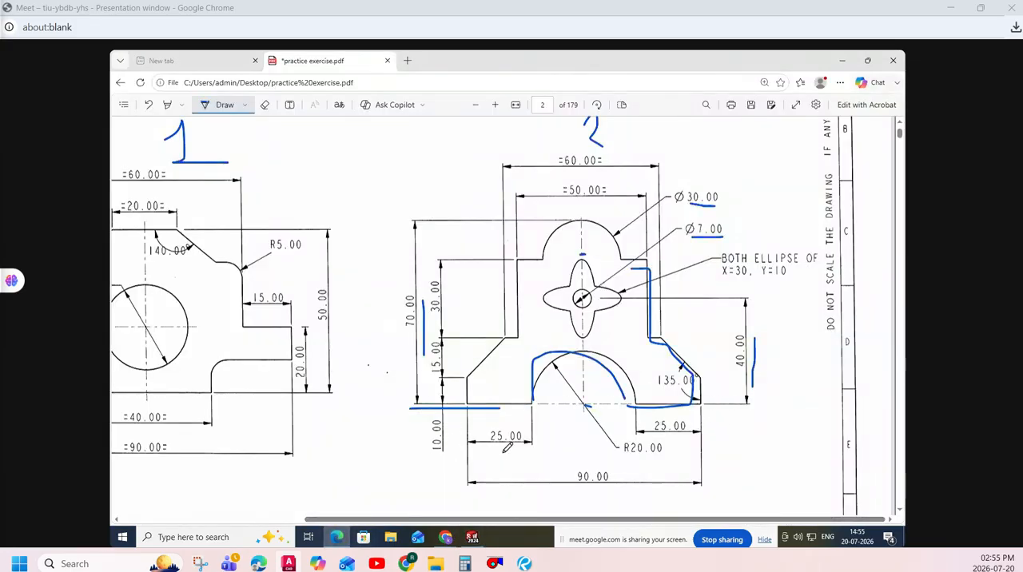
pyautogui.moveTo(478, 452); pyautogui.dragTo(625, 455)
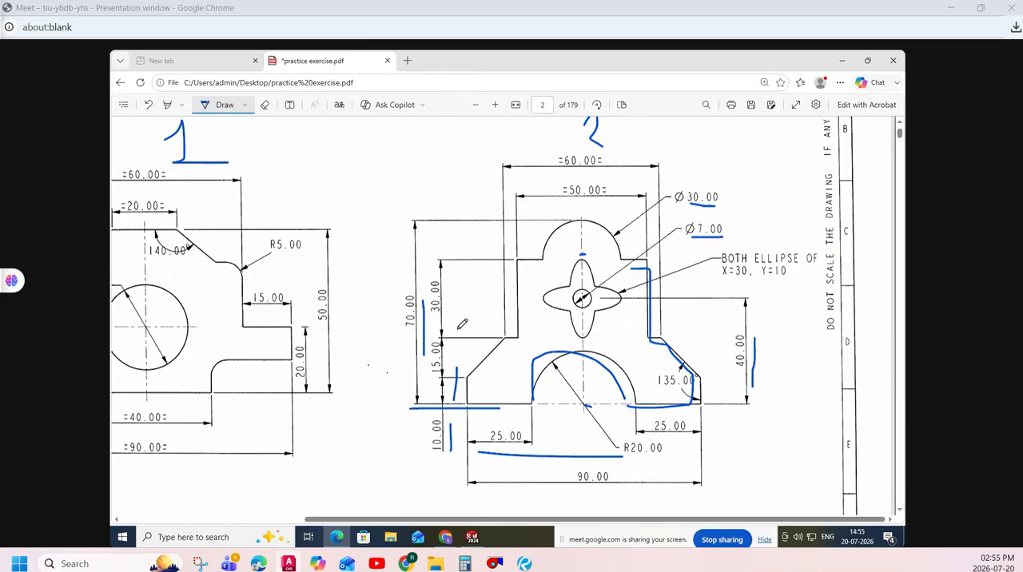
pyautogui.click(473, 537)
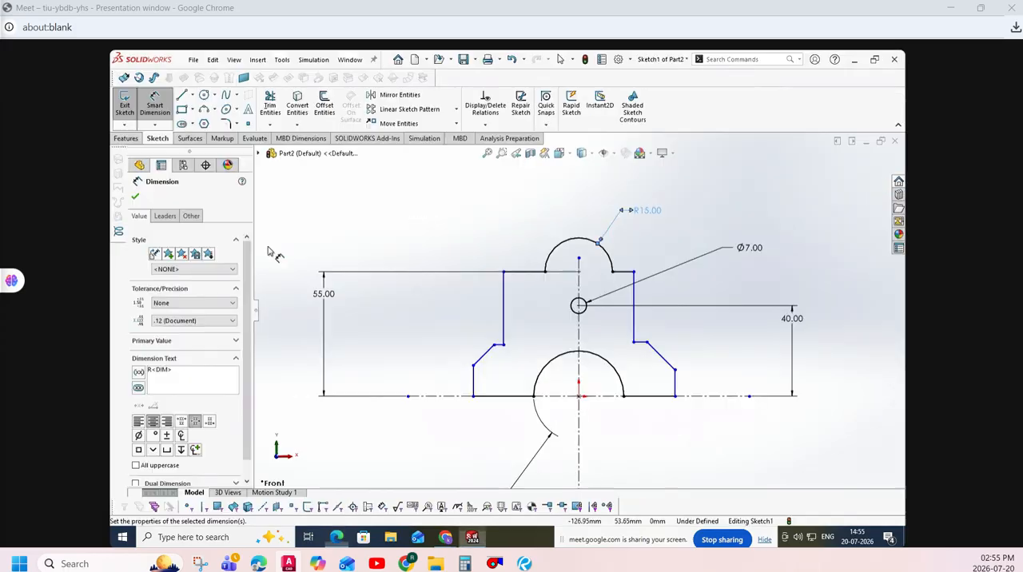
# - Dimension the left outer vertical edge as 10 mm and the left slope's vertical height as 15 mm
pyautogui.click(475, 382)
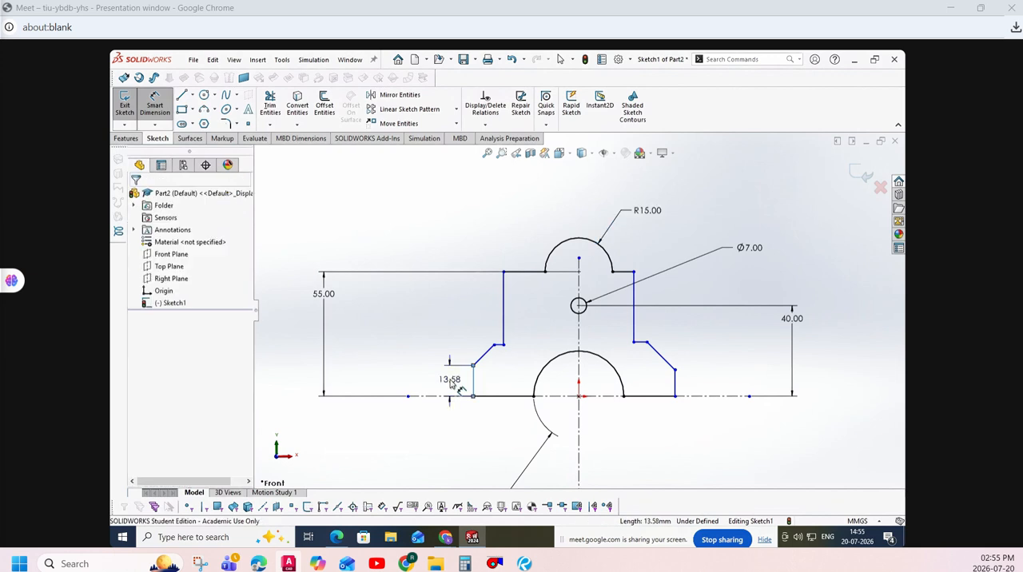
pyautogui.click(450, 383)
pyautogui.press('Return')
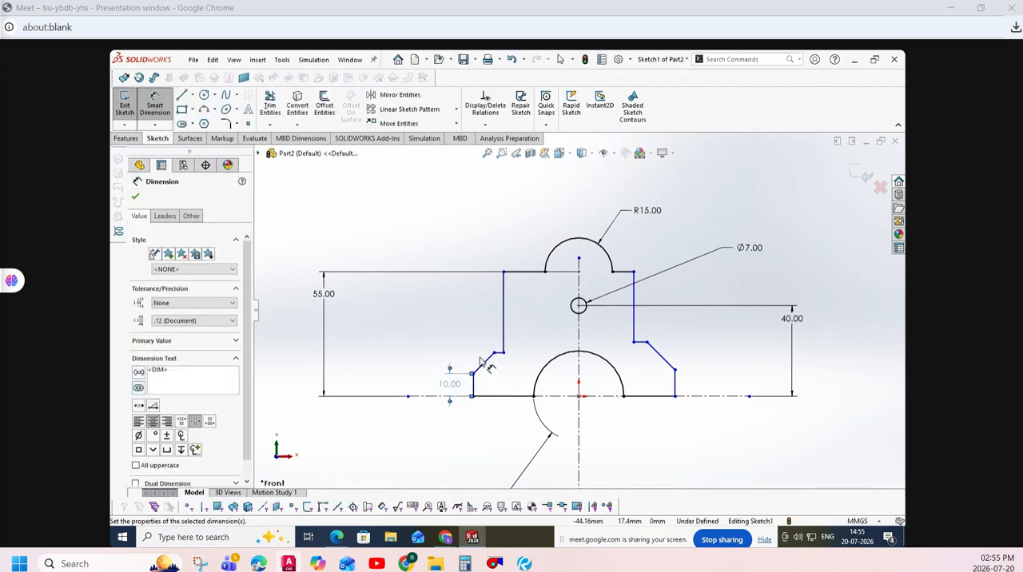
pyautogui.click(484, 363)
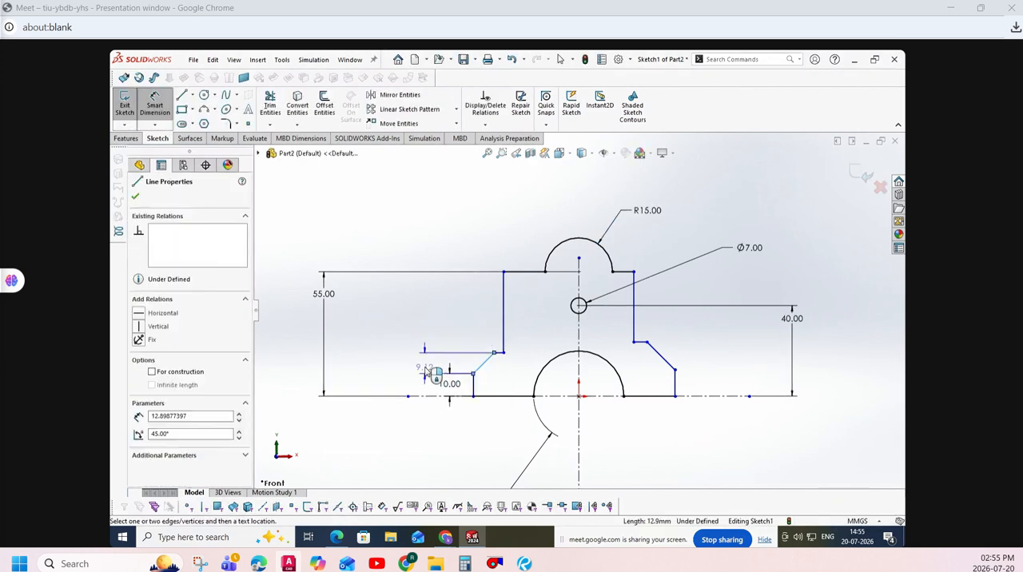
pyautogui.click(423, 366)
pyautogui.write('15')
pyautogui.press('Return')
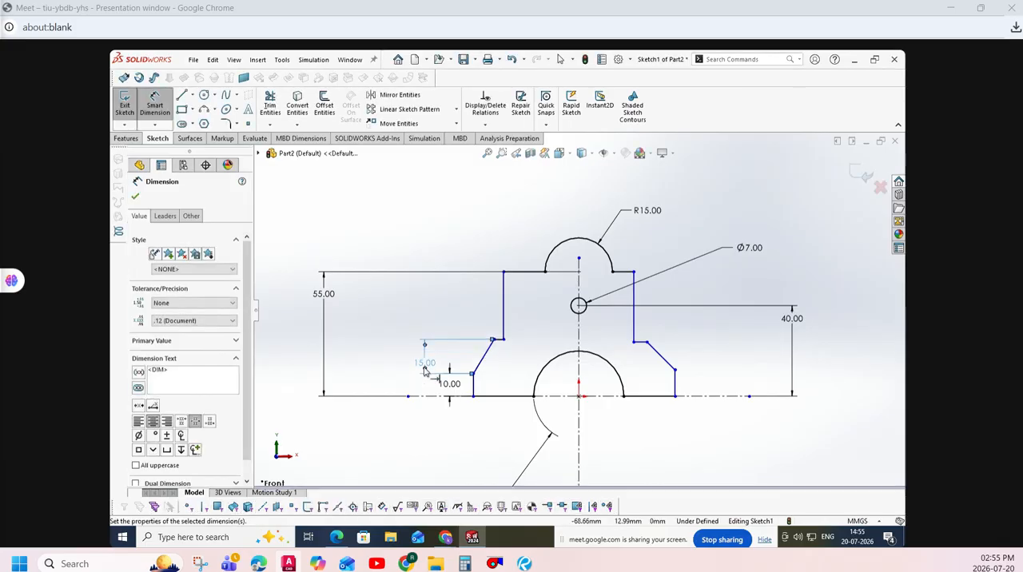
# - Add a driven height dimension to the upper left vertical edge and dimension the left base line as 25 mm
pyautogui.click(507, 310)
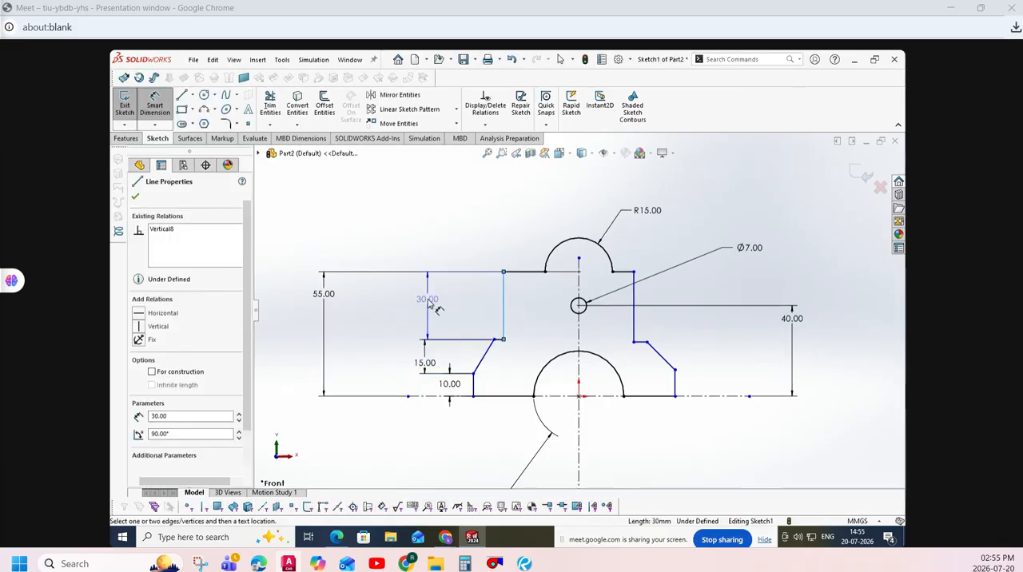
pyautogui.click(428, 304)
pyautogui.click(404, 245)
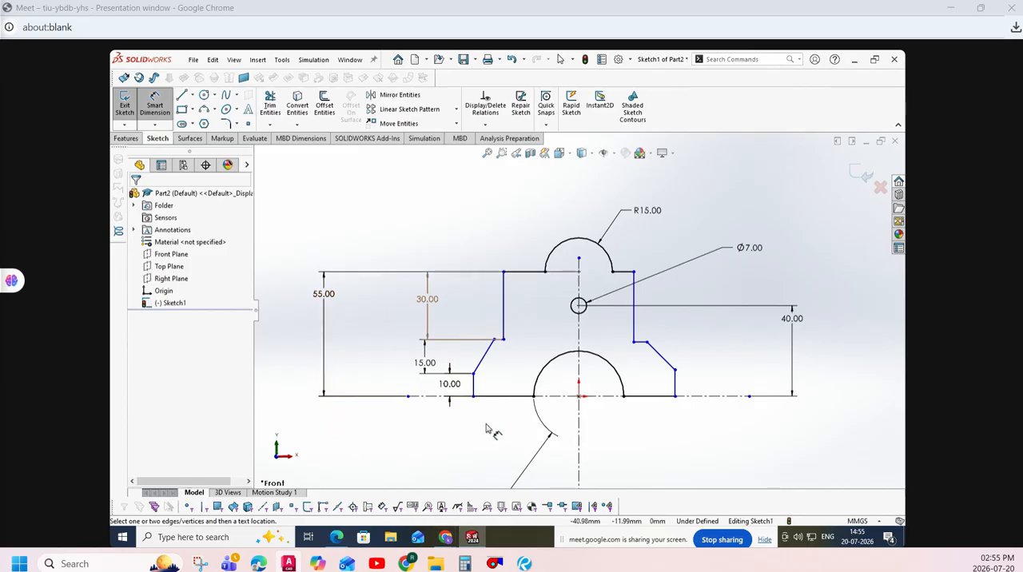
pyautogui.click(496, 399)
pyautogui.click(494, 419)
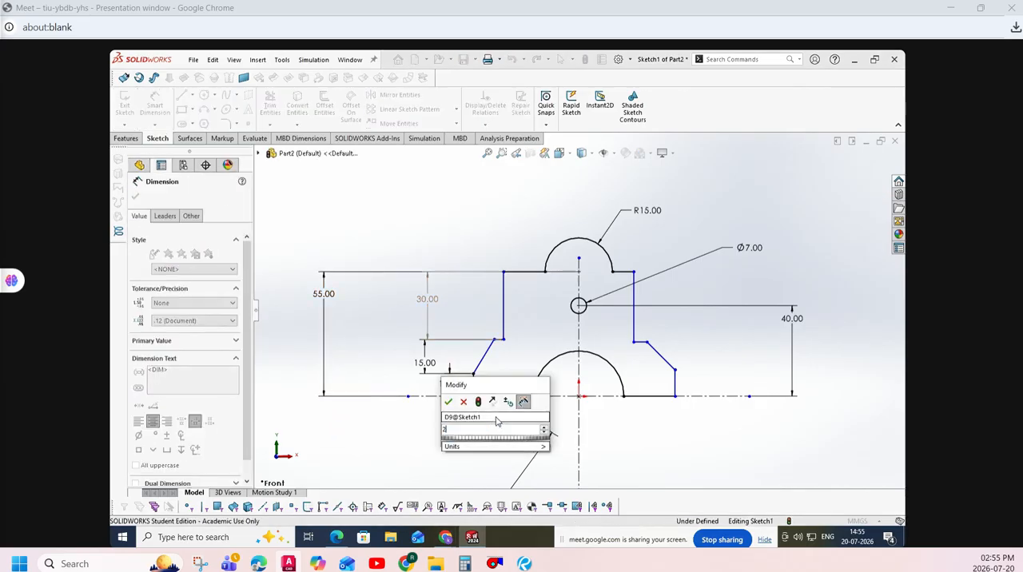
pyautogui.write('25')
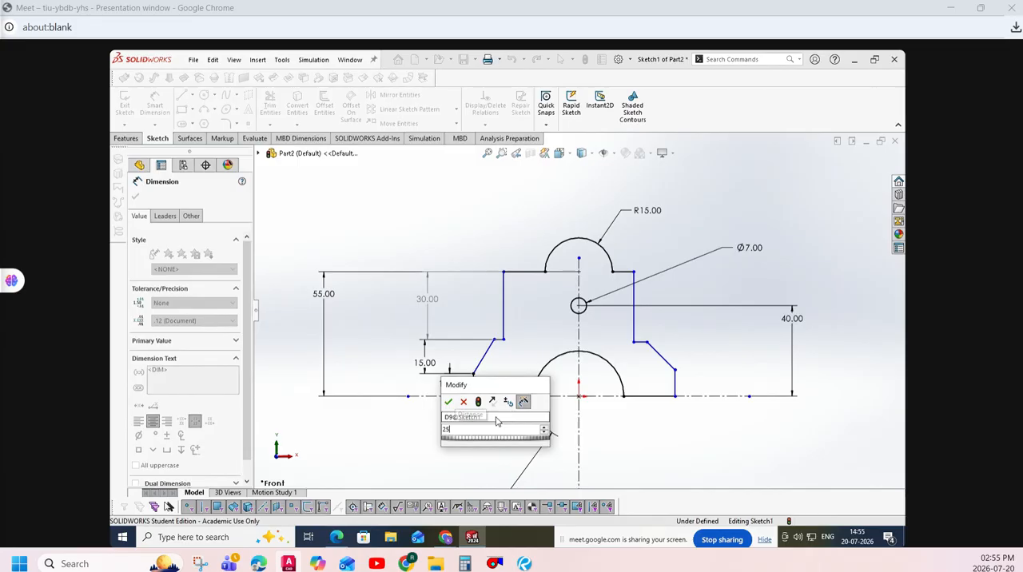
pyautogui.press('Return')
# - Check the 50 mm width in practice exercise.pdf, and in SOLIDWORKS dimension the upper left corner 25 mm from the upper arc's centre
pyautogui.click(337, 537)
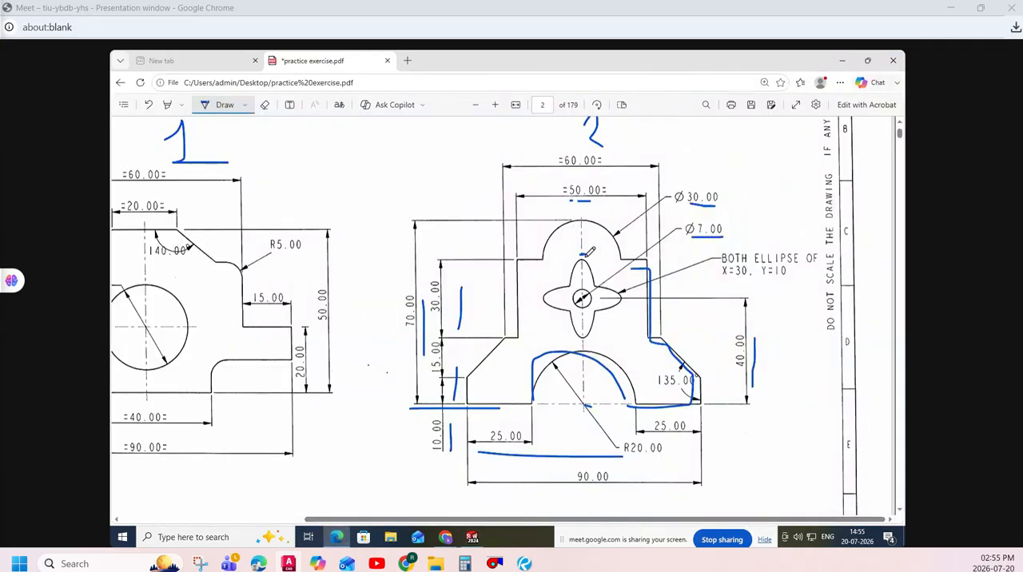
pyautogui.click(471, 537)
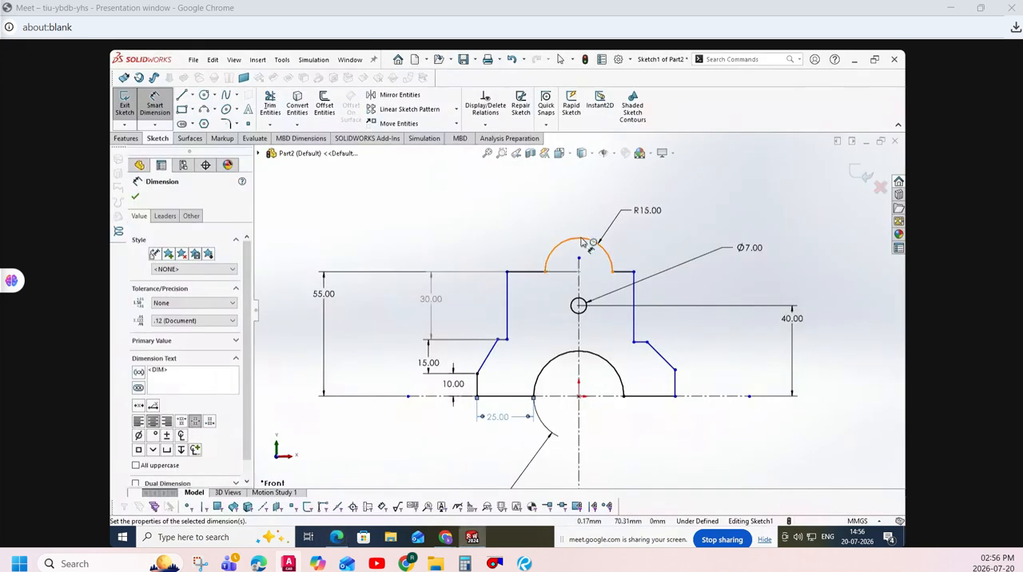
pyautogui.click(581, 274)
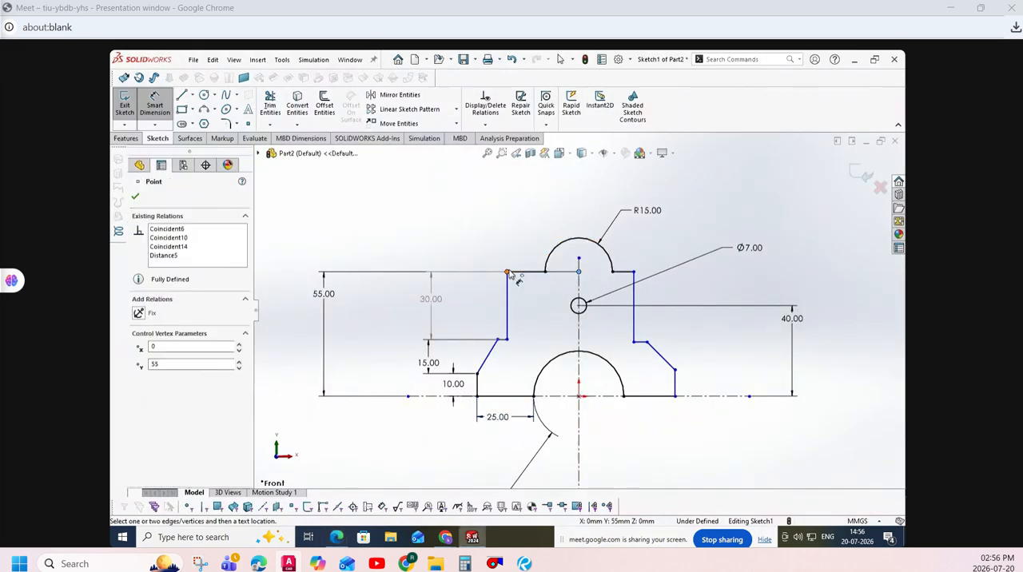
pyautogui.click(506, 273)
pyautogui.click(534, 218)
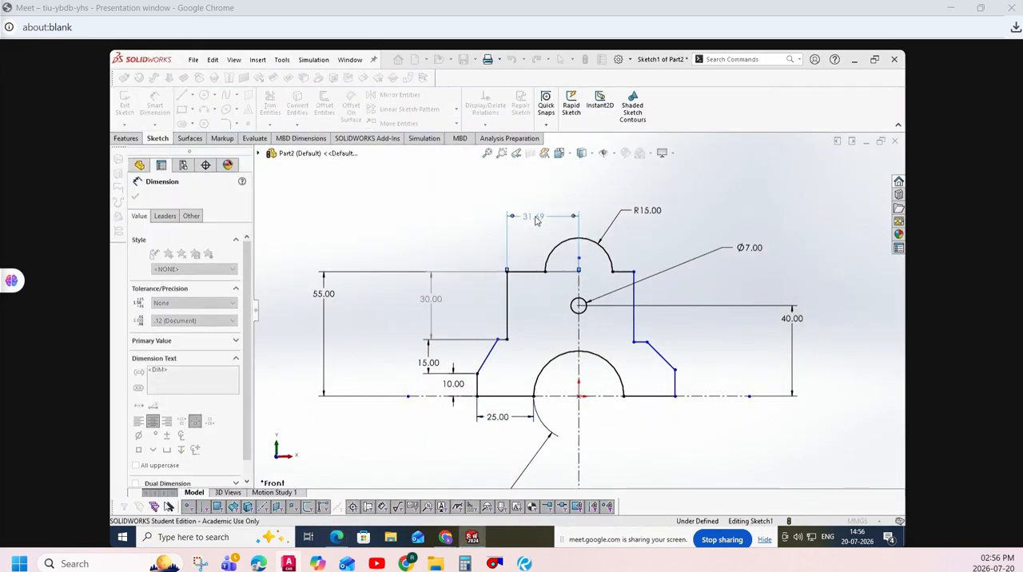
pyautogui.write('25')
pyautogui.press('Return')
pyautogui.click(476, 242)
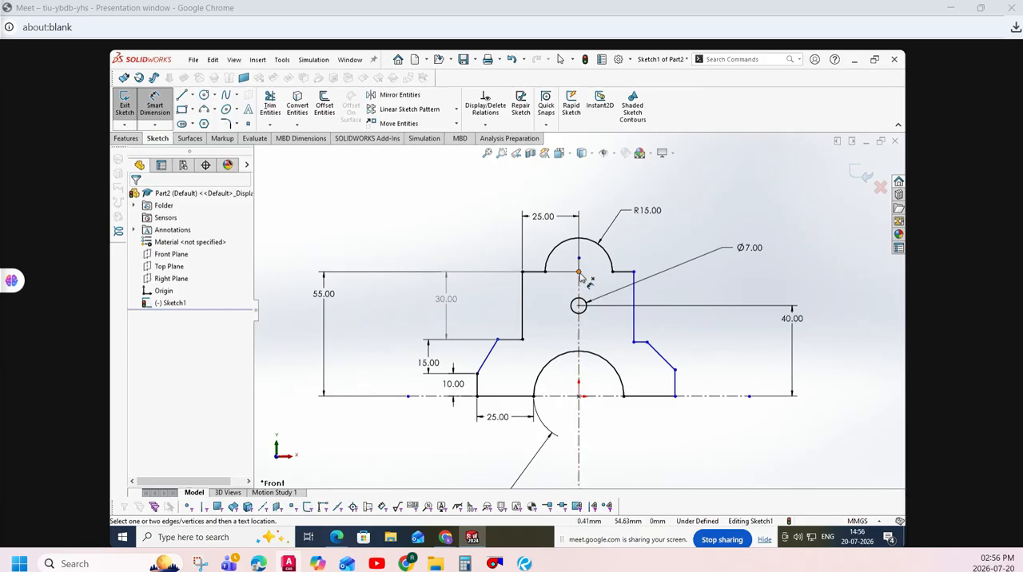
# - Dimension the left slope's upper endpoint 30 mm horizontally from the upper arc's centre
pyautogui.click(580, 273)
pyautogui.click(497, 340)
pyautogui.click(512, 188)
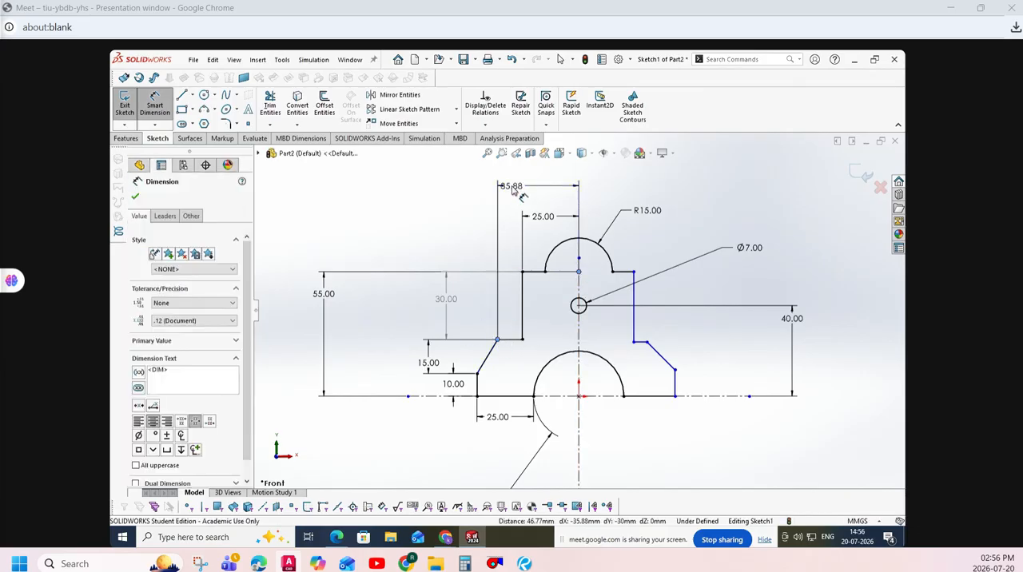
pyautogui.write('30')
pyautogui.press('Return')
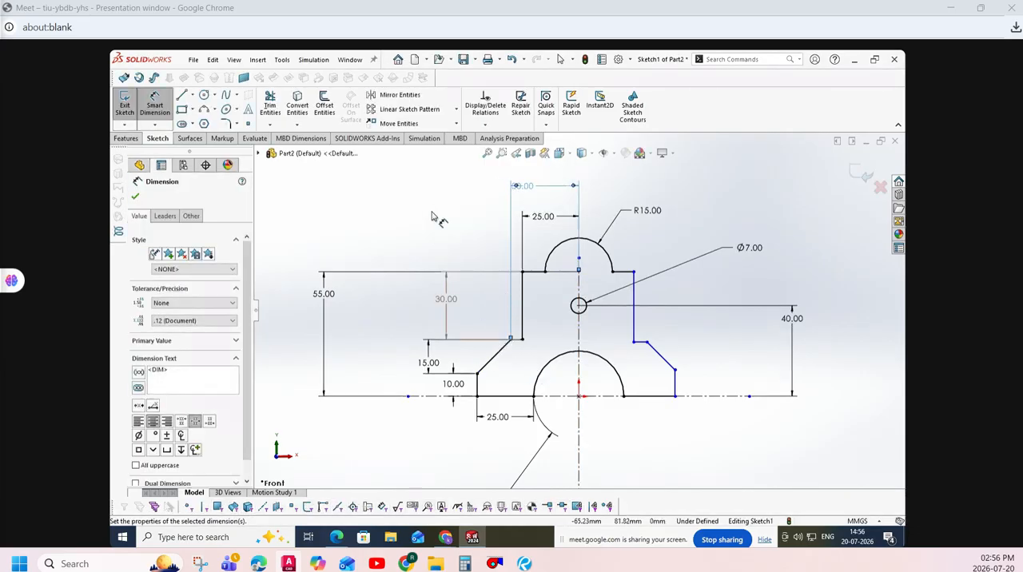
pyautogui.click(432, 218)
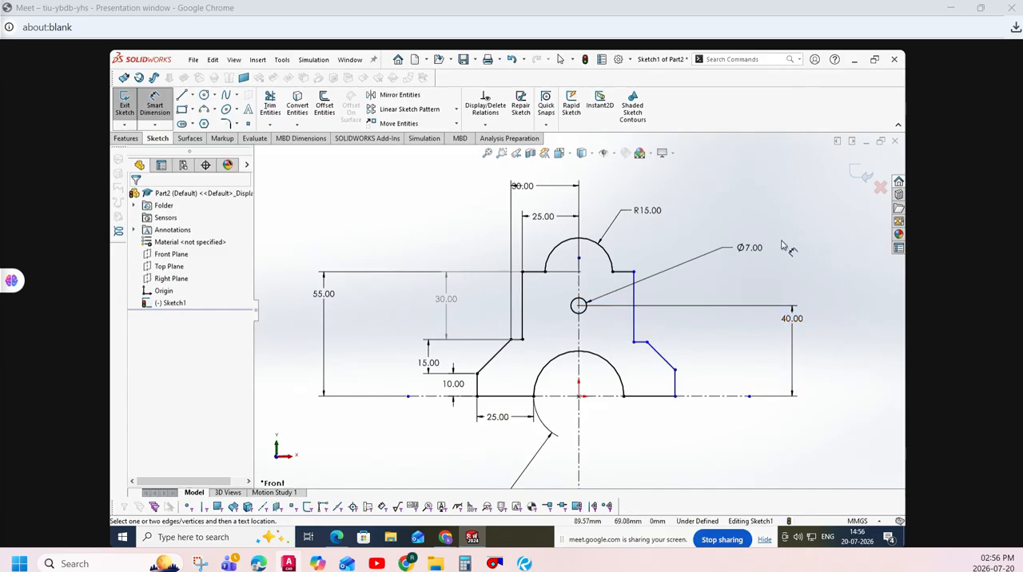
# - Add an Equal relation between the left and right base lines and clear the selected entities
pyautogui.click(483, 124)
pyautogui.click(487, 151)
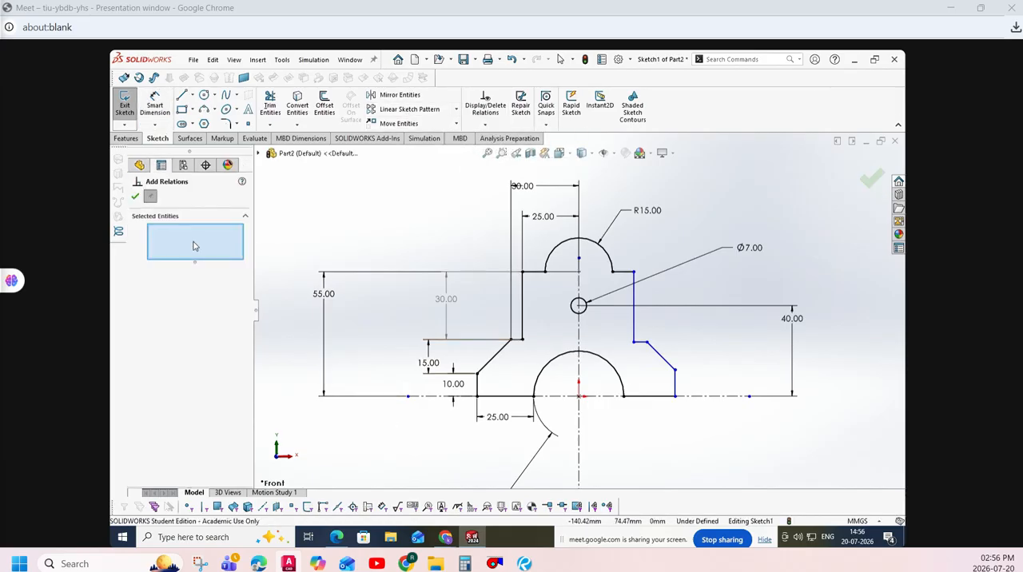
pyautogui.click(509, 396)
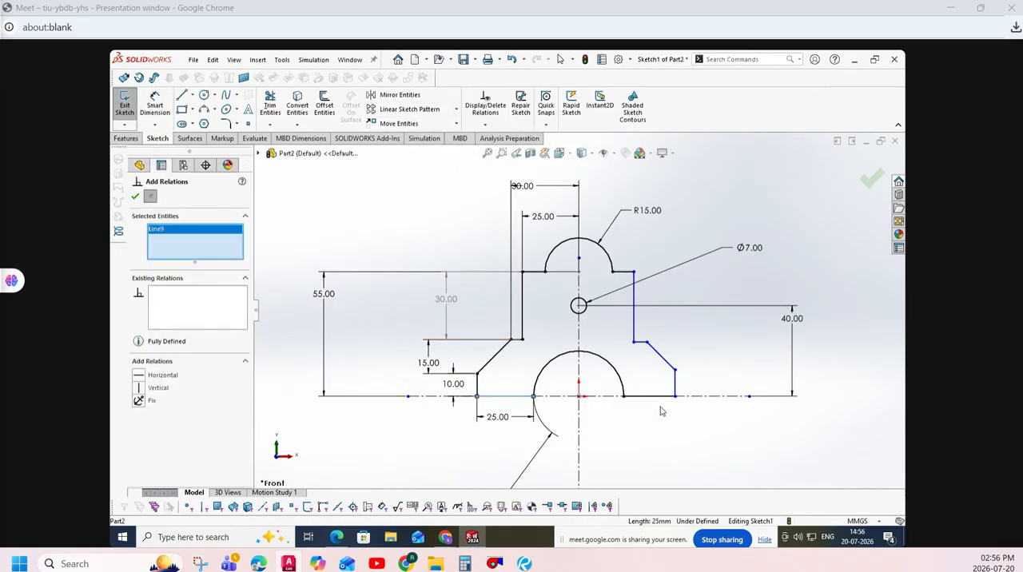
pyautogui.click(655, 396)
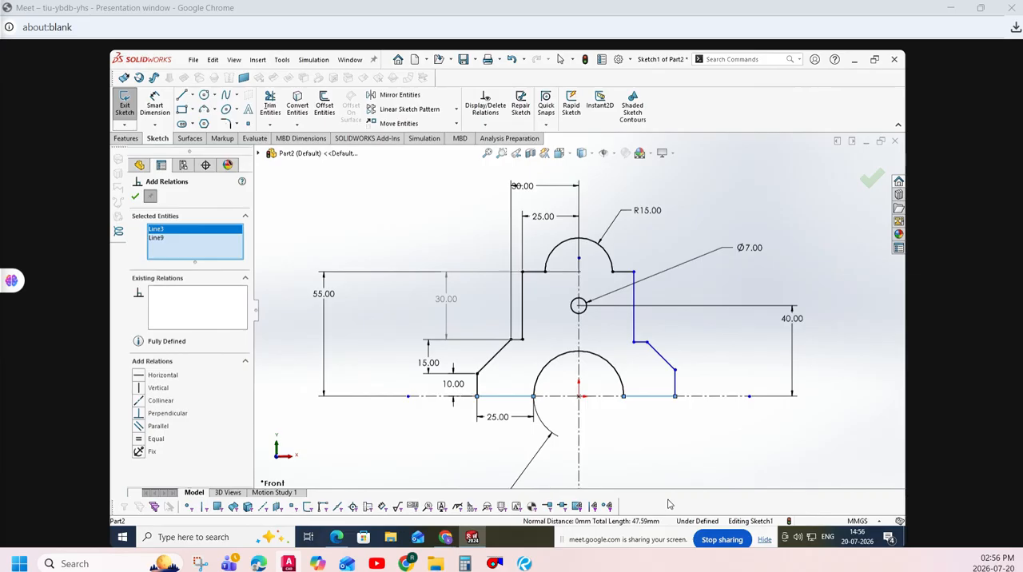
pyautogui.click(139, 441)
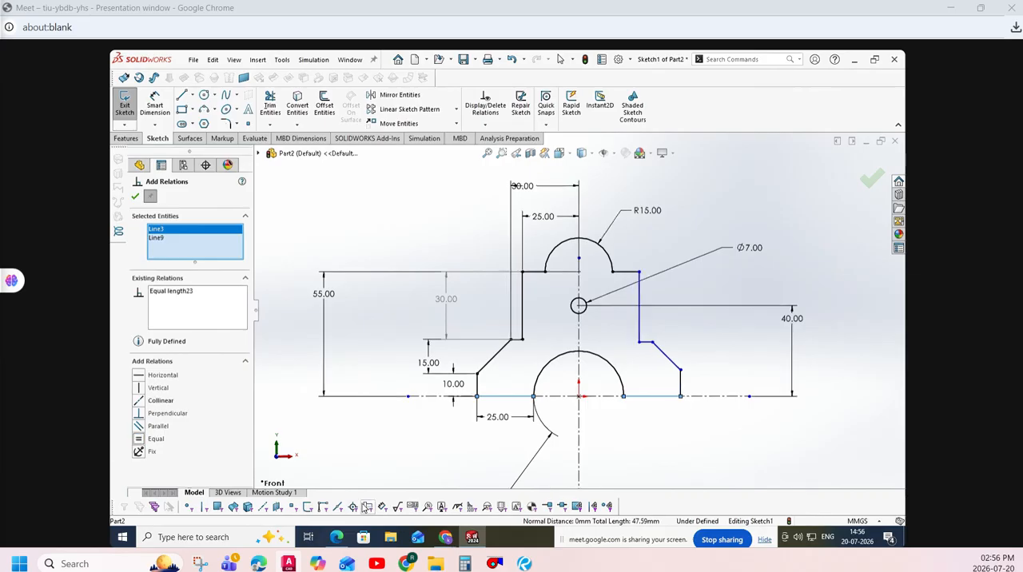
pyautogui.rightClick(212, 245)
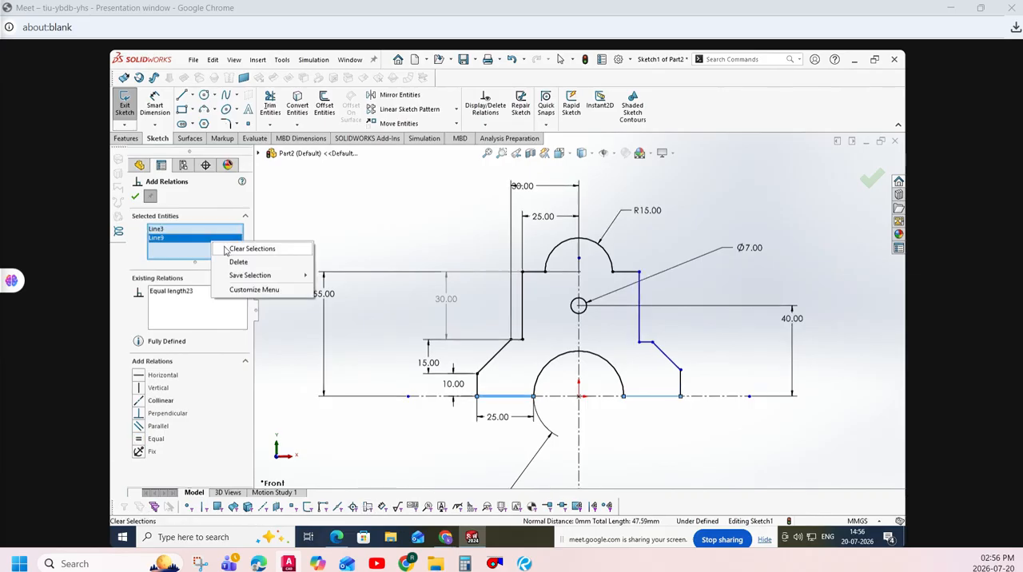
pyautogui.click(252, 248)
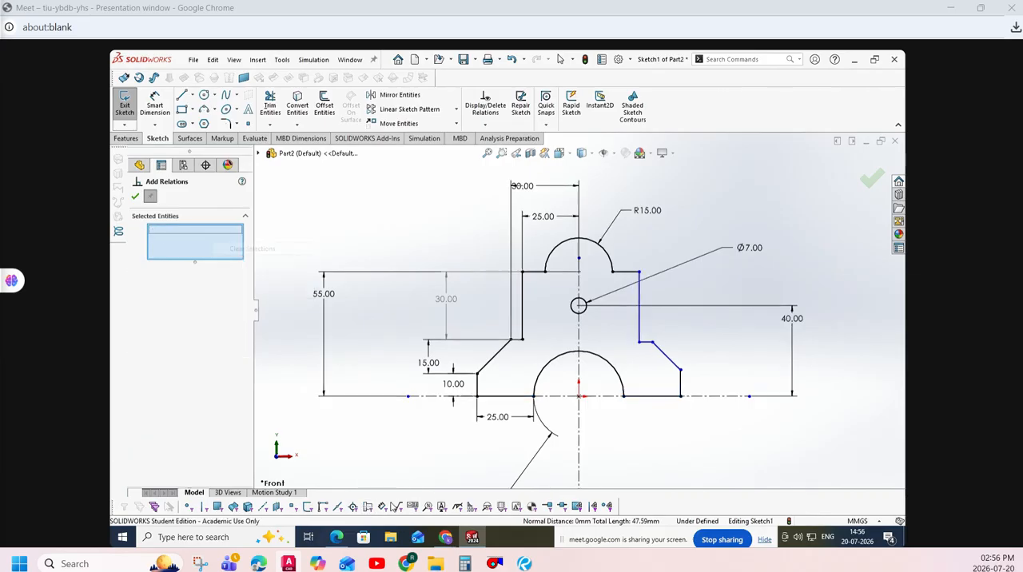
# - Make the outer right and outer left vertical edges equal in length and clear the selected entities
pyautogui.click(680, 390)
pyautogui.click(477, 387)
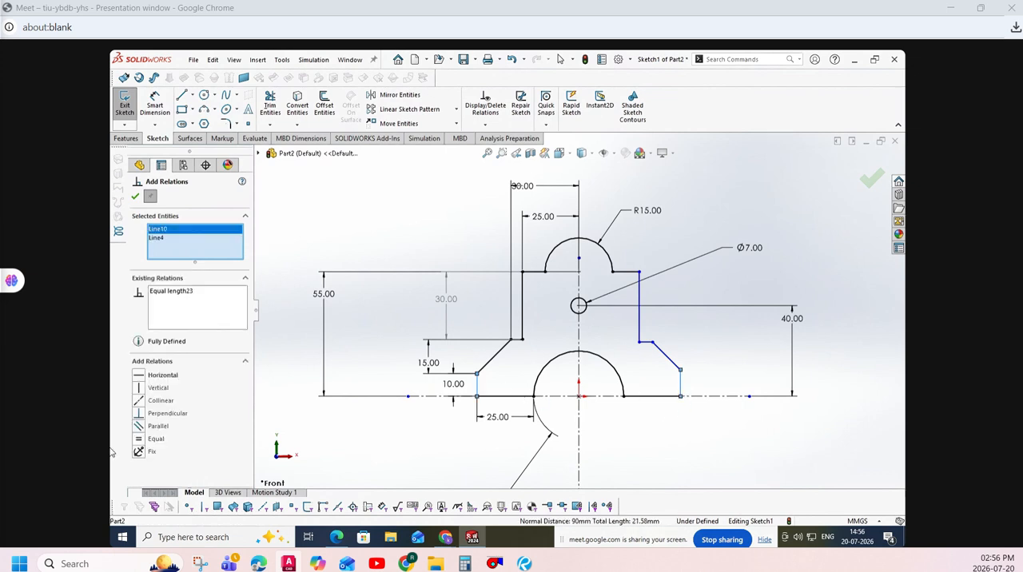
pyautogui.click(139, 440)
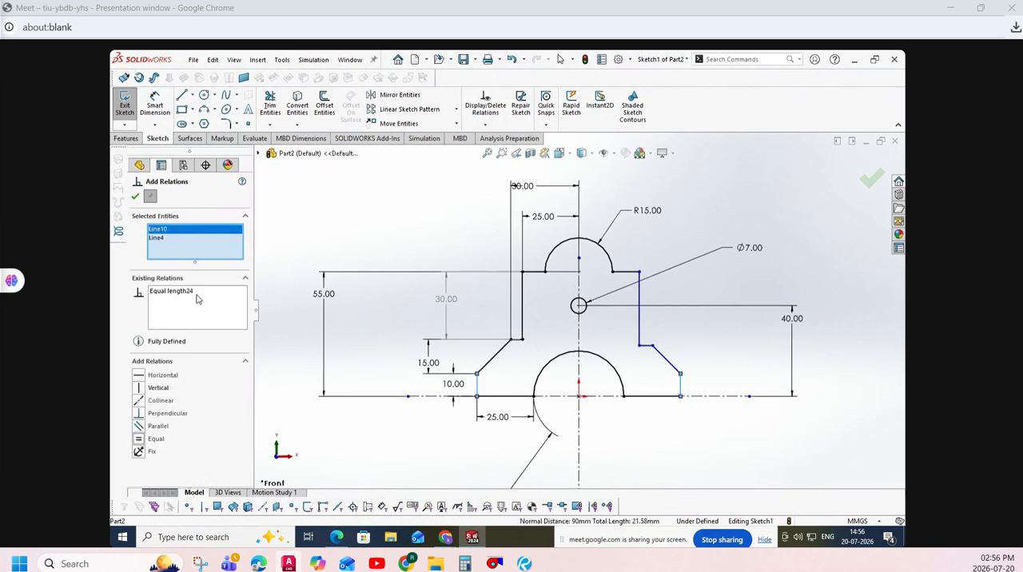
pyautogui.rightClick(203, 249)
pyautogui.click(228, 254)
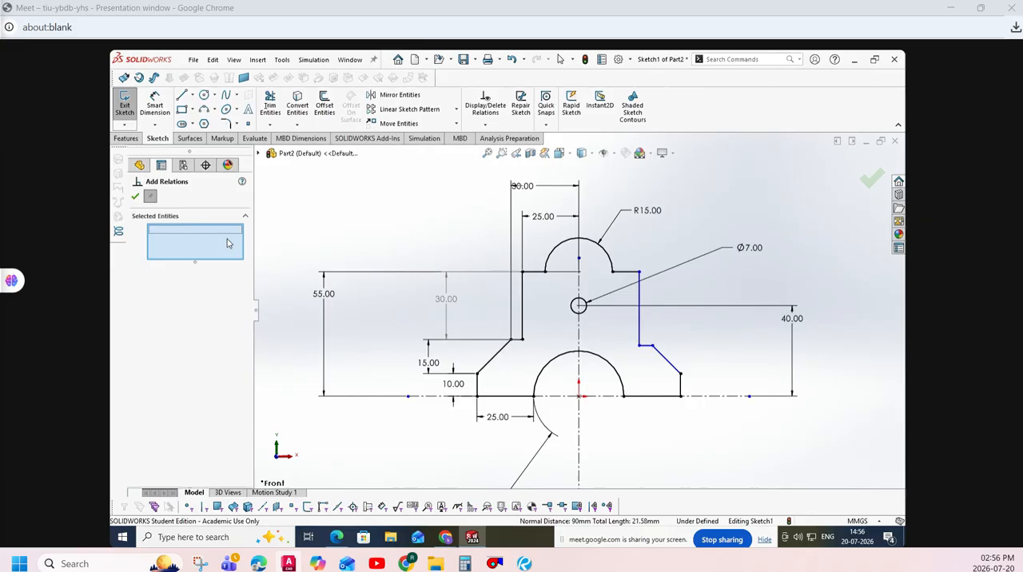
# - Add an Equal relation between the upper right and upper left vertical edges and clear the selected entities
pyautogui.click(639, 314)
pyautogui.click(522, 313)
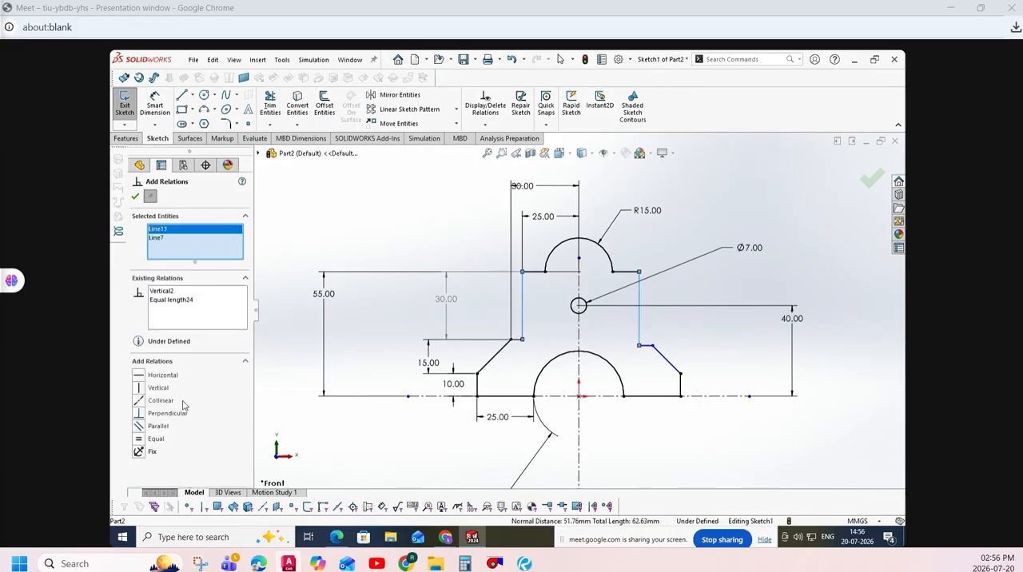
pyautogui.click(140, 439)
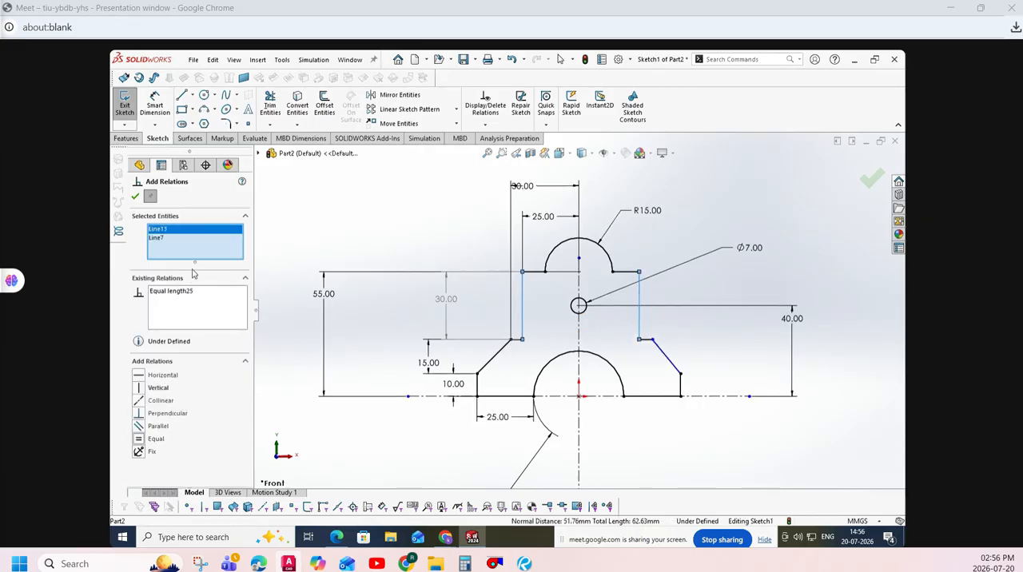
pyautogui.rightClick(206, 245)
pyautogui.click(227, 254)
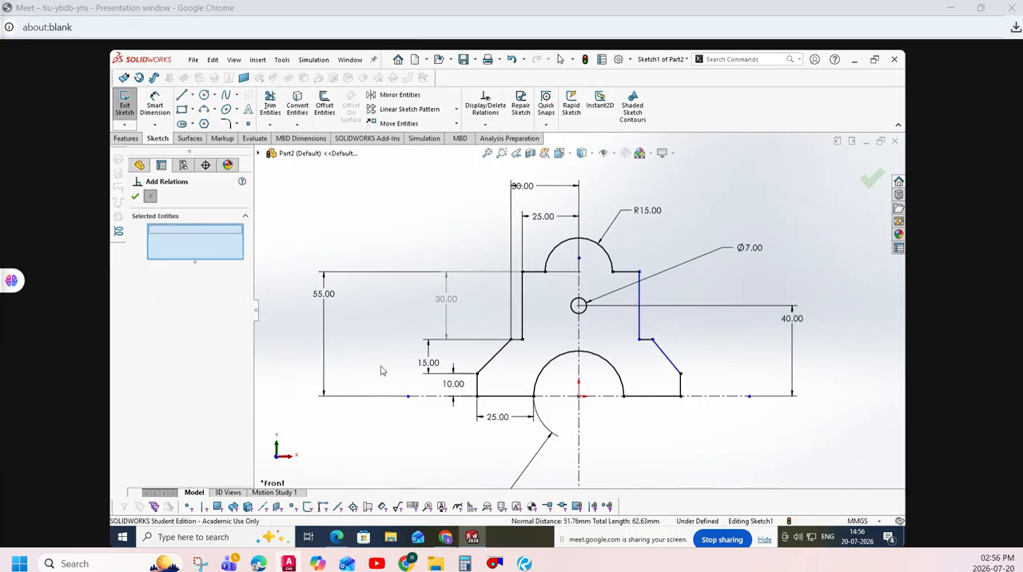
# - Make the two short horizontal ledges above the slopes equal in length and finish adding relations
pyautogui.click(516, 342)
pyautogui.click(647, 341)
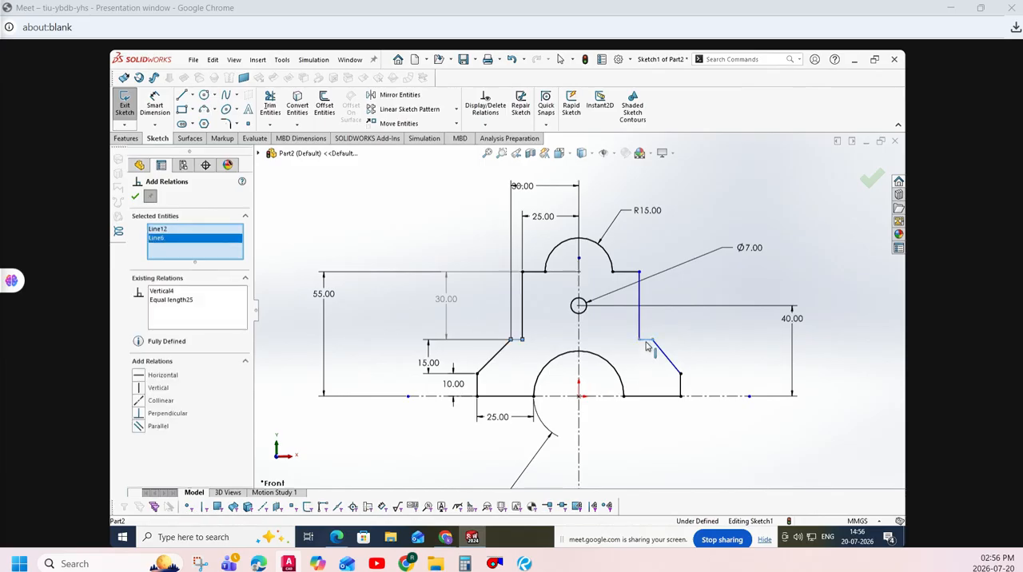
pyautogui.click(139, 439)
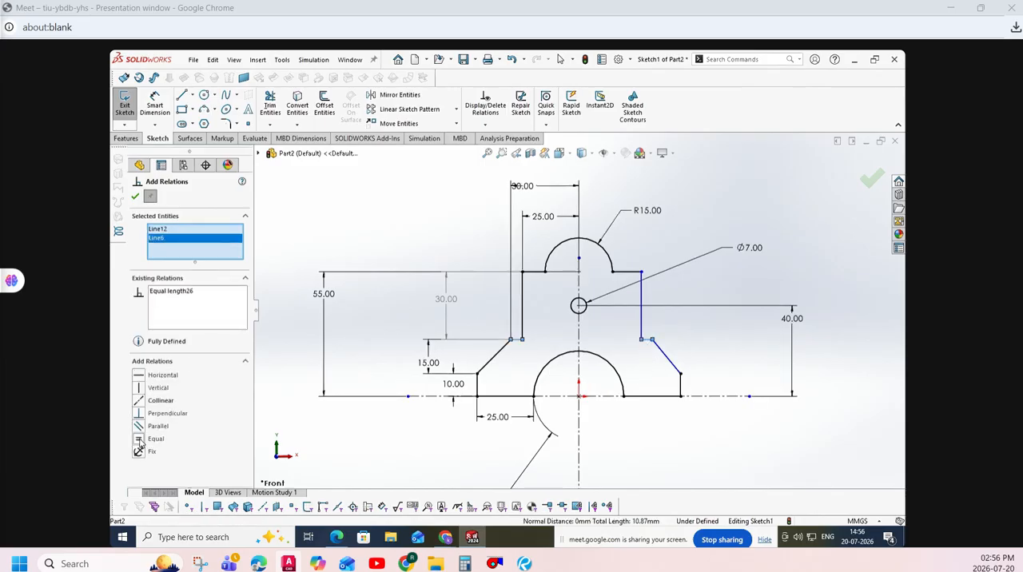
pyautogui.click(135, 198)
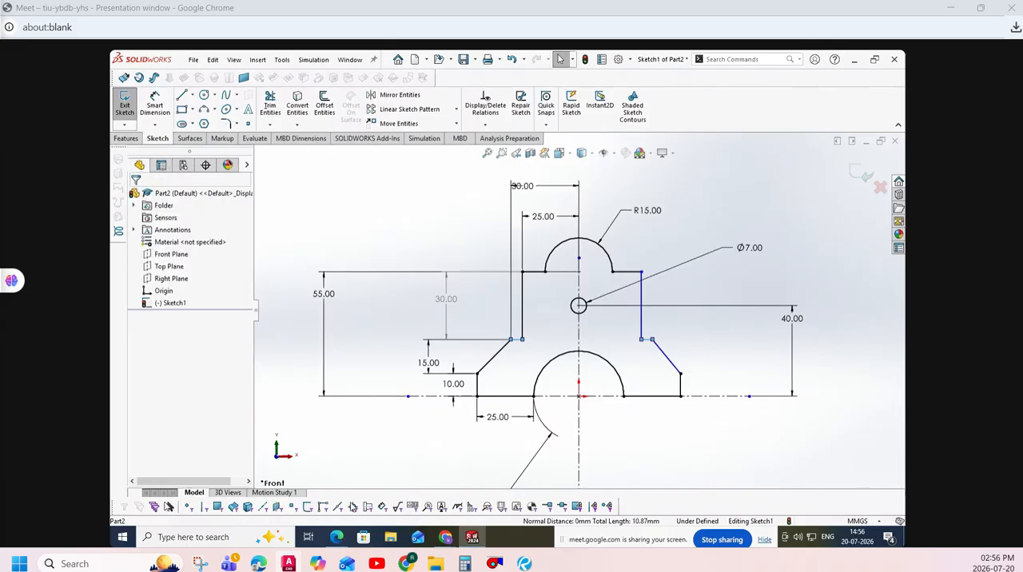
# - Add an Equal relation between the two top horizontal lines on either side of the upper arc
pyautogui.click(156, 104)
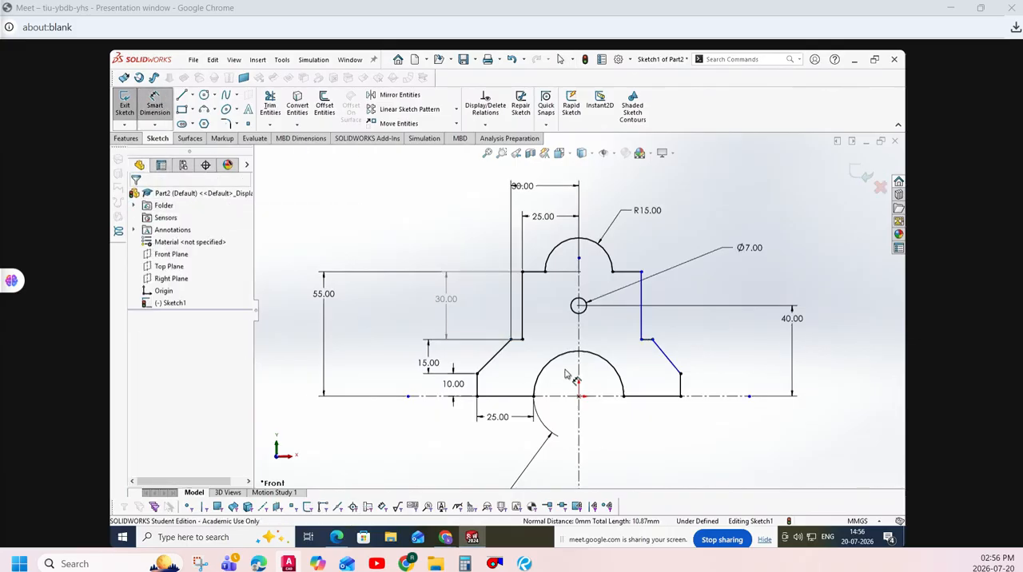
pyautogui.click(484, 125)
pyautogui.click(500, 150)
pyautogui.click(627, 273)
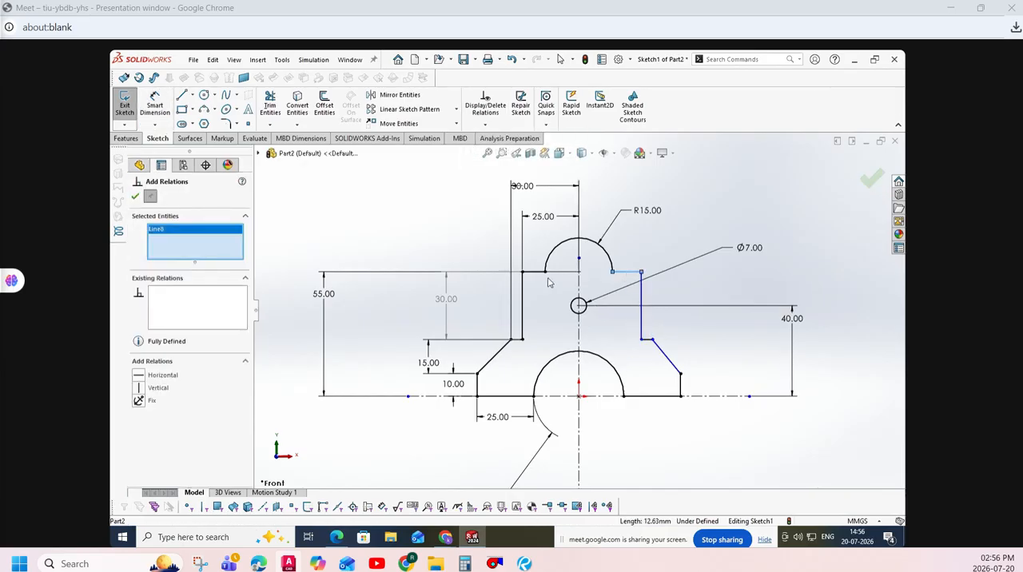
pyautogui.click(540, 274)
pyautogui.click(140, 441)
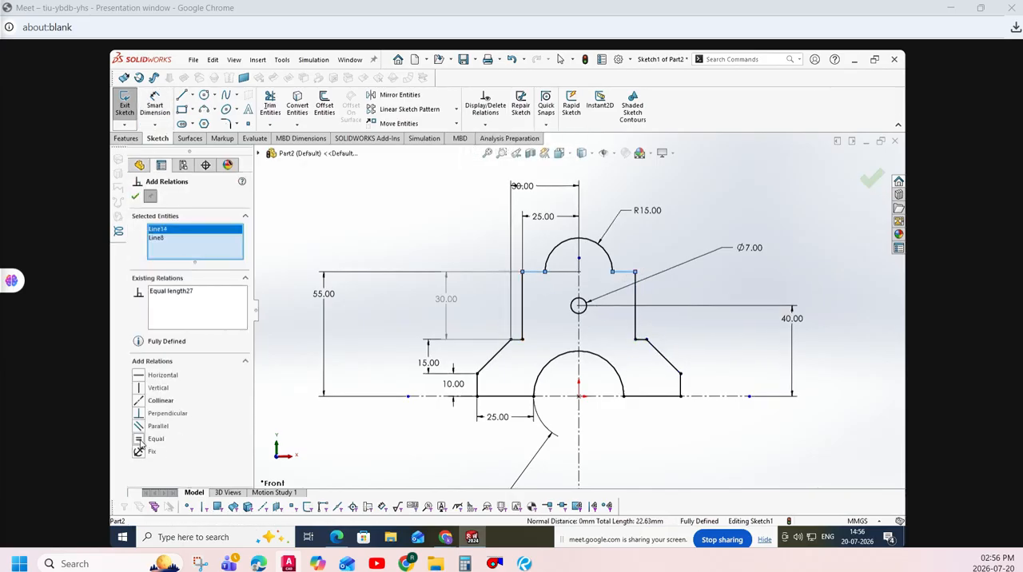
pyautogui.click(135, 196)
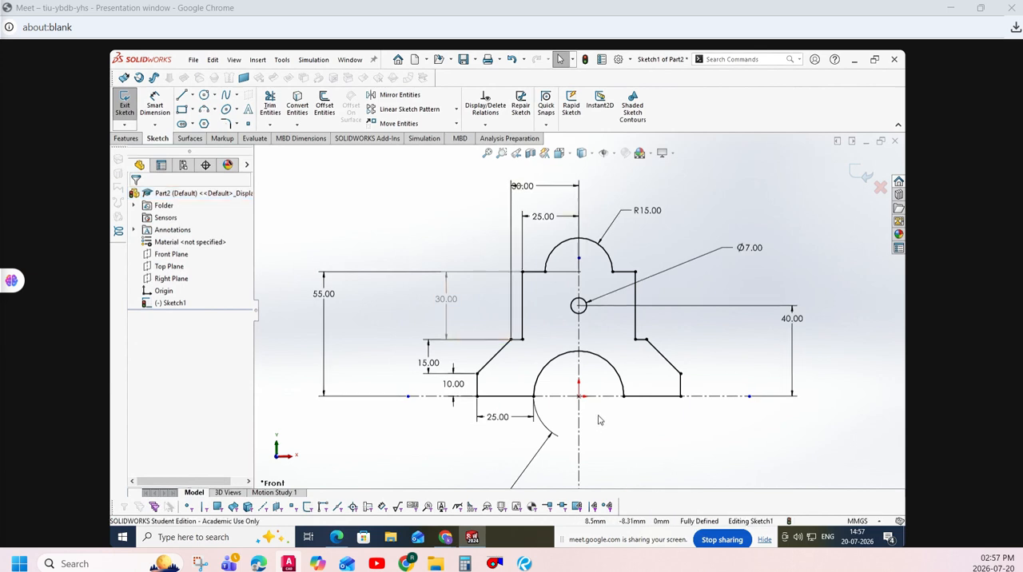
# - Draw two crossed ellipses centred on the 7 mm hole, horizontal with radii about 8.7 and 1.2 mm, vertical about 5.3 and 2.7 mm
pyautogui.click(226, 109)
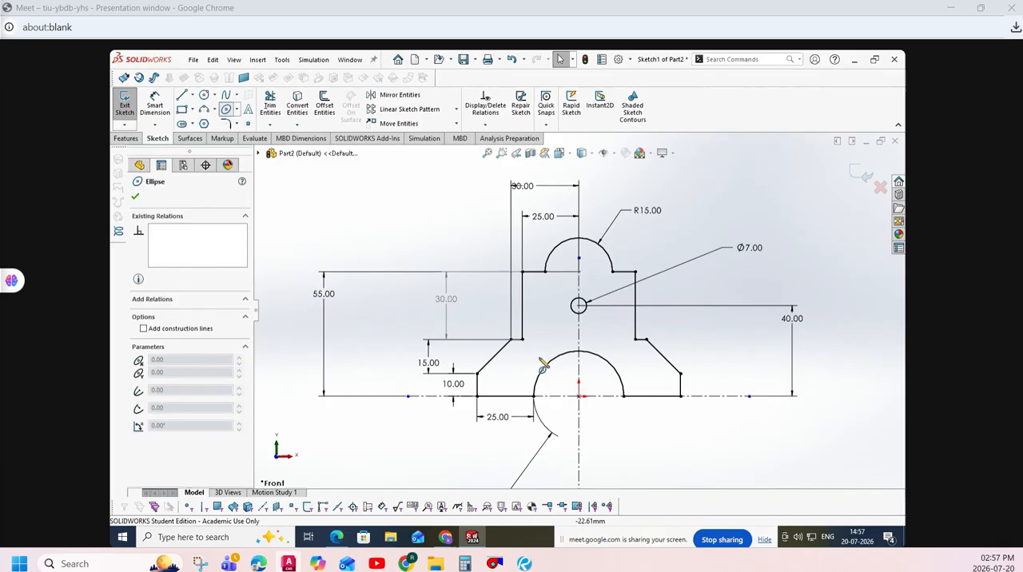
pyautogui.scroll(-5, 578, 302)
pyautogui.click(588, 311)
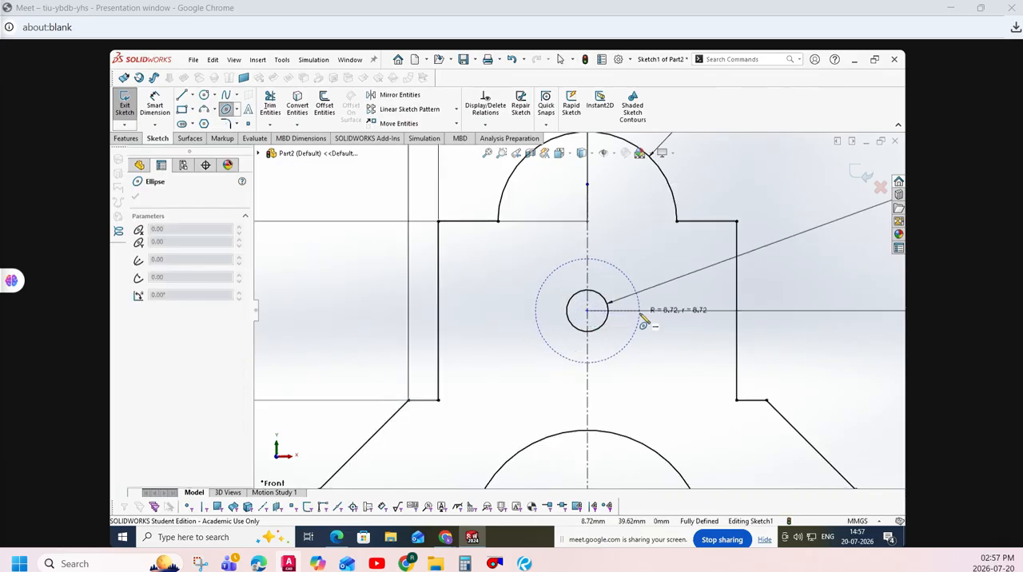
pyautogui.click(641, 310)
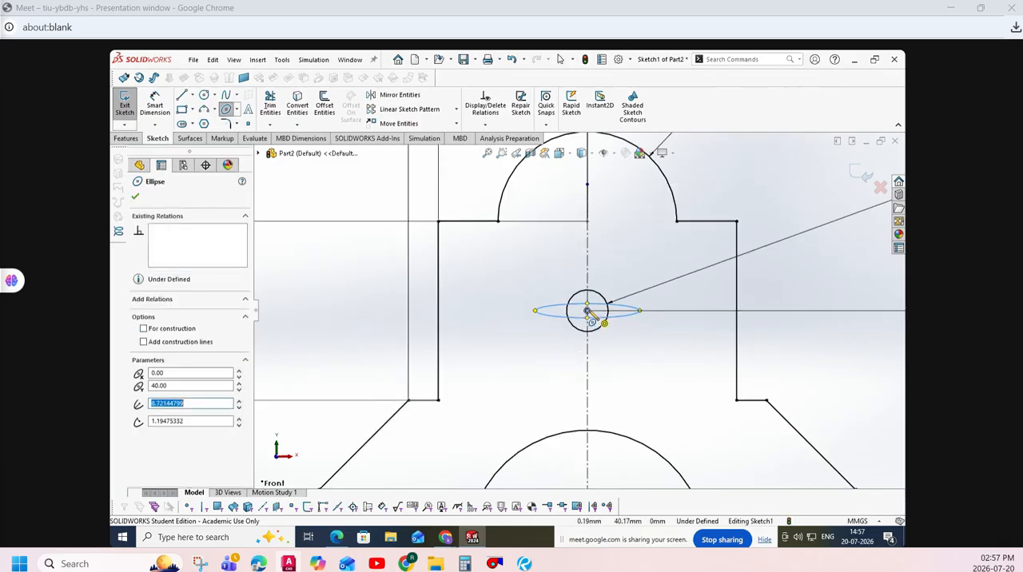
pyautogui.click(592, 317)
pyautogui.click(588, 280)
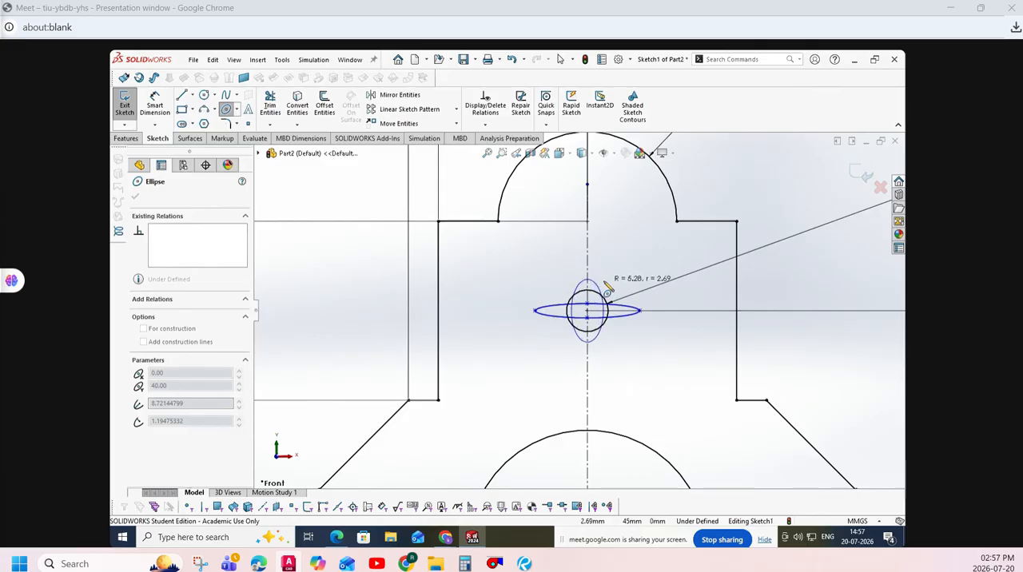
pyautogui.click(608, 321)
pyautogui.press('Escape')
# - In practice exercise.pdf, draw a cross with the notes 15 and 5 beside drawing 2 and underline the ellipse sizes X=30 and Y=10
pyautogui.click(337, 537)
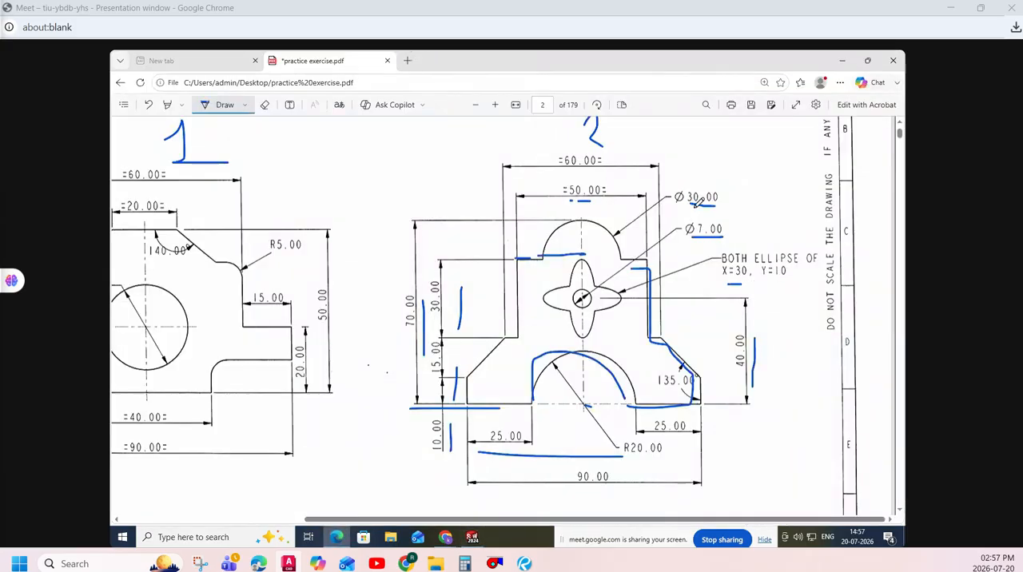
pyautogui.moveTo(721, 188)
pyautogui.mouseDown()
pyautogui.moveTo(760, 187)
pyautogui.moveTo(743, 207)
pyautogui.moveTo(750, 220)
pyautogui.moveTo(799, 208)
pyautogui.moveTo(799, 226)
pyautogui.mouseUp()
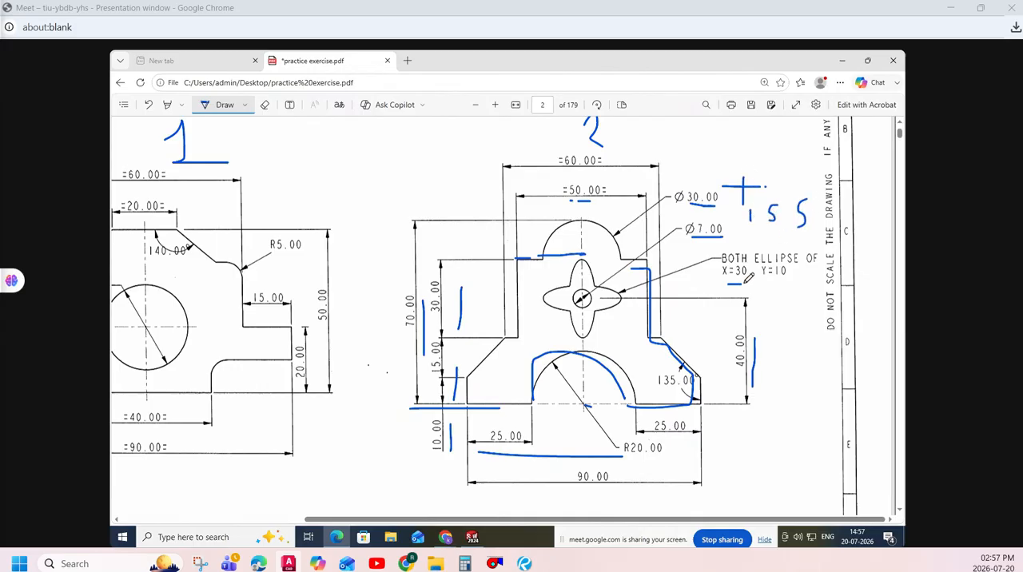
pyautogui.moveTo(771, 280); pyautogui.dragTo(787, 279)
# - Back in SOLIDWORKS, set the horizontal ellipse's radii to 15 mm and 5 mm
pyautogui.click(472, 537)
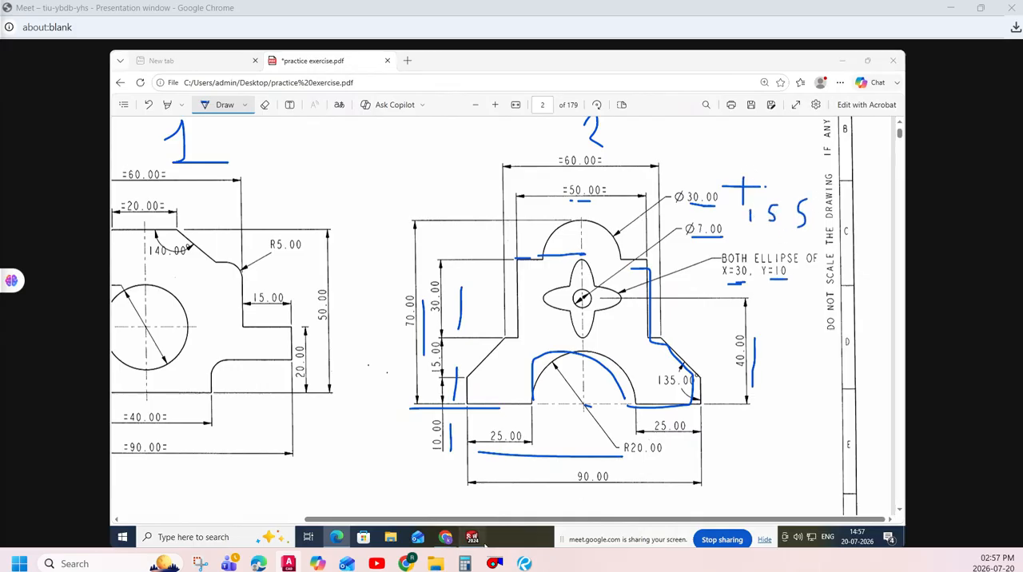
pyautogui.click(629, 325)
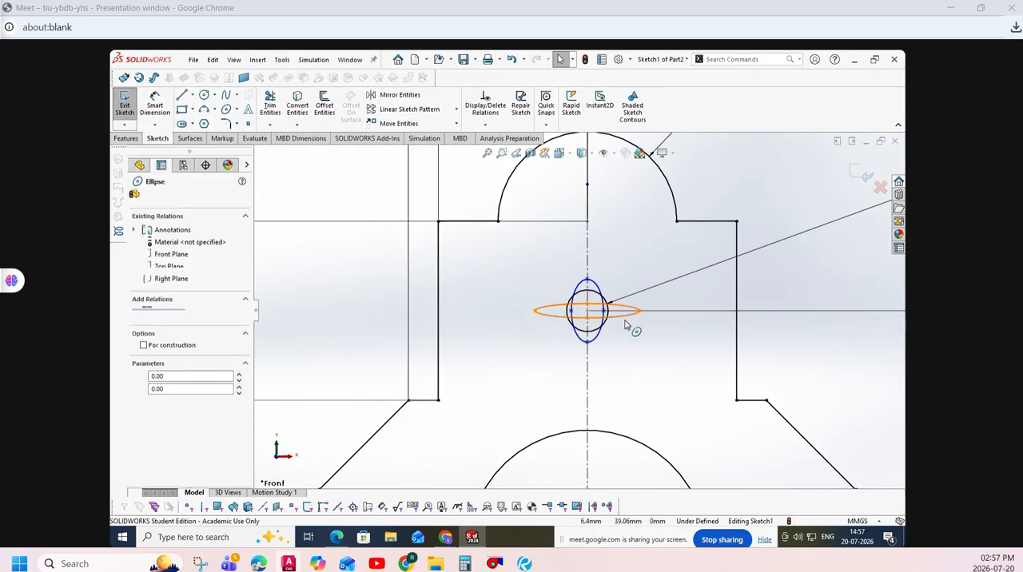
pyautogui.write('15')
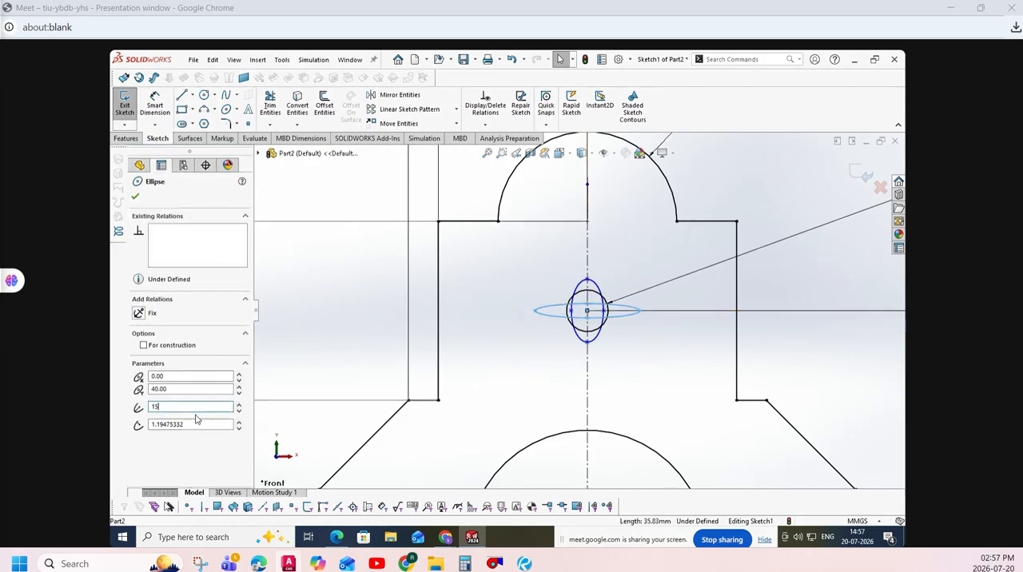
pyautogui.press('Tab')
pyautogui.write('5')
pyautogui.press('Tab')
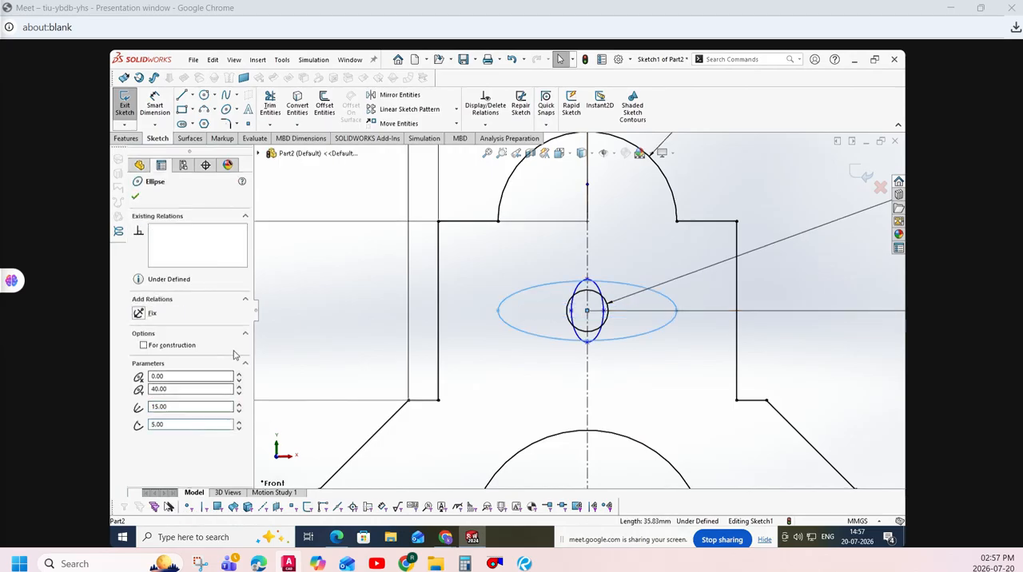
pyautogui.click(135, 197)
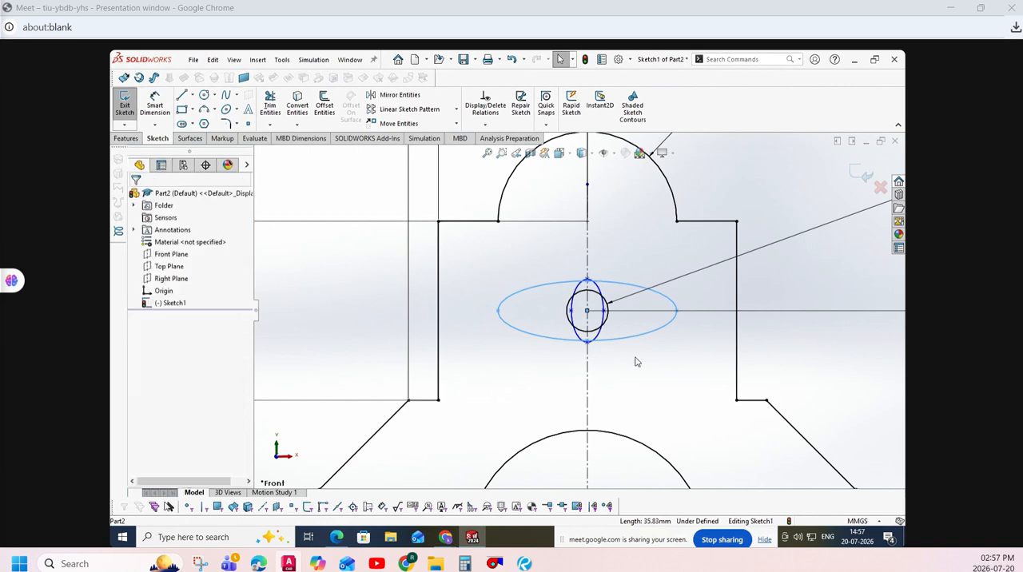
# - Set the vertical ellipse's major radius to 15 mm and its minor radius to 5 mm
pyautogui.click(603, 303)
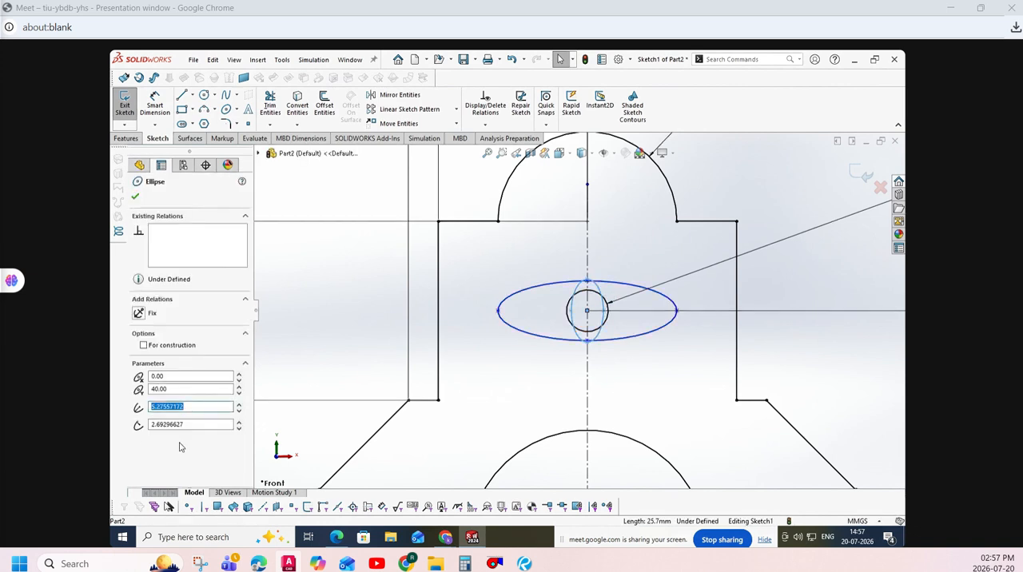
pyautogui.write('15')
pyautogui.press('Tab')
pyautogui.write('5')
pyautogui.press('Return')
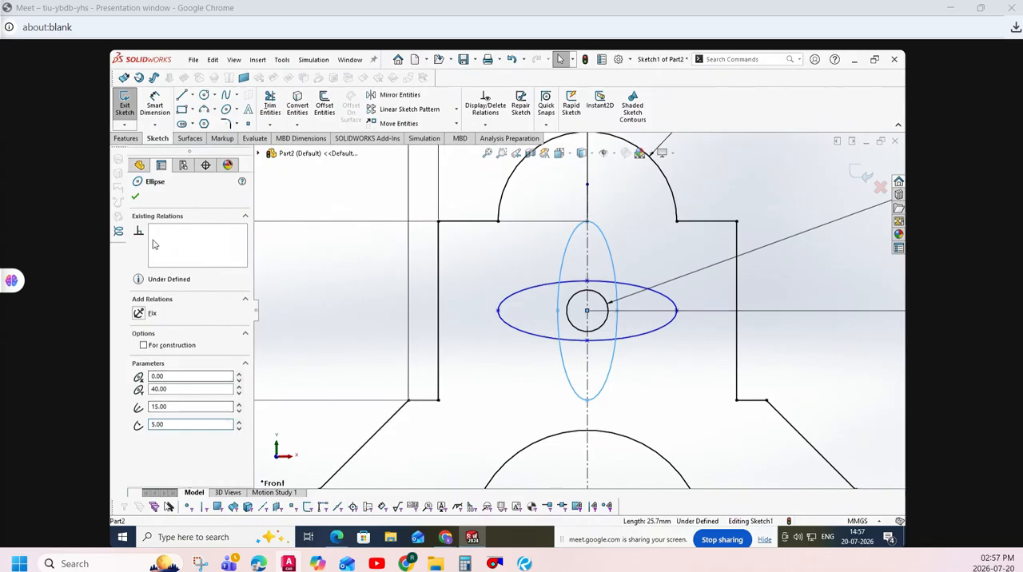
pyautogui.click(135, 197)
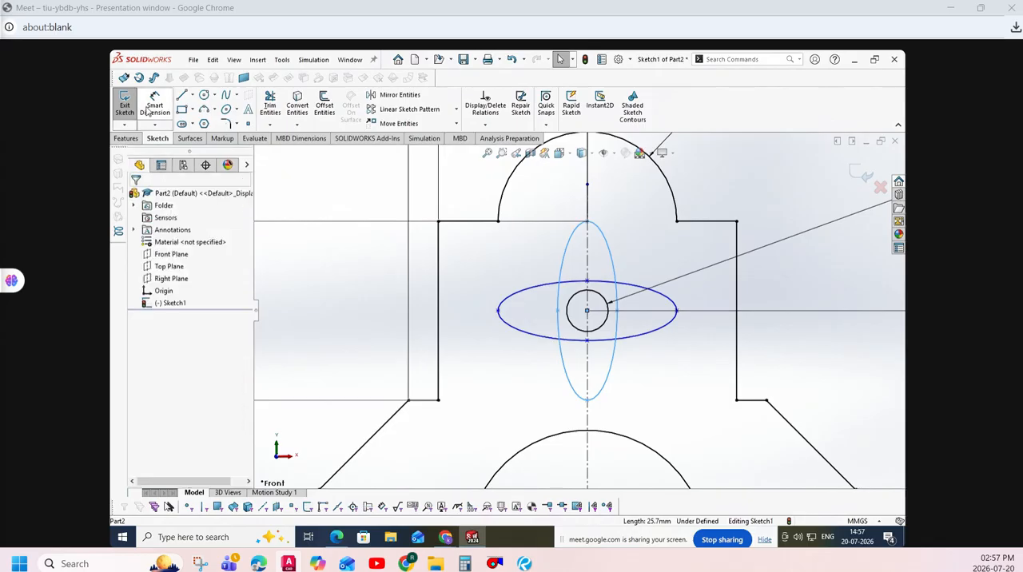
# - Trim the inner overlapping arcs of the two crossed ellipses with Trim to closest, leaving a four-petal outline, and exit the sketch
pyautogui.click(270, 102)
pyautogui.click(143, 434)
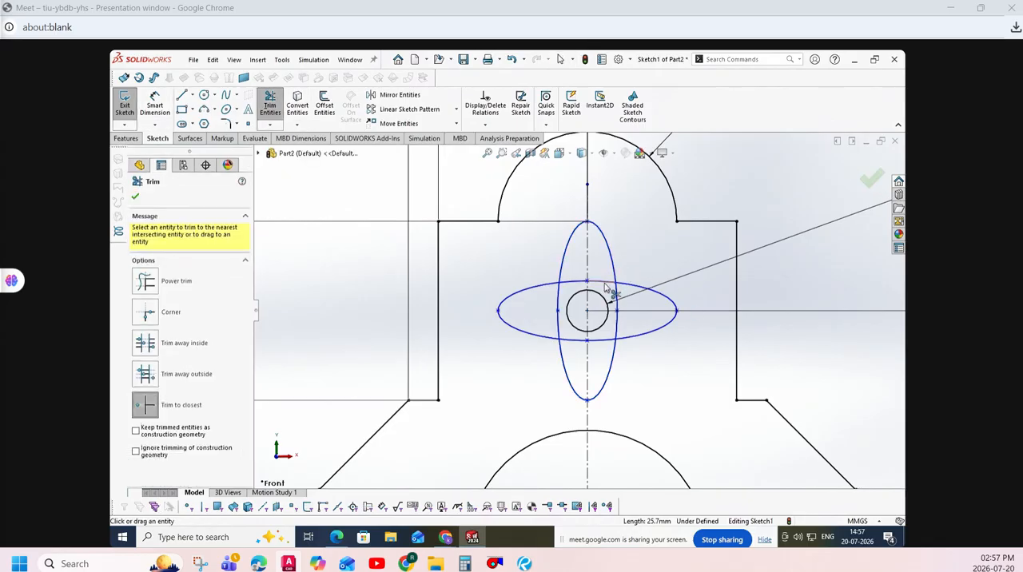
pyautogui.click(561, 309)
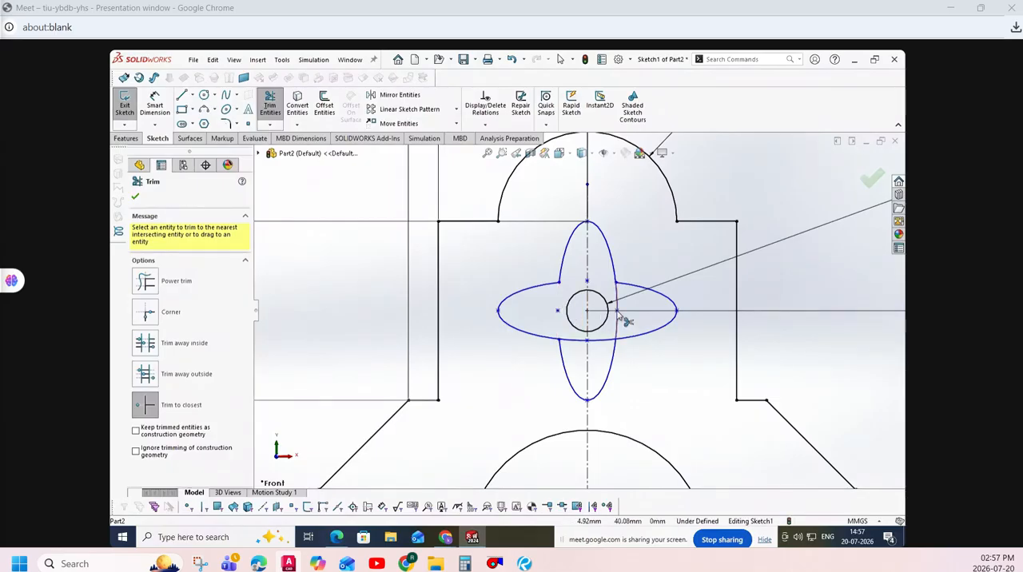
pyautogui.click(617, 318)
pyautogui.click(577, 343)
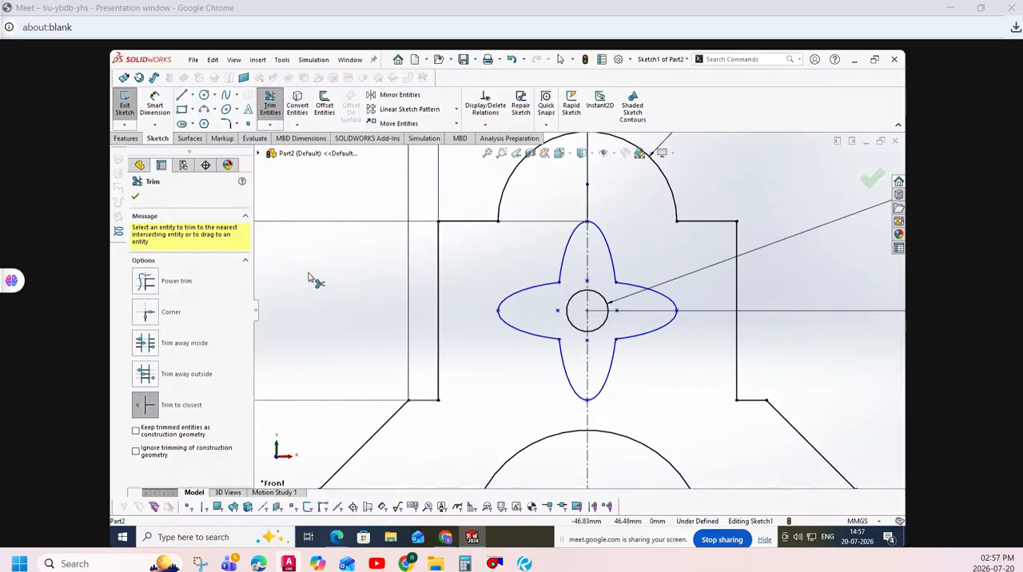
pyautogui.click(126, 105)
pyautogui.scroll(5, 493, 366)
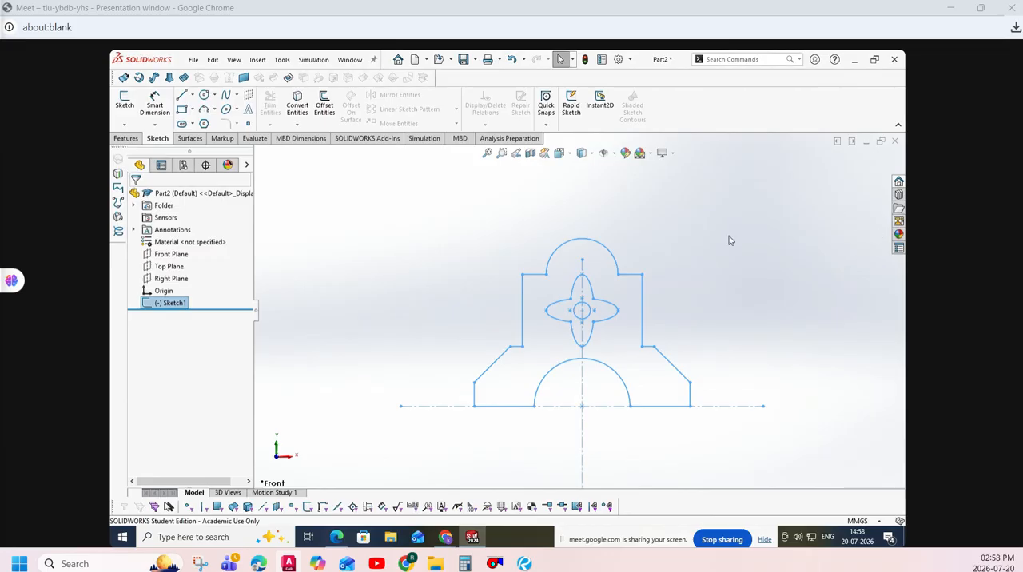
# - Close the part without saving it, and close both SOLIDWORKS and practice exercise.pdf
pyautogui.click(895, 142)
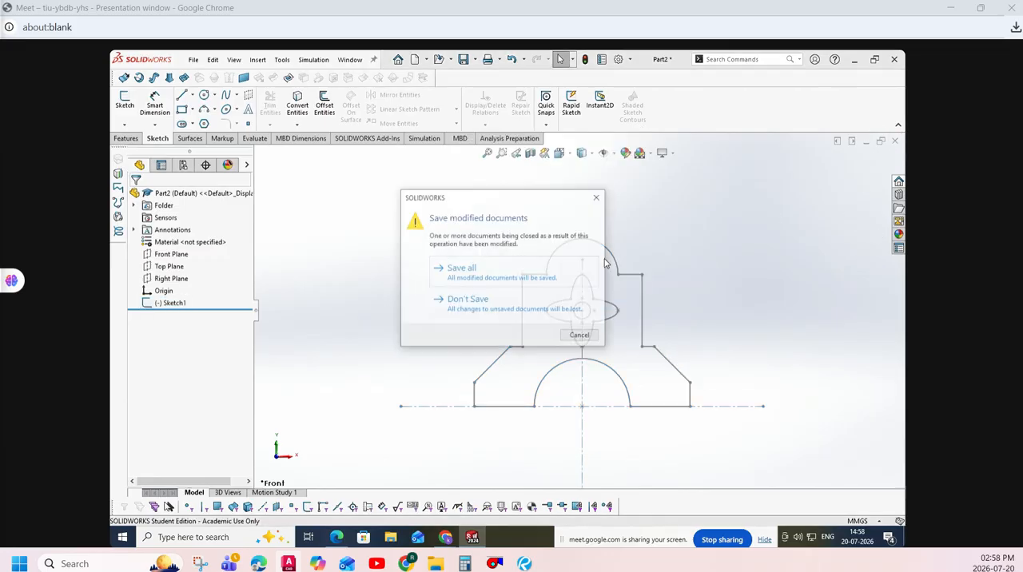
pyautogui.click(460, 307)
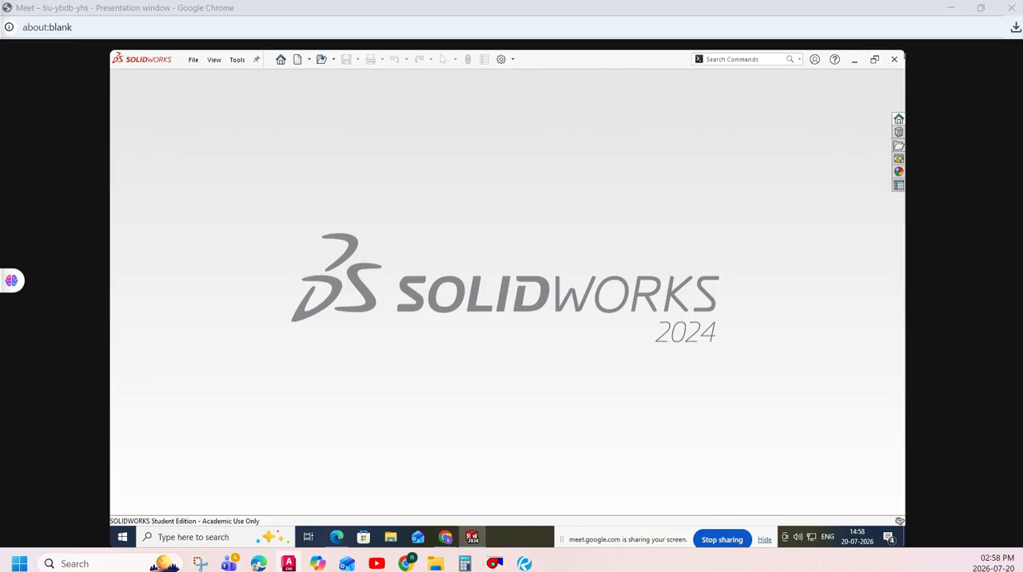
pyautogui.click(896, 60)
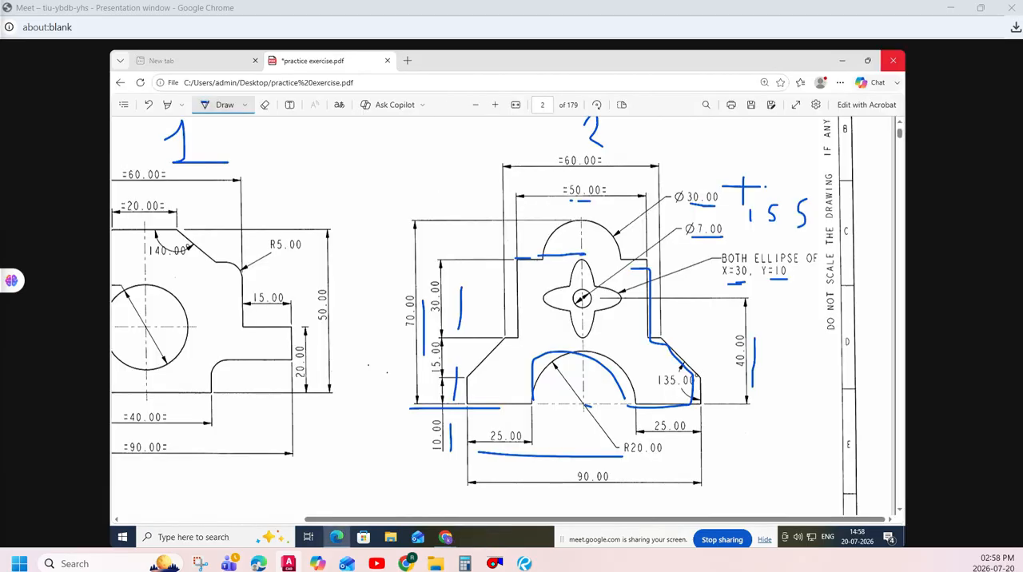
pyautogui.click(893, 60)
pyautogui.click(567, 161)
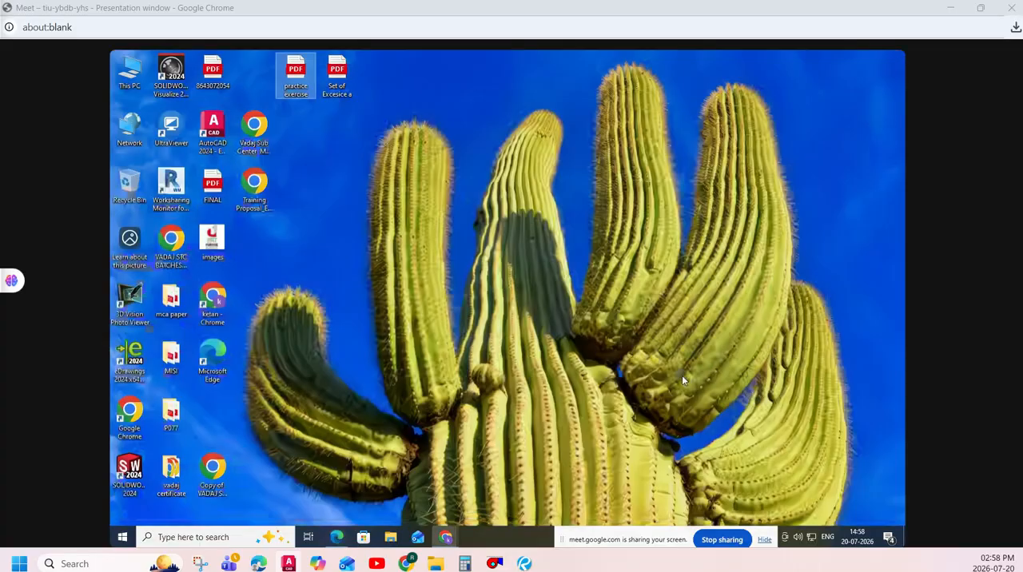
# - Switch to WhatsApp in Chrome, open the group July 26 autocad mechanical ahemdabad and highlight the first unread attendance message
pyautogui.click(445, 537)
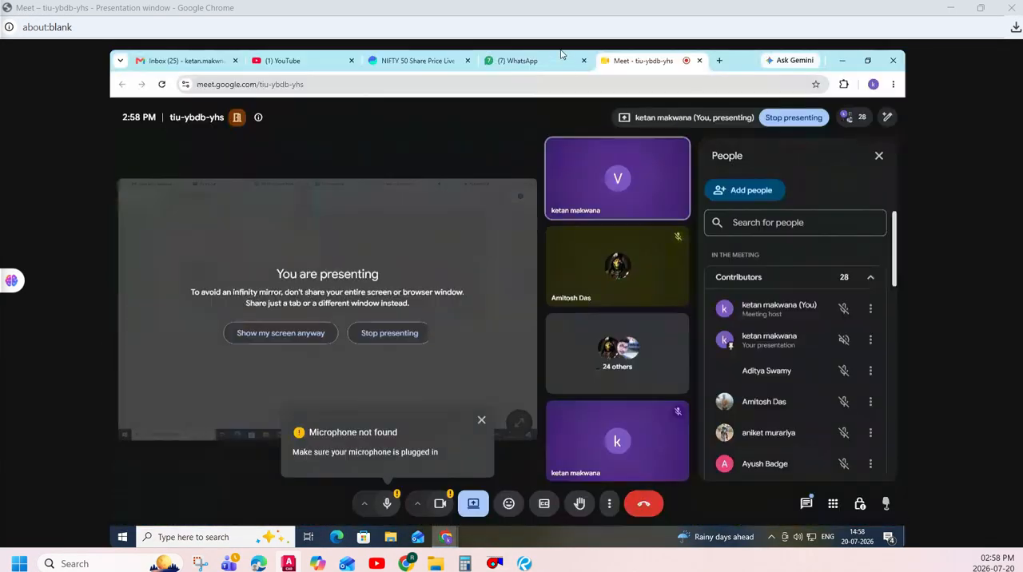
pyautogui.click(517, 60)
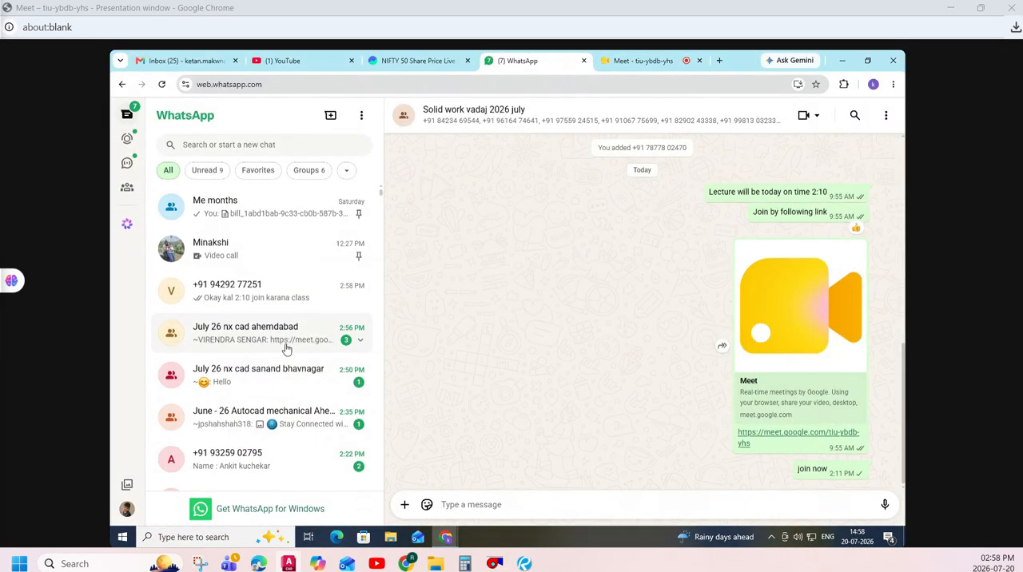
pyautogui.scroll(-1, 285, 343)
pyautogui.scroll(-1, 284, 335)
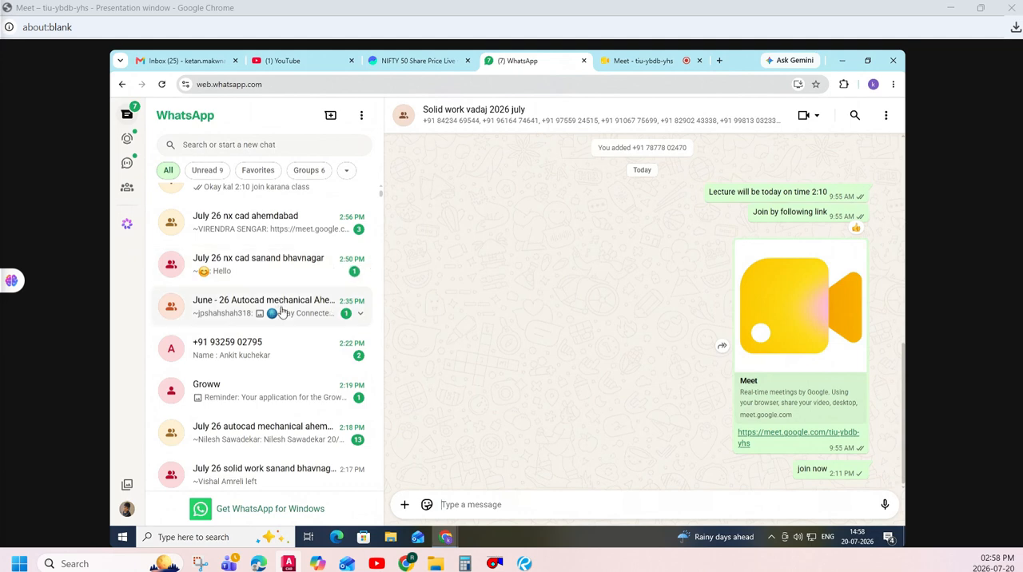
pyautogui.scroll(-1, 293, 342)
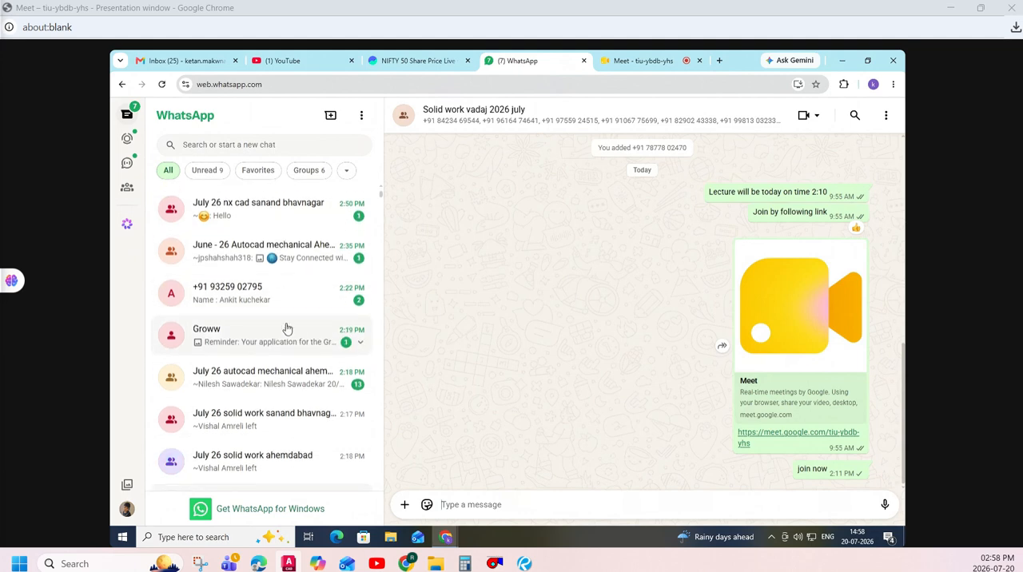
pyautogui.click(290, 400)
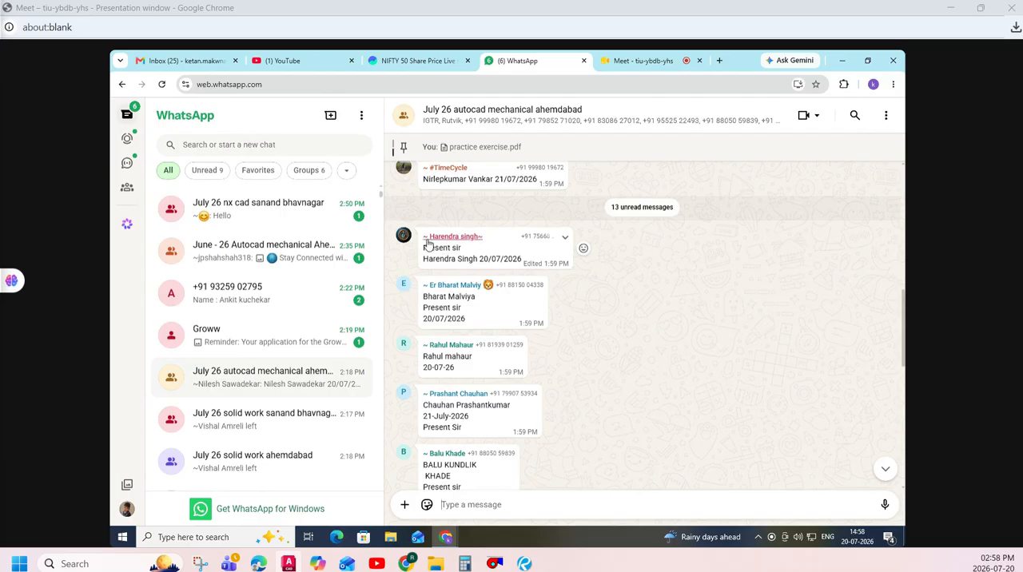
pyautogui.moveTo(424, 247); pyautogui.dragTo(532, 261)
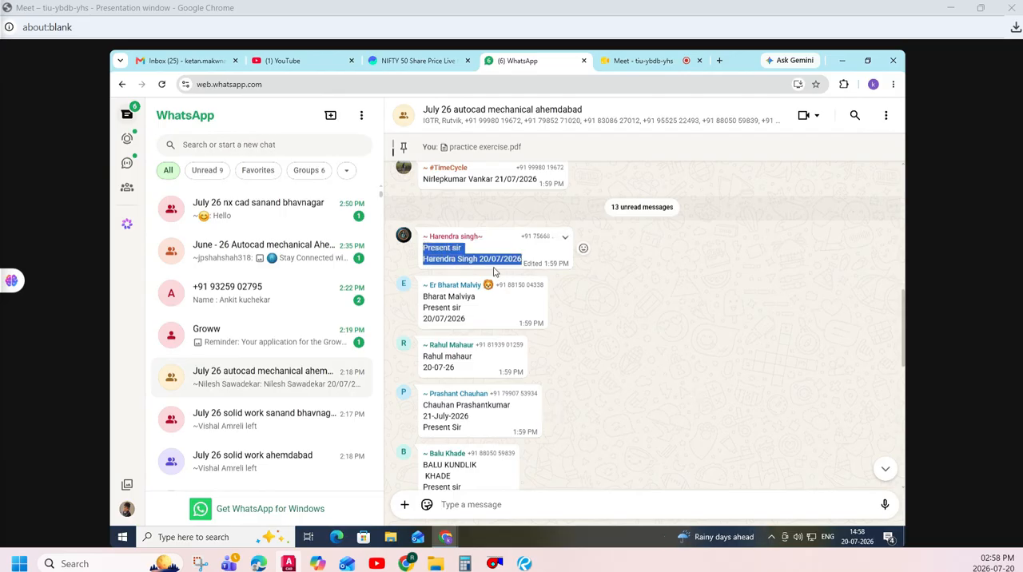
# - Reply "KAL 3:10" in the direct chat that asks "Nx ma?" and return to the Google Meet call
pyautogui.scroll(2, 277, 270)
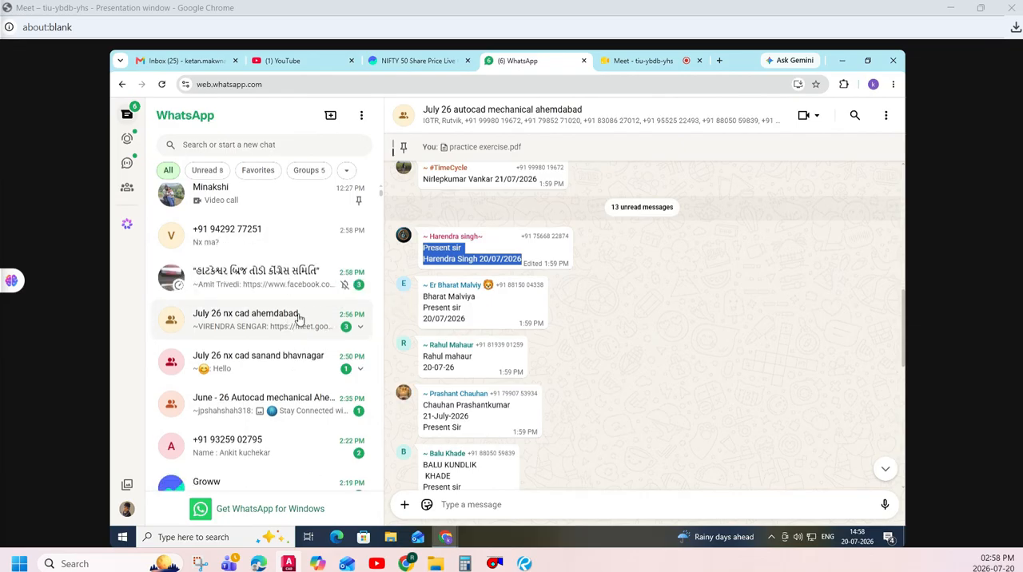
pyautogui.click(274, 244)
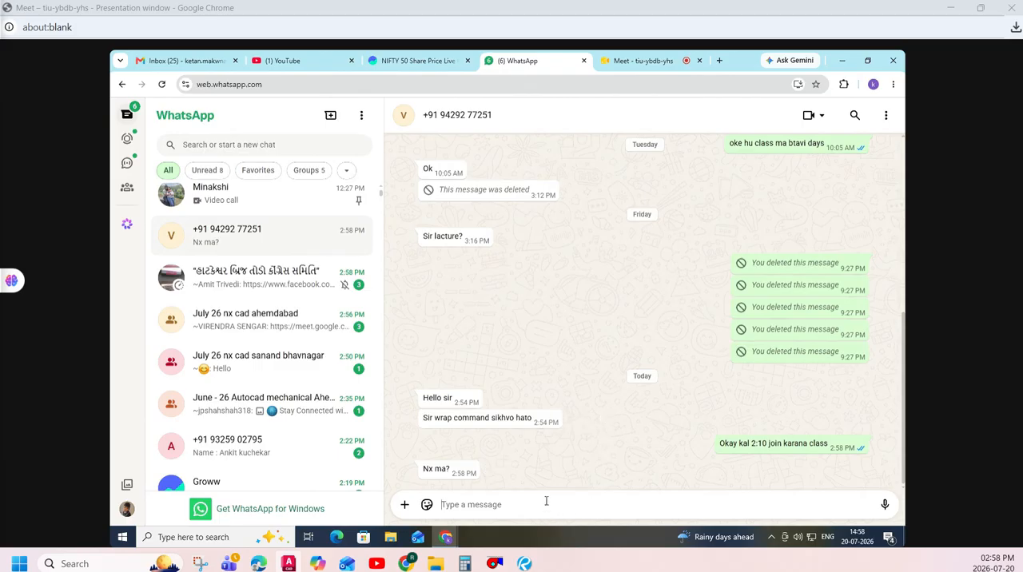
pyautogui.write('KAL 3:10')
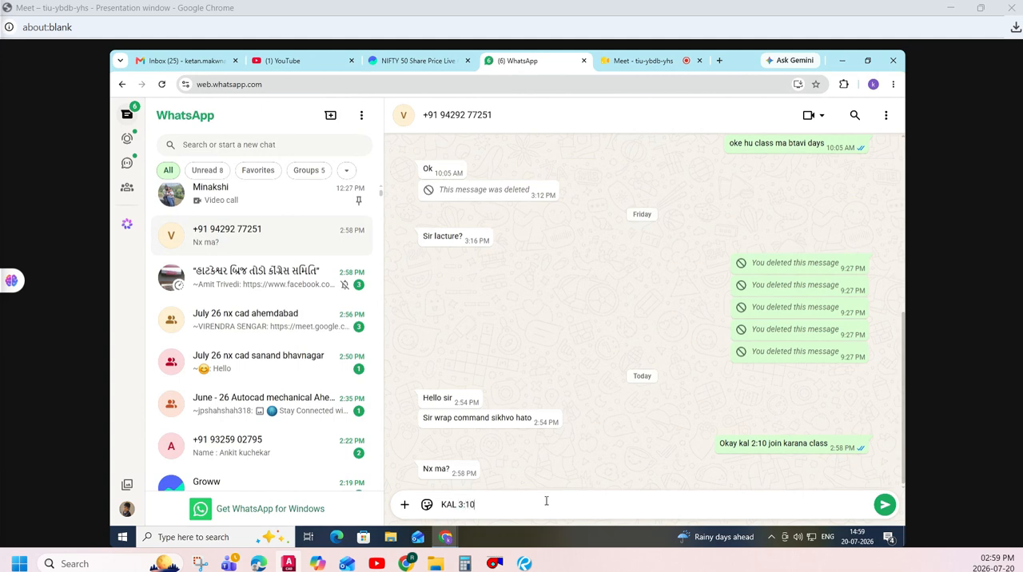
pyautogui.press('Return')
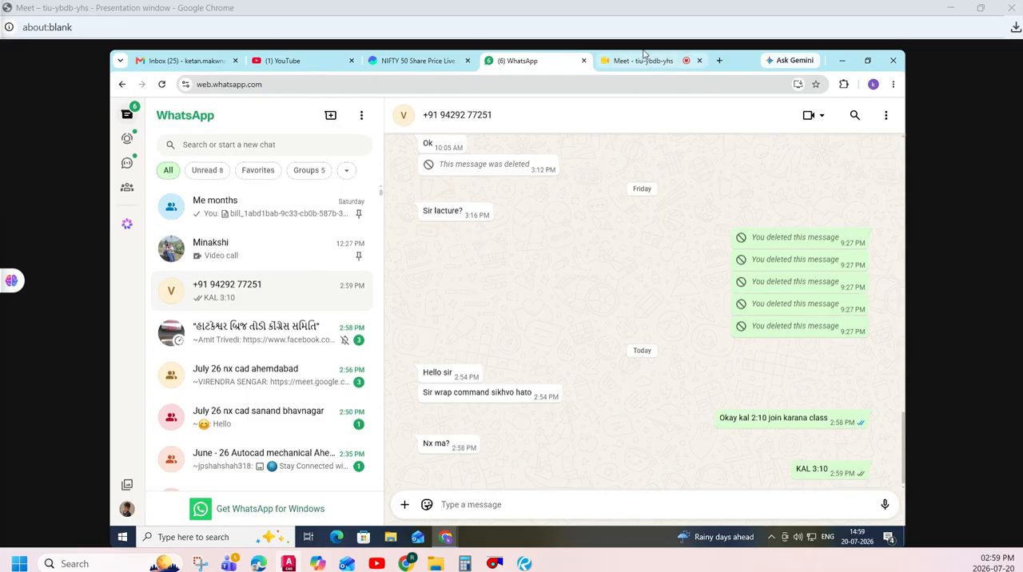
pyautogui.click(644, 57)
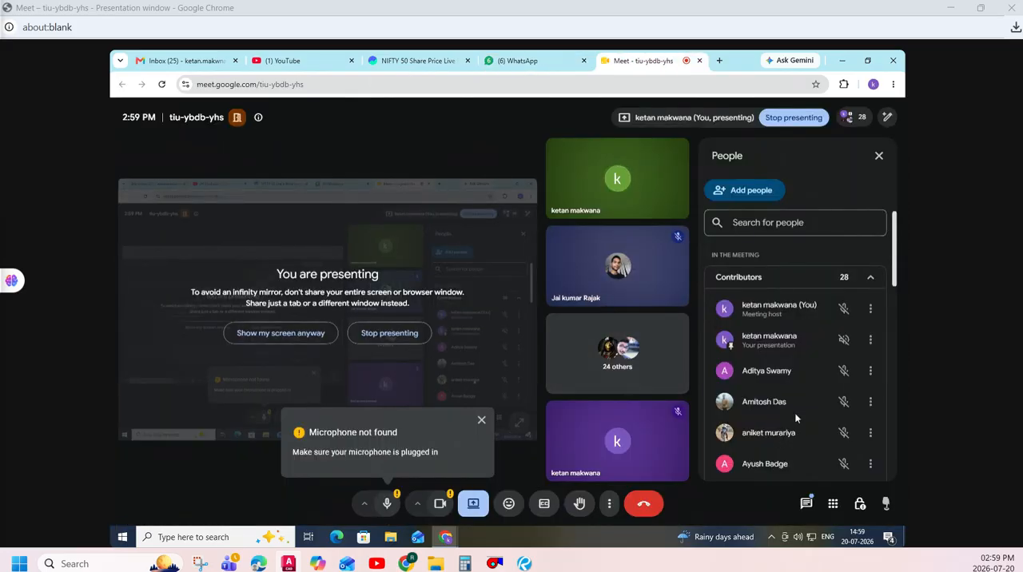